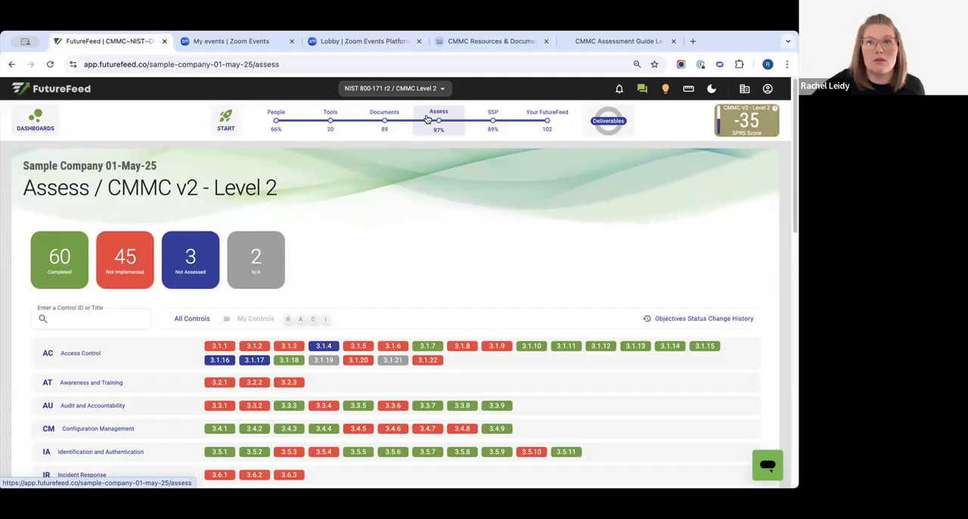
- Open the CMMC v2 Level 2 assessment overview and set the page zoom to 100%
{"action": "left_click", "coordinate": [453, 120]}
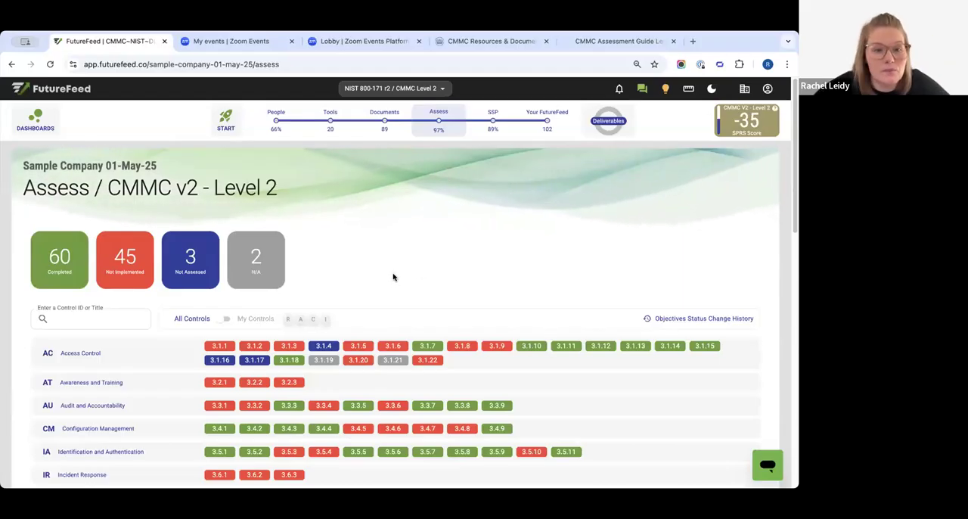
{"action": "scroll", "coordinate": [392, 275], "scroll_direction": "down", "scroll_amount": 1}
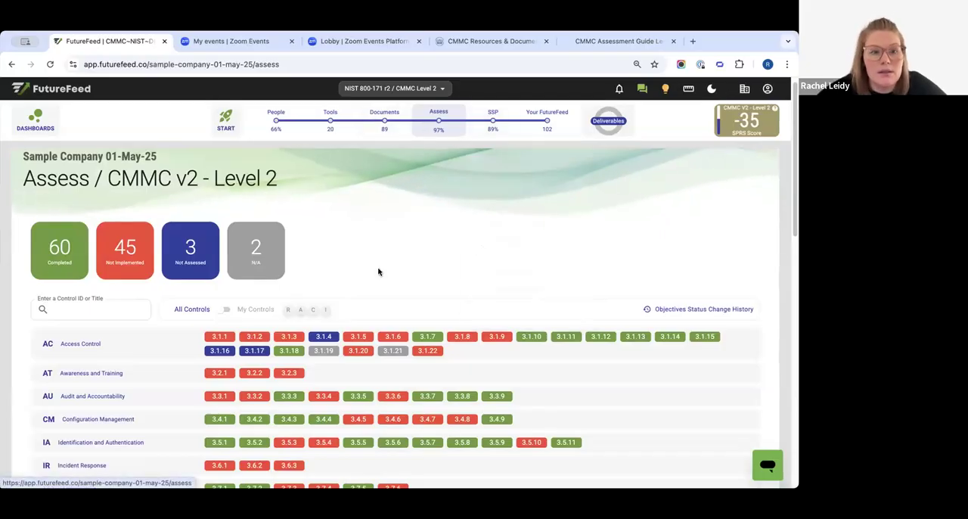
{"action": "scroll", "coordinate": [378, 270], "scroll_direction": "down", "scroll_amount": 1}
{"action": "scroll", "coordinate": [378, 267], "scroll_direction": "up", "scroll_amount": 1}
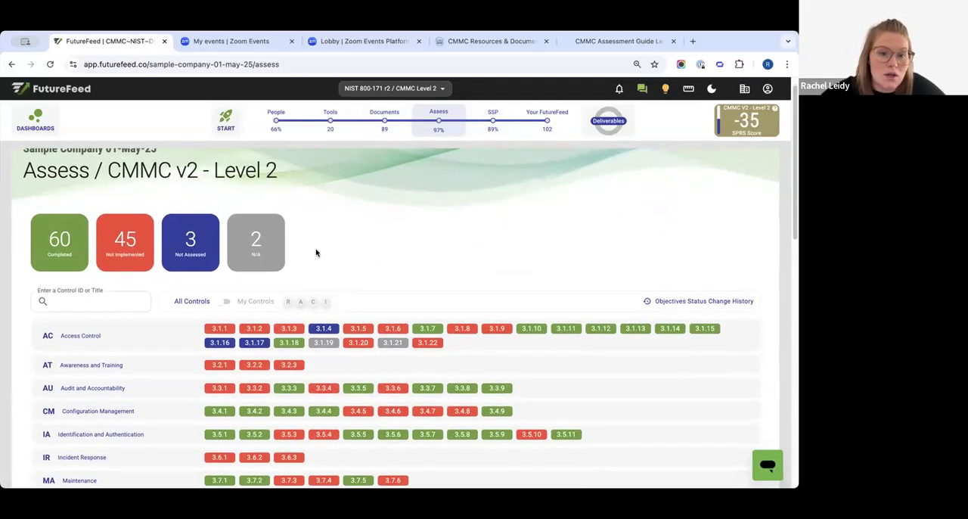
{"action": "scroll", "coordinate": [185, 363], "scroll_direction": "down", "scroll_amount": 3}
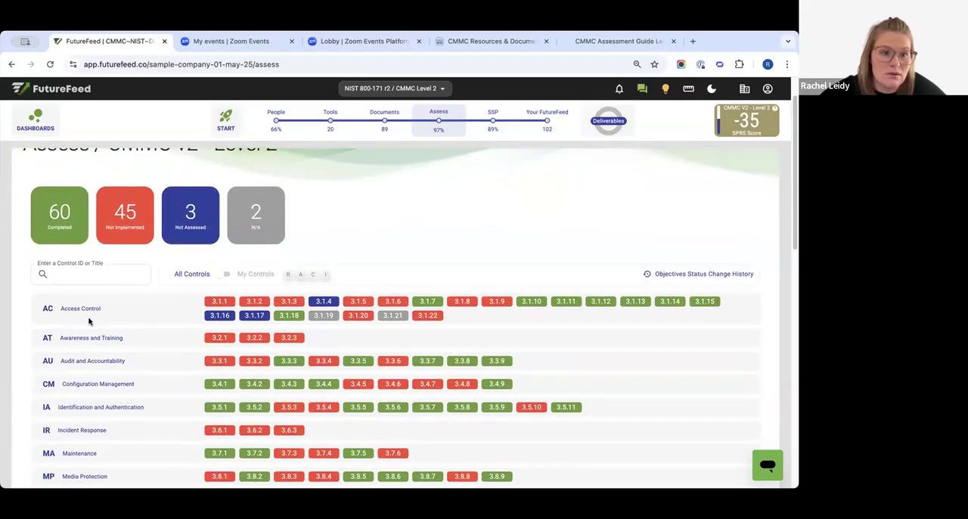
{"action": "left_click", "coordinate": [636, 65]}
{"action": "left_click", "coordinate": [609, 87]}
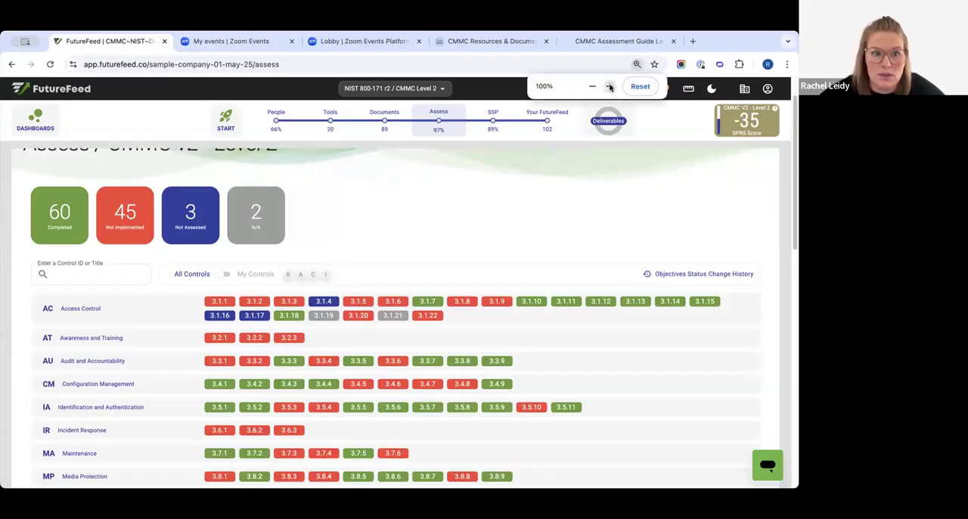
- Review the control families and their control statuses, from Access Control to System and Information Integrity
{"action": "scroll", "coordinate": [74, 310], "scroll_direction": "down", "scroll_amount": 2}
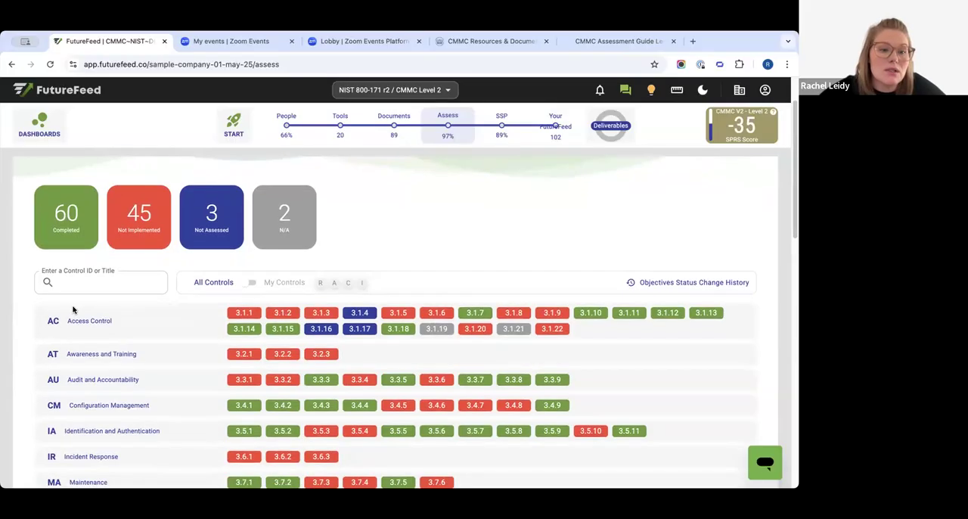
{"action": "scroll", "coordinate": [46, 340], "scroll_direction": "down", "scroll_amount": 1}
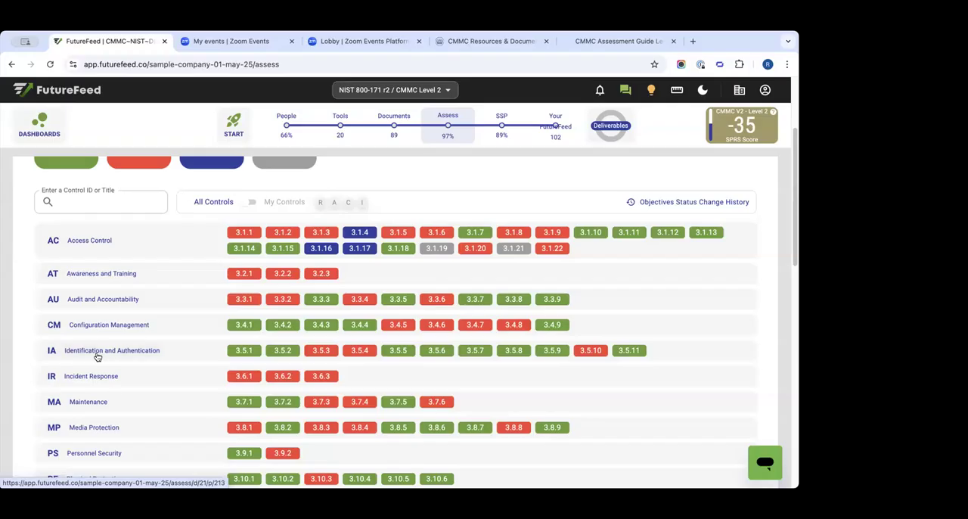
{"action": "scroll", "coordinate": [110, 387], "scroll_direction": "down", "scroll_amount": 2}
{"action": "scroll", "coordinate": [111, 386], "scroll_direction": "down", "scroll_amount": 2}
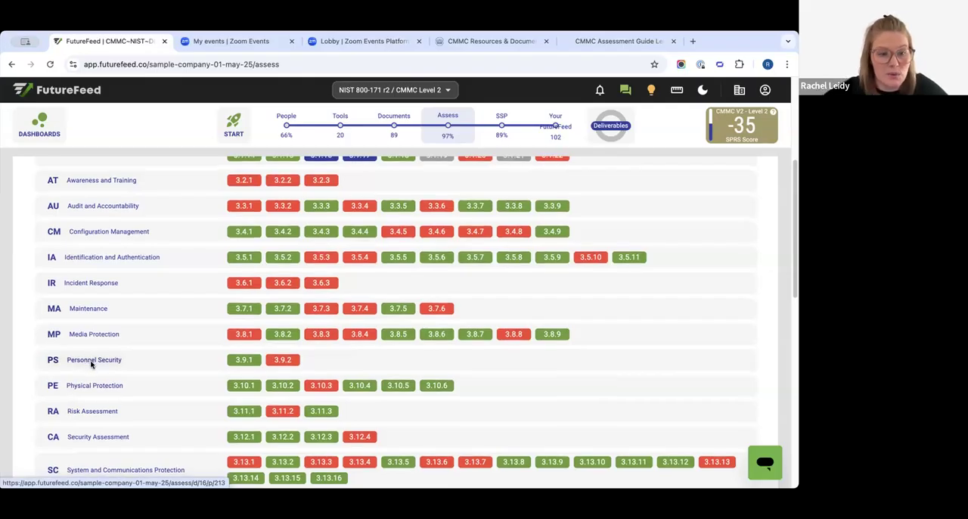
{"action": "scroll", "coordinate": [139, 272], "scroll_direction": "down", "scroll_amount": 1}
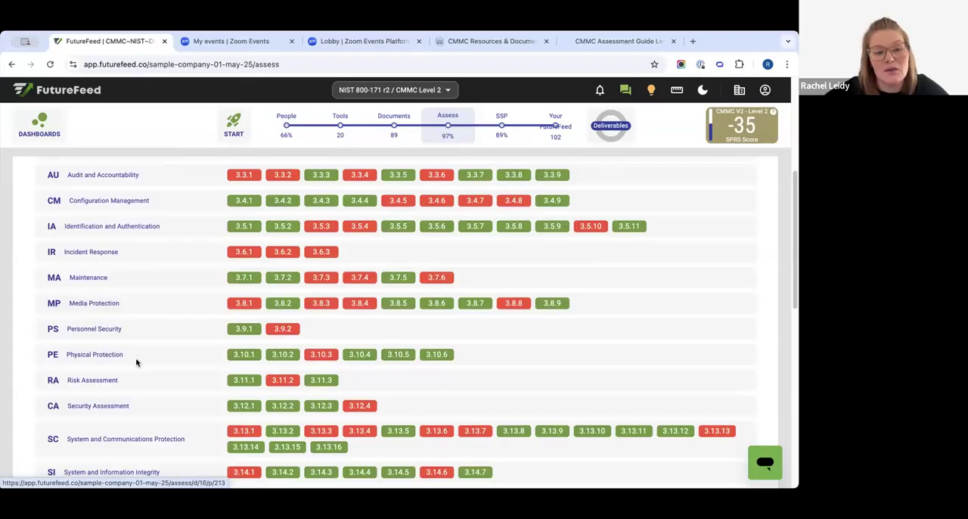
{"action": "scroll", "coordinate": [137, 362], "scroll_direction": "down", "scroll_amount": 1}
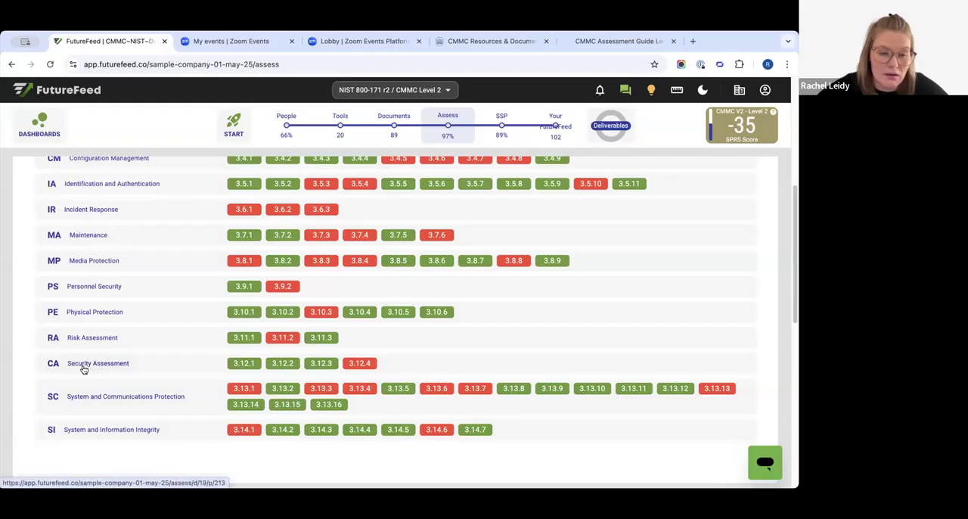
{"action": "scroll", "coordinate": [83, 368], "scroll_direction": "up", "scroll_amount": 6}
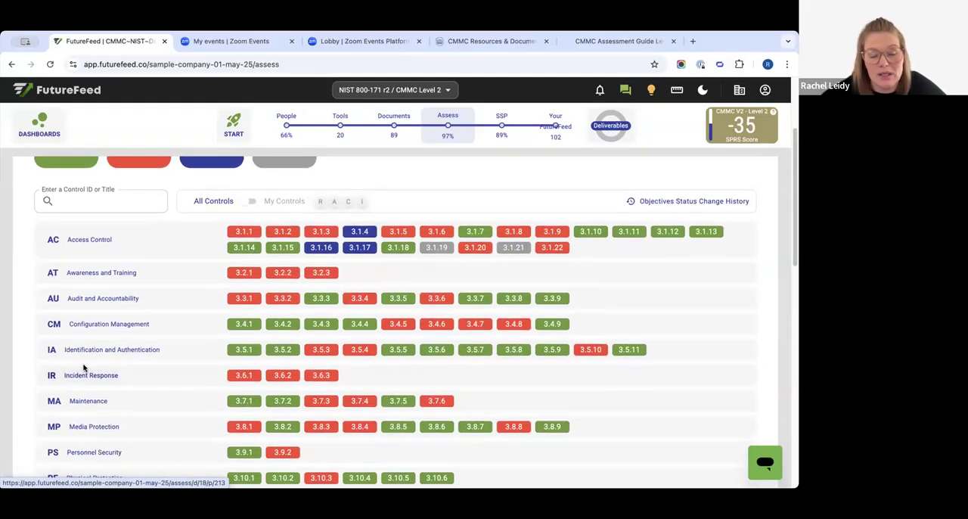
{"action": "scroll", "coordinate": [83, 368], "scroll_direction": "up", "scroll_amount": 1}
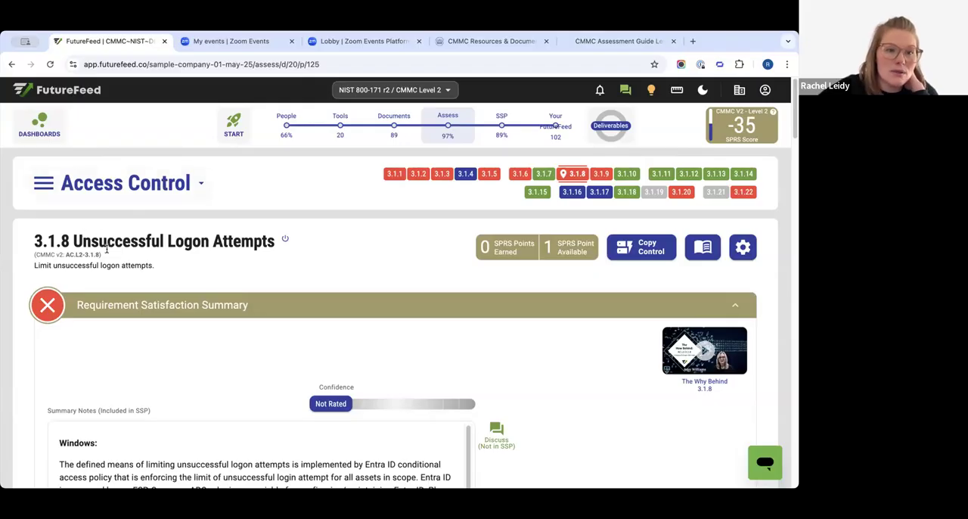
- Set objectives a and b of control 3.1.8 Unsuccessful Logon Attempts to Unknown
{"action": "left_click_drag", "start_coordinate": [64, 232], "coordinate": [186, 272]}
{"action": "left_click", "coordinate": [206, 271]}
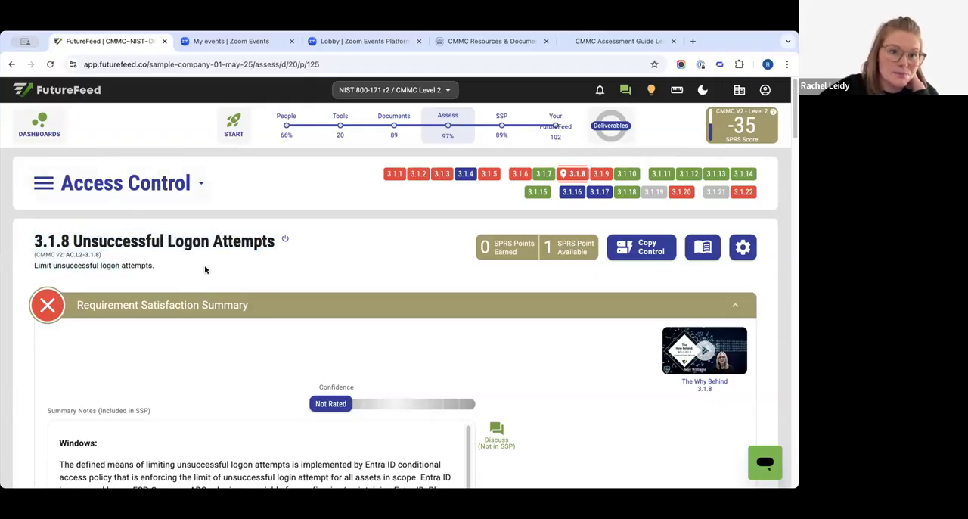
{"action": "scroll", "coordinate": [197, 269], "scroll_direction": "down", "scroll_amount": 5}
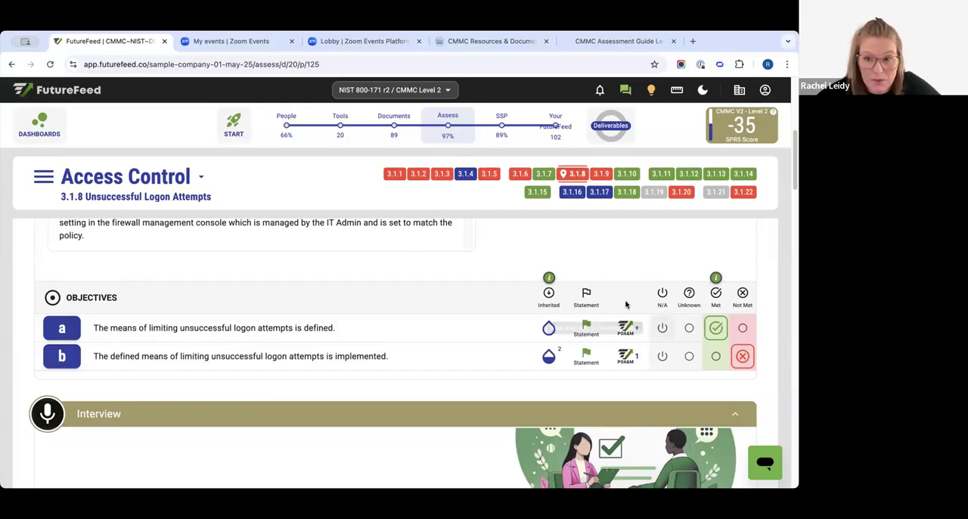
{"action": "left_click", "coordinate": [688, 326]}
{"action": "left_click", "coordinate": [688, 355]}
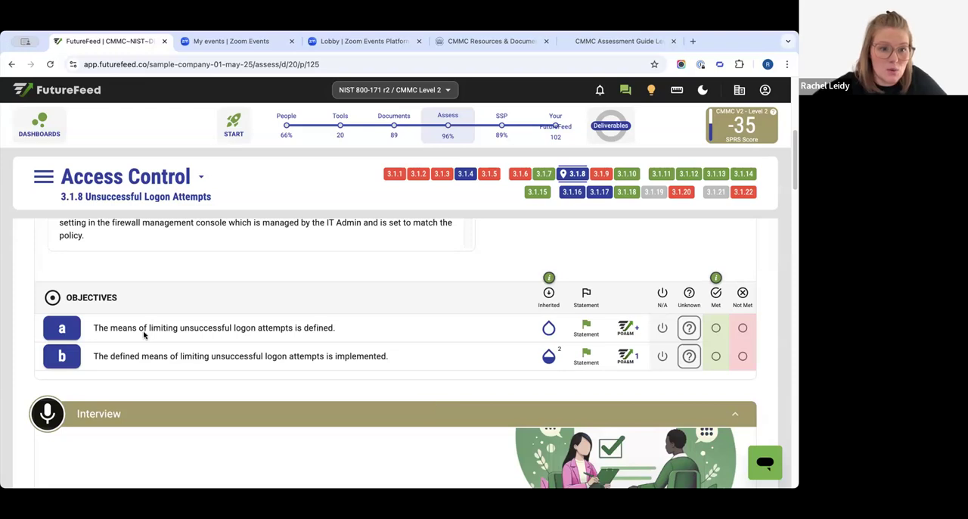
- Open the objective statement for objective a of control 3.1.8
{"action": "left_click", "coordinate": [587, 327]}
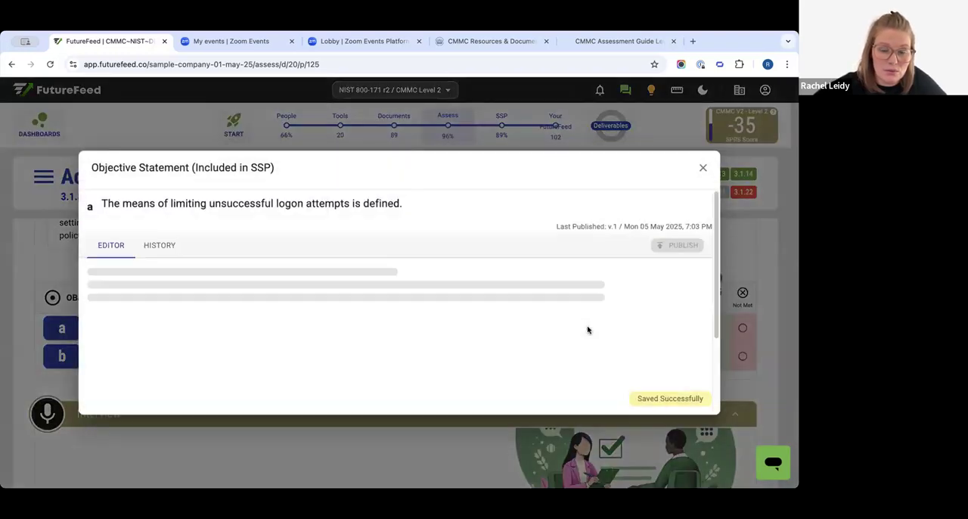
{"action": "left_click_drag", "start_coordinate": [108, 155], "coordinate": [258, 161]}
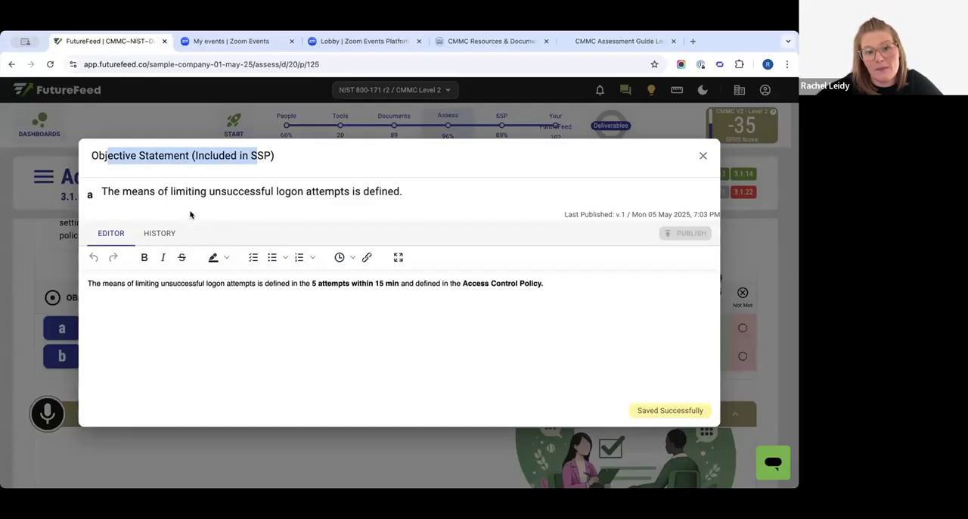
{"action": "triple_click", "coordinate": [405, 190]}
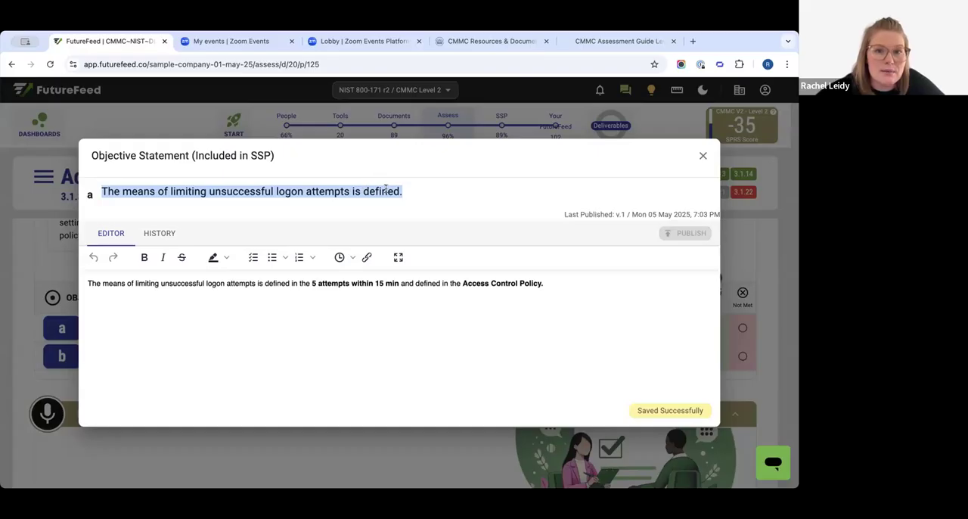
- Replace "in the" with "as" before "5 attempts within 15 min" in the statement for objective a
{"action": "left_click", "coordinate": [299, 283]}
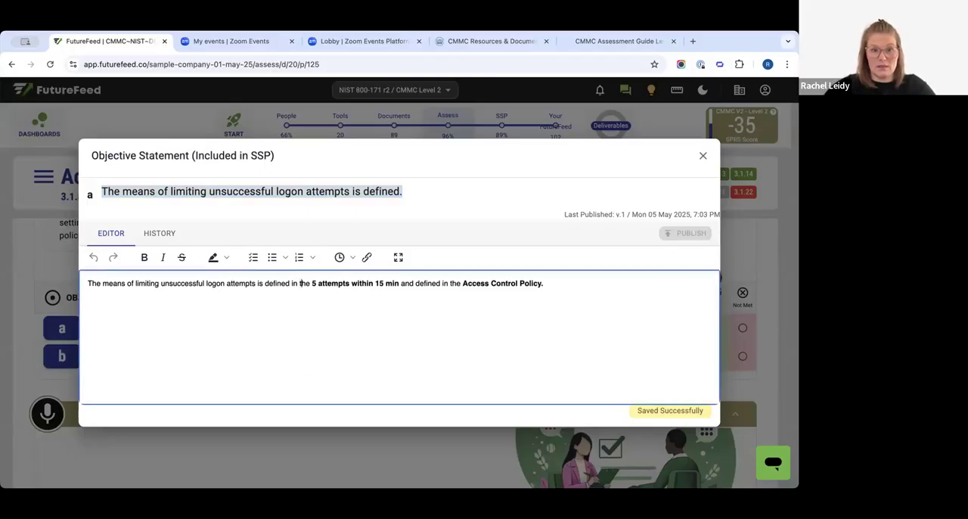
{"action": "key", "text": "BackSpace"}
{"action": "key", "text": "BackSpace"}
{"action": "key", "text": "BackSpace"}
{"action": "key", "text": "BackSpace"}
{"action": "key", "text": "BackSpace"}
{"action": "key", "text": "BackSpace"}
{"action": "key", "text": "BackSpace"}
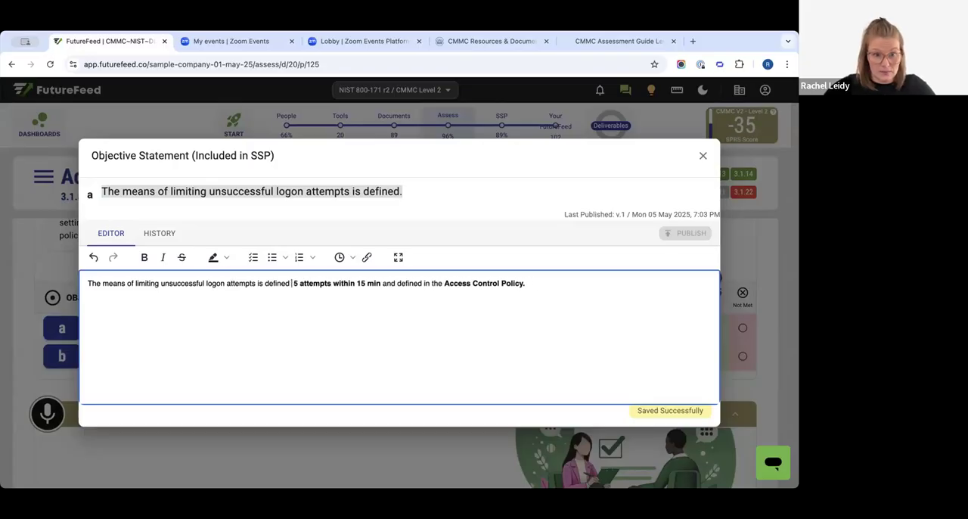
{"action": "type", "text": "as"}
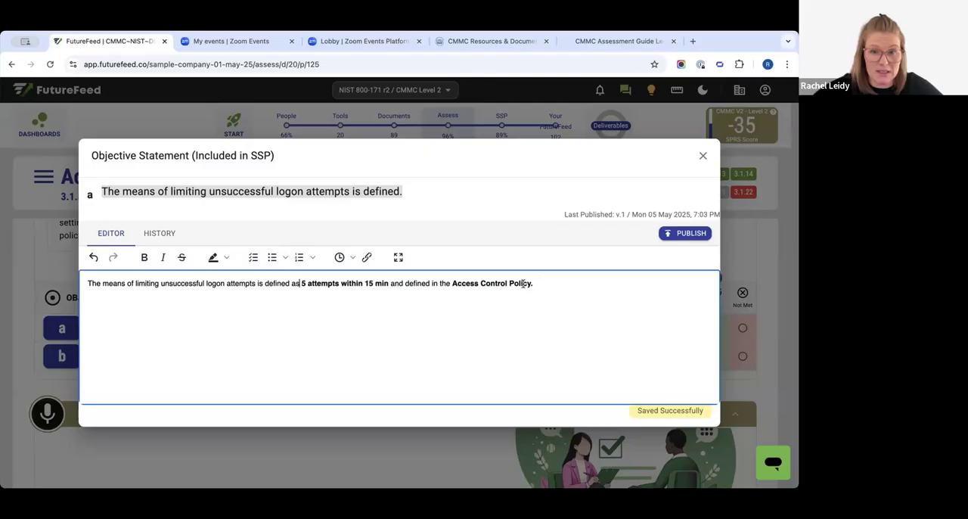
{"action": "left_click_drag", "start_coordinate": [534, 283], "coordinate": [277, 283]}
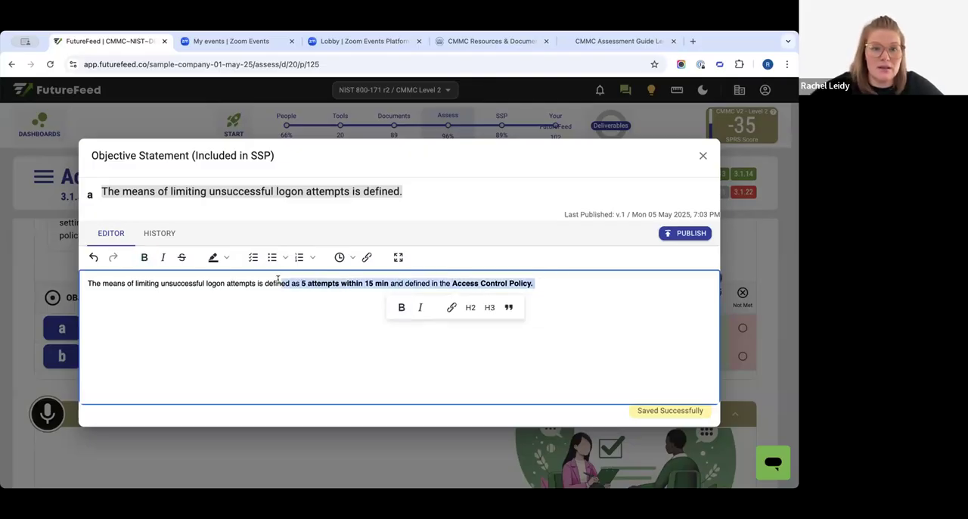
{"action": "left_click", "coordinate": [584, 298]}
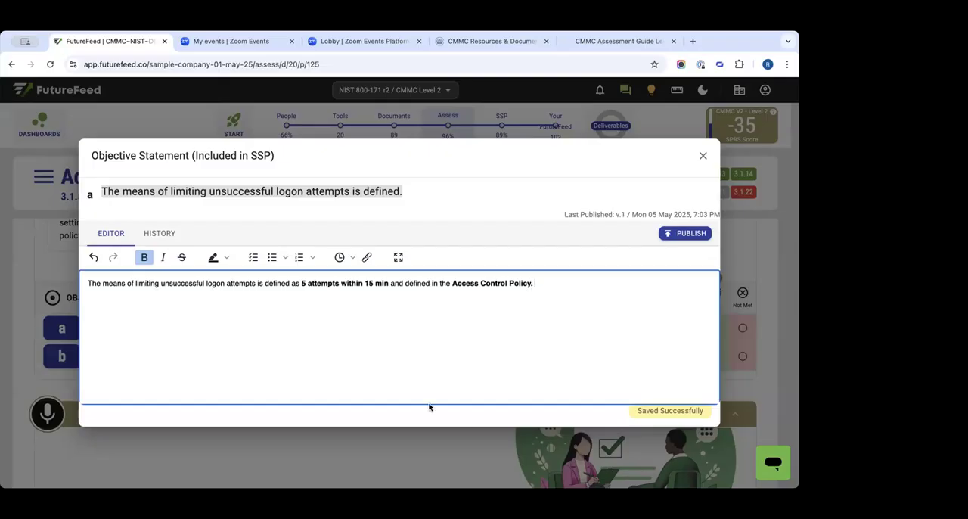
- Shorten the statement to "The means of limiting unsuccessful logon attempts is defined in the Access Control Policy." and close it
{"action": "left_click_drag", "start_coordinate": [292, 283], "coordinate": [430, 279]}
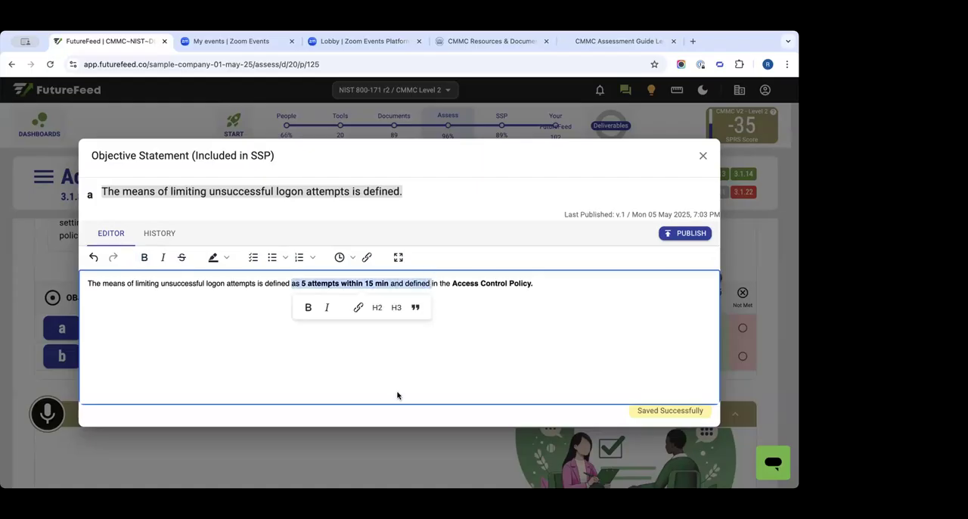
{"action": "key", "text": "BackSpace"}
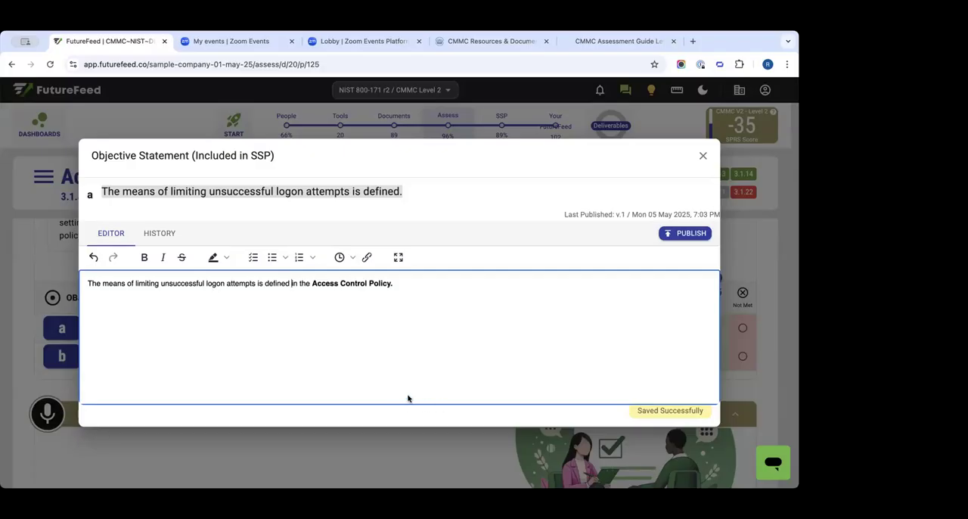
{"action": "left_click", "coordinate": [415, 289]}
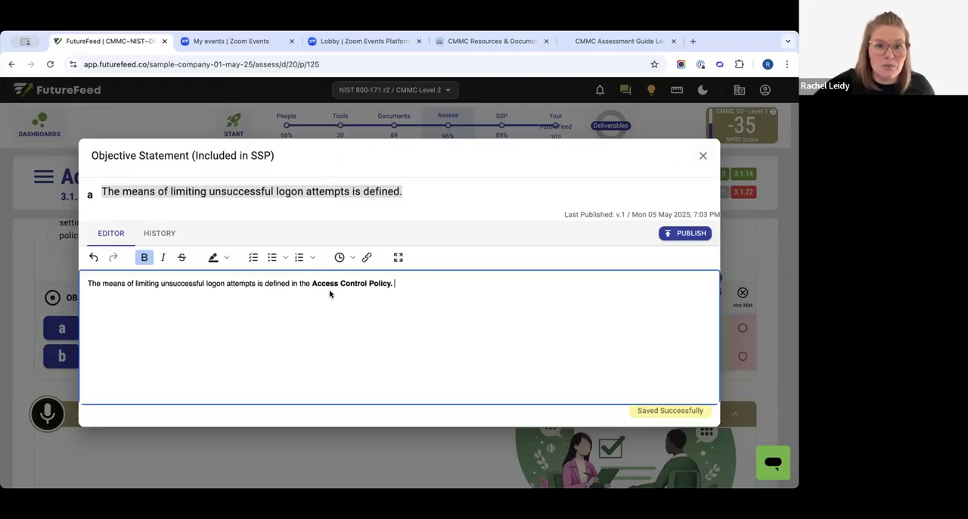
{"action": "left_click_drag", "start_coordinate": [312, 283], "coordinate": [398, 283]}
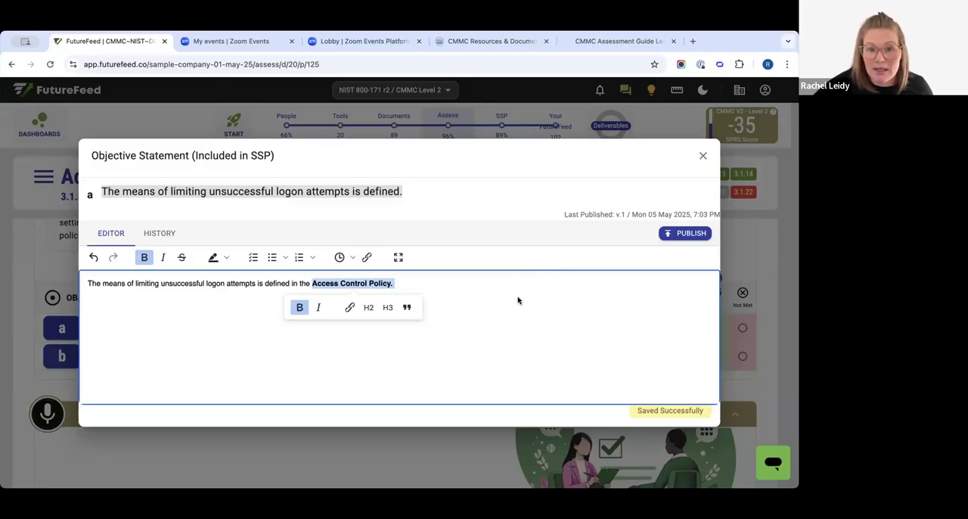
{"action": "left_click", "coordinate": [703, 156]}
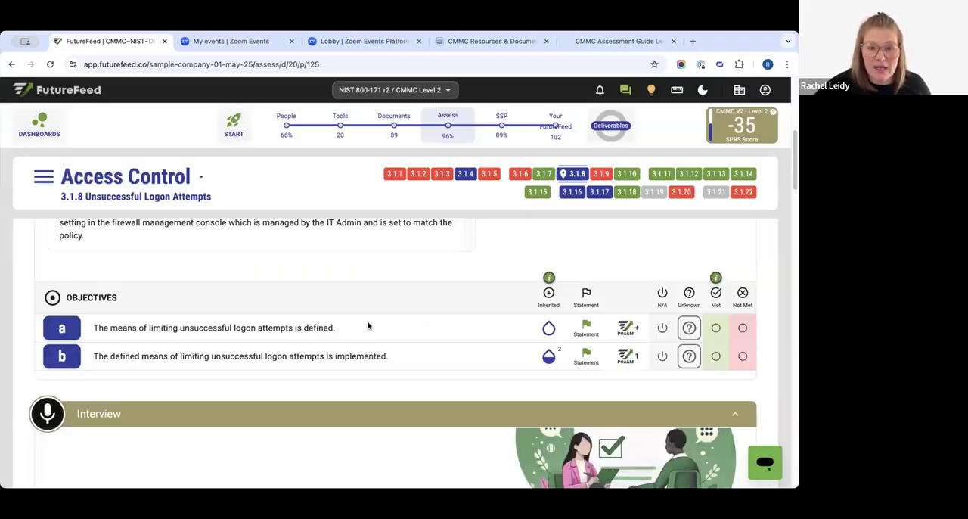
- Examine the Interview roles and the Examine section's policies, procedures and configuration items for control 3.1.8, and return to its objectives
{"action": "scroll", "coordinate": [302, 326], "scroll_direction": "down", "scroll_amount": 5}
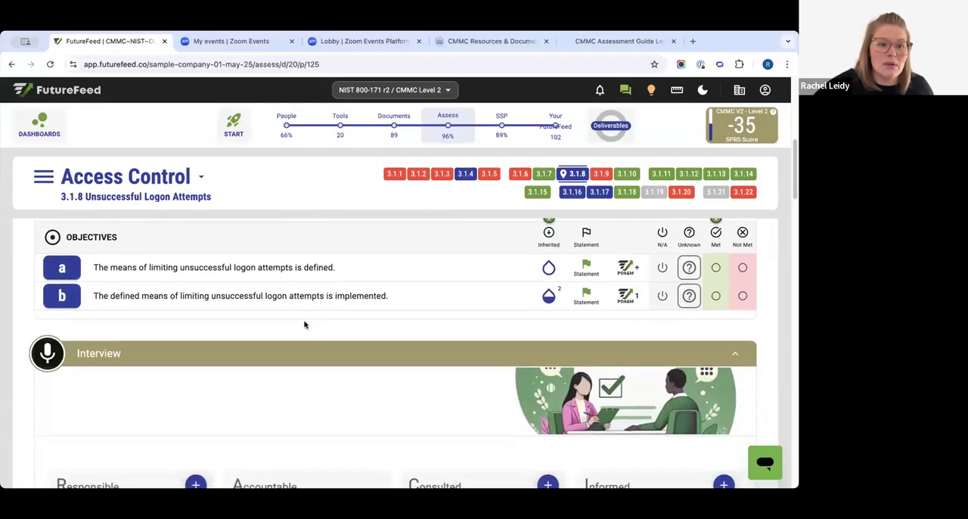
{"action": "scroll", "coordinate": [306, 325], "scroll_direction": "down", "scroll_amount": 5}
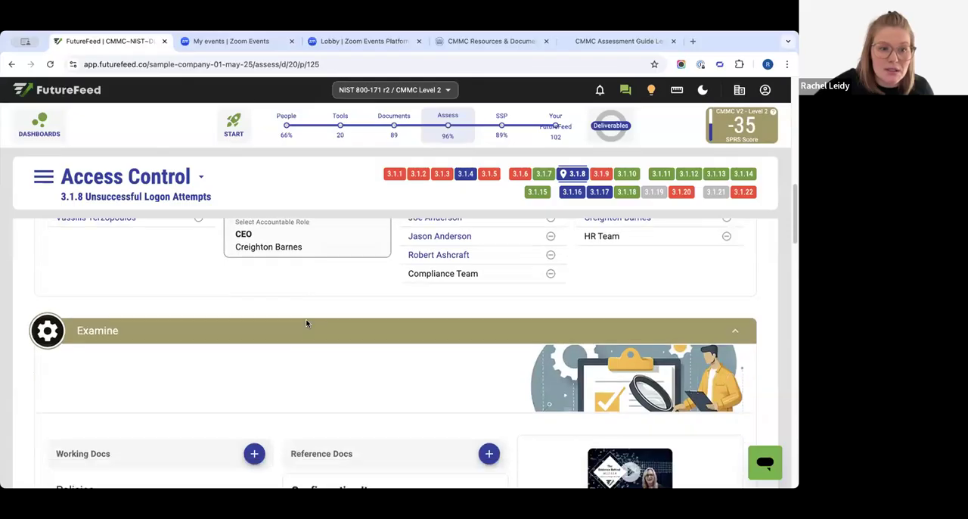
{"action": "scroll", "coordinate": [318, 310], "scroll_direction": "down", "scroll_amount": 1}
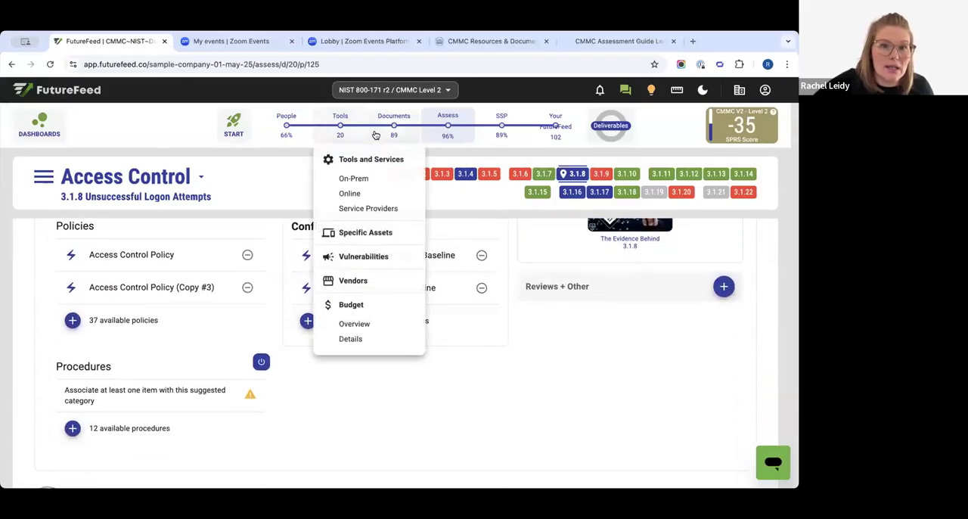
{"action": "mouse_move", "coordinate": [388, 115]}
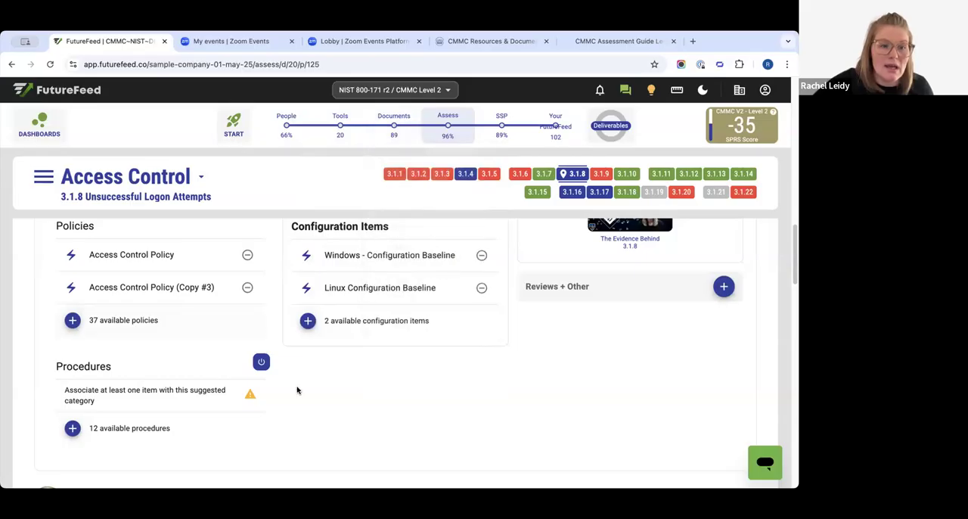
{"action": "scroll", "coordinate": [296, 389], "scroll_direction": "up", "scroll_amount": 2}
{"action": "scroll", "coordinate": [295, 389], "scroll_direction": "up", "scroll_amount": 1}
{"action": "left_click_drag", "start_coordinate": [78, 282], "coordinate": [126, 282]}
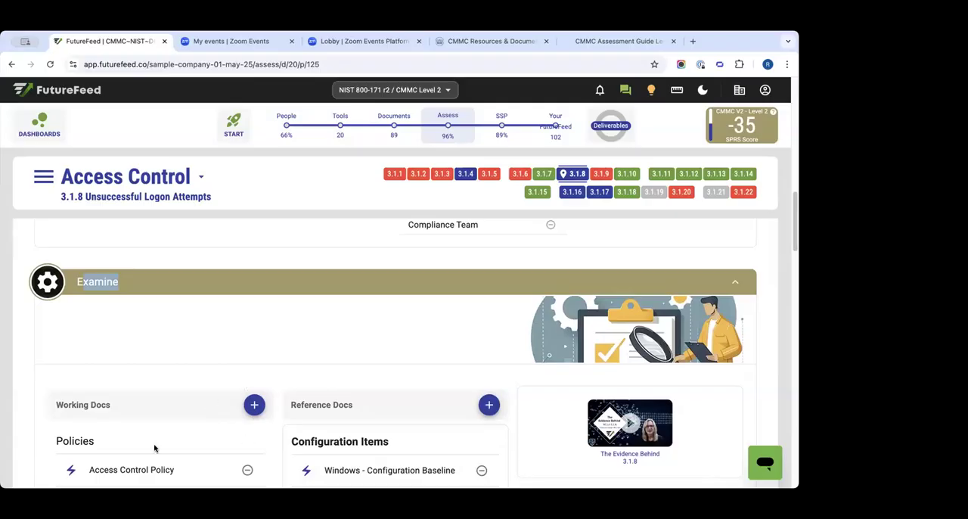
{"action": "scroll", "coordinate": [512, 367], "scroll_direction": "up", "scroll_amount": 6}
{"action": "scroll", "coordinate": [490, 372], "scroll_direction": "up", "scroll_amount": 3}
{"action": "scroll", "coordinate": [488, 373], "scroll_direction": "down", "scroll_amount": 3}
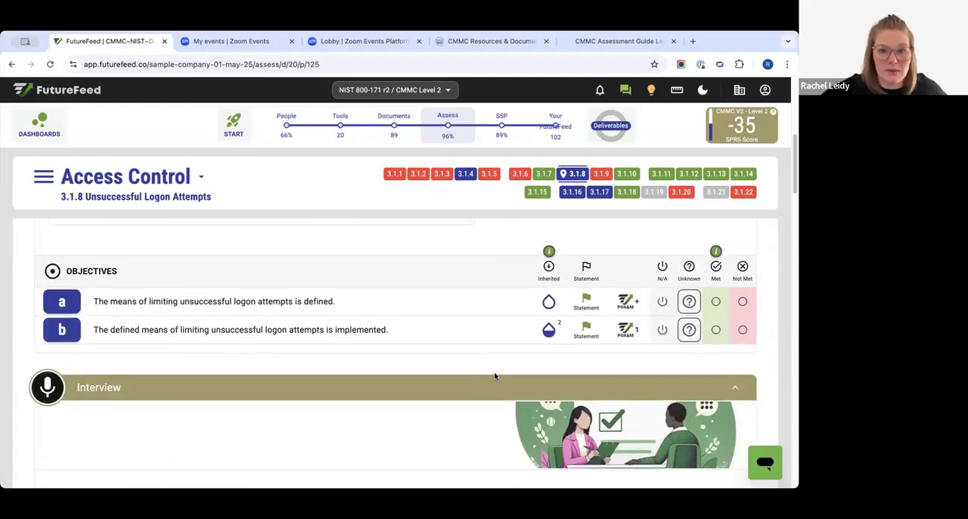
{"action": "mouse_move", "coordinate": [316, 339]}
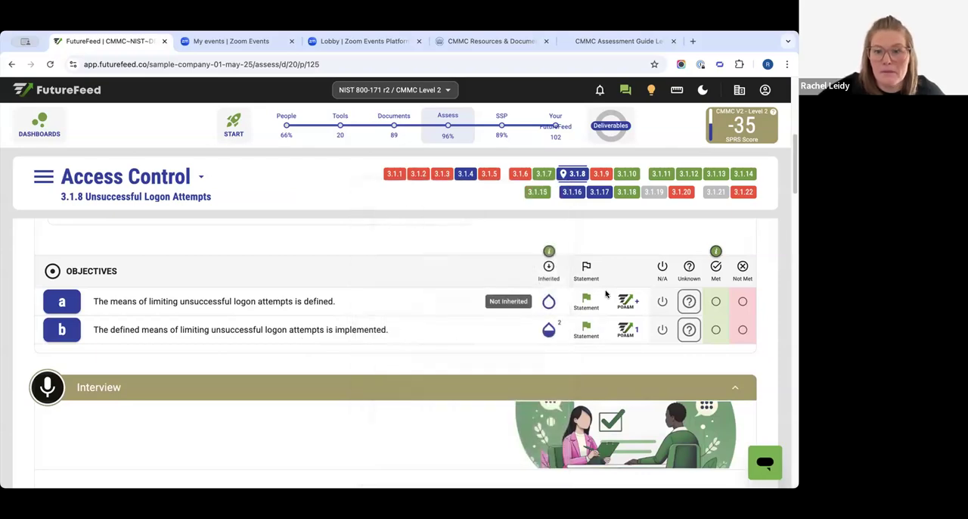
- Review the objective statement for objective a and the Interview roles of control 3.1.8, leaving the statement closed
{"action": "left_click", "coordinate": [583, 300]}
{"action": "left_click", "coordinate": [702, 156]}
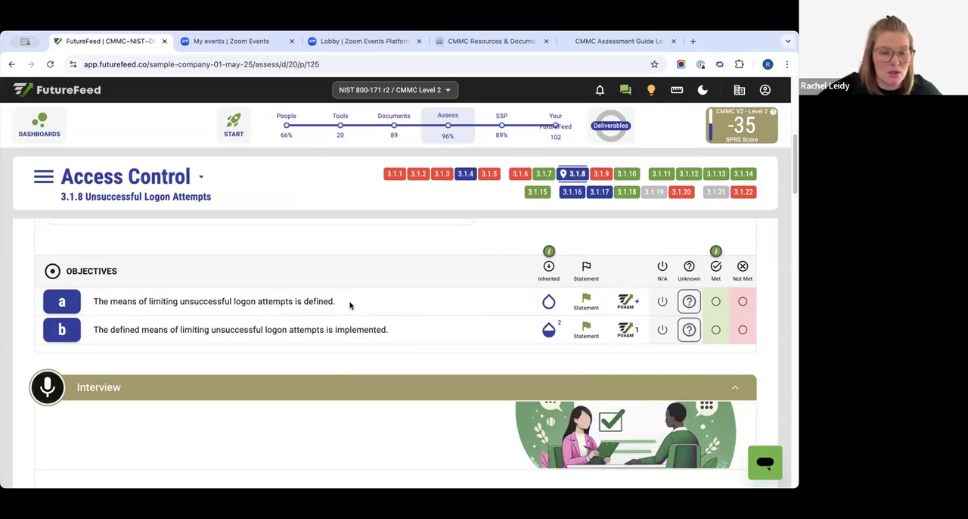
{"action": "scroll", "coordinate": [98, 329], "scroll_direction": "down", "scroll_amount": 1}
{"action": "left_click_drag", "start_coordinate": [70, 301], "coordinate": [167, 292]}
{"action": "scroll", "coordinate": [241, 298], "scroll_direction": "down", "scroll_amount": 1}
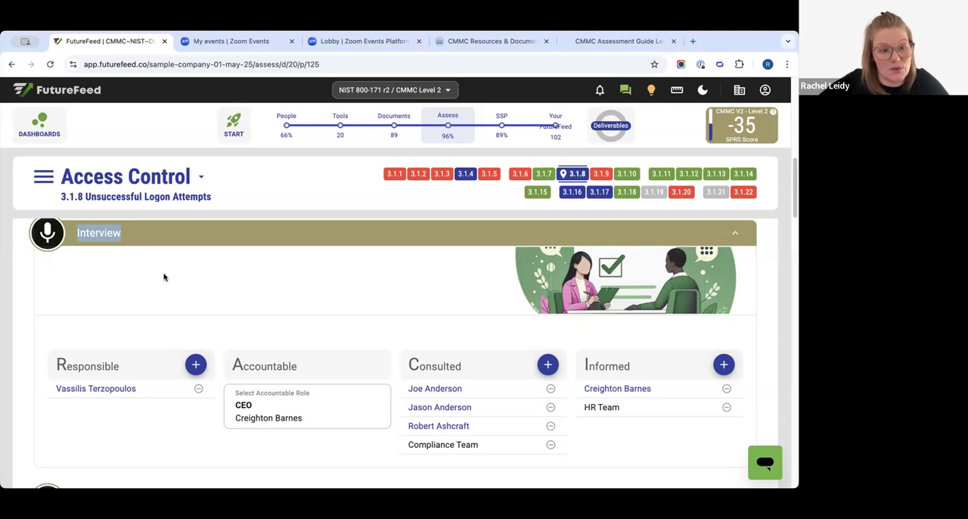
{"action": "scroll", "coordinate": [250, 333], "scroll_direction": "up", "scroll_amount": 3}
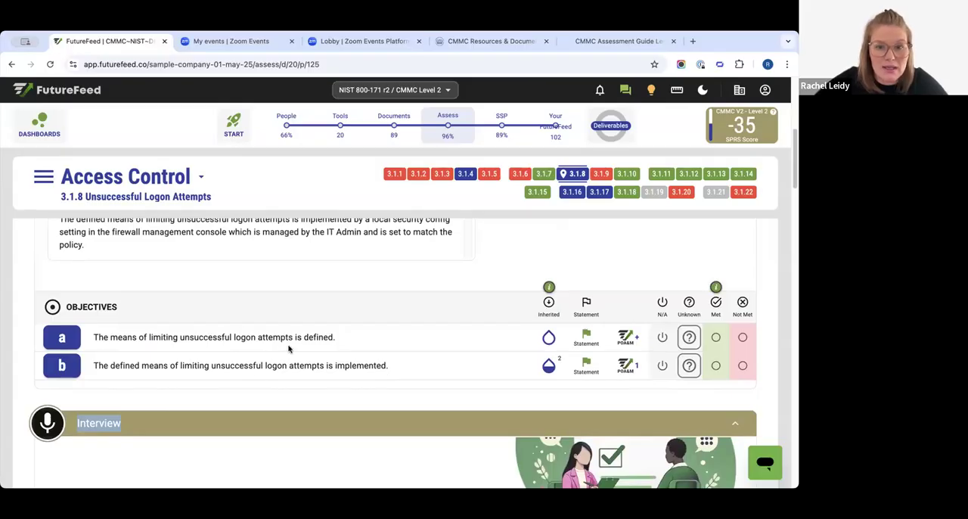
{"action": "left_click", "coordinate": [586, 338]}
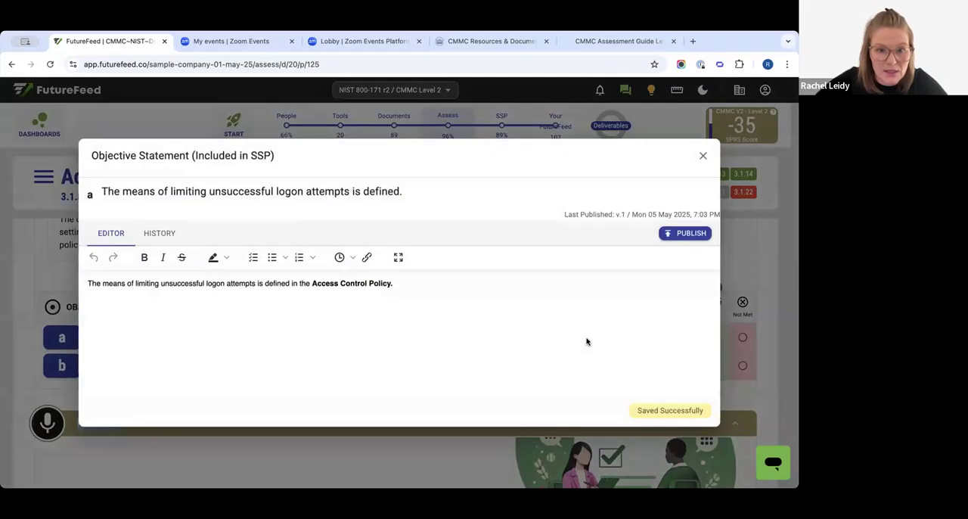
{"action": "left_click", "coordinate": [703, 157]}
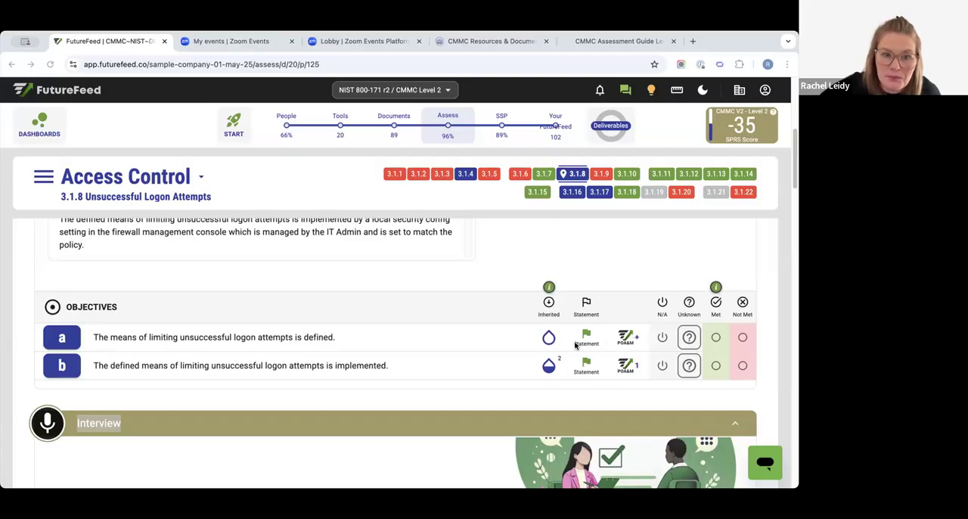
- Check the POA&M list of objective a and mark the objective as Not Met
{"action": "left_click", "coordinate": [629, 338]}
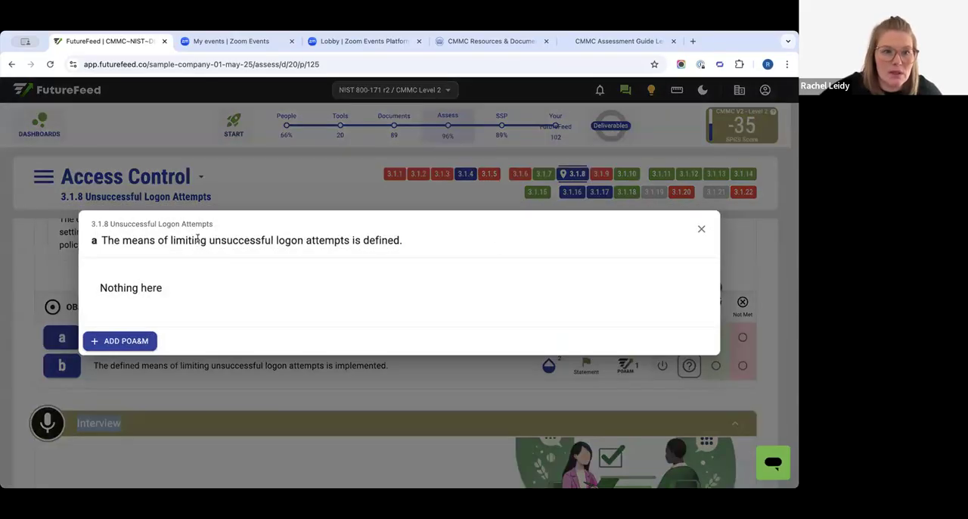
{"action": "left_click", "coordinate": [701, 229]}
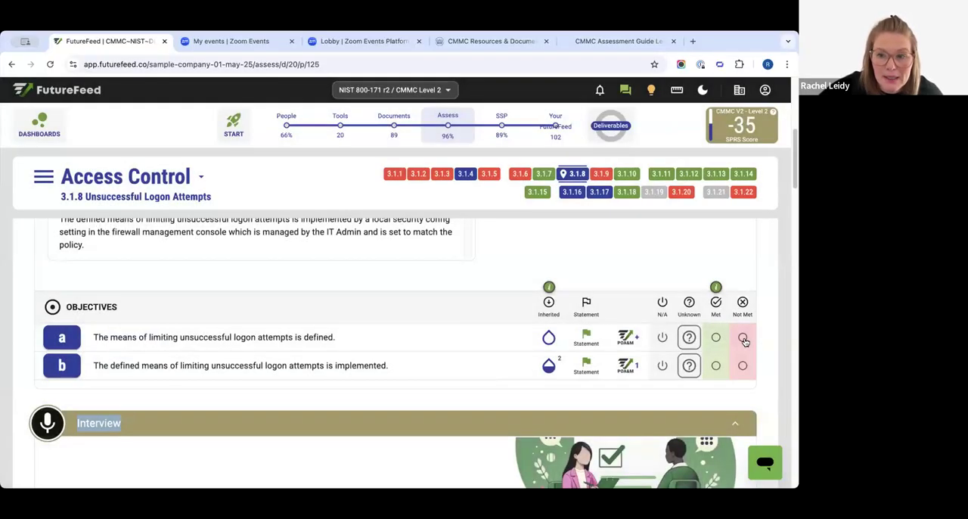
{"action": "left_click", "coordinate": [744, 339]}
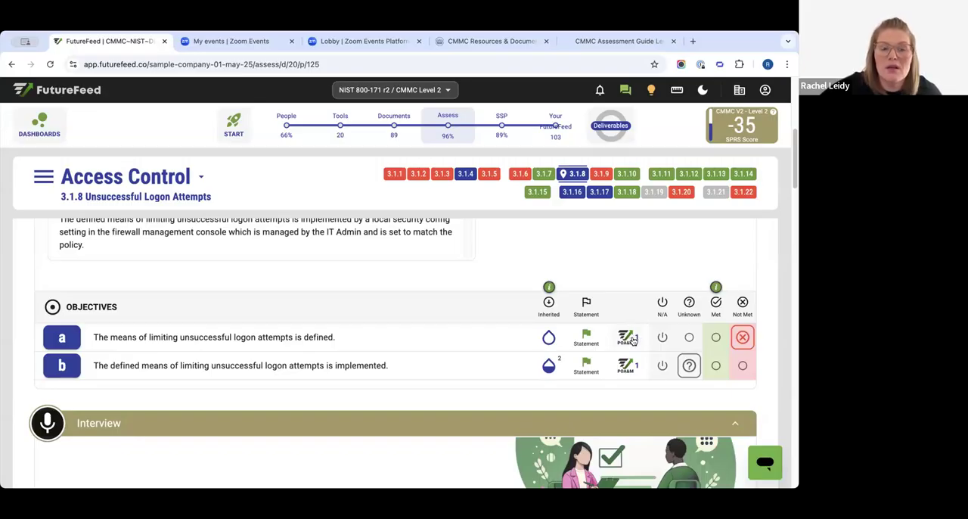
- Open the POA&M of objective a and examine its description, dismissing the text-selection popup
{"action": "left_click", "coordinate": [629, 340]}
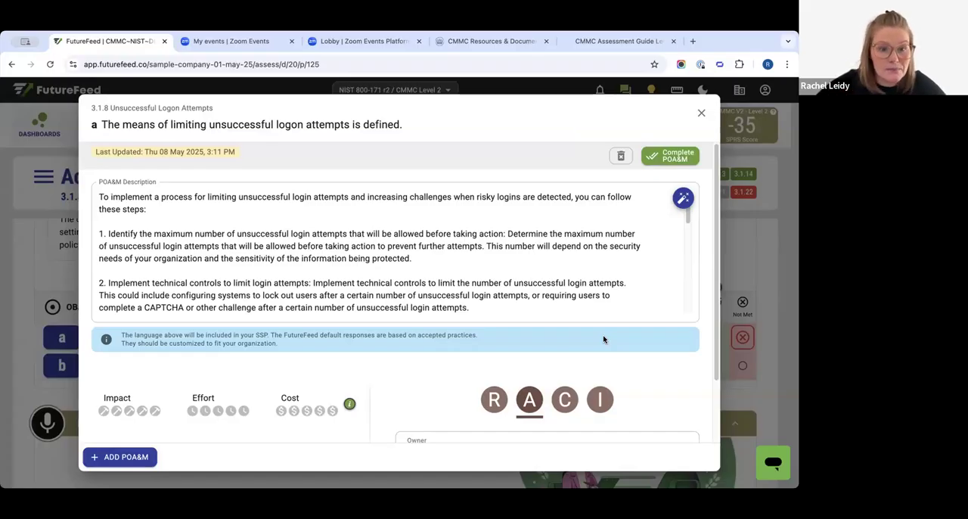
{"action": "left_click_drag", "start_coordinate": [126, 197], "coordinate": [186, 315]}
{"action": "scroll", "coordinate": [184, 270], "scroll_direction": "up", "scroll_amount": 2}
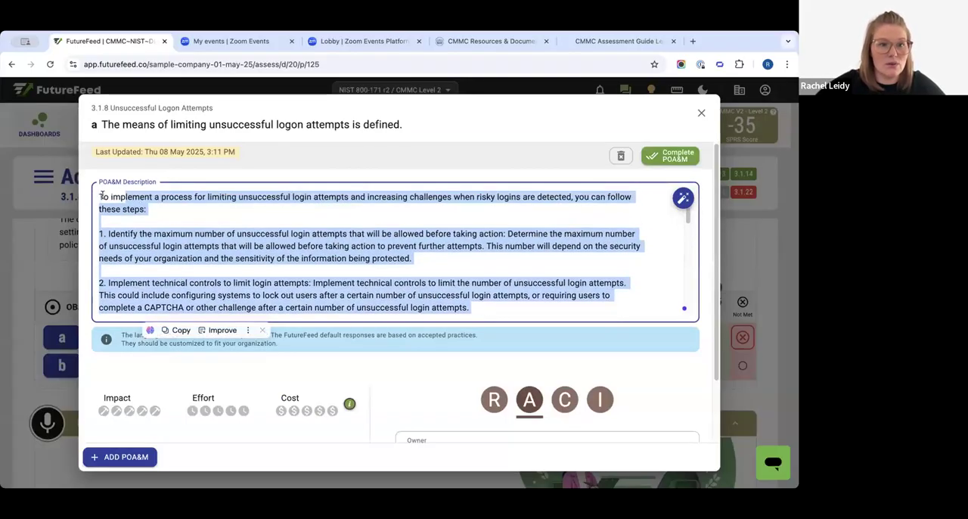
{"action": "left_click_drag", "start_coordinate": [101, 197], "coordinate": [471, 309]}
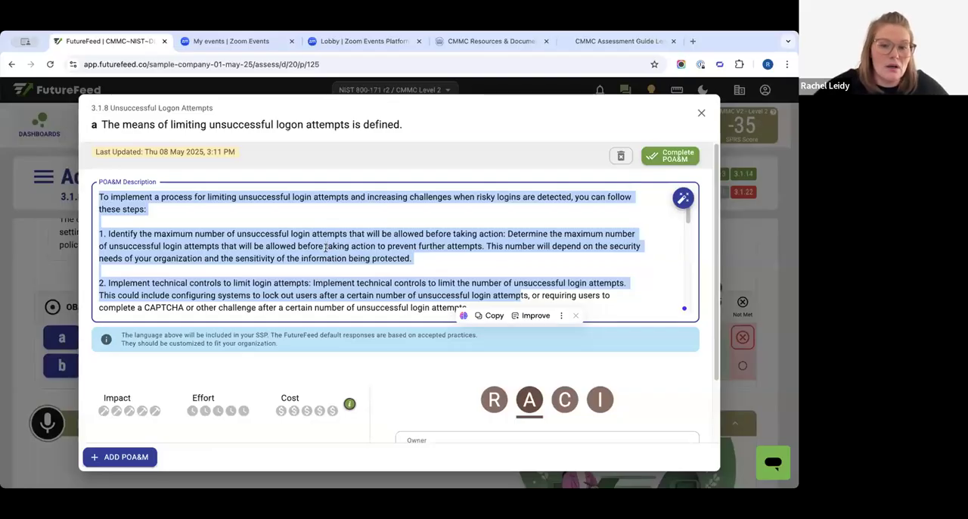
{"action": "scroll", "coordinate": [337, 345], "scroll_direction": "down", "scroll_amount": 2}
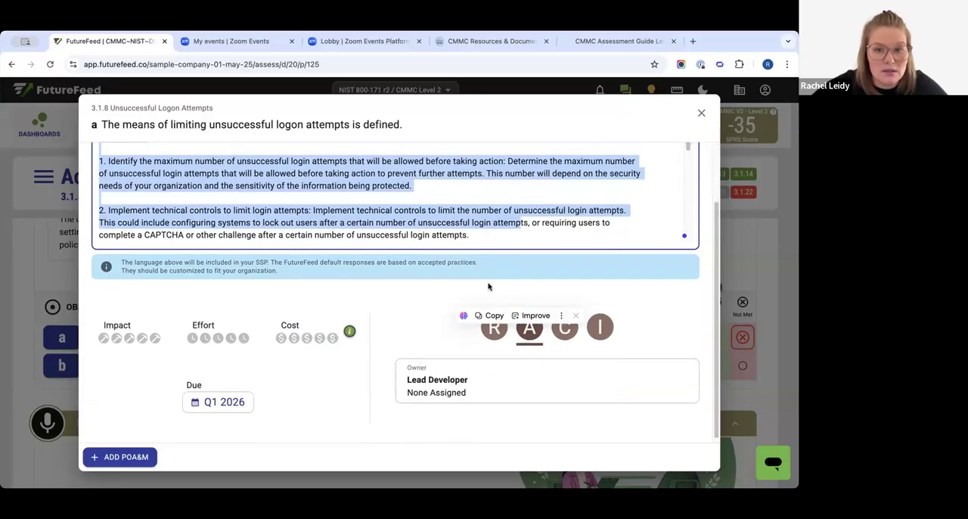
{"action": "left_click", "coordinate": [575, 316]}
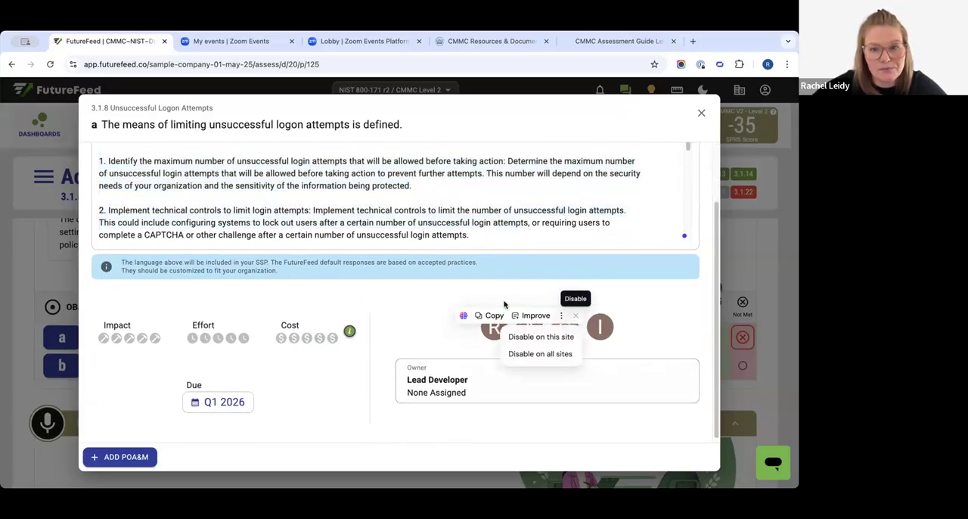
{"action": "left_click", "coordinate": [570, 298]}
- View the Responsible and Accountable assignments in the POA&M of objective a and close it
{"action": "left_click", "coordinate": [488, 331]}
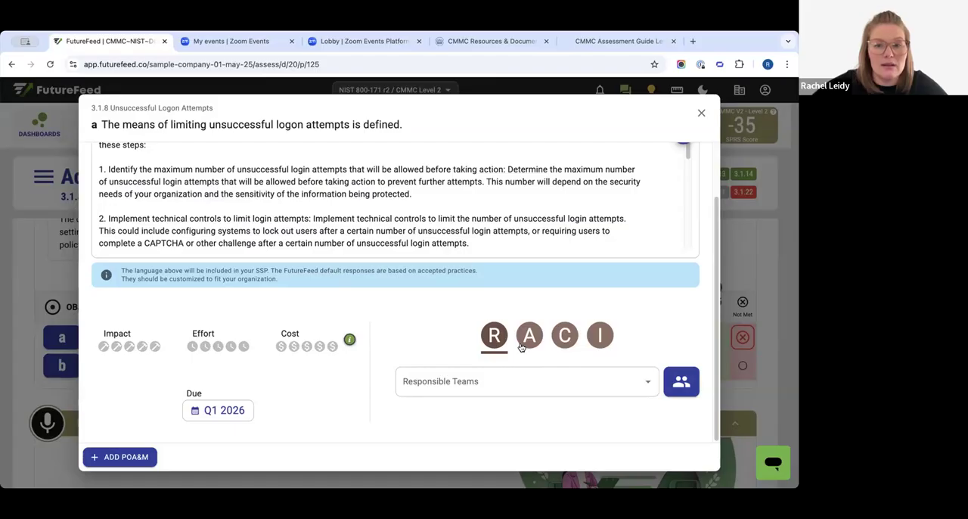
{"action": "left_click", "coordinate": [523, 345]}
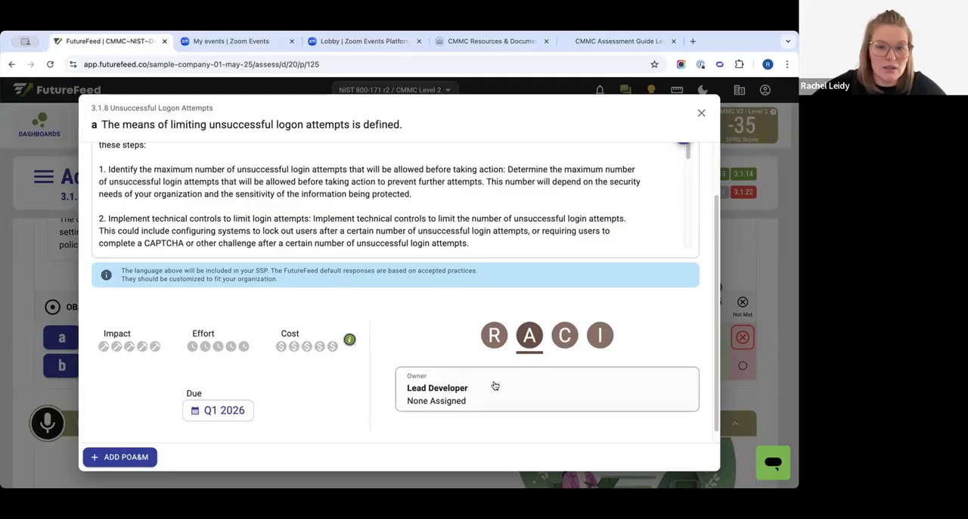
{"action": "left_click", "coordinate": [496, 336]}
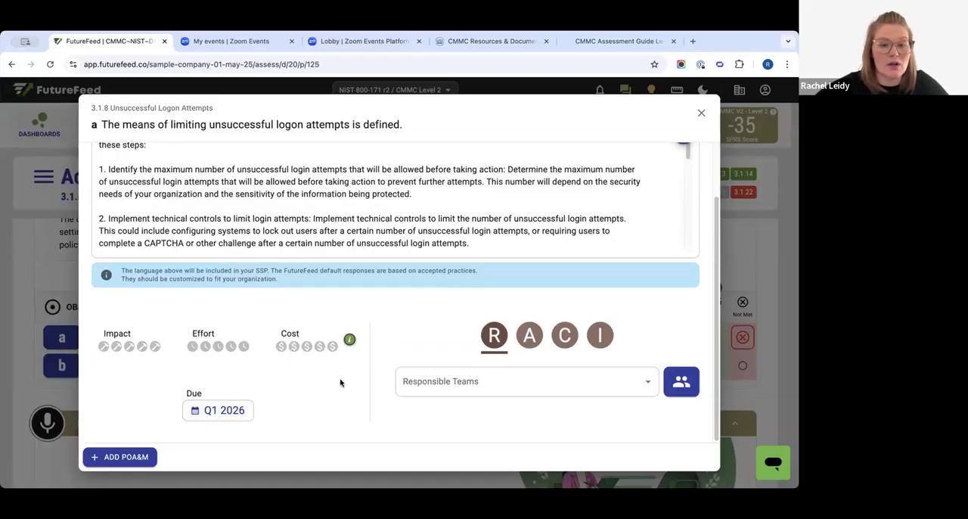
{"action": "scroll", "coordinate": [314, 388], "scroll_direction": "up", "scroll_amount": 2}
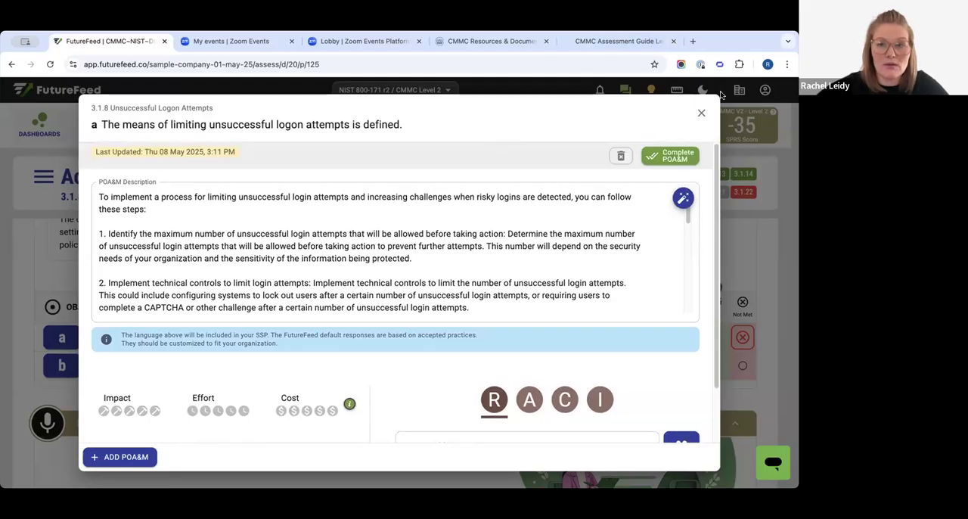
{"action": "left_click", "coordinate": [700, 115]}
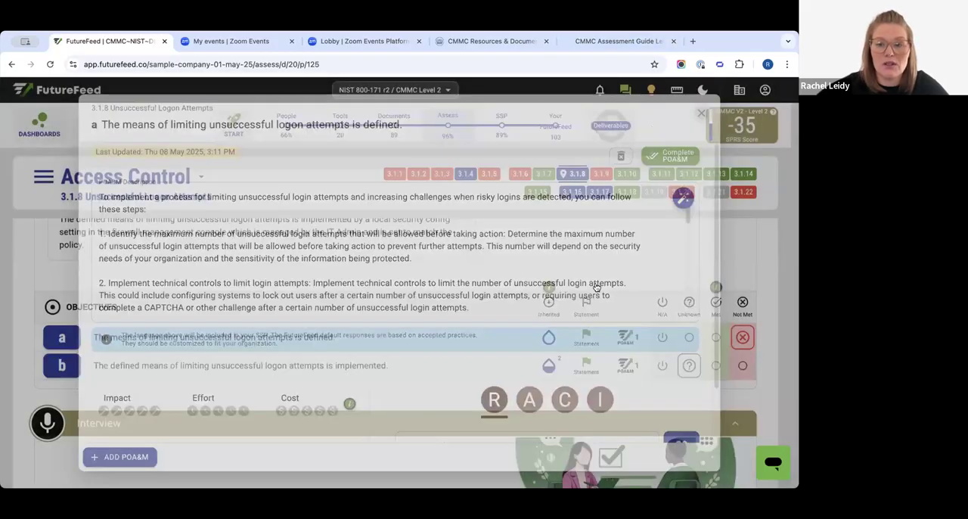
- Rate the POA&M of objective a with impact 2, effort 1 and cost 1, review its description and close it
{"action": "left_click", "coordinate": [140, 325]}
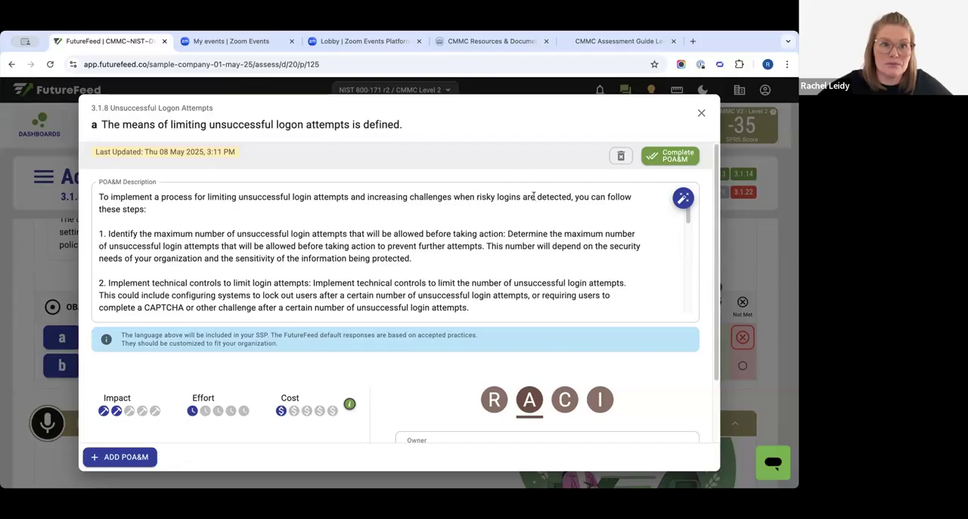
{"action": "left_click_drag", "start_coordinate": [101, 193], "coordinate": [492, 348]}
{"action": "scroll", "coordinate": [280, 277], "scroll_direction": "up", "scroll_amount": 8}
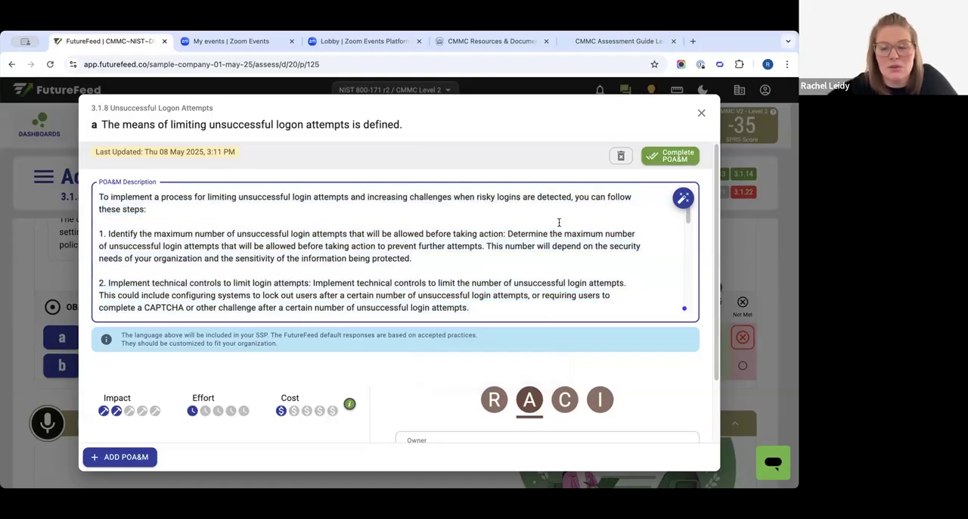
{"action": "left_click", "coordinate": [700, 112]}
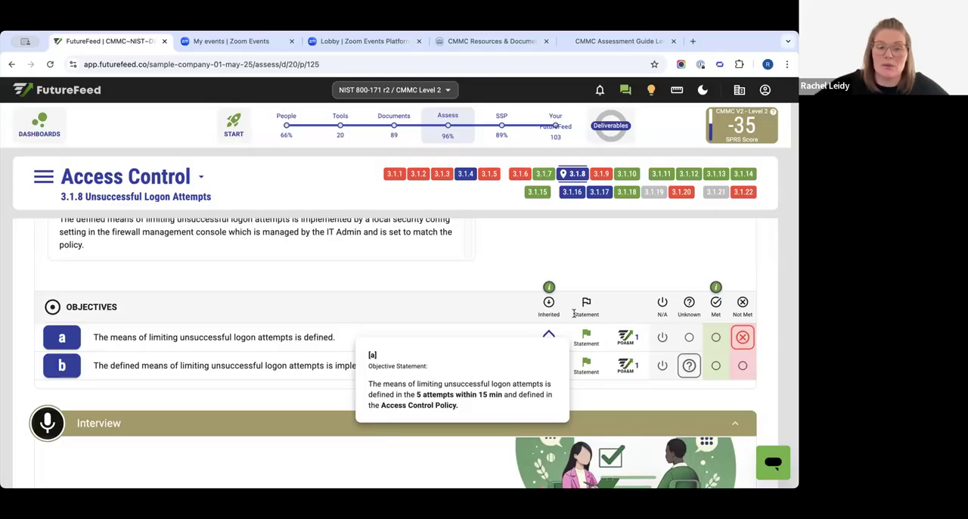
- Add a second POA&M to objective a with the description 'Step 2"Approval of doc' and close the POA&M list
{"action": "left_click", "coordinate": [625, 341]}
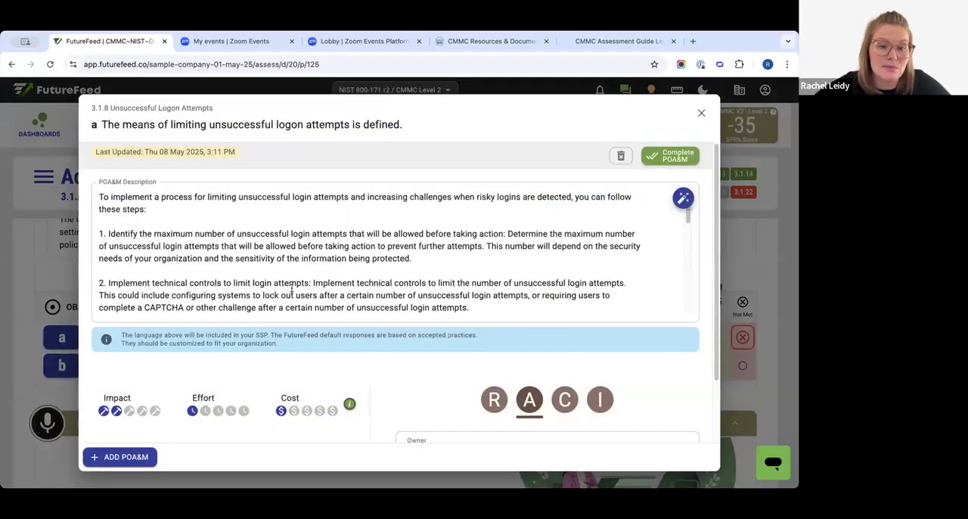
{"action": "scroll", "coordinate": [471, 393], "scroll_direction": "down", "scroll_amount": 1}
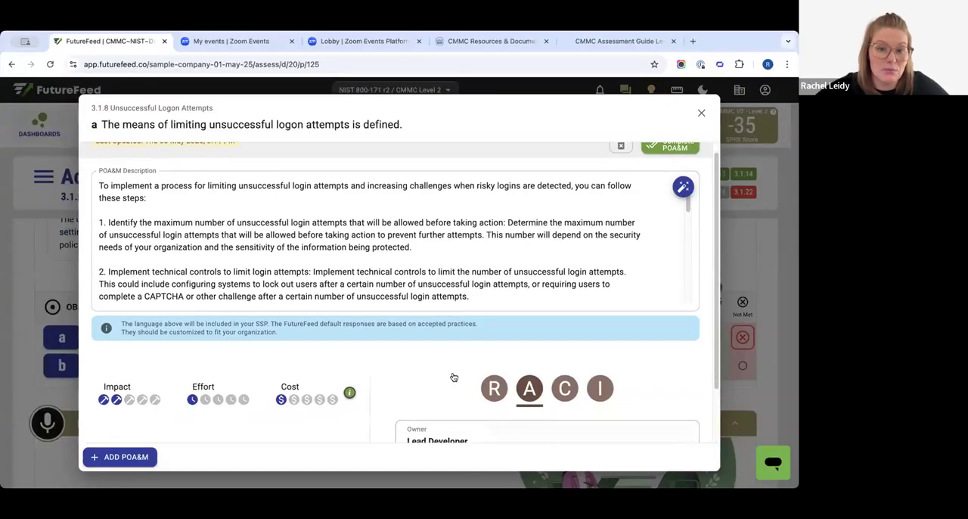
{"action": "scroll", "coordinate": [270, 246], "scroll_direction": "up", "scroll_amount": 1}
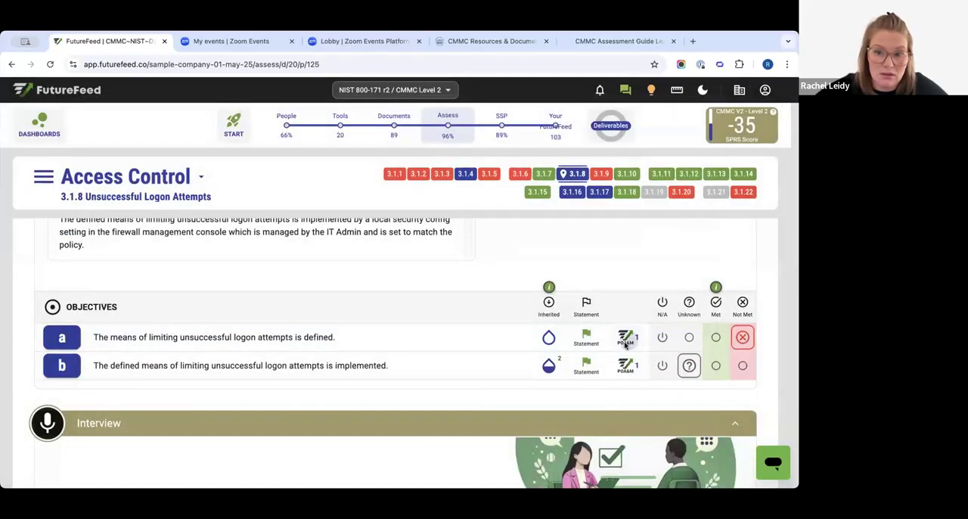
{"action": "left_click", "coordinate": [629, 341]}
{"action": "scroll", "coordinate": [363, 284], "scroll_direction": "down", "scroll_amount": 1}
{"action": "left_click", "coordinate": [118, 459]}
{"action": "left_click", "coordinate": [212, 274]}
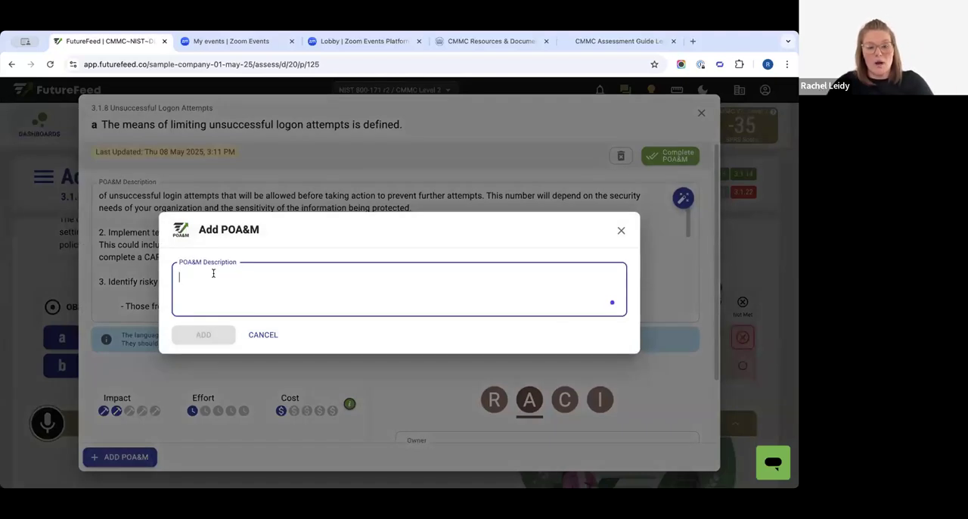
{"action": "type", "text": "Step 2"}
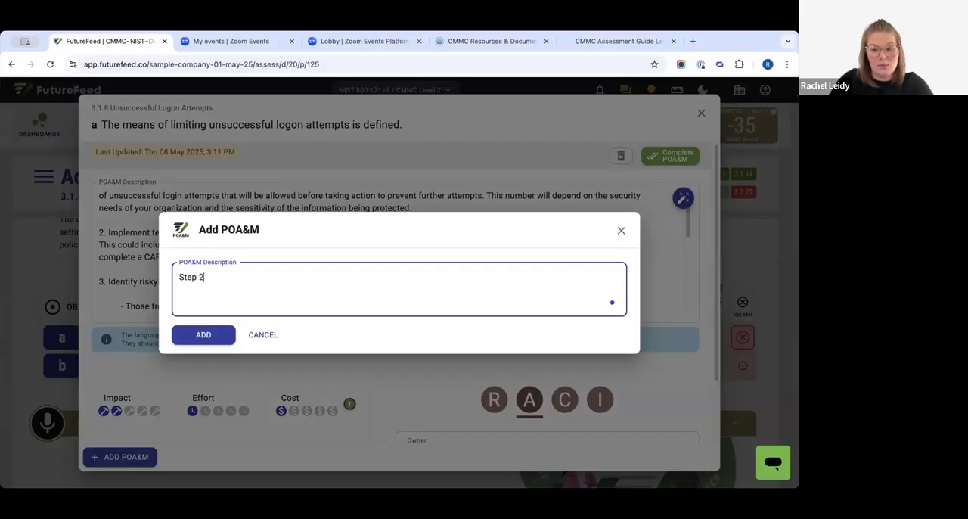
{"action": "type", "text": "\"Approval"}
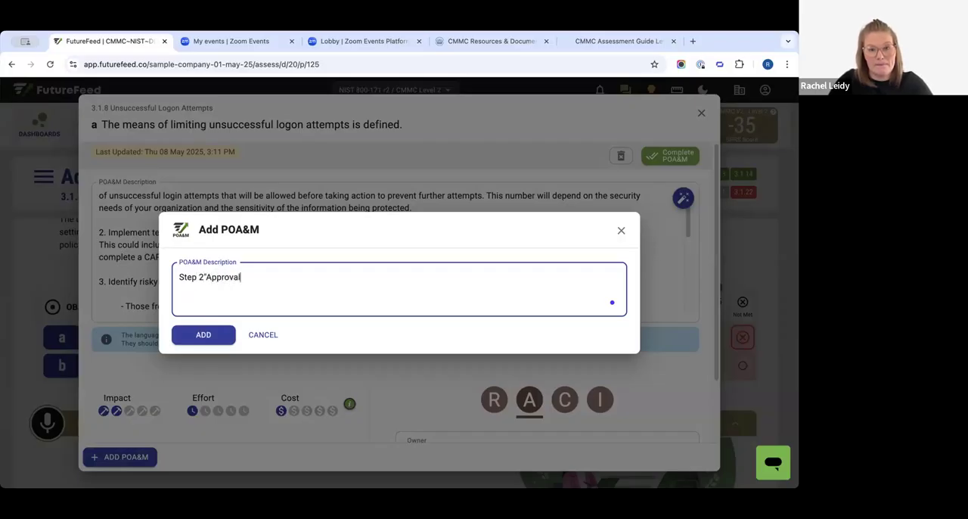
{"action": "type", "text": " of doc"}
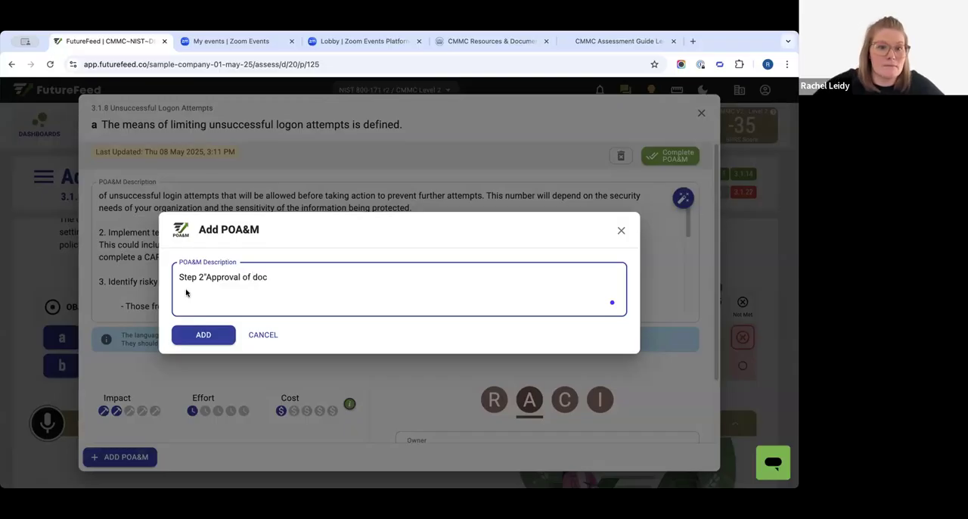
{"action": "left_click", "coordinate": [200, 334]}
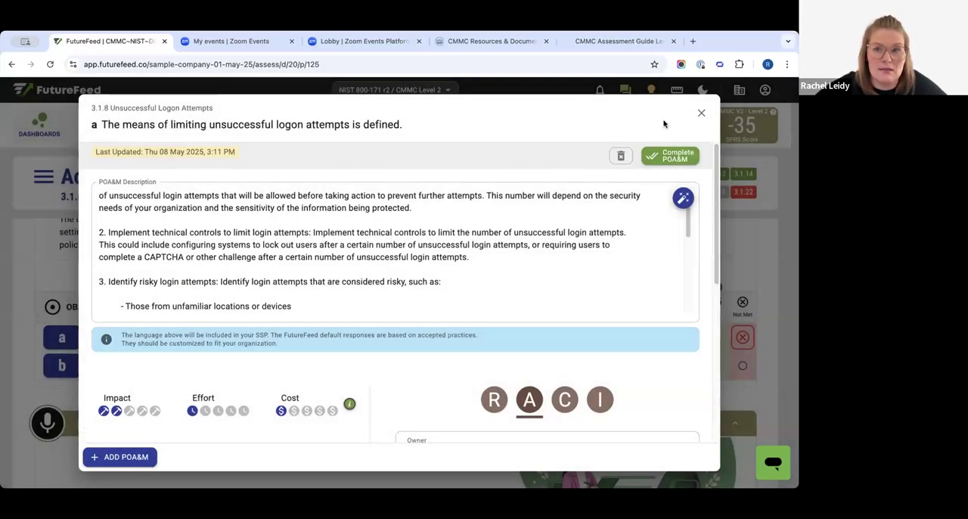
{"action": "left_click", "coordinate": [702, 112]}
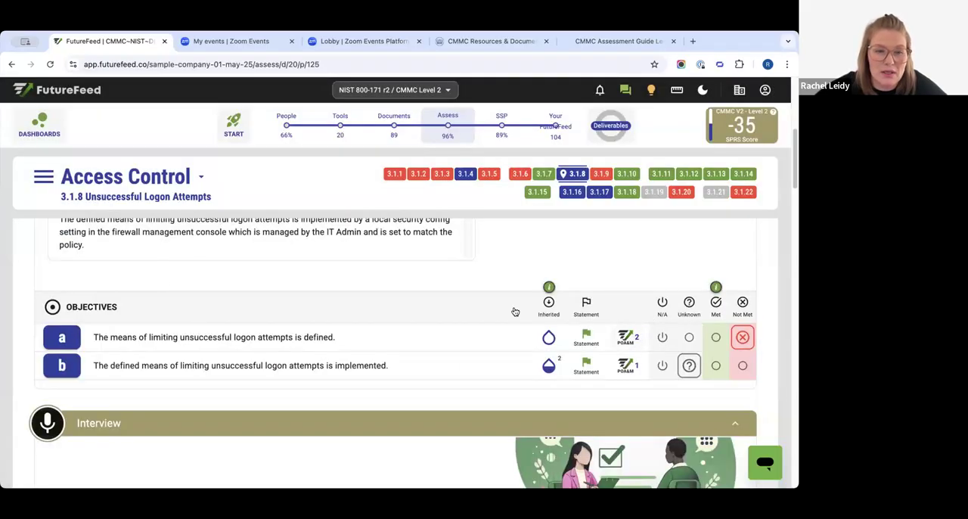
- Complete the Step 2 POA&M of objective a, leaving the optional implementation details empty
{"action": "left_click", "coordinate": [625, 338]}
{"action": "left_click_drag", "start_coordinate": [193, 124], "coordinate": [285, 349]}
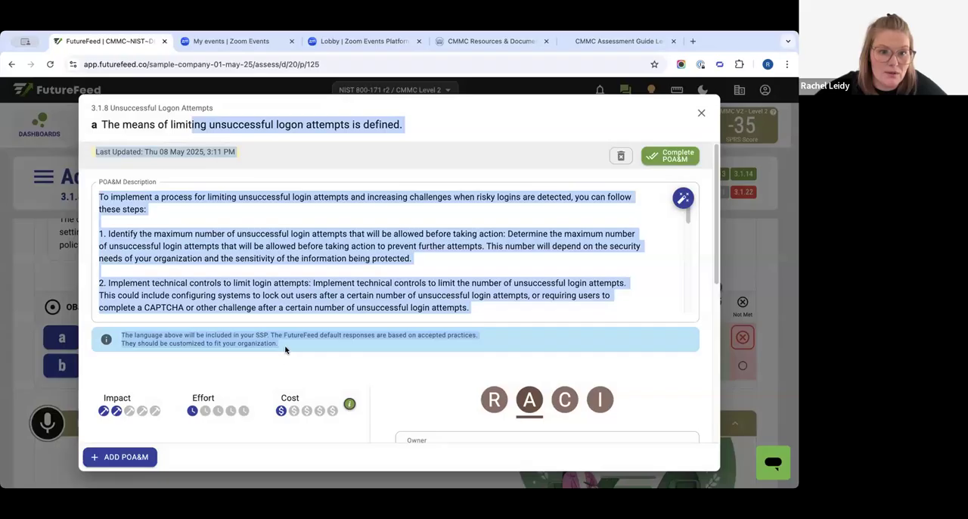
{"action": "scroll", "coordinate": [283, 355], "scroll_direction": "down", "scroll_amount": 10}
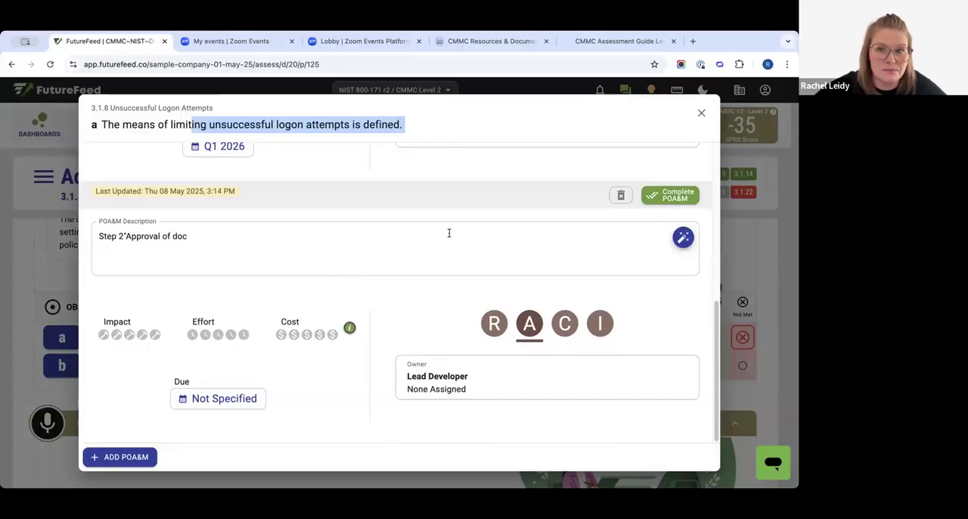
{"action": "left_click", "coordinate": [673, 196]}
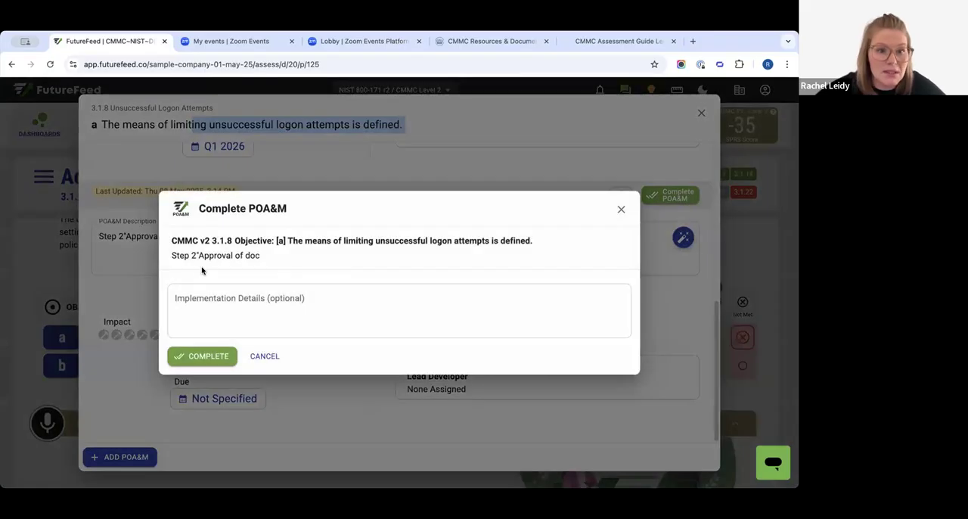
{"action": "left_click", "coordinate": [226, 301]}
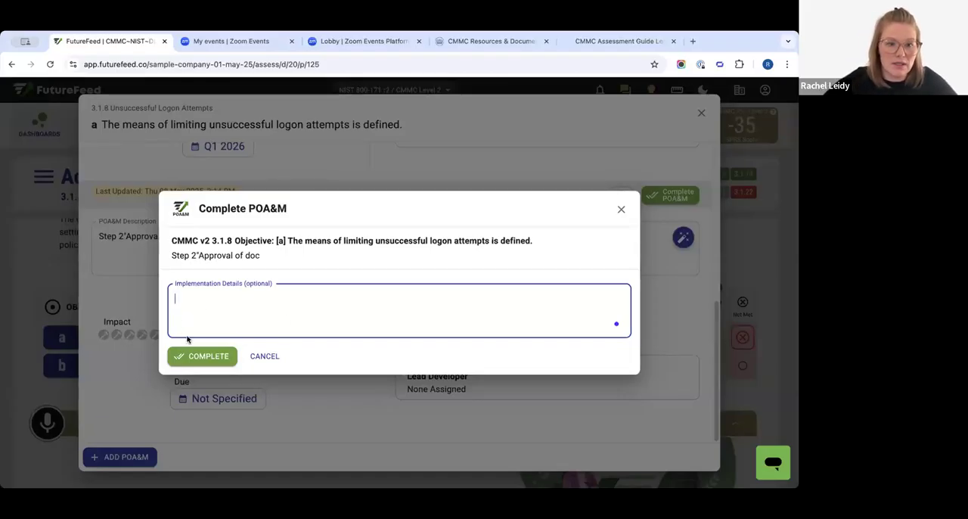
{"action": "left_click", "coordinate": [217, 356]}
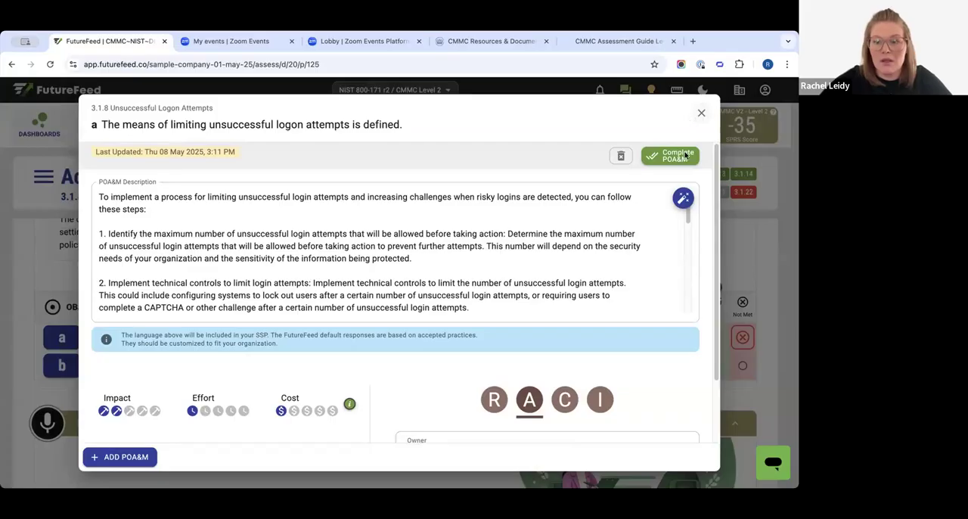
- Leave the POA&M of objective a, examine the Access Control Policy reference in its objective statement, and close the statement
{"action": "left_click", "coordinate": [682, 156]}
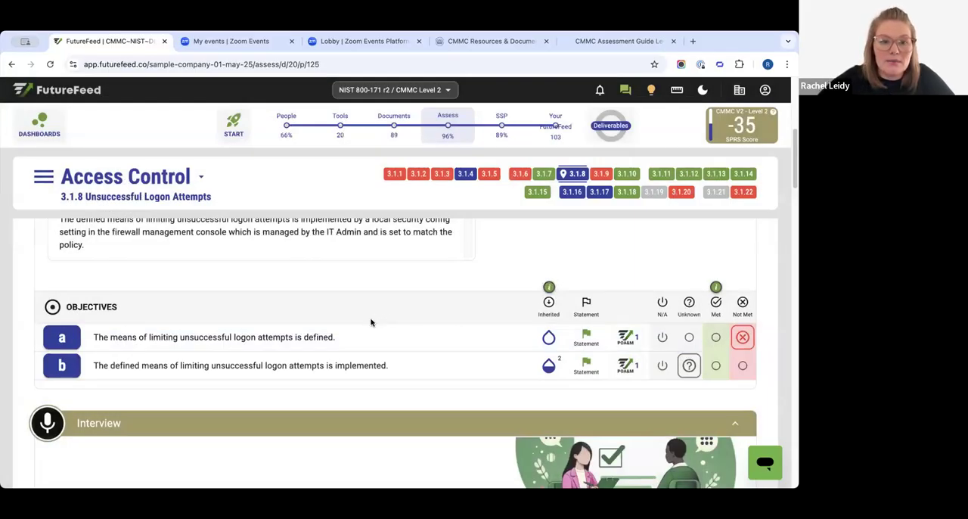
{"action": "left_click", "coordinate": [589, 336]}
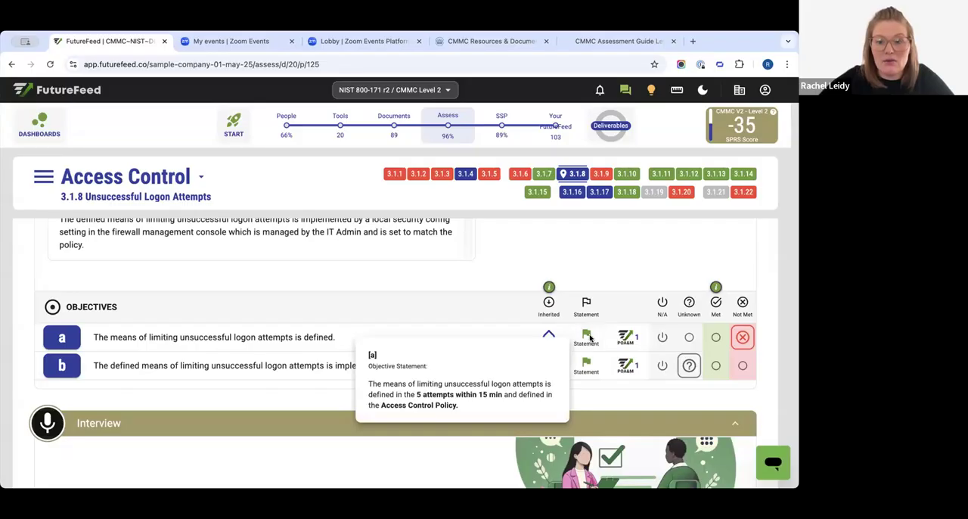
{"action": "left_click", "coordinate": [589, 337]}
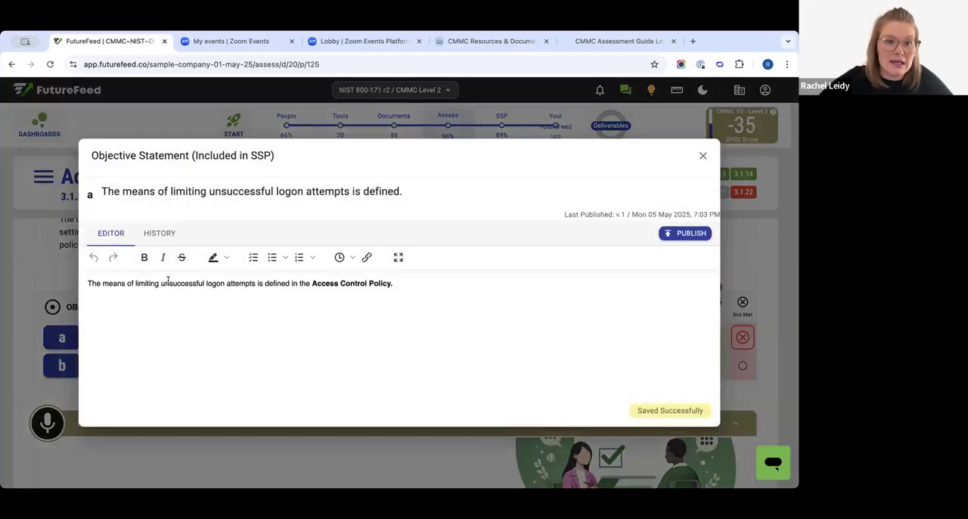
{"action": "left_click_drag", "start_coordinate": [422, 281], "coordinate": [309, 283]}
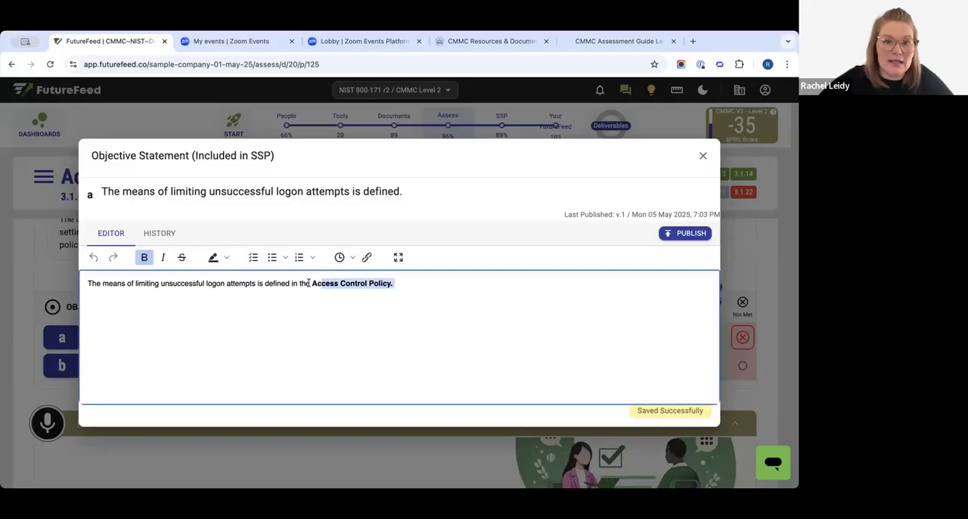
{"action": "left_click", "coordinate": [466, 297]}
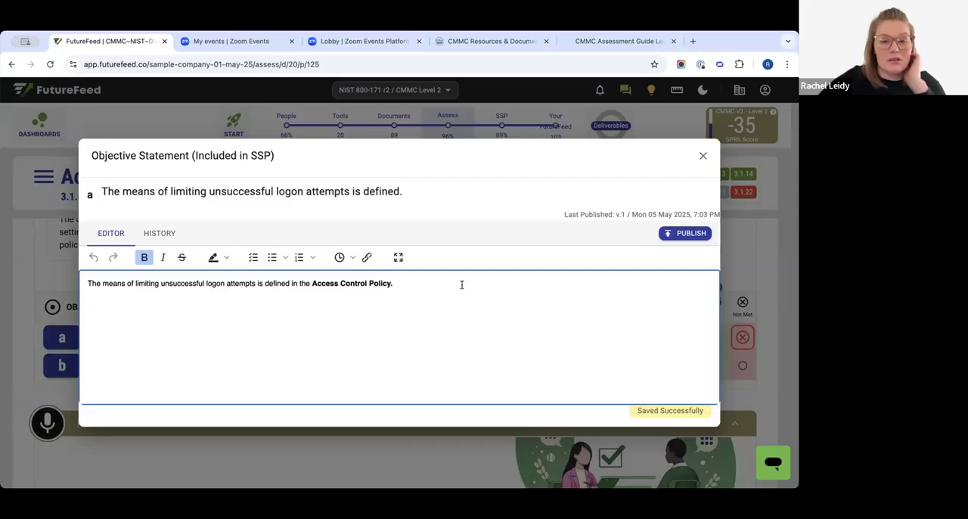
{"action": "left_click", "coordinate": [703, 156]}
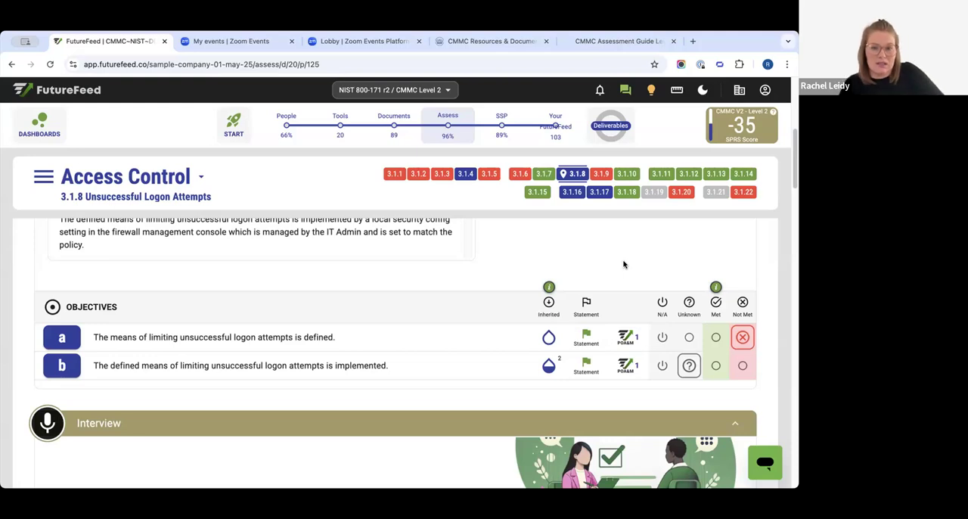
- Mark objective a as Met, then review how its objective statement cites the Access Control Policy and close it
{"action": "left_click", "coordinate": [716, 341]}
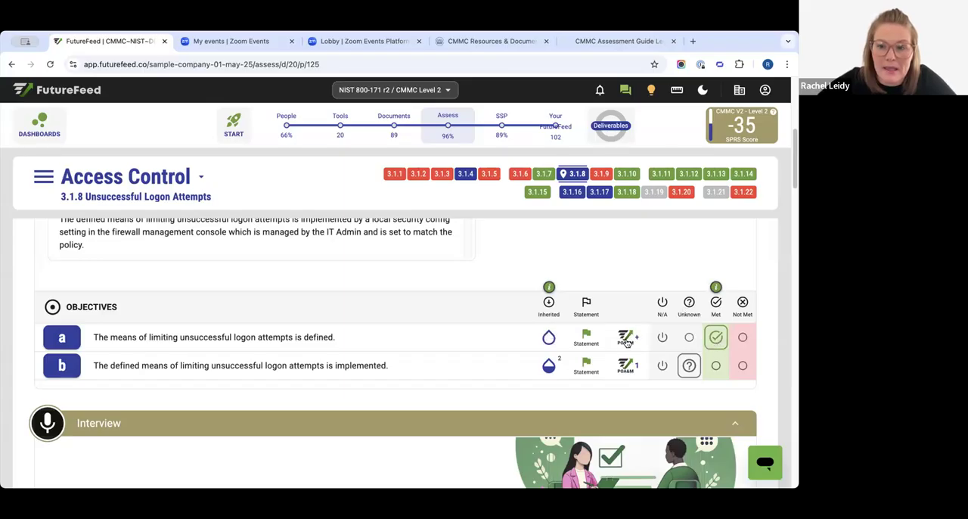
{"action": "left_click", "coordinate": [587, 338]}
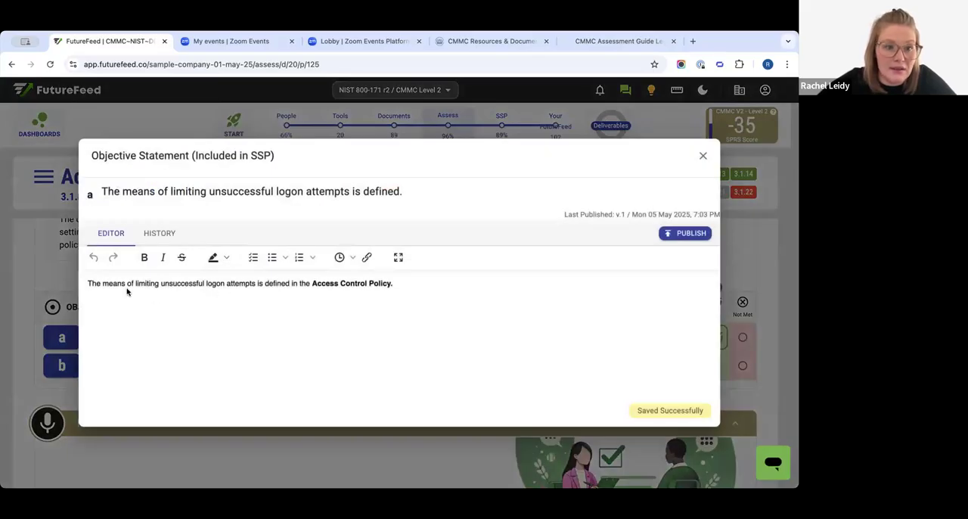
{"action": "left_click_drag", "start_coordinate": [120, 283], "coordinate": [435, 278]}
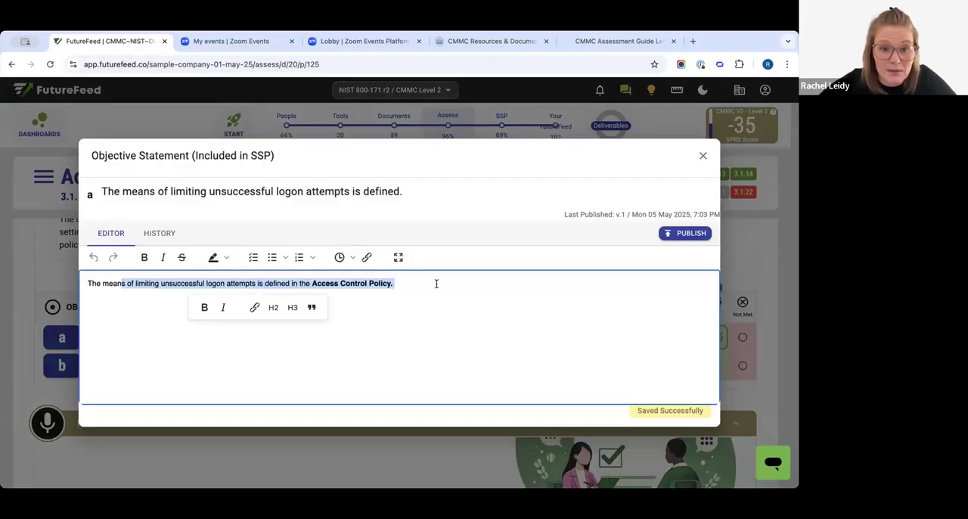
{"action": "left_click", "coordinate": [368, 291]}
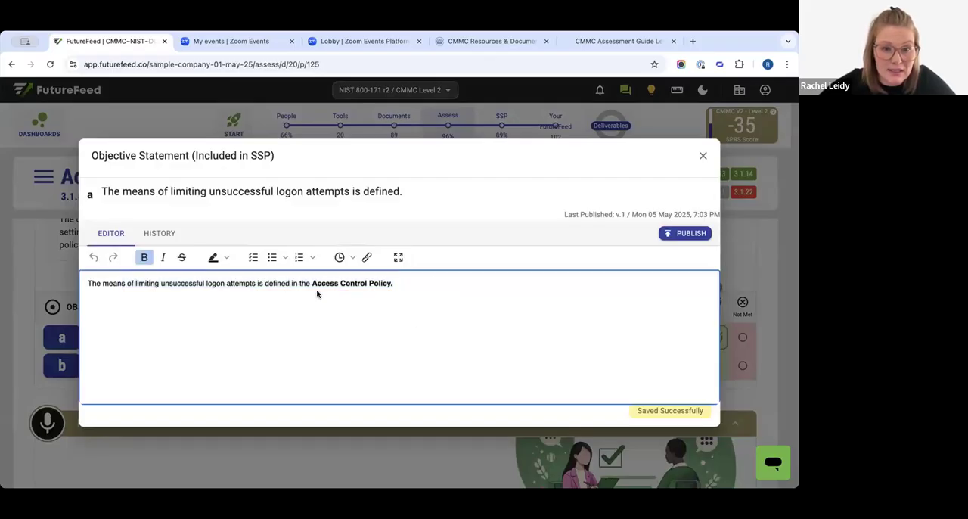
{"action": "left_click_drag", "start_coordinate": [394, 283], "coordinate": [481, 283]}
{"action": "left_click", "coordinate": [499, 284]}
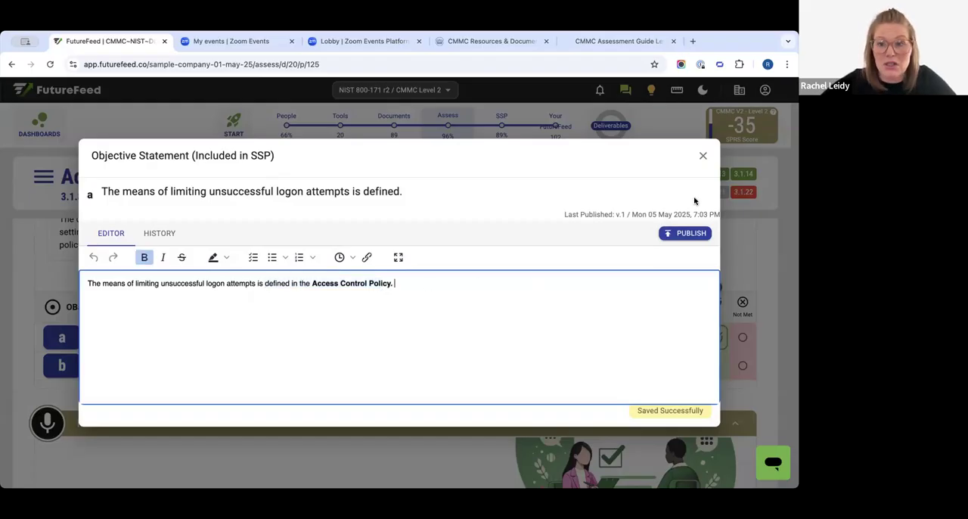
{"action": "left_click", "coordinate": [702, 154]}
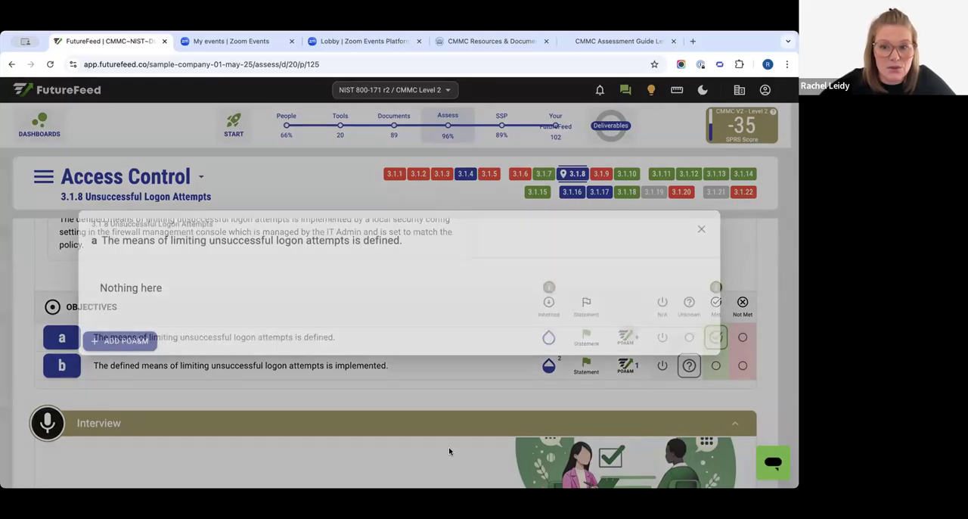
- Add a POA&M to objective a with the description "PLease provide the latest approved ACP." and close the POA&M list
{"action": "left_click", "coordinate": [628, 336]}
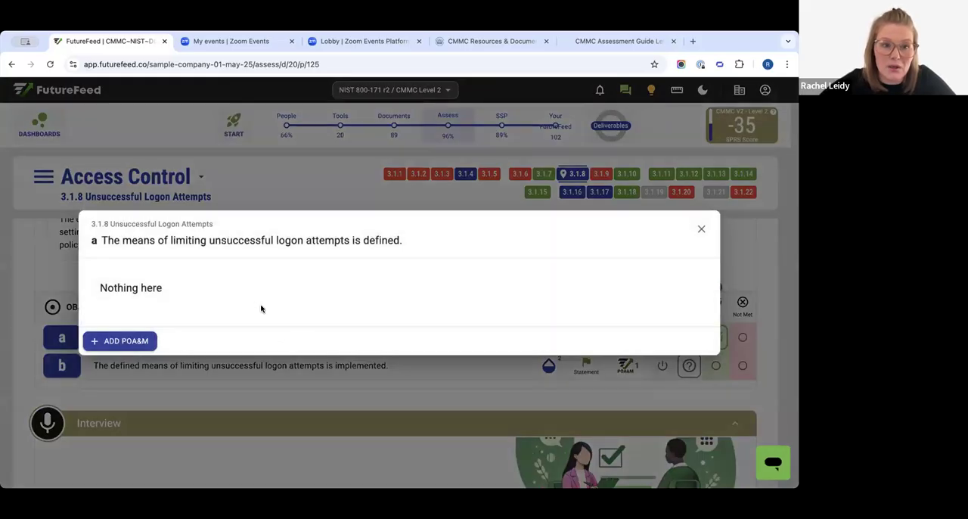
{"action": "left_click", "coordinate": [140, 344]}
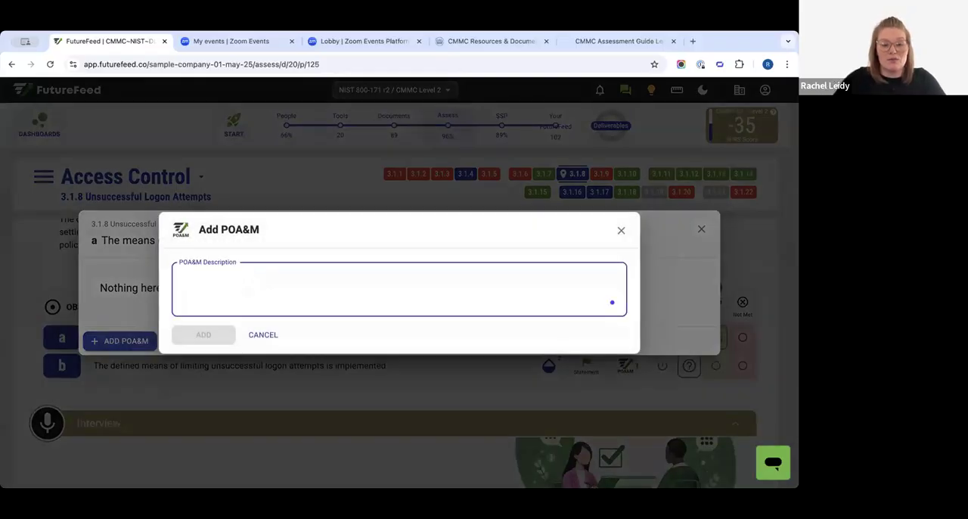
{"action": "type", "text": "PLease provide the latest approved ACP."}
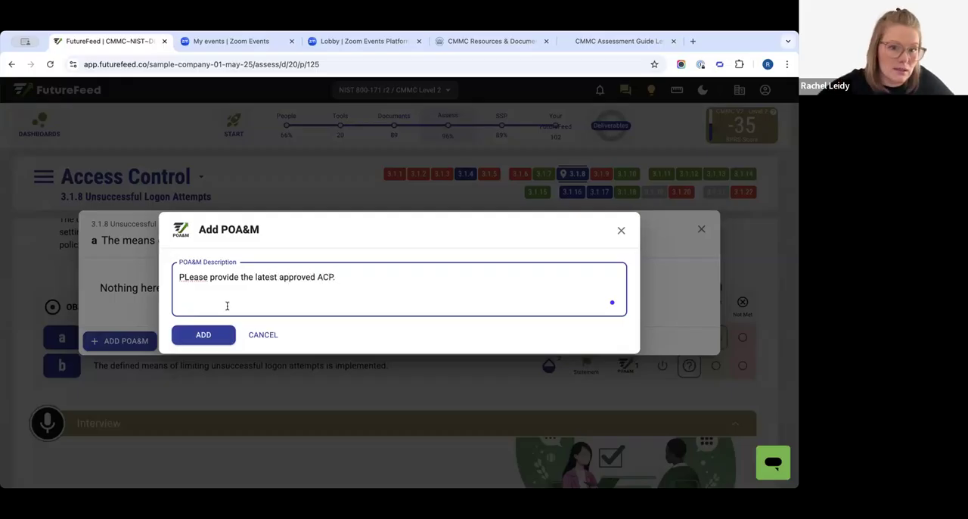
{"action": "left_click", "coordinate": [196, 335]}
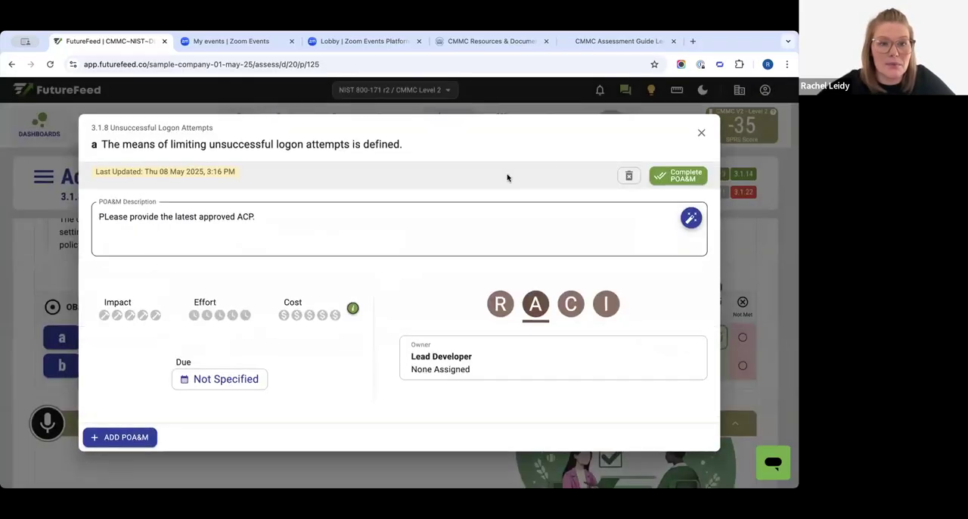
{"action": "left_click", "coordinate": [701, 133]}
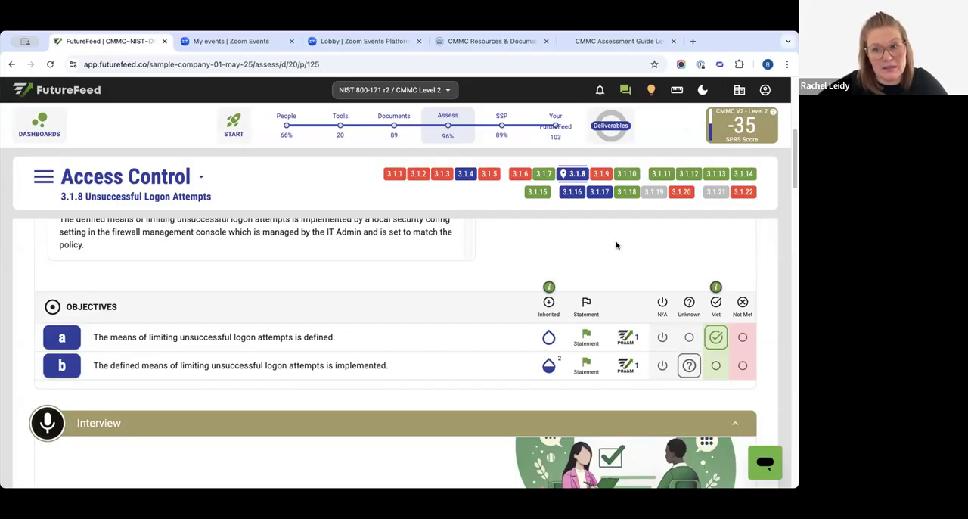
- Change the status of objective a to Unknown, try Not Met, and set it back to Unknown
{"action": "left_click", "coordinate": [690, 338]}
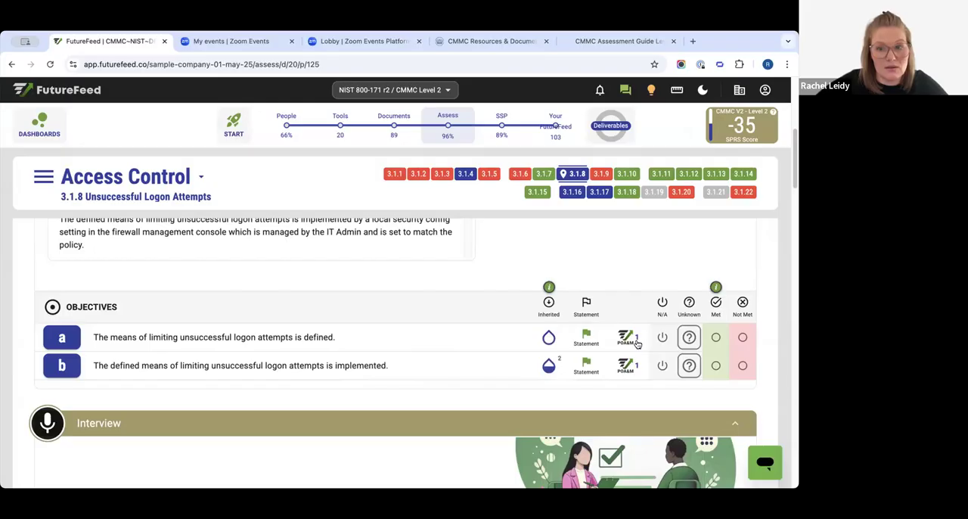
{"action": "left_click", "coordinate": [742, 335]}
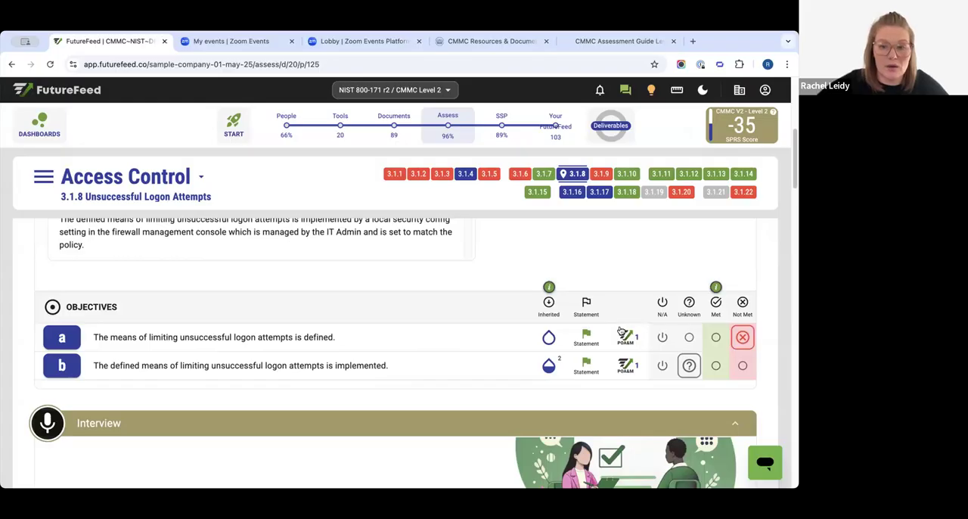
{"action": "left_click", "coordinate": [689, 337]}
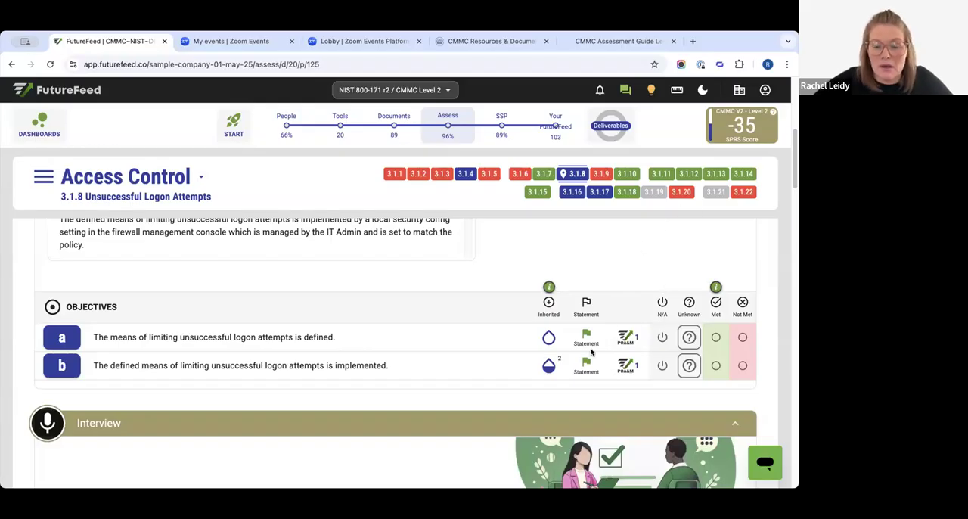
- Read the requirement text of objective b on implementing the logon limits, briefly viewing its details
{"action": "scroll", "coordinate": [109, 366], "scroll_direction": "down", "scroll_amount": 1}
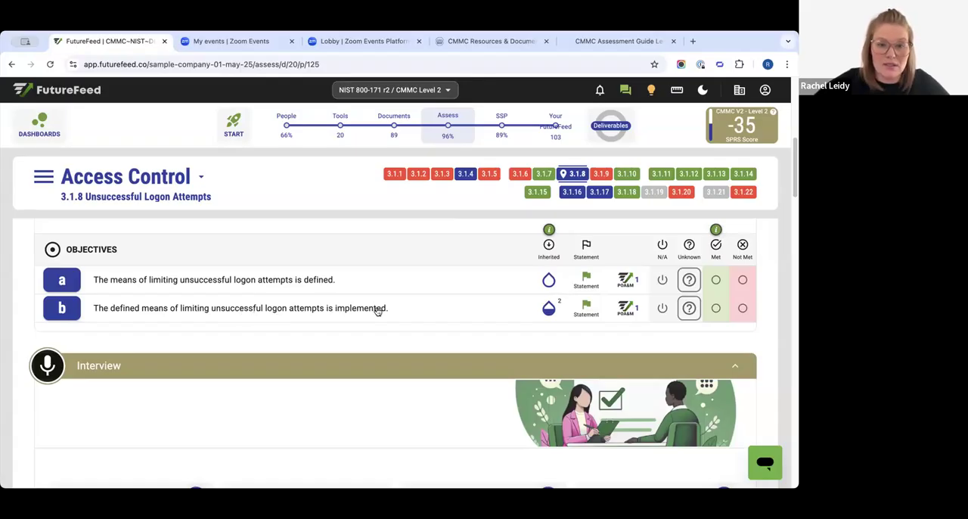
{"action": "left_click_drag", "start_coordinate": [269, 307], "coordinate": [415, 307]}
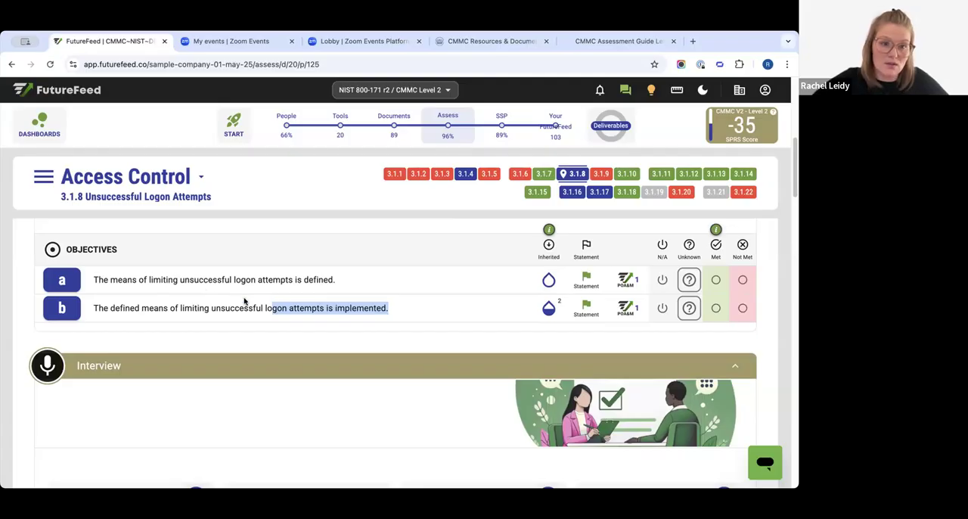
{"action": "left_click_drag", "start_coordinate": [221, 310], "coordinate": [221, 316]}
{"action": "left_click", "coordinate": [177, 311]}
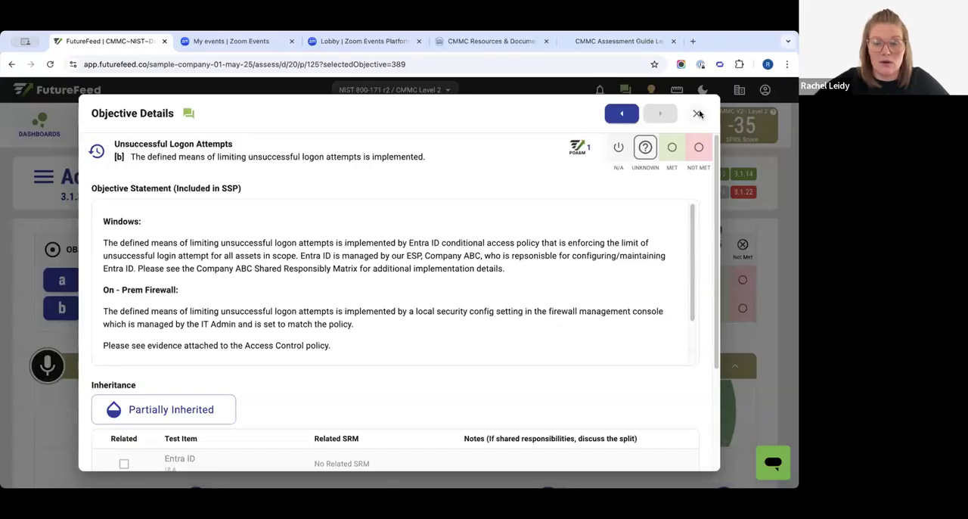
{"action": "left_click", "coordinate": [696, 113]}
{"action": "left_click_drag", "start_coordinate": [215, 309], "coordinate": [415, 309]}
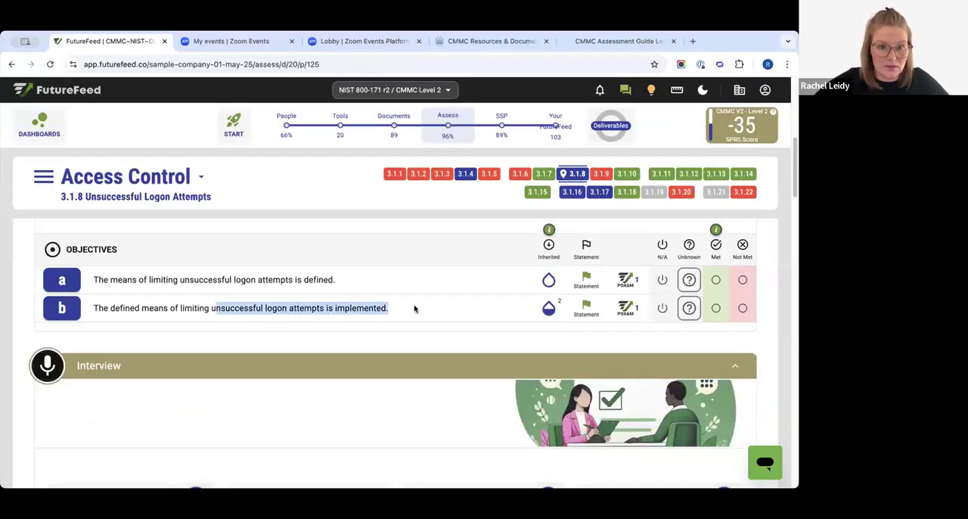
{"action": "left_click", "coordinate": [415, 309]}
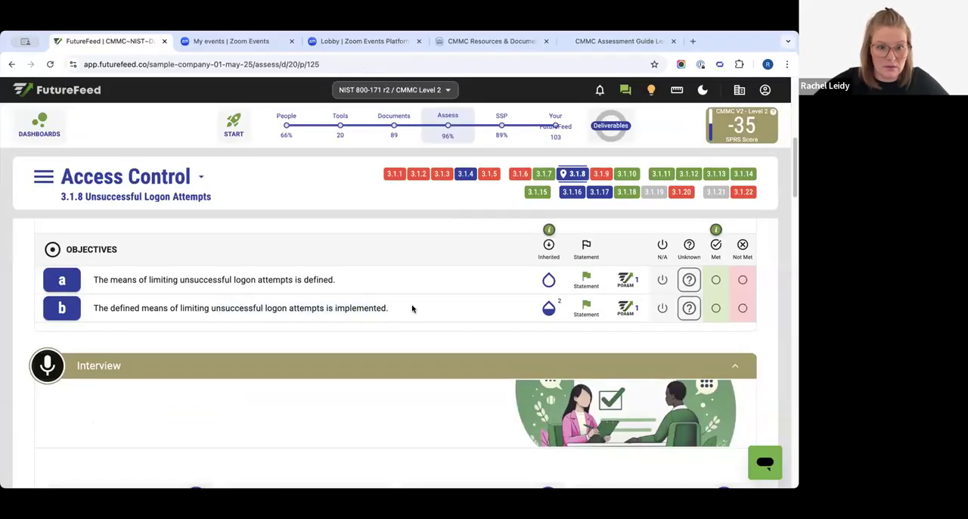
- Open the objective statement of objective b and review its Windows, On-Prem Firewall and PreVeil sections as a whole
{"action": "left_click", "coordinate": [583, 313]}
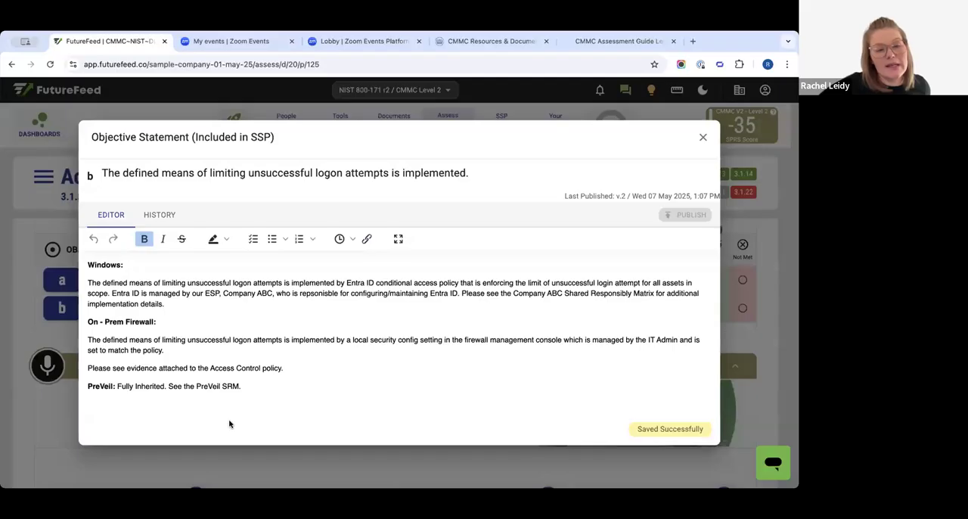
{"action": "left_click_drag", "start_coordinate": [261, 385], "coordinate": [285, 414]}
{"action": "left_click", "coordinate": [352, 351]}
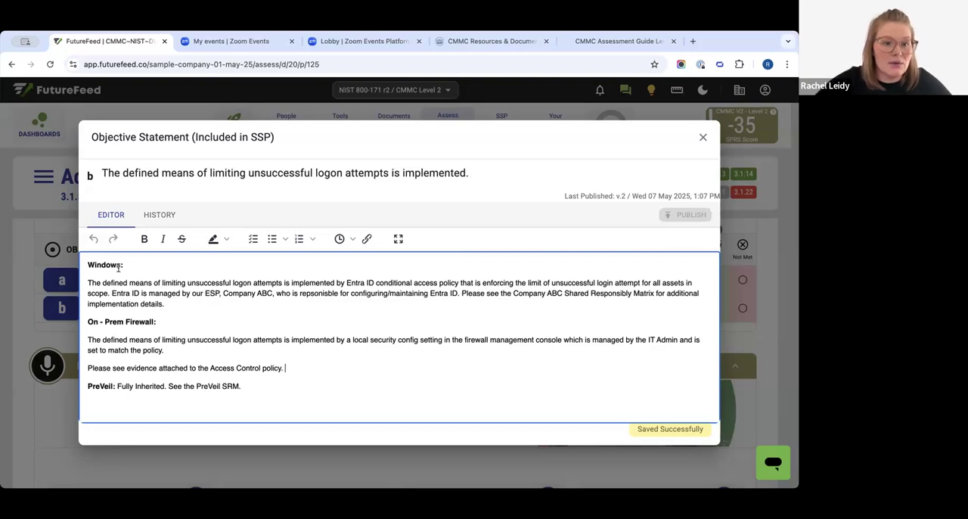
{"action": "left_click_drag", "start_coordinate": [98, 264], "coordinate": [187, 308]}
{"action": "left_click_drag", "start_coordinate": [126, 322], "coordinate": [285, 391]}
{"action": "left_click", "coordinate": [285, 391]}
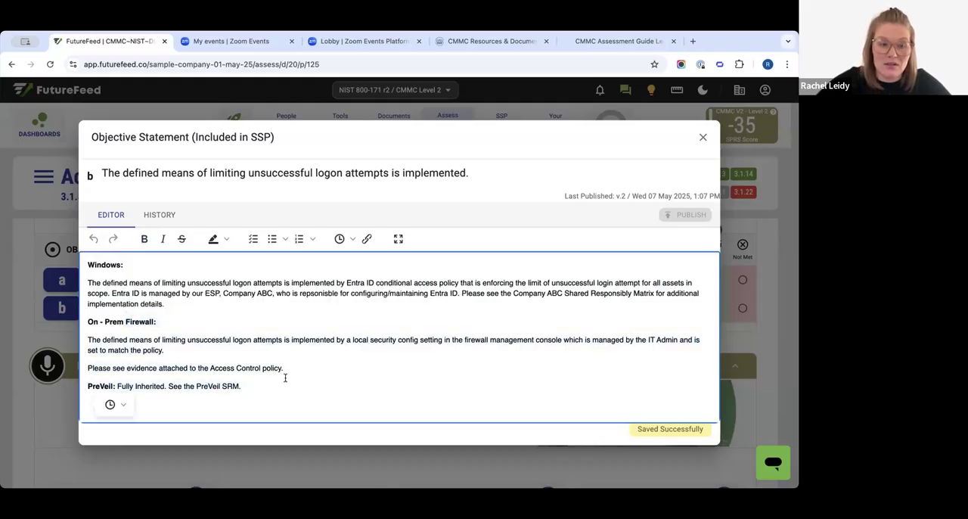
{"action": "left_click_drag", "start_coordinate": [106, 265], "coordinate": [312, 394]}
{"action": "left_click", "coordinate": [312, 394]}
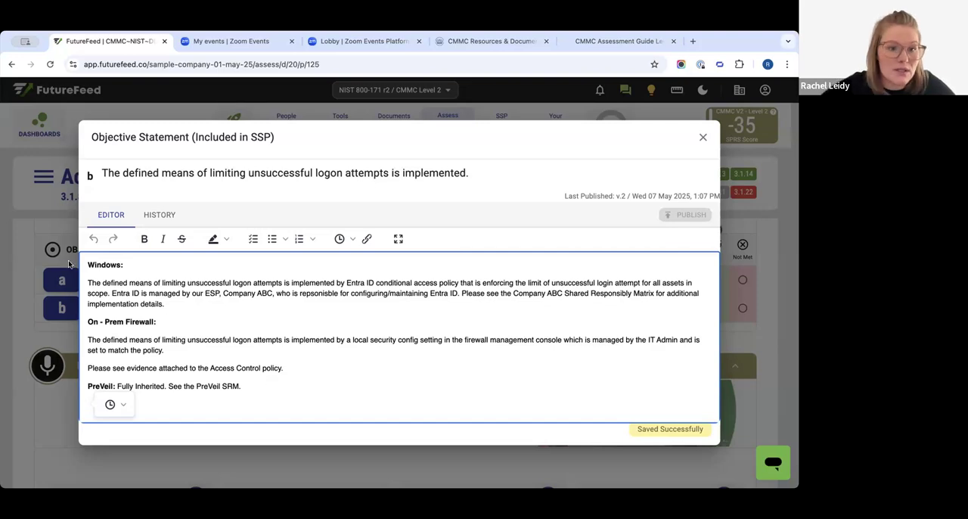
- Examine the Entra ID conditional access policy wording under Windows and the On-Prem Firewall section in objective b's statement
{"action": "left_click_drag", "start_coordinate": [87, 264], "coordinate": [121, 264]}
{"action": "left_click", "coordinate": [284, 270]}
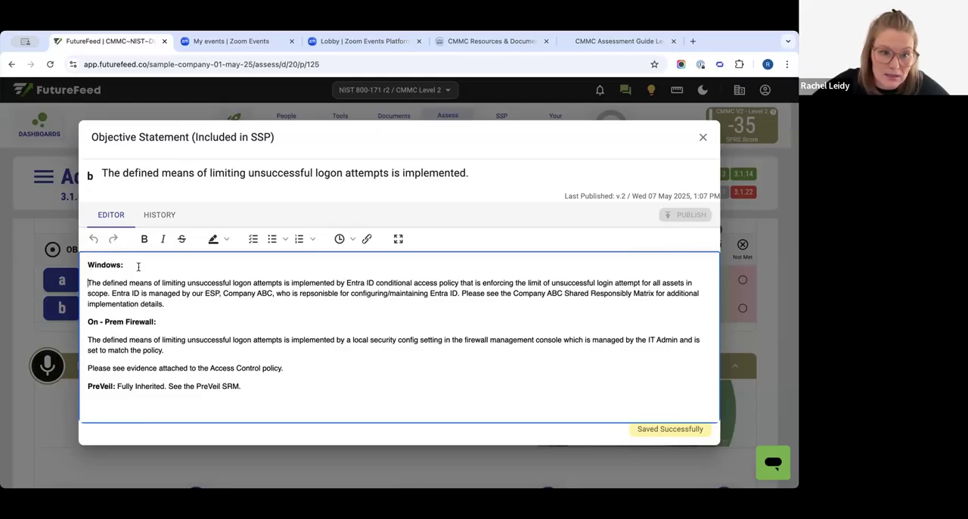
{"action": "left_click_drag", "start_coordinate": [348, 283], "coordinate": [376, 283]}
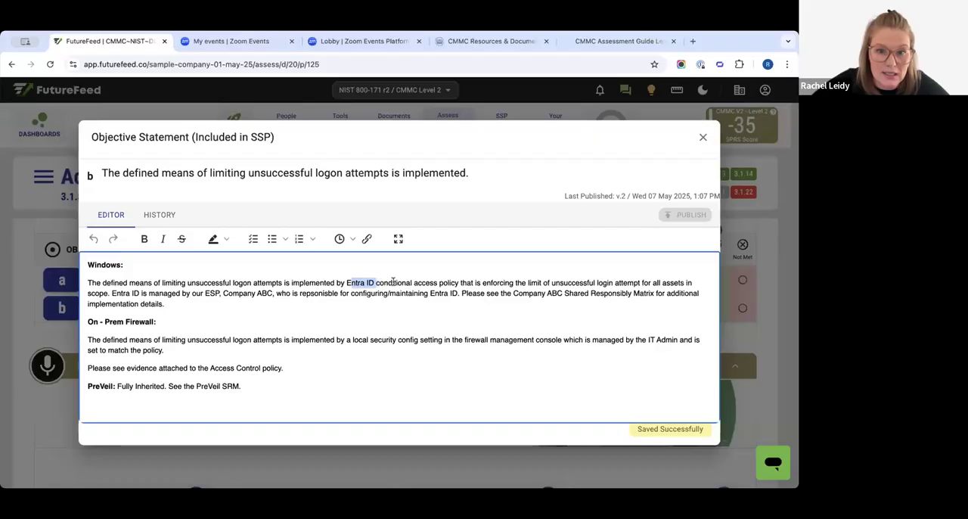
{"action": "left_click_drag", "start_coordinate": [467, 283], "coordinate": [347, 283]}
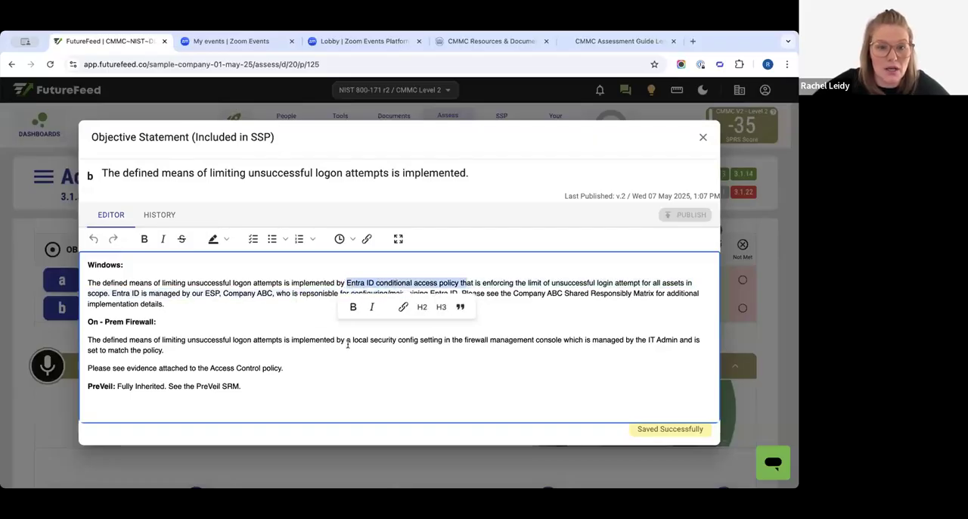
{"action": "left_click", "coordinate": [338, 340]}
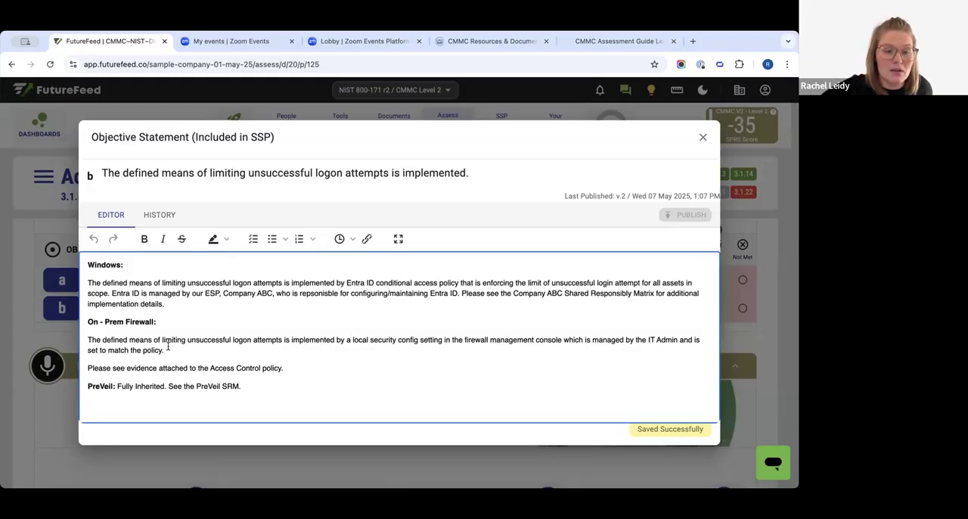
{"action": "left_click", "coordinate": [112, 331]}
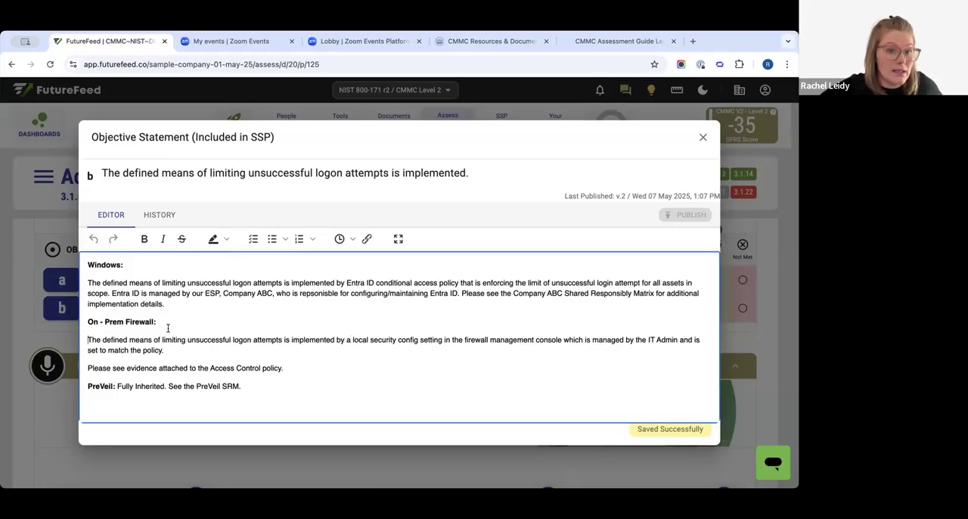
{"action": "left_click_drag", "start_coordinate": [92, 320], "coordinate": [161, 321]}
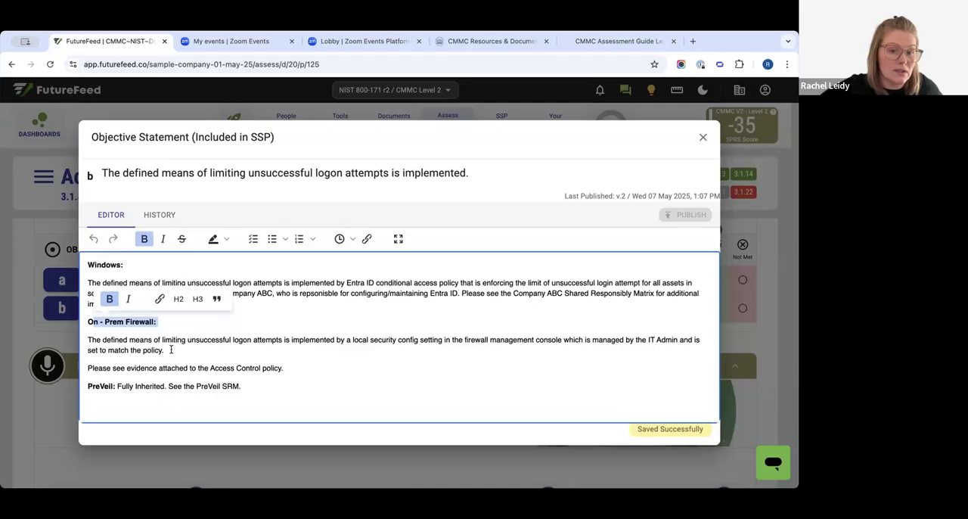
- Compare objective b's requirement on limiting unsuccessful logon attempts with the On-Prem Firewall paragraph and its Access Control policy evidence reference
{"action": "left_click", "coordinate": [172, 350]}
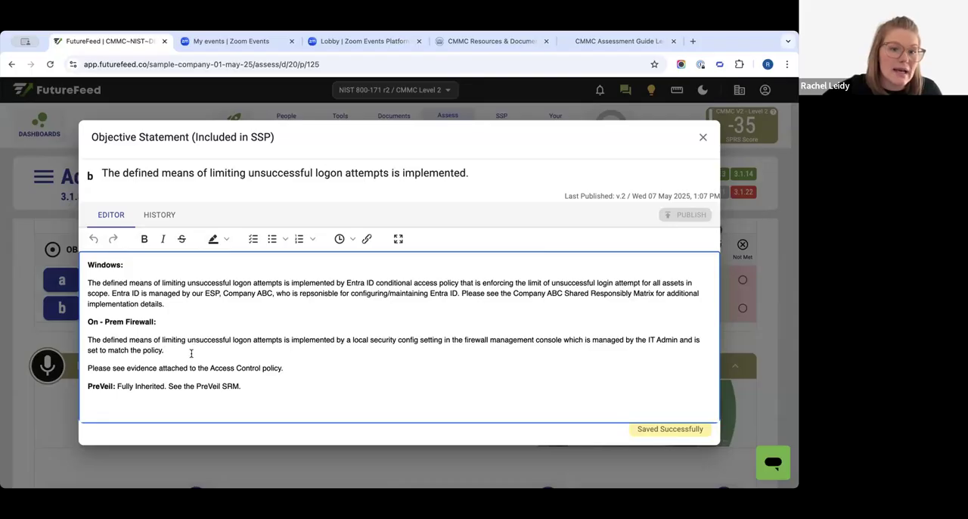
{"action": "double_click", "coordinate": [214, 172]}
{"action": "left_click_drag", "start_coordinate": [345, 172], "coordinate": [354, 173]}
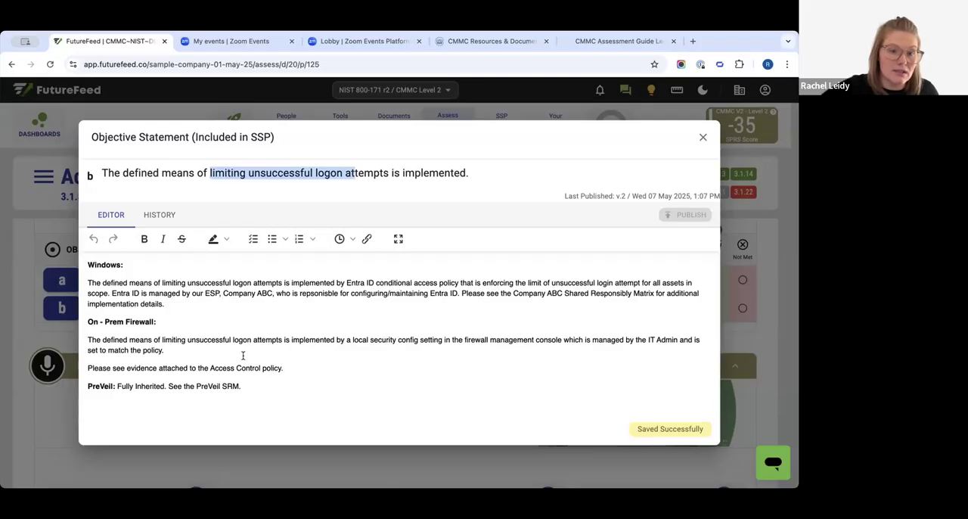
{"action": "left_click_drag", "start_coordinate": [288, 368], "coordinate": [77, 341]}
{"action": "left_click", "coordinate": [176, 350]}
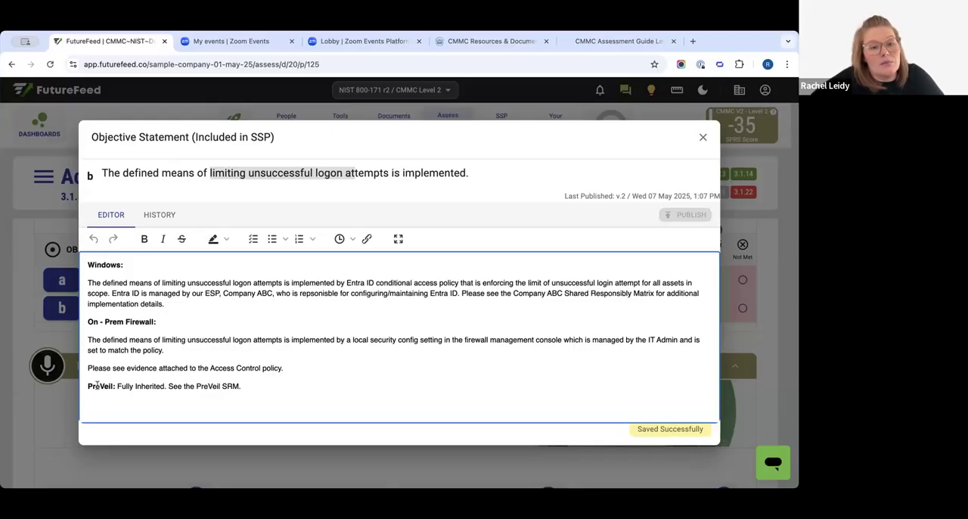
- Examine the PreVeil line about full inheritance and its SRM reference in objective b's statement
{"action": "left_click_drag", "start_coordinate": [88, 385], "coordinate": [243, 383]}
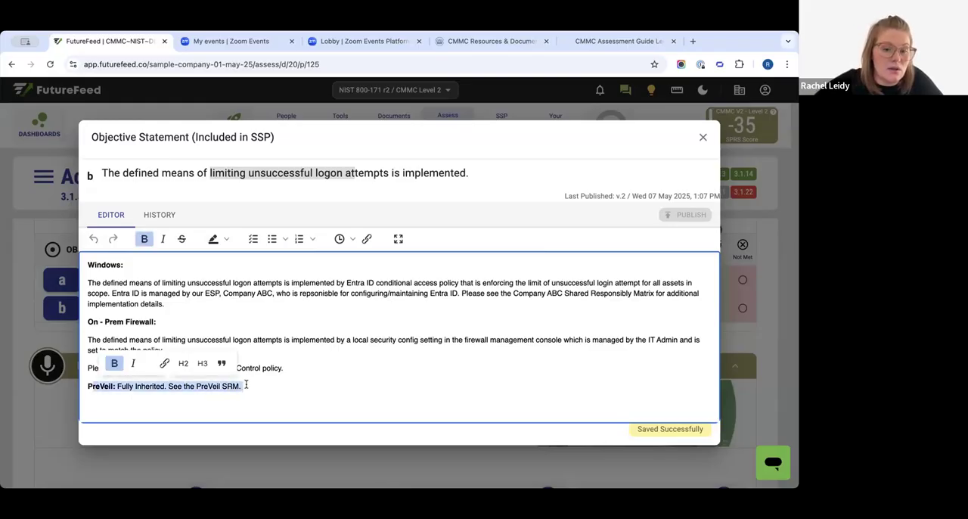
{"action": "left_click", "coordinate": [248, 385]}
{"action": "left_click_drag", "start_coordinate": [89, 392], "coordinate": [162, 392]}
{"action": "left_click", "coordinate": [279, 394]}
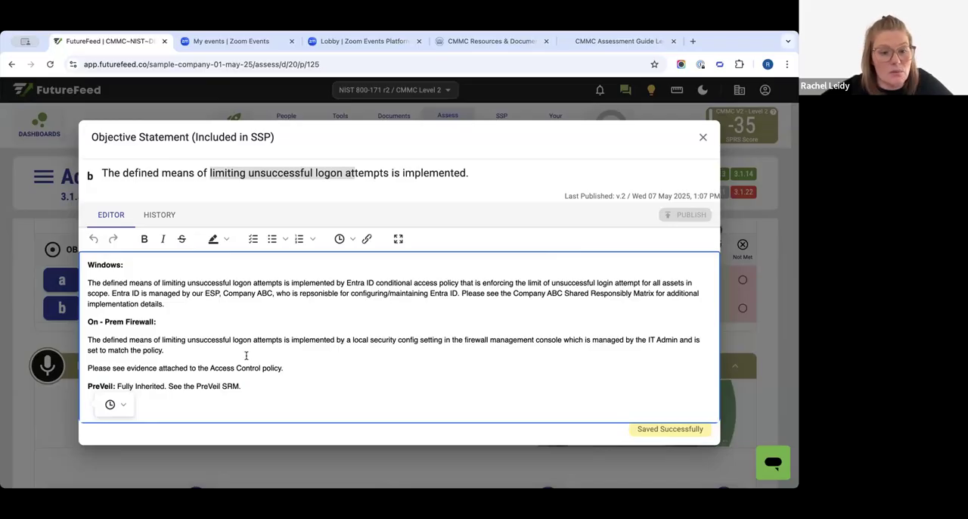
{"action": "left_click_drag", "start_coordinate": [89, 386], "coordinate": [154, 386]}
{"action": "left_click", "coordinate": [288, 382]}
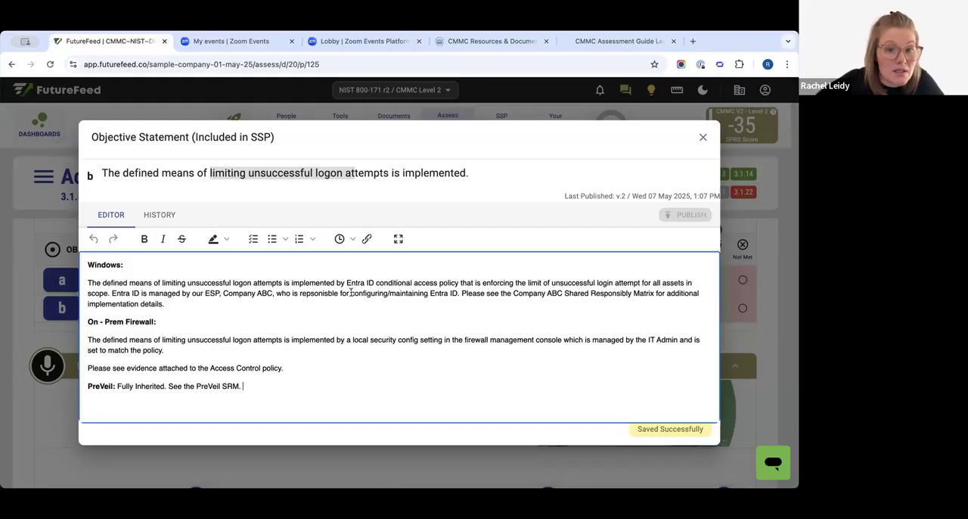
- Review the Windows wording on the ESP's responsibility for configuring and maintaining Entra ID, and close objective b's statement
{"action": "left_click_drag", "start_coordinate": [461, 295], "coordinate": [357, 295]}
{"action": "left_click", "coordinate": [406, 318]}
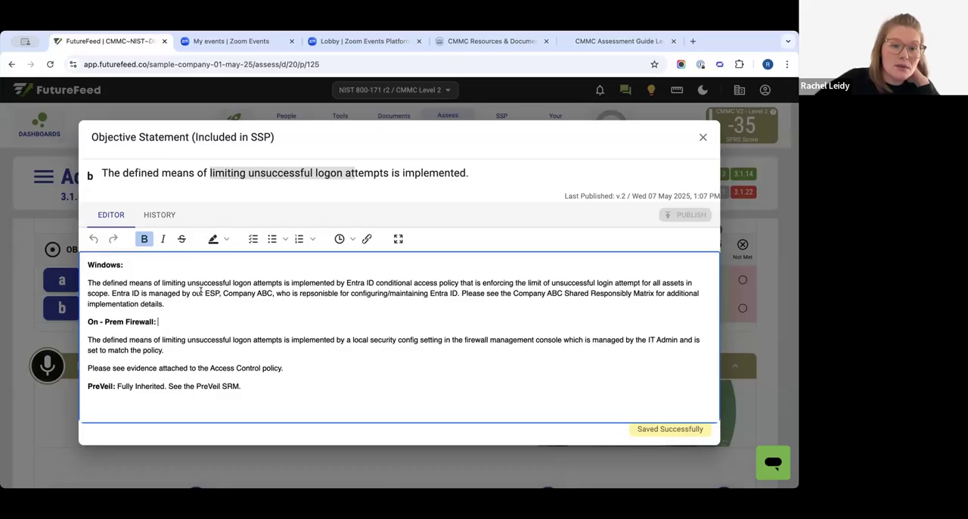
{"action": "left_click_drag", "start_coordinate": [203, 293], "coordinate": [221, 293]}
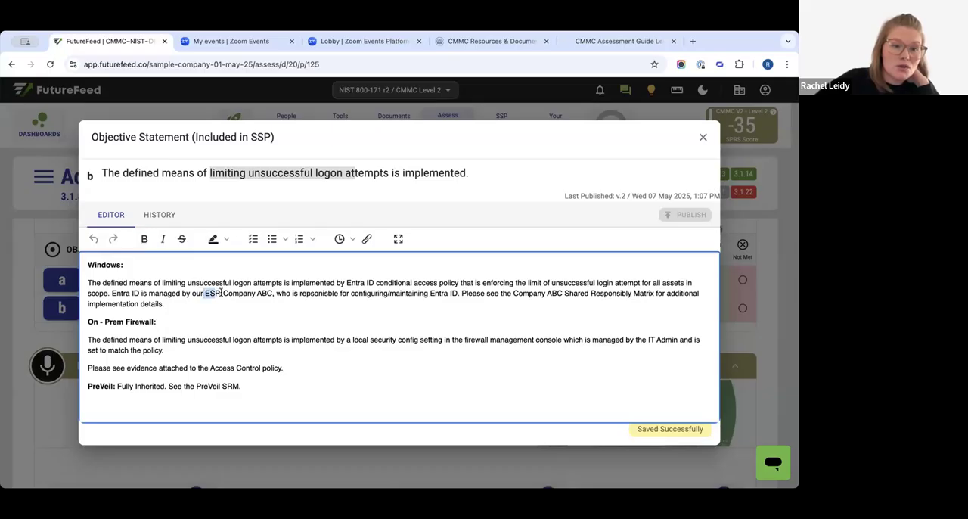
{"action": "left_click", "coordinate": [293, 311]}
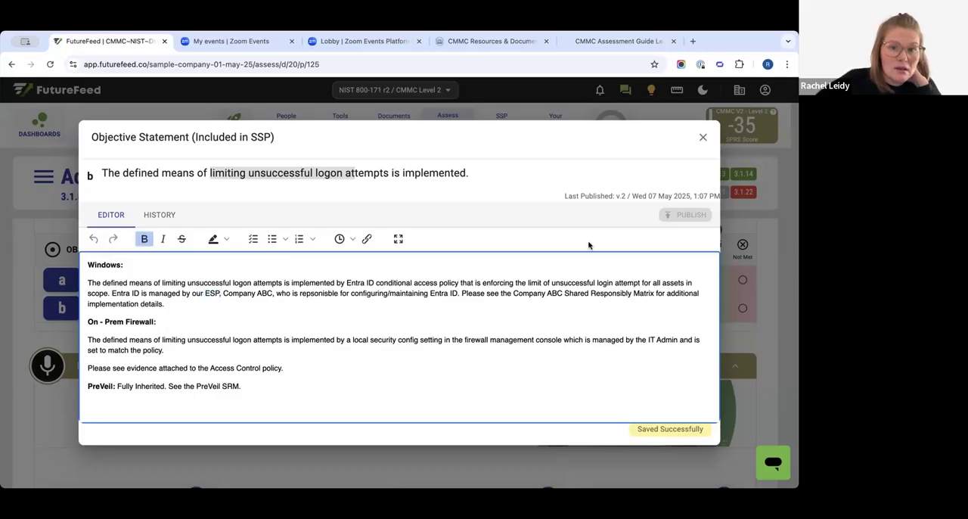
{"action": "left_click", "coordinate": [702, 139]}
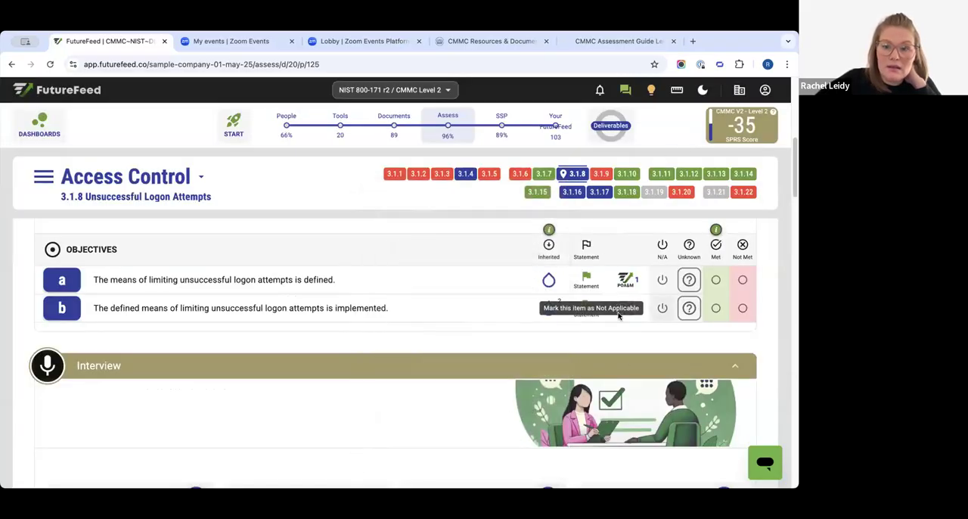
- Check the inheritance options of objective b, keeping Partially Inherited, and briefly view its statement
{"action": "mouse_move", "coordinate": [559, 324]}
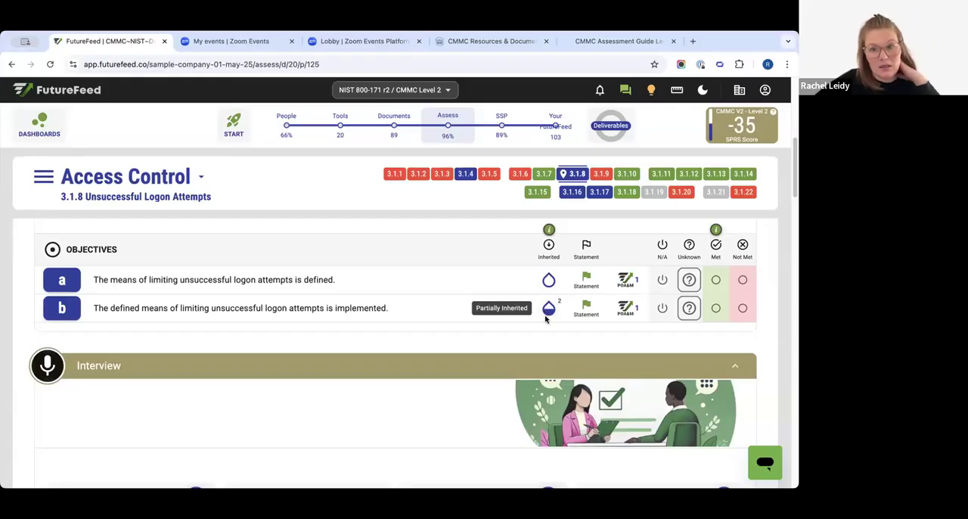
{"action": "left_click", "coordinate": [581, 304]}
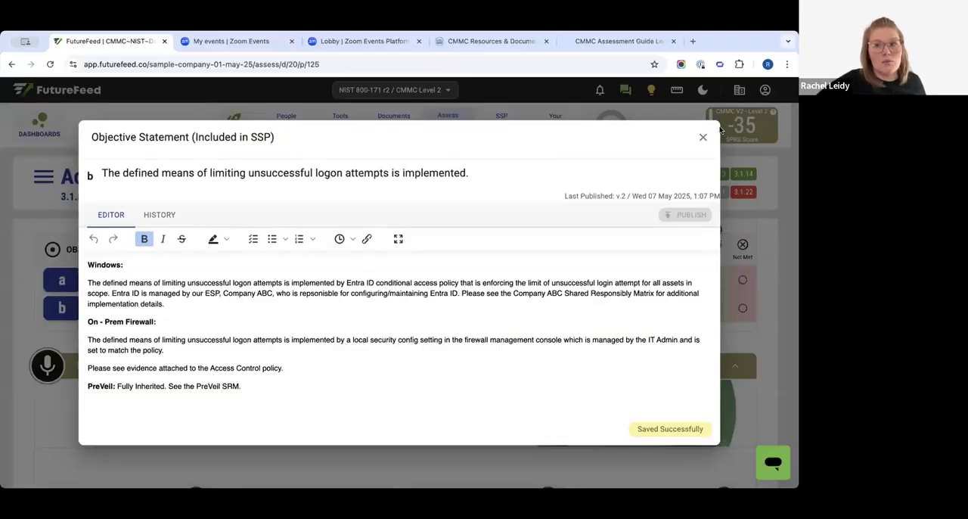
{"action": "left_click", "coordinate": [701, 137]}
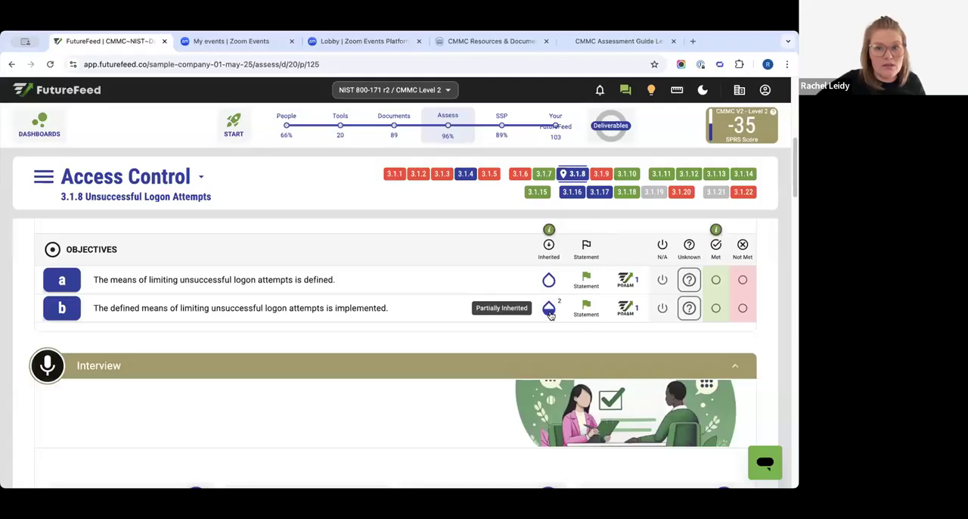
{"action": "left_click", "coordinate": [550, 312]}
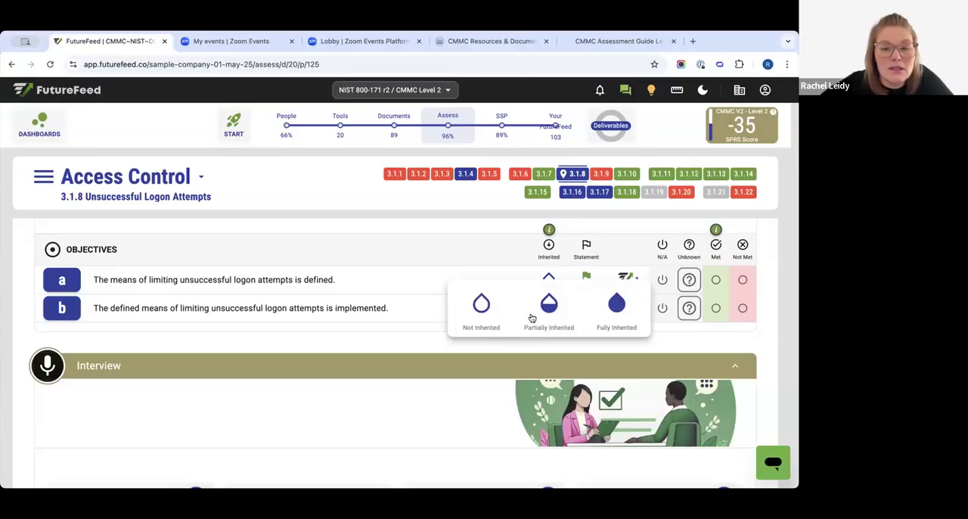
{"action": "left_click", "coordinate": [549, 310]}
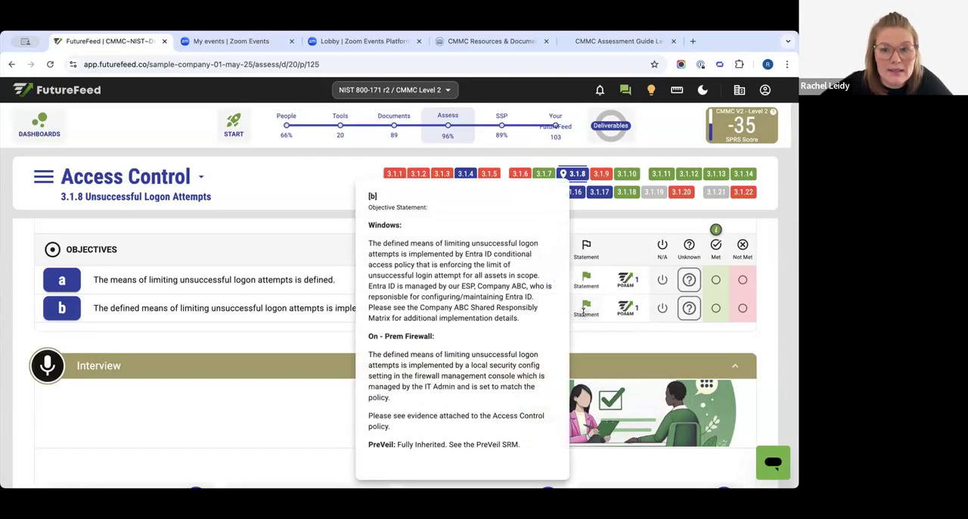
- Reopen objective b's statement, compare its Windows and On-Prem Firewall sections as grounds for inheritance, and close it
{"action": "left_click", "coordinate": [586, 307]}
{"action": "left_click_drag", "start_coordinate": [90, 265], "coordinate": [164, 300]}
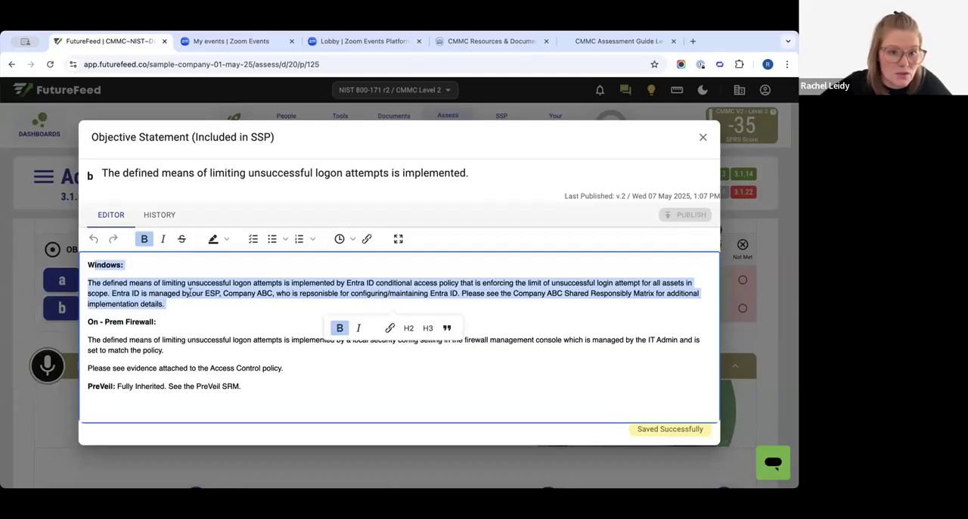
{"action": "left_click_drag", "start_coordinate": [118, 321], "coordinate": [164, 351]}
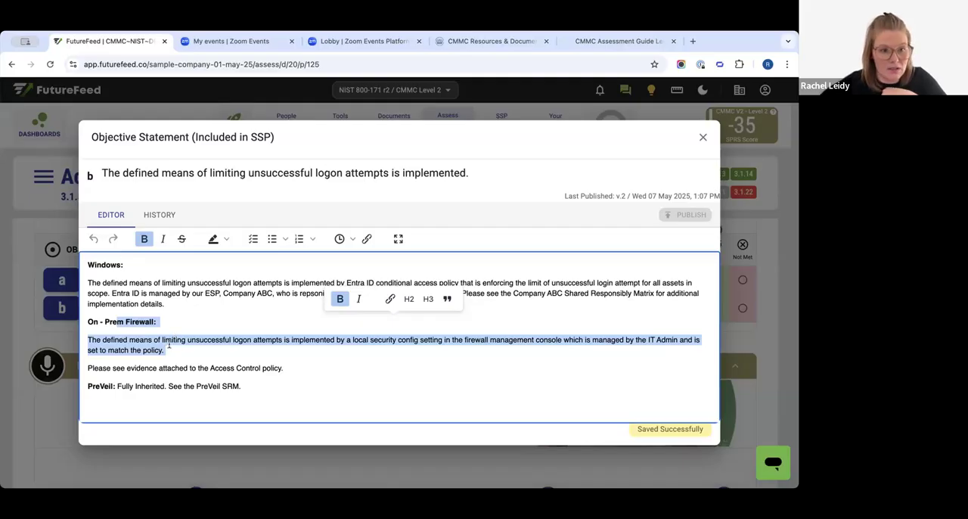
{"action": "left_click_drag", "start_coordinate": [157, 323], "coordinate": [103, 265]}
{"action": "left_click_drag", "start_coordinate": [99, 322], "coordinate": [317, 352]}
{"action": "left_click", "coordinate": [702, 137]}
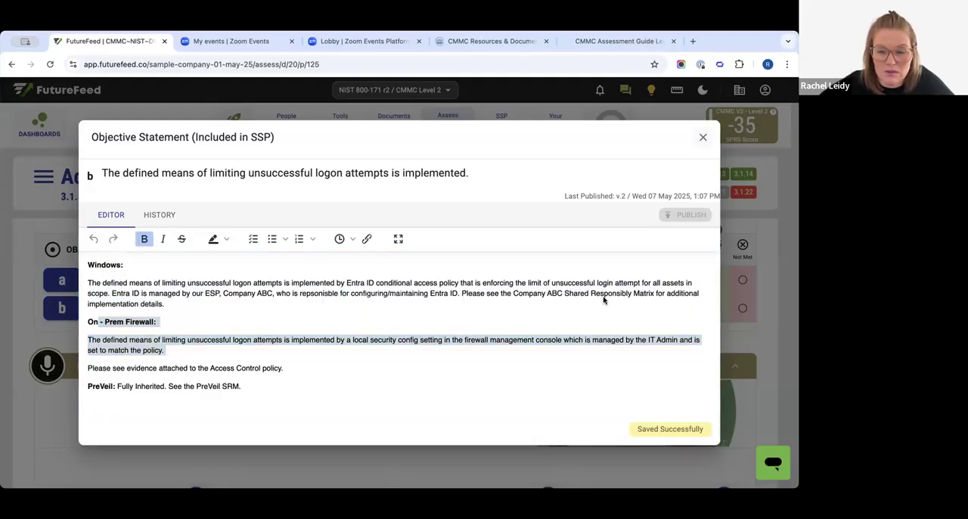
- Keep objective b as Partially Inherited and set the inheritance of objective a to Partially Inherited
{"action": "mouse_move", "coordinate": [546, 313]}
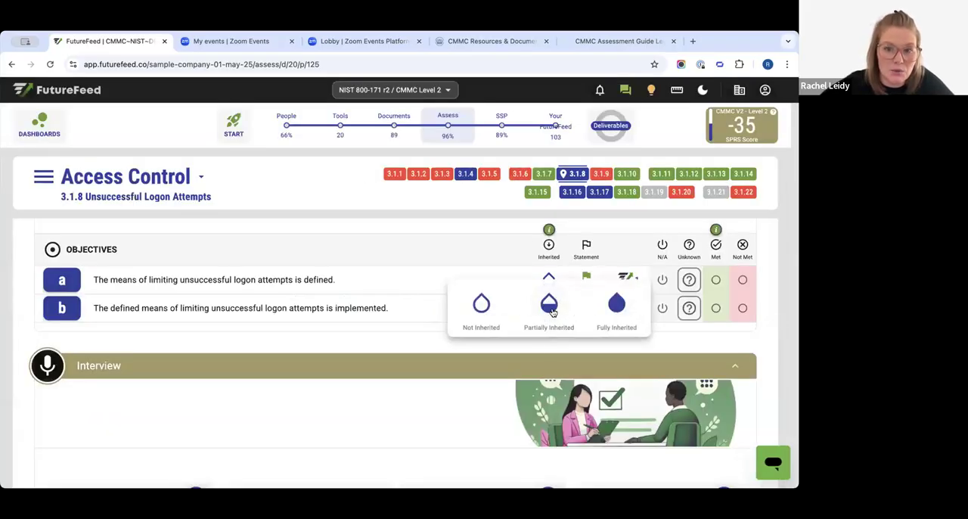
{"action": "left_click", "coordinate": [550, 305]}
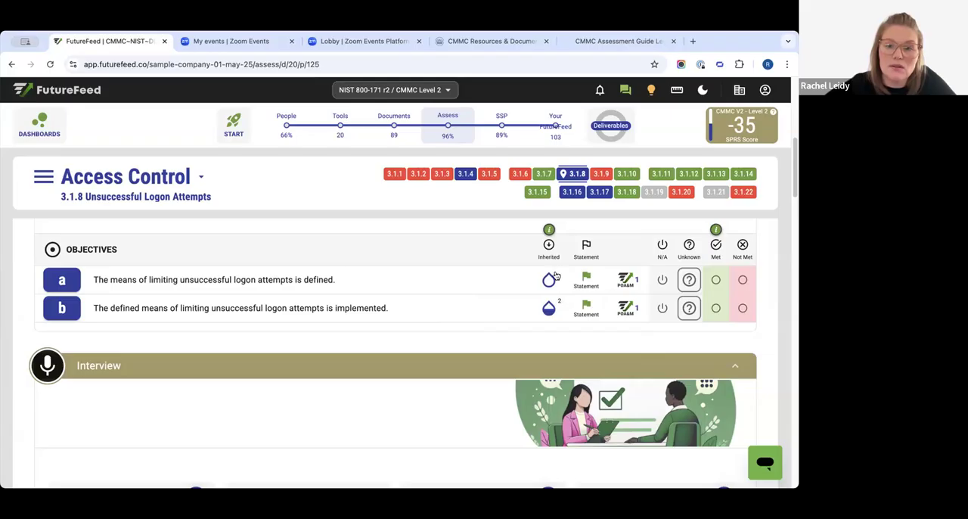
{"action": "left_click", "coordinate": [548, 278]}
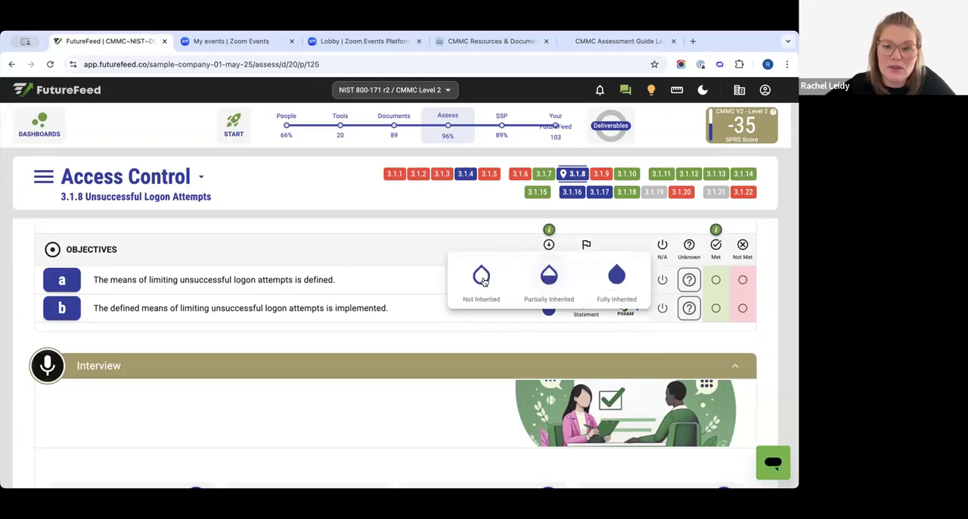
{"action": "left_click", "coordinate": [554, 288]}
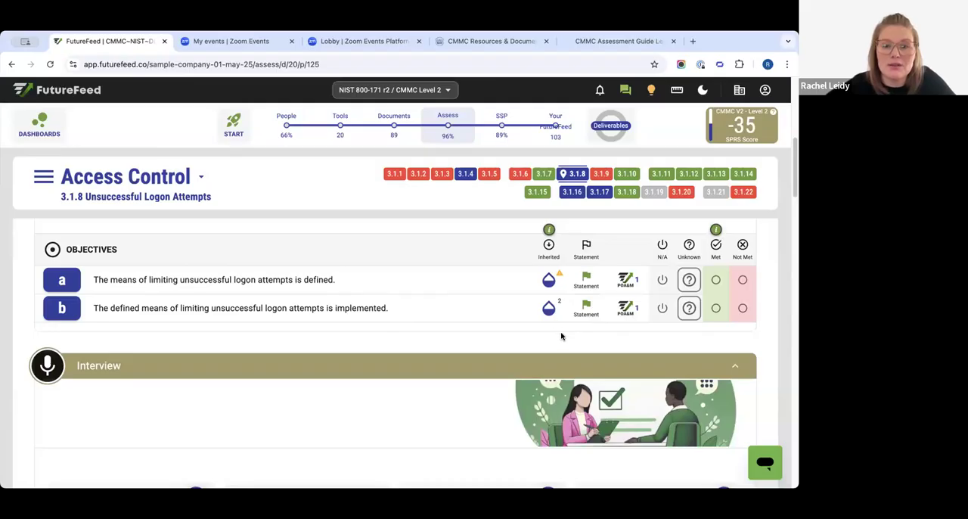
- Mark PreVeil and Windows Pro 11 as related test items justifying objective a's inheritance, and close its details
{"action": "left_click", "coordinate": [560, 277]}
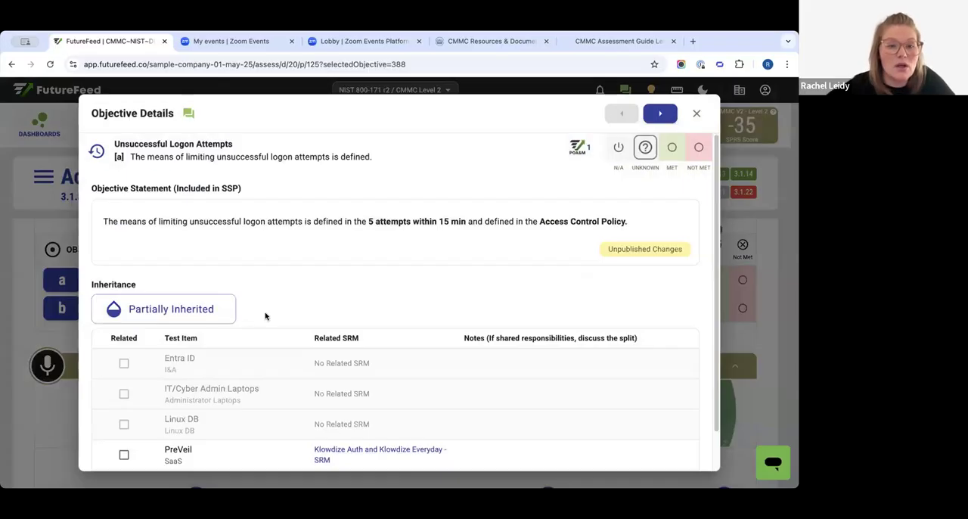
{"action": "scroll", "coordinate": [186, 368], "scroll_direction": "down", "scroll_amount": 1}
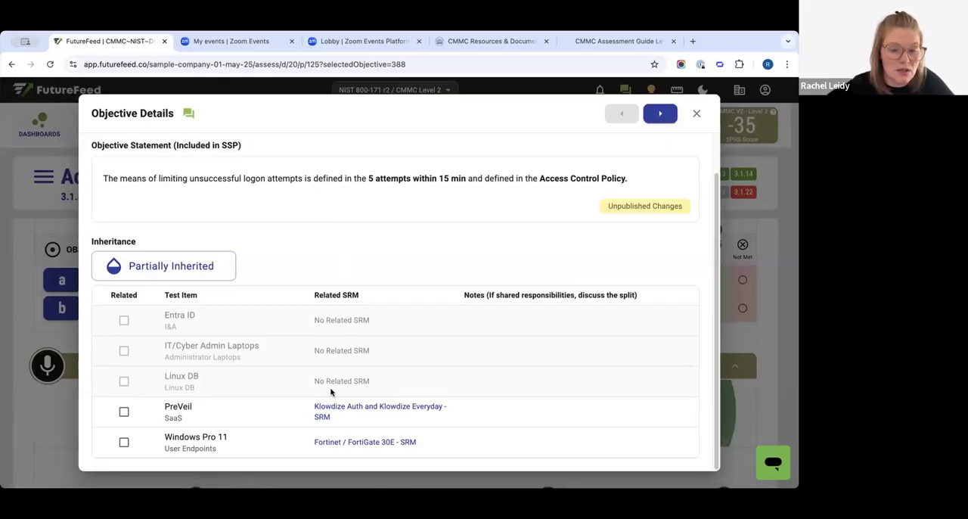
{"action": "double_click", "coordinate": [352, 294]}
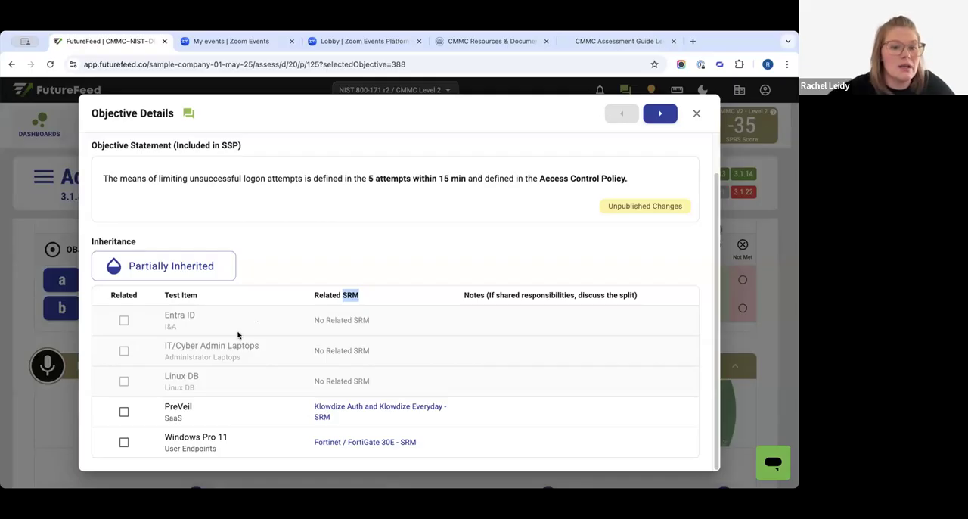
{"action": "left_click", "coordinate": [127, 410]}
{"action": "left_click", "coordinate": [135, 445]}
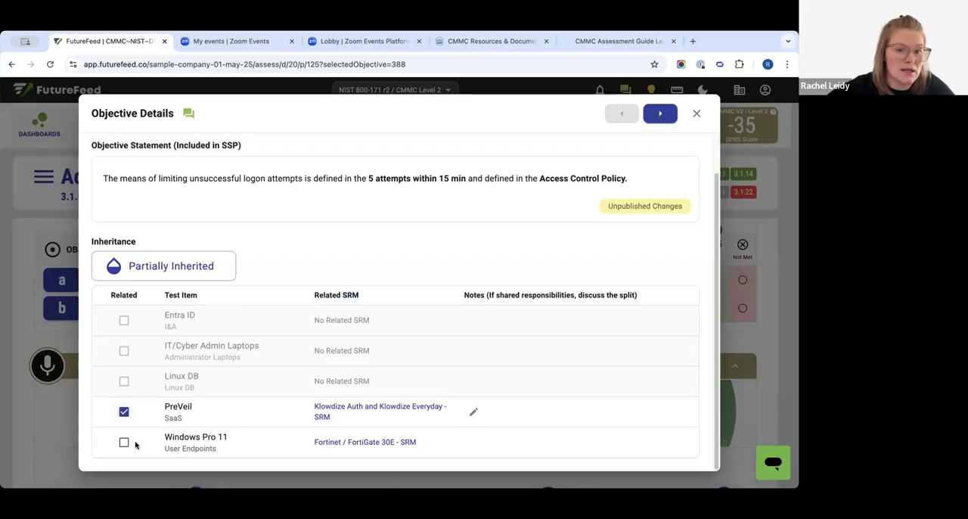
{"action": "left_click", "coordinate": [126, 444]}
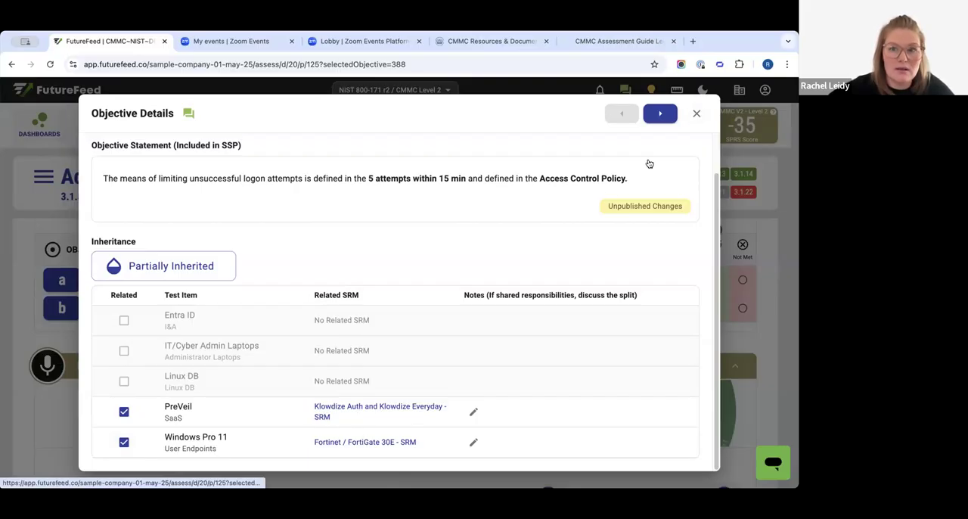
{"action": "left_click", "coordinate": [696, 113]}
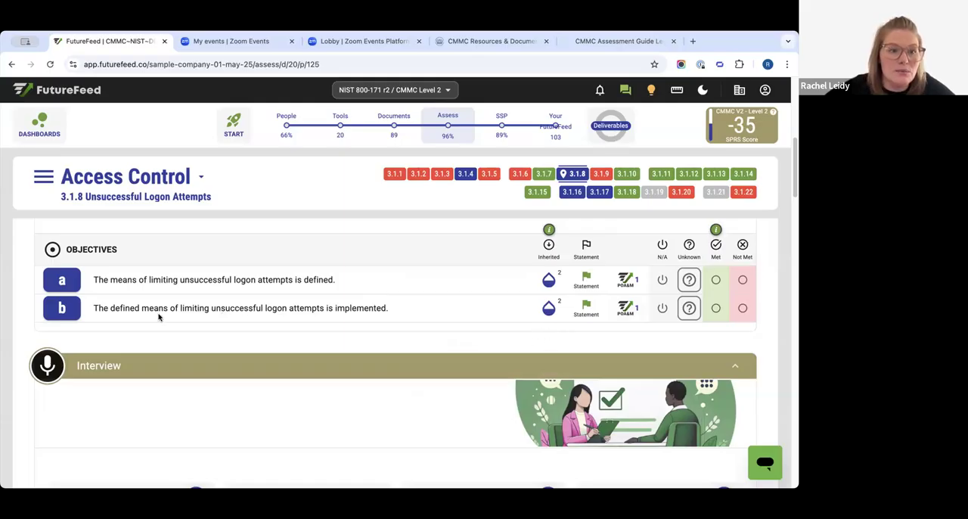
- View objective b's details, and examine the Company ABC shared responsibility matrix reference in the Windows section of its statement
{"action": "left_click", "coordinate": [558, 302]}
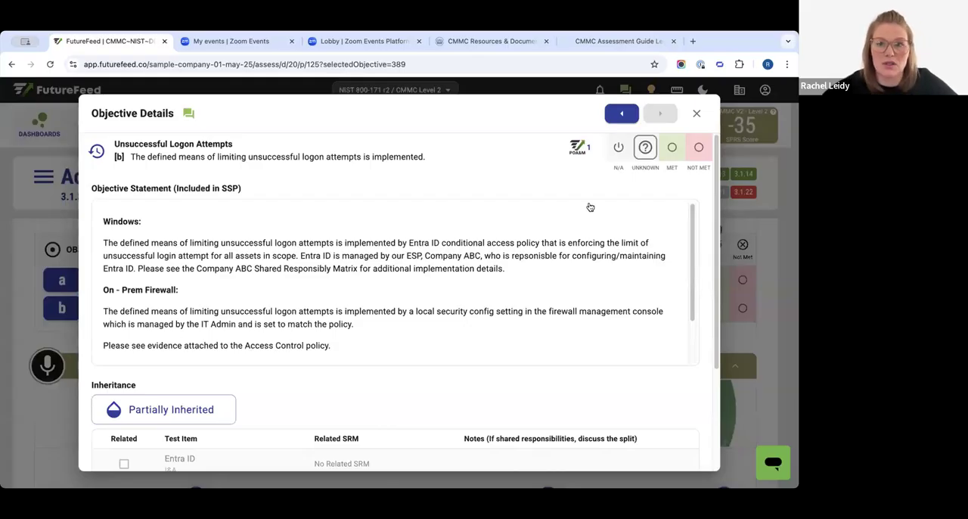
{"action": "left_click", "coordinate": [695, 114]}
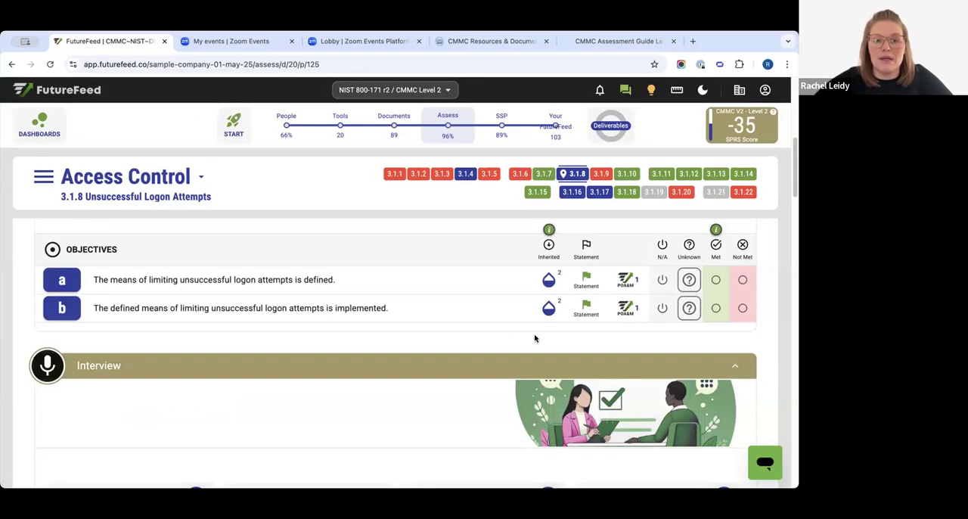
{"action": "left_click", "coordinate": [590, 311]}
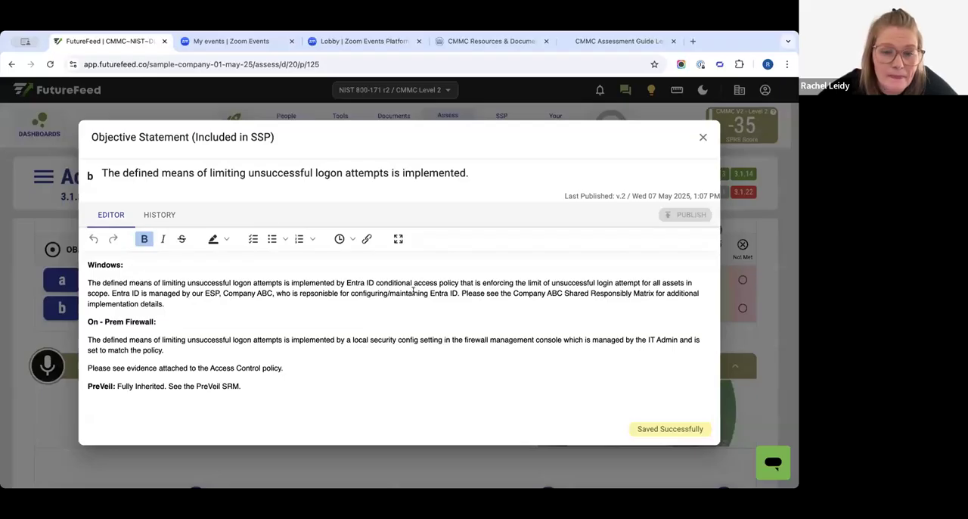
{"action": "left_click_drag", "start_coordinate": [461, 292], "coordinate": [541, 293]}
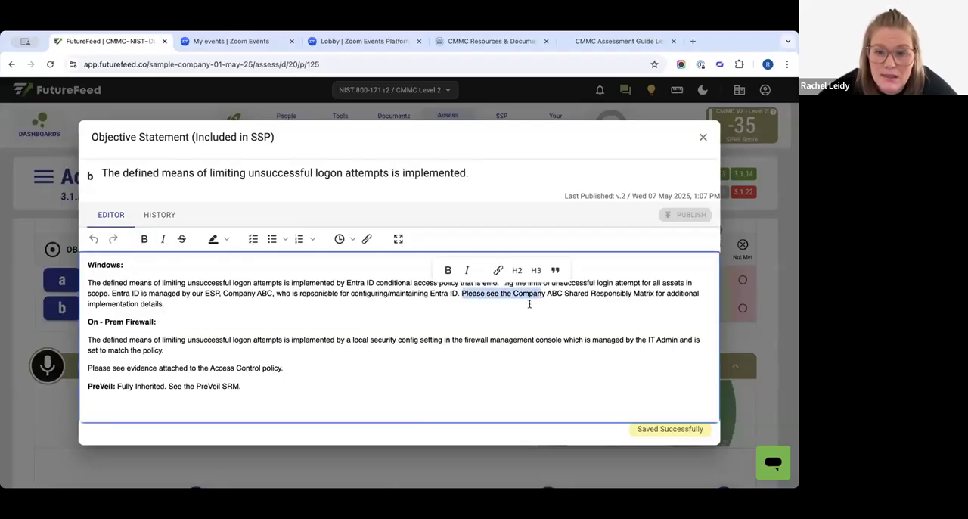
{"action": "left_click", "coordinate": [514, 302]}
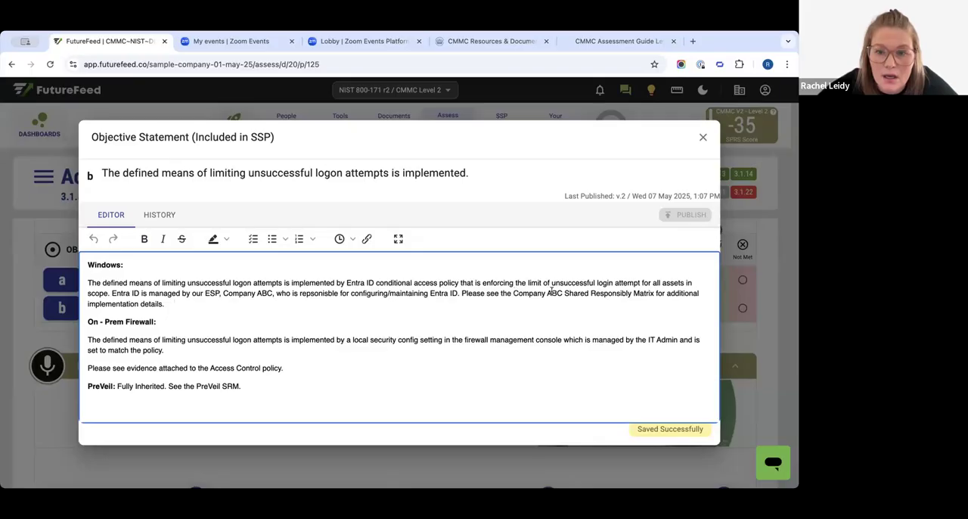
{"action": "left_click_drag", "start_coordinate": [638, 295], "coordinate": [666, 295]}
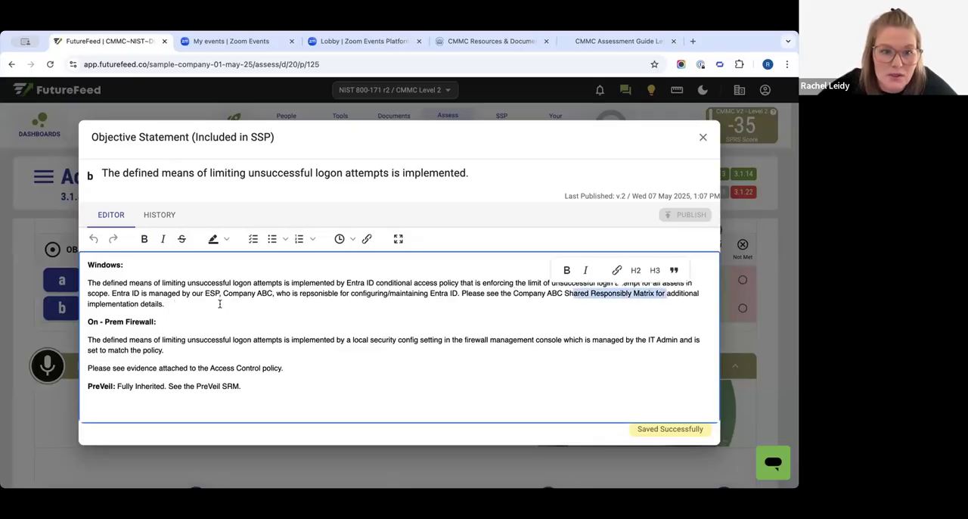
{"action": "left_click_drag", "start_coordinate": [141, 293], "coordinate": [229, 310]}
{"action": "left_click", "coordinate": [275, 315]}
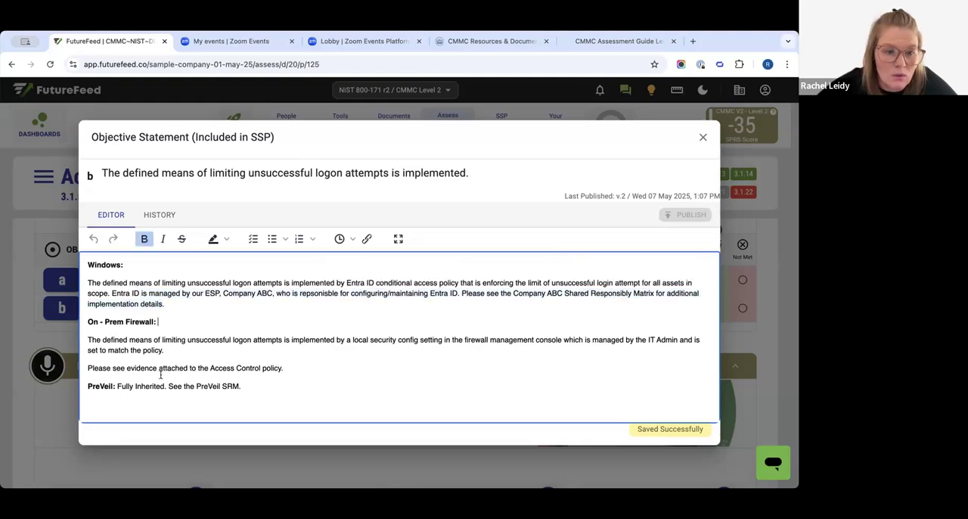
- Examine the PreVeil section of objective b's statement and its reference to the PreVeil SRM, and close the statement
{"action": "left_click_drag", "start_coordinate": [100, 386], "coordinate": [131, 387]}
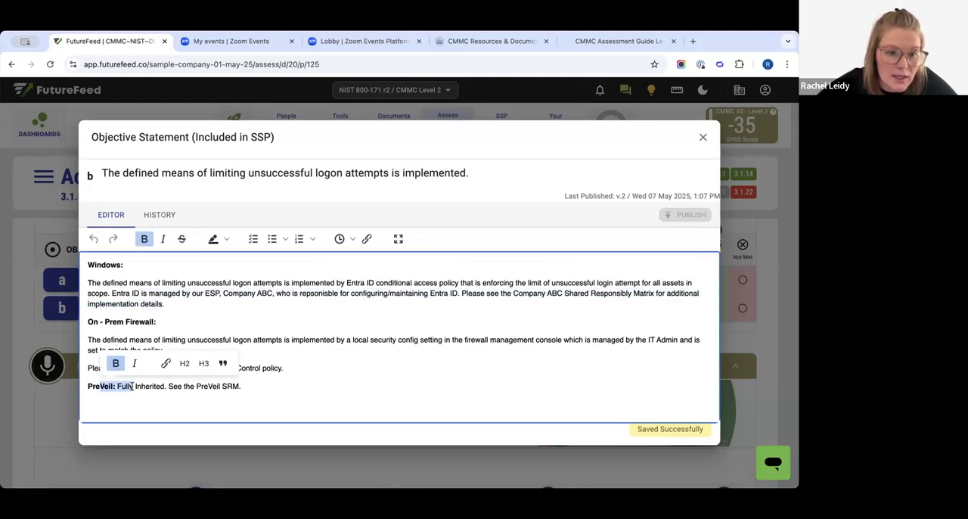
{"action": "left_click", "coordinate": [126, 400]}
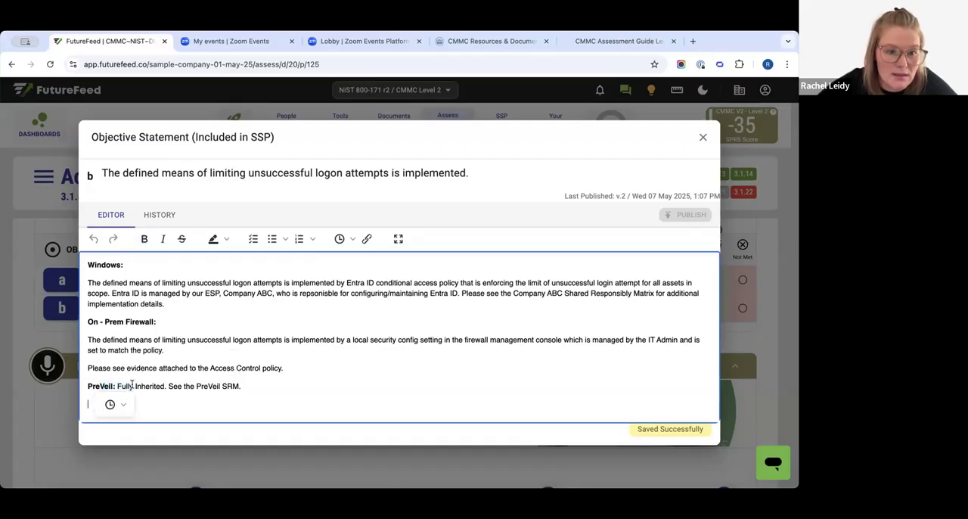
{"action": "left_click_drag", "start_coordinate": [179, 386], "coordinate": [276, 385]}
{"action": "left_click", "coordinate": [292, 411]}
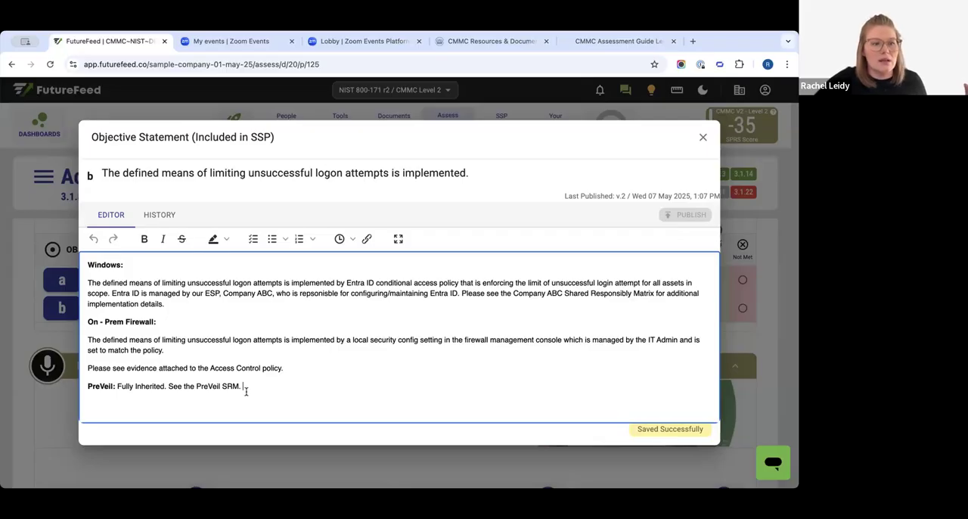
{"action": "left_click_drag", "start_coordinate": [246, 390], "coordinate": [202, 305]}
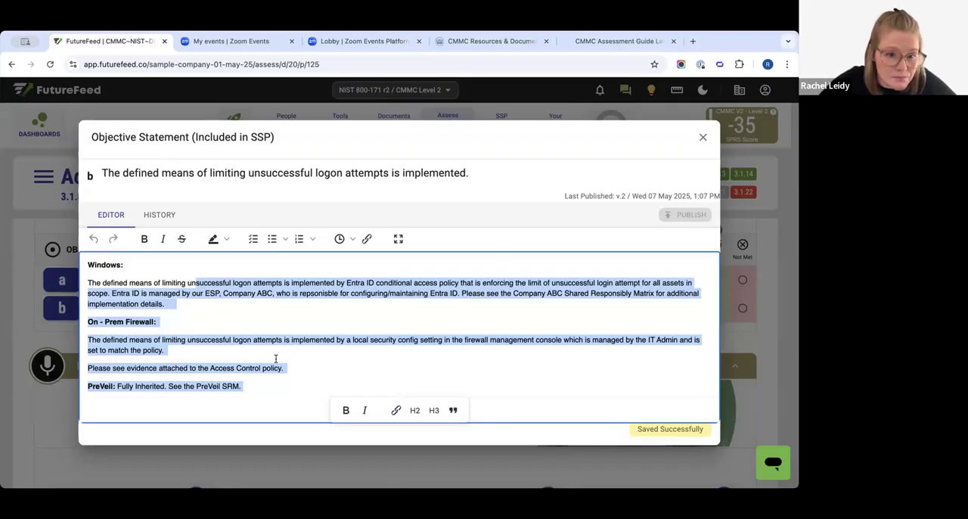
{"action": "left_click", "coordinate": [165, 414]}
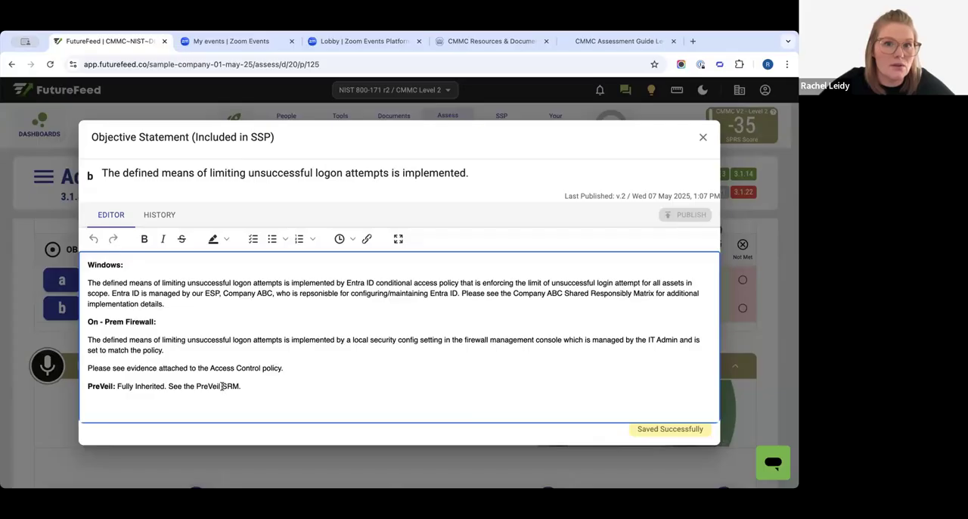
{"action": "left_click_drag", "start_coordinate": [222, 385], "coordinate": [263, 386]}
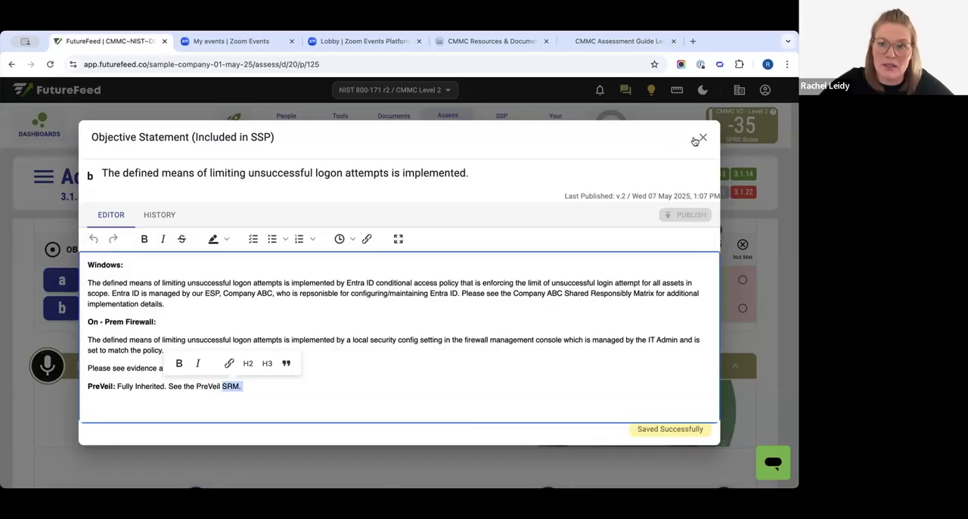
{"action": "left_click", "coordinate": [699, 139]}
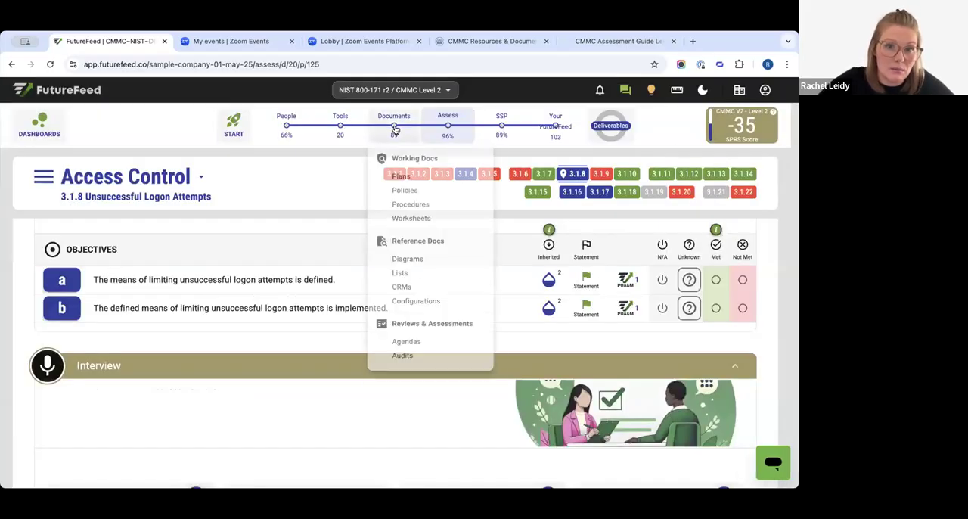
- Open the CRM list among the reference documents and examine the active shared responsibility matrices
{"action": "left_click", "coordinate": [393, 121]}
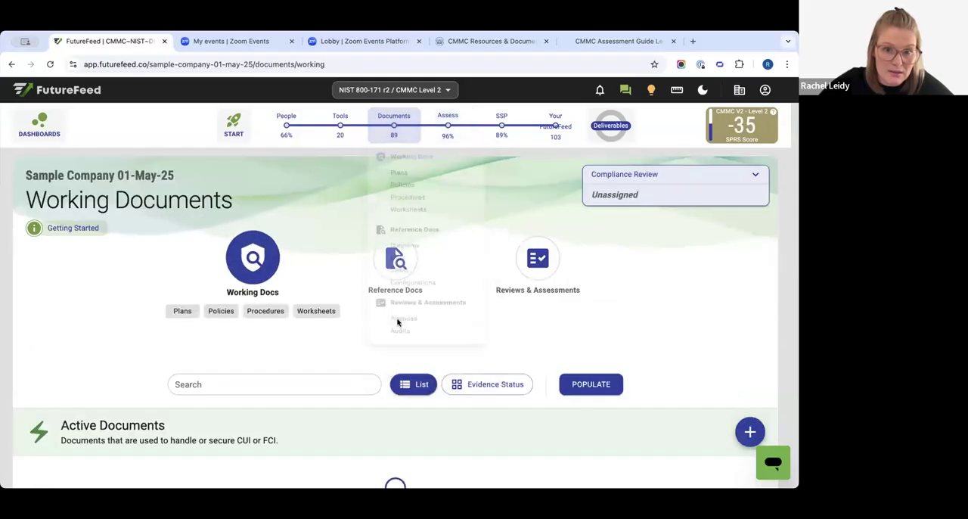
{"action": "left_click", "coordinate": [395, 258]}
{"action": "left_click", "coordinate": [406, 311]}
{"action": "scroll", "coordinate": [379, 349], "scroll_direction": "down", "scroll_amount": 5}
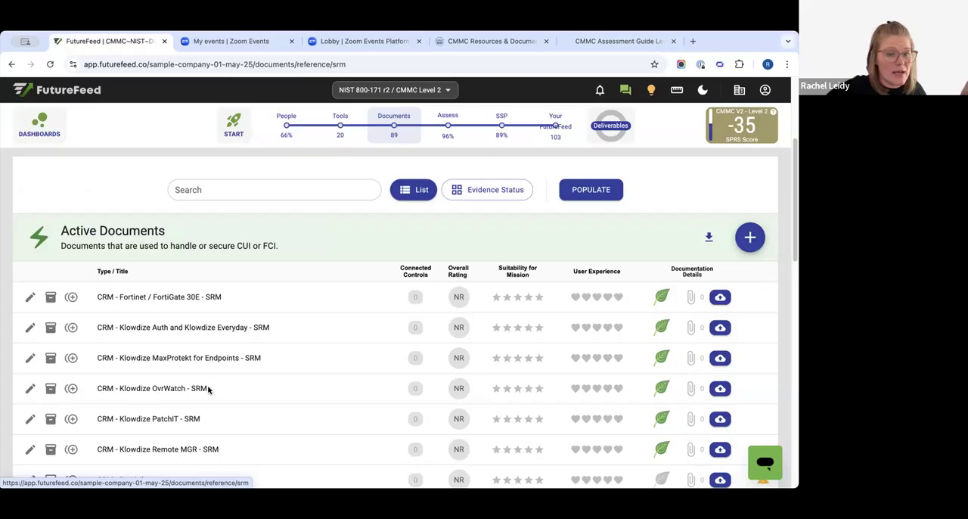
{"action": "scroll", "coordinate": [116, 385], "scroll_direction": "down", "scroll_amount": 1}
{"action": "scroll", "coordinate": [115, 384], "scroll_direction": "down", "scroll_amount": 3}
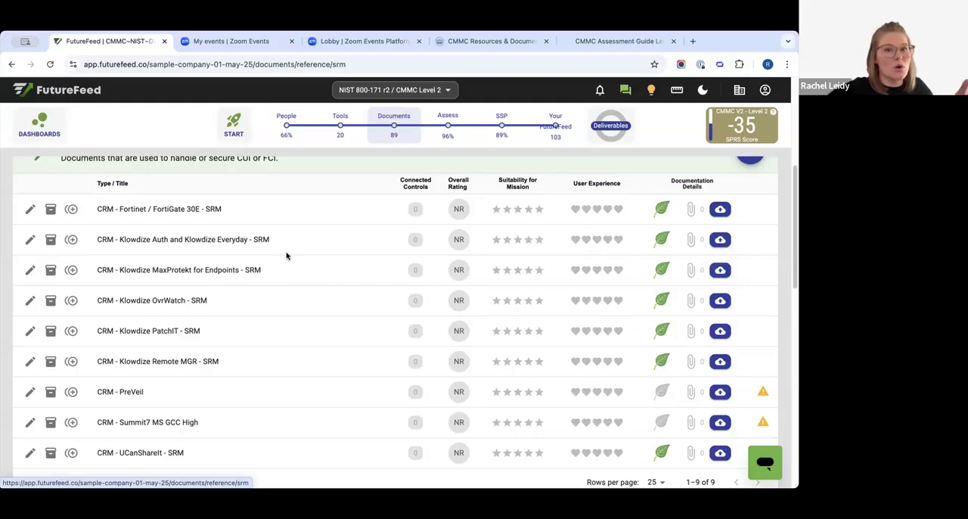
- Return to the CMMC Level 2 assessment overview, check the Not Assessed controls, and open control 3.1.8
{"action": "left_click", "coordinate": [445, 134]}
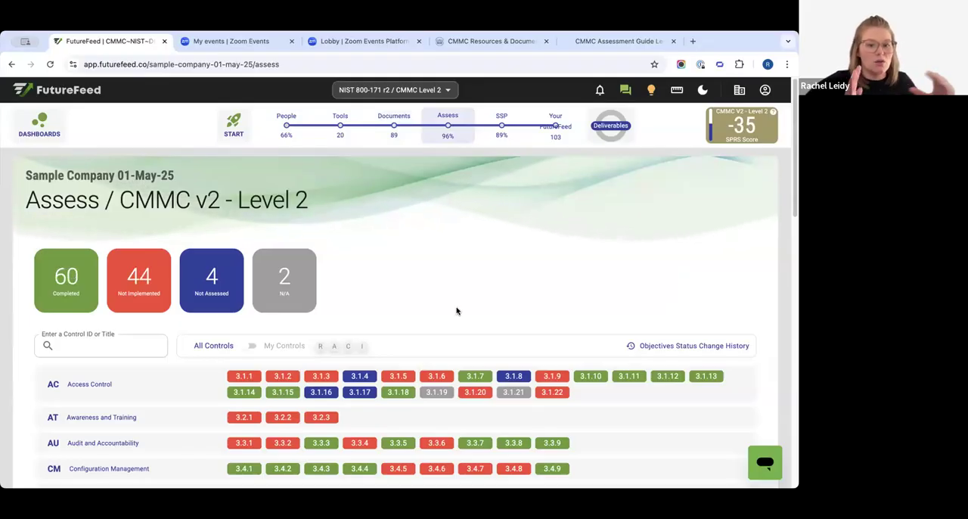
{"action": "left_click", "coordinate": [212, 280]}
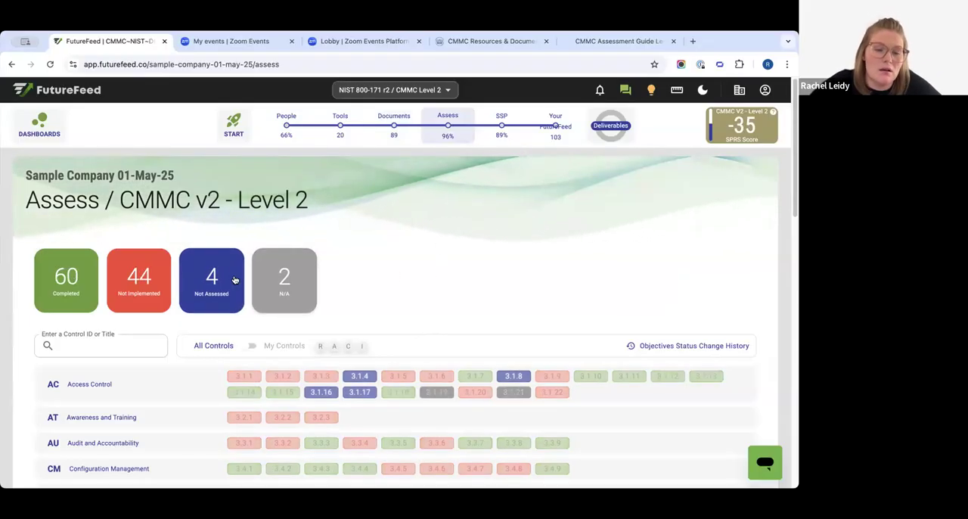
{"action": "scroll", "coordinate": [433, 265], "scroll_direction": "down", "scroll_amount": 2}
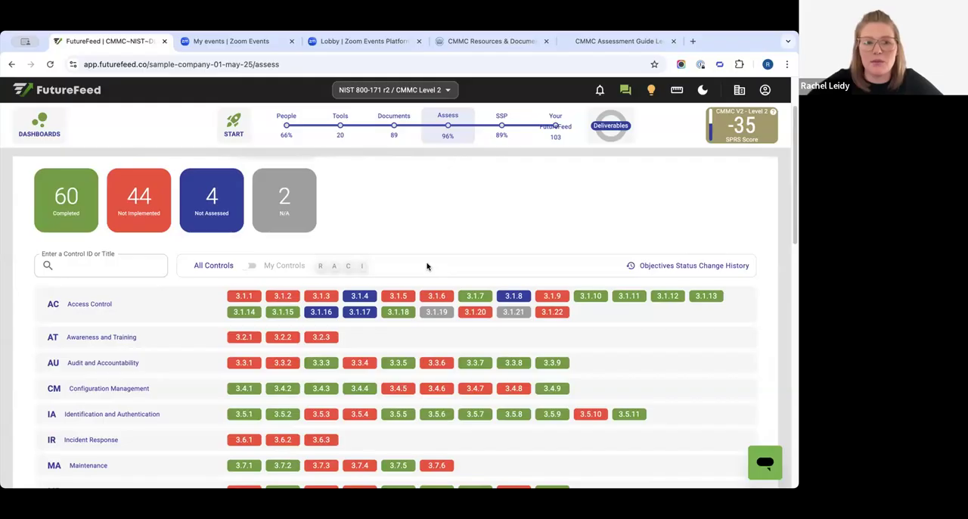
{"action": "left_click", "coordinate": [512, 296]}
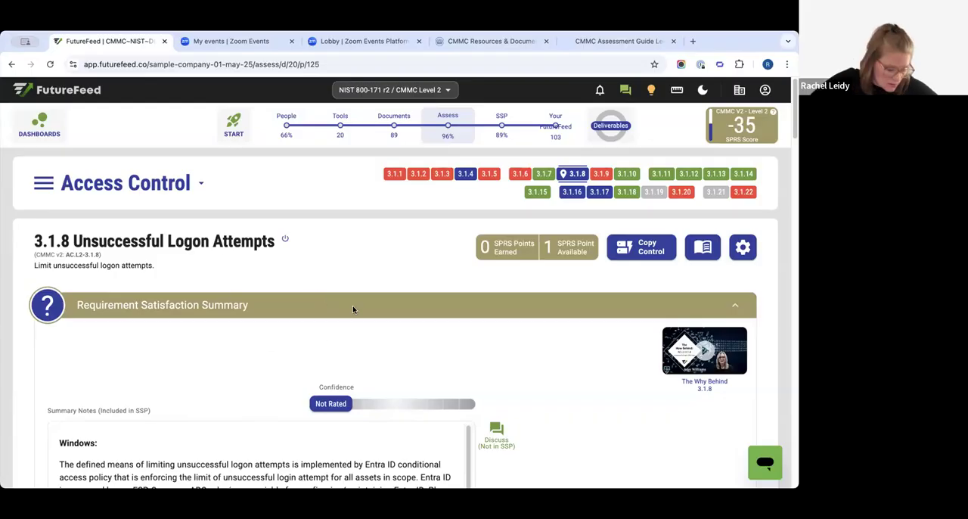
- Open the Summary Notes of control 3.1.8, review the Windows, On-Prem Firewall and PreVeil text, and close them
{"action": "scroll", "coordinate": [456, 298], "scroll_direction": "down", "scroll_amount": 3}
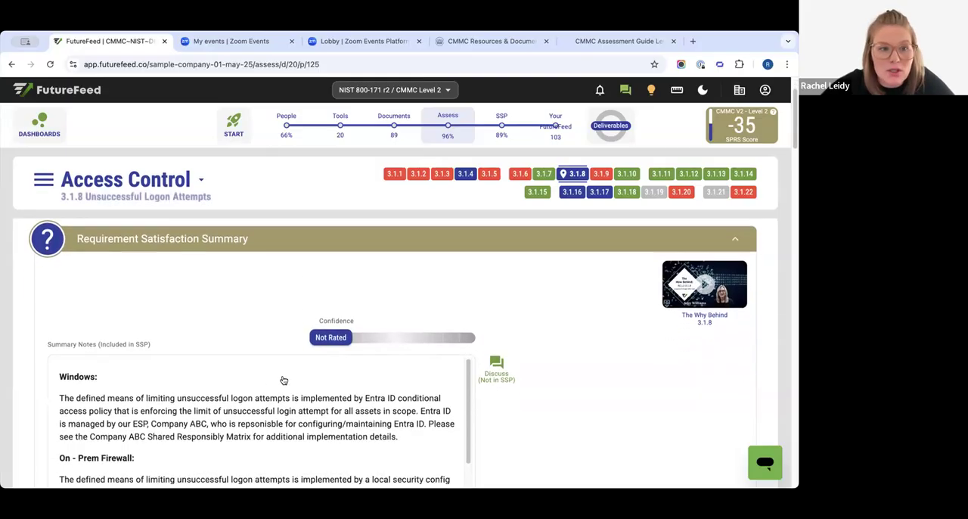
{"action": "scroll", "coordinate": [459, 277], "scroll_direction": "down", "scroll_amount": 3}
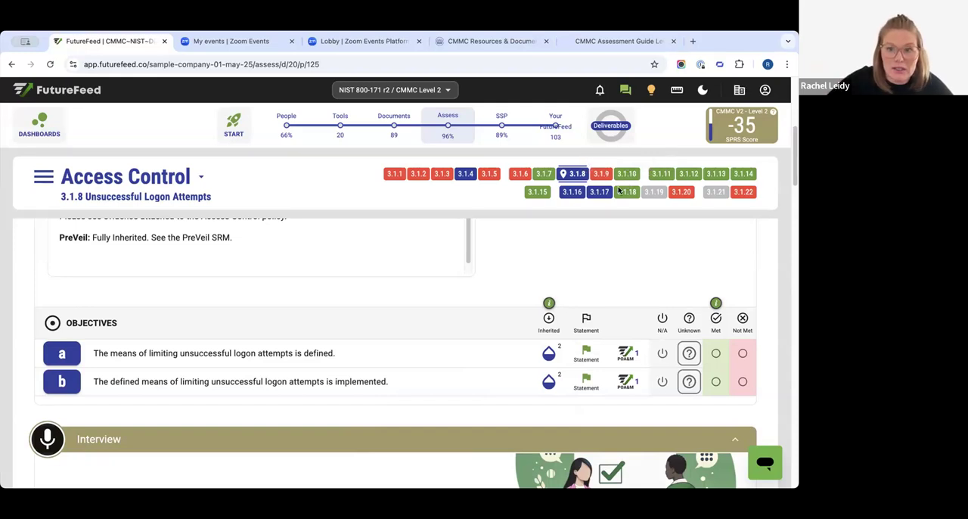
{"action": "scroll", "coordinate": [88, 267], "scroll_direction": "up", "scroll_amount": 3}
{"action": "left_click", "coordinate": [68, 234]}
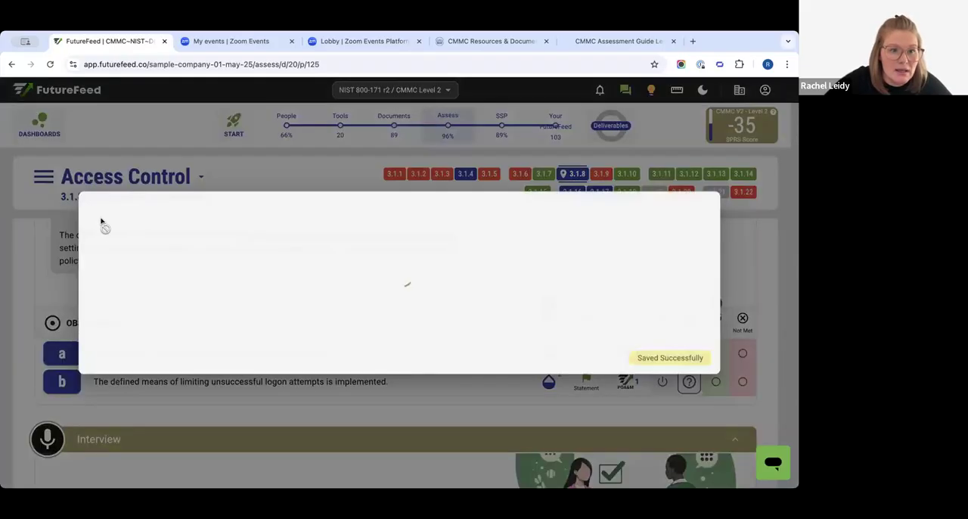
{"action": "left_click_drag", "start_coordinate": [142, 278], "coordinate": [228, 395]}
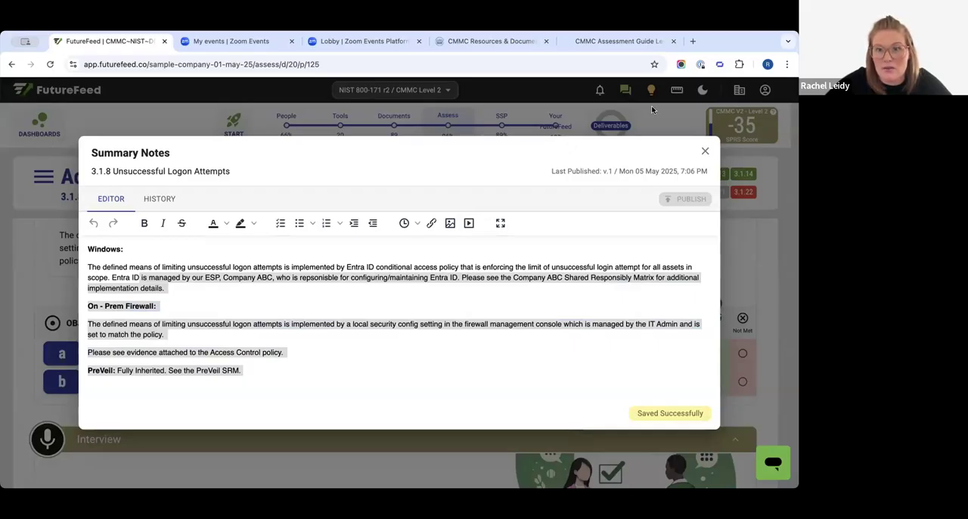
{"action": "left_click", "coordinate": [705, 151]}
- Review the RACI assignments under Interview and the linked documents under Examine, and return to the objectives of 3.1.8
{"action": "scroll", "coordinate": [305, 384], "scroll_direction": "down", "scroll_amount": 3}
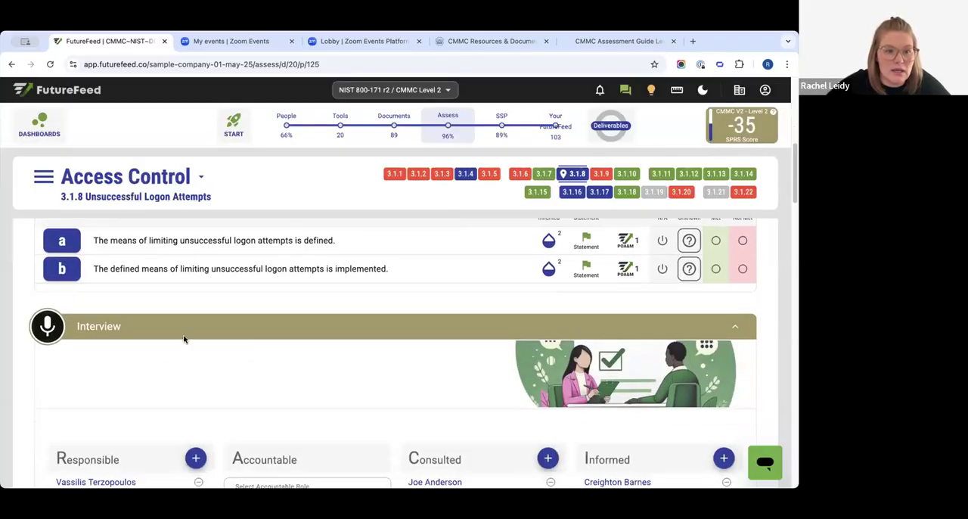
{"action": "scroll", "coordinate": [261, 370], "scroll_direction": "down", "scroll_amount": 3}
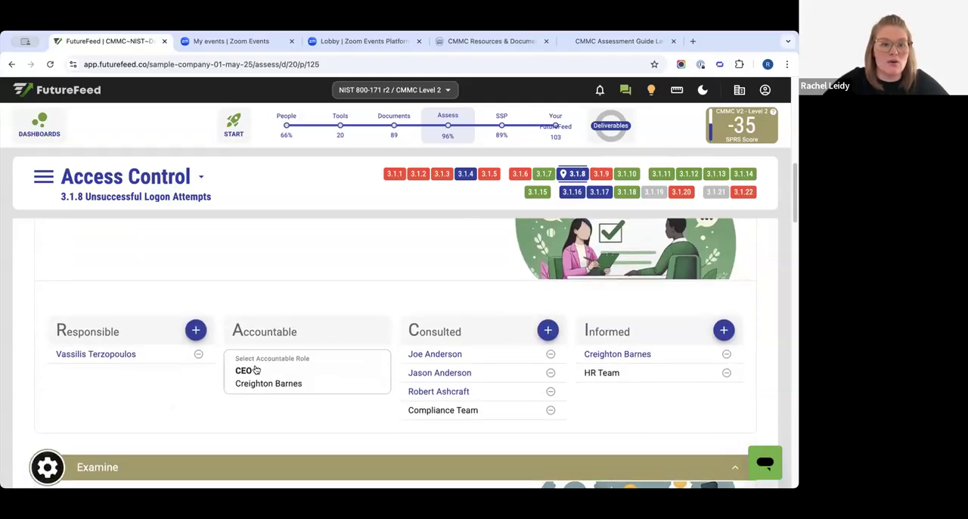
{"action": "scroll", "coordinate": [102, 327], "scroll_direction": "down", "scroll_amount": 1}
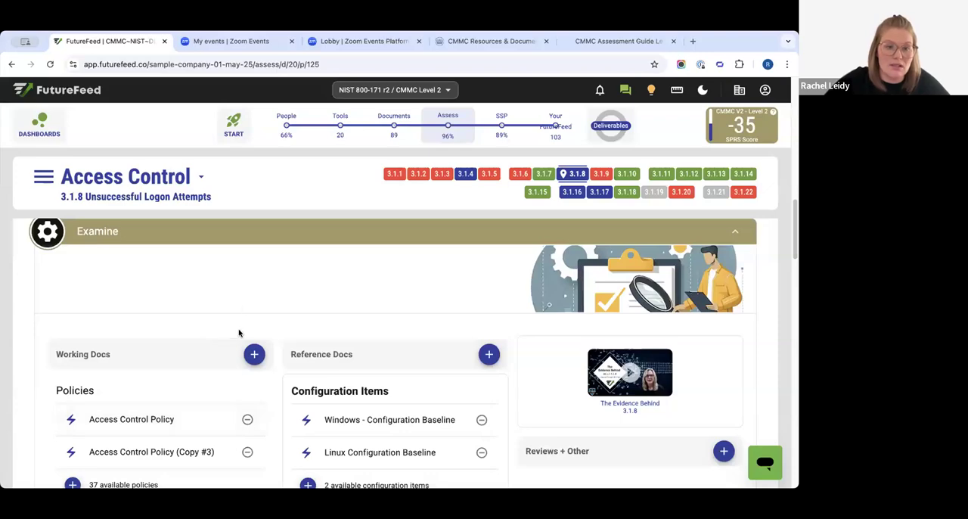
{"action": "scroll", "coordinate": [241, 382], "scroll_direction": "up", "scroll_amount": 5}
{"action": "scroll", "coordinate": [235, 380], "scroll_direction": "up", "scroll_amount": 4}
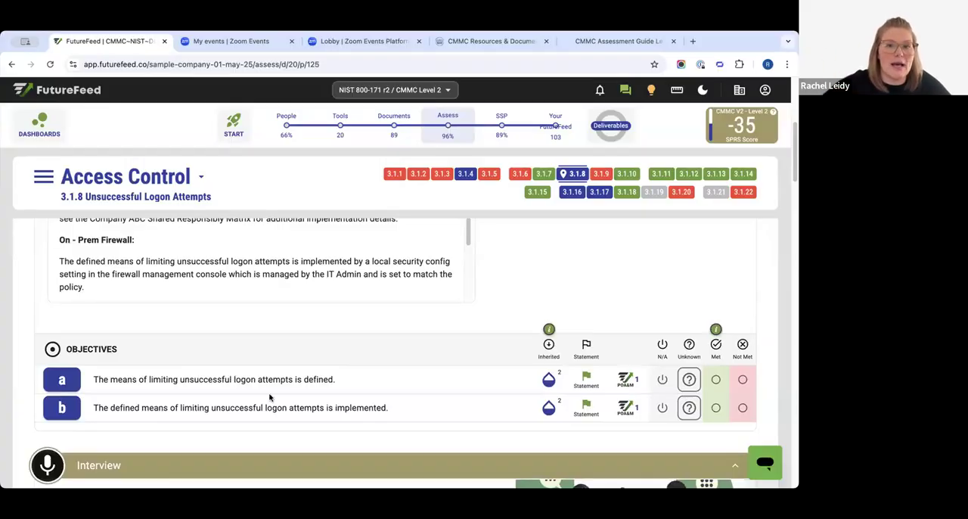
{"action": "scroll", "coordinate": [277, 326], "scroll_direction": "up", "scroll_amount": 1}
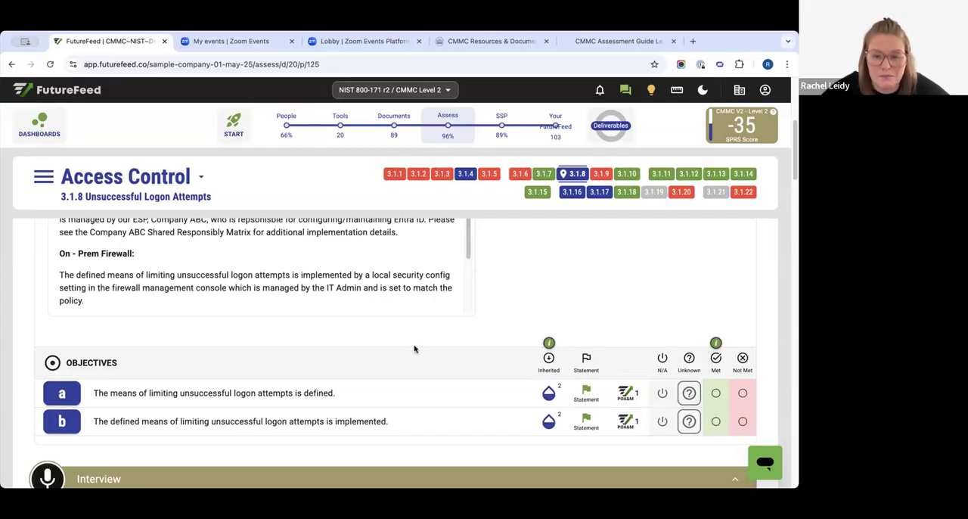
- Mark objective b of control 3.1.8 as Not Met, and change its status to Met
{"action": "scroll", "coordinate": [575, 303], "scroll_direction": "down", "scroll_amount": 2}
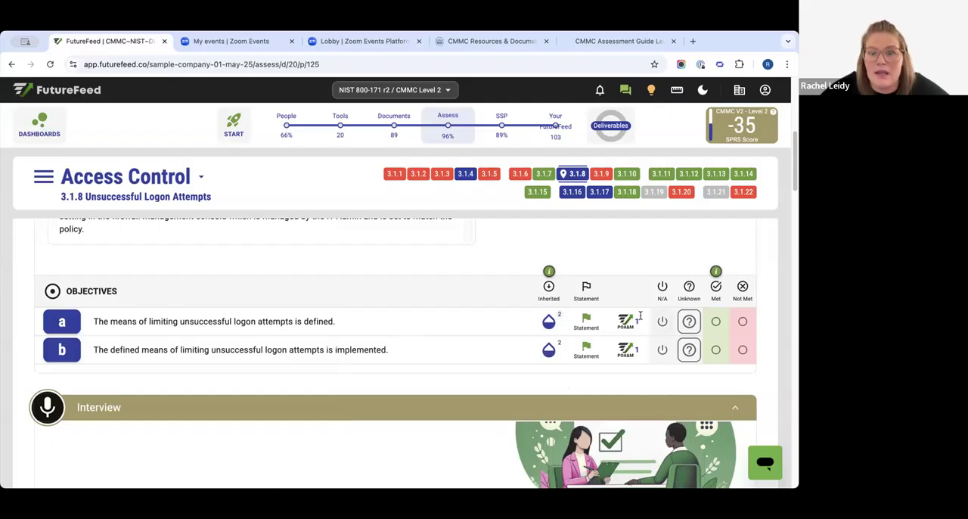
{"action": "left_click", "coordinate": [742, 353]}
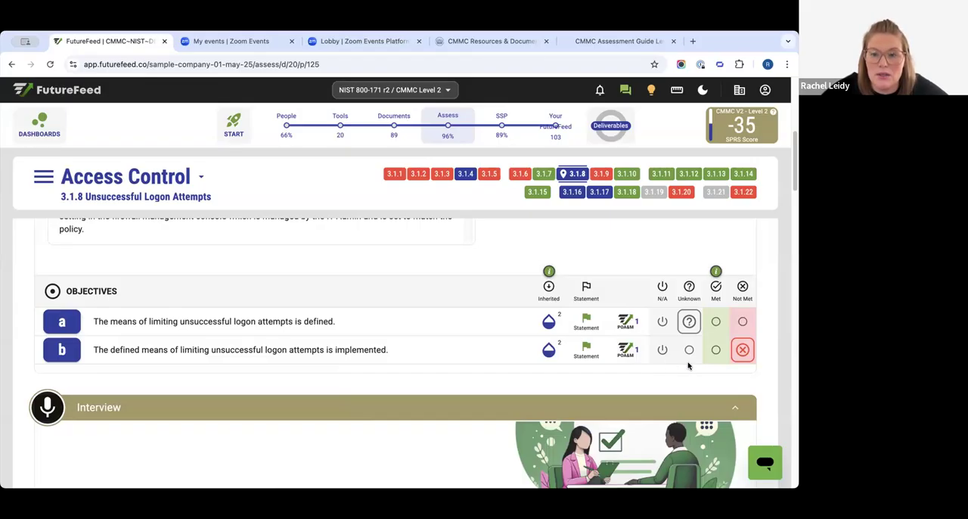
{"action": "left_click", "coordinate": [715, 350]}
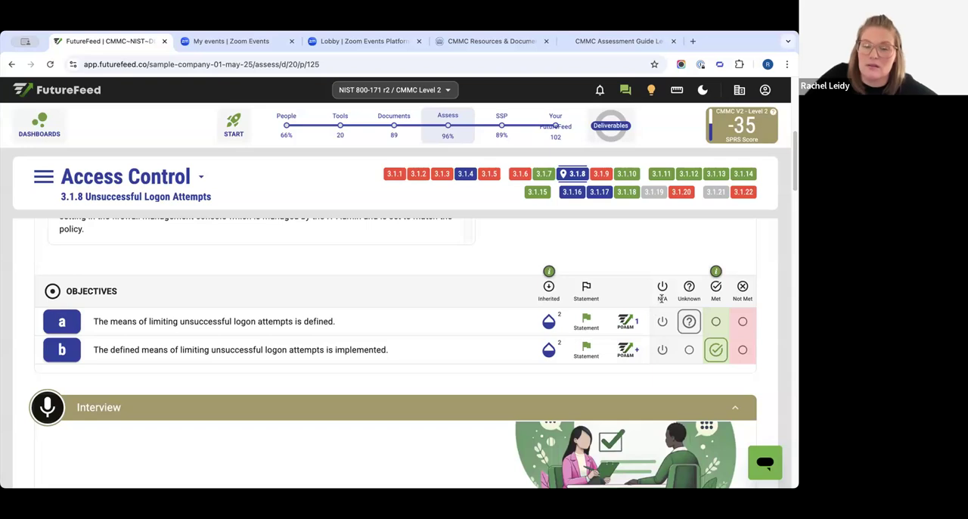
- Preview the objective statements of objectives a and b from their inheritance indicators
{"action": "left_click", "coordinate": [547, 324]}
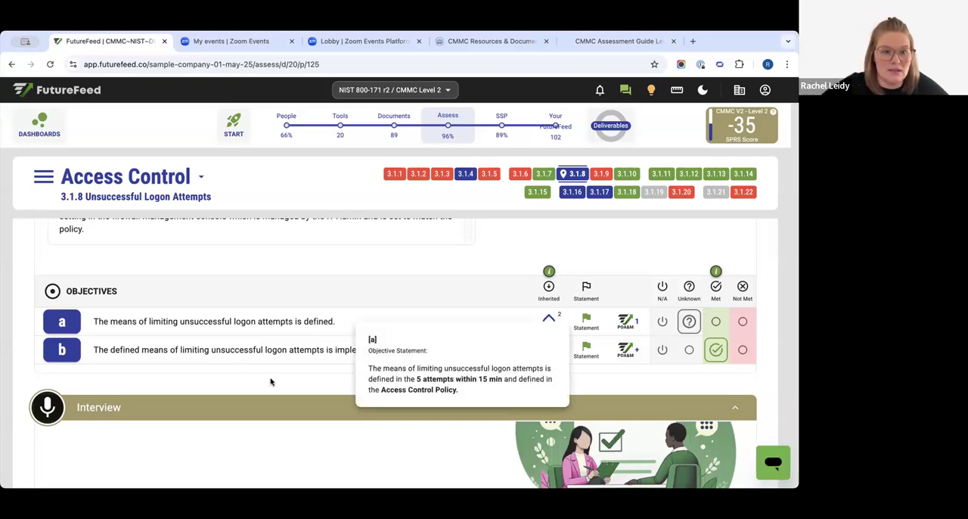
{"action": "left_click", "coordinate": [696, 383]}
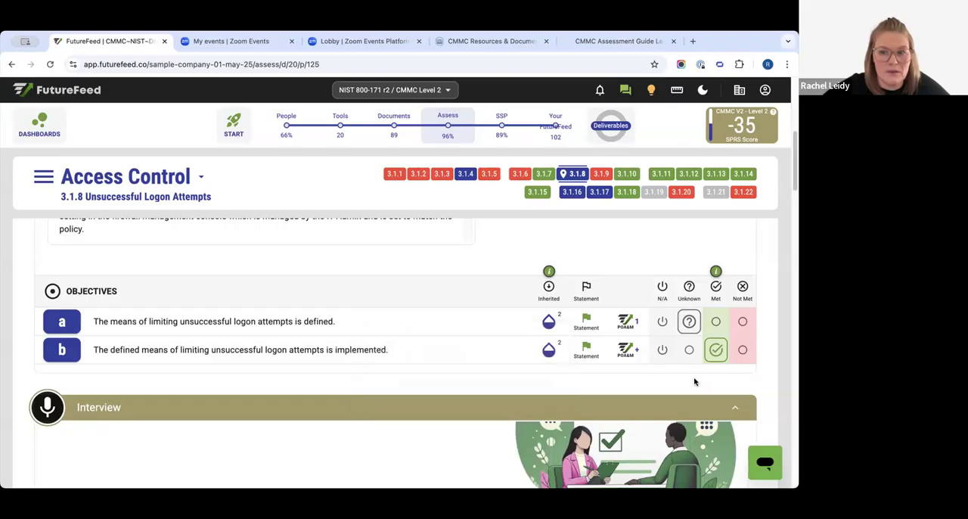
{"action": "scroll", "coordinate": [711, 377], "scroll_direction": "down", "scroll_amount": 1}
{"action": "left_click", "coordinate": [548, 335]}
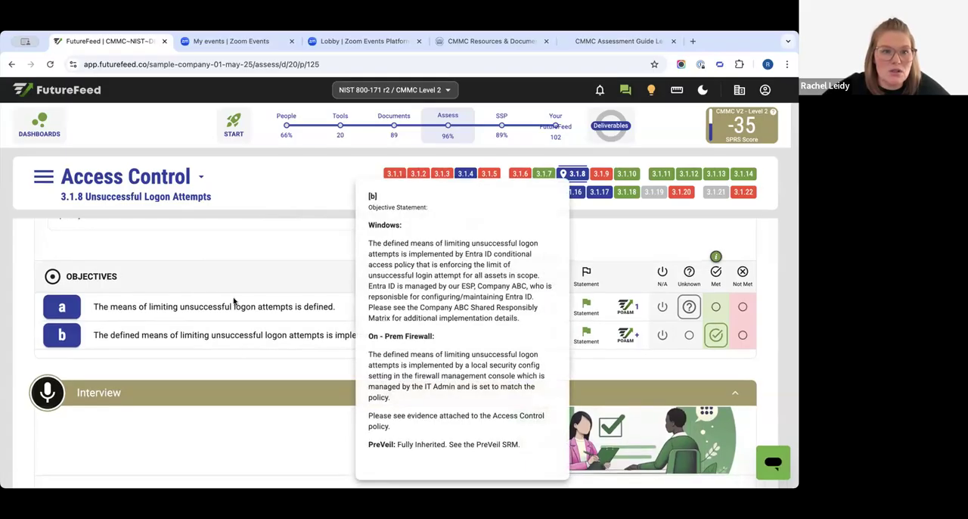
{"action": "left_click", "coordinate": [204, 361]}
- Compare the Interview roles and Examine evidence of control 3.1.8 with its summary notes and objectives
{"action": "left_click_drag", "start_coordinate": [91, 392], "coordinate": [224, 383]}
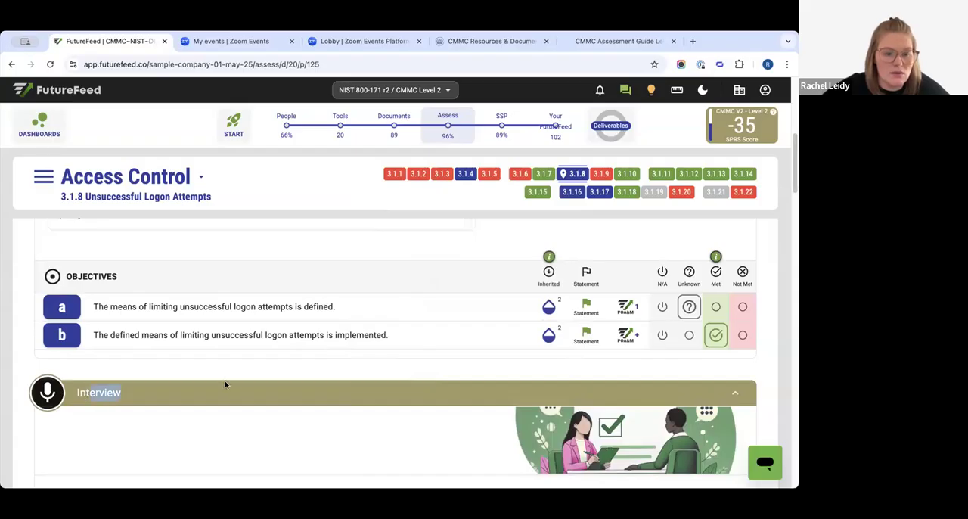
{"action": "scroll", "coordinate": [225, 382], "scroll_direction": "down", "scroll_amount": 3}
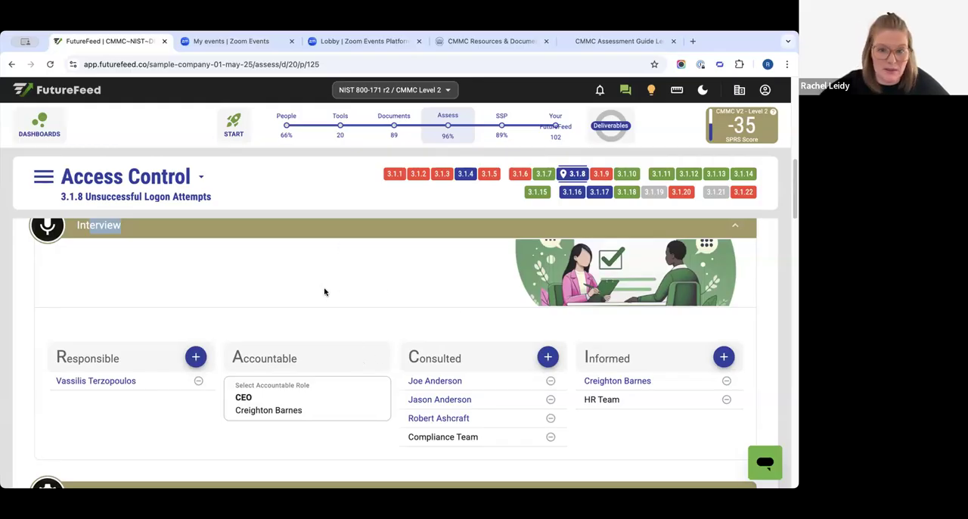
{"action": "scroll", "coordinate": [320, 290], "scroll_direction": "down", "scroll_amount": 5}
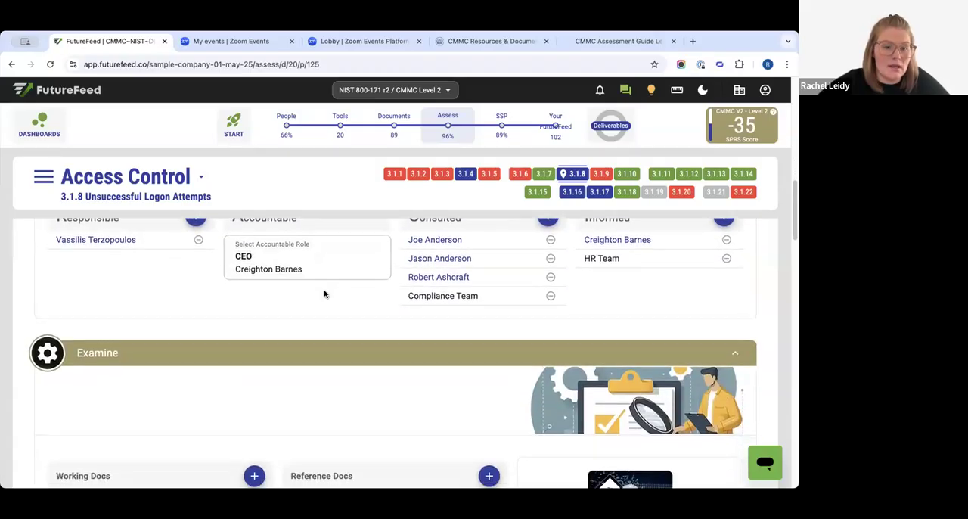
{"action": "scroll", "coordinate": [326, 294], "scroll_direction": "down", "scroll_amount": 2}
{"action": "scroll", "coordinate": [260, 292], "scroll_direction": "up", "scroll_amount": 2}
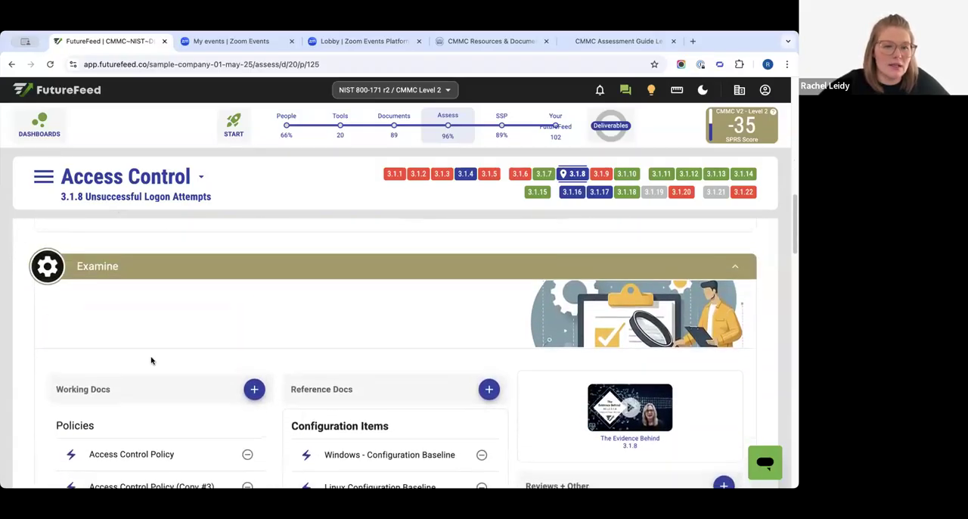
{"action": "scroll", "coordinate": [216, 265], "scroll_direction": "down", "scroll_amount": 1}
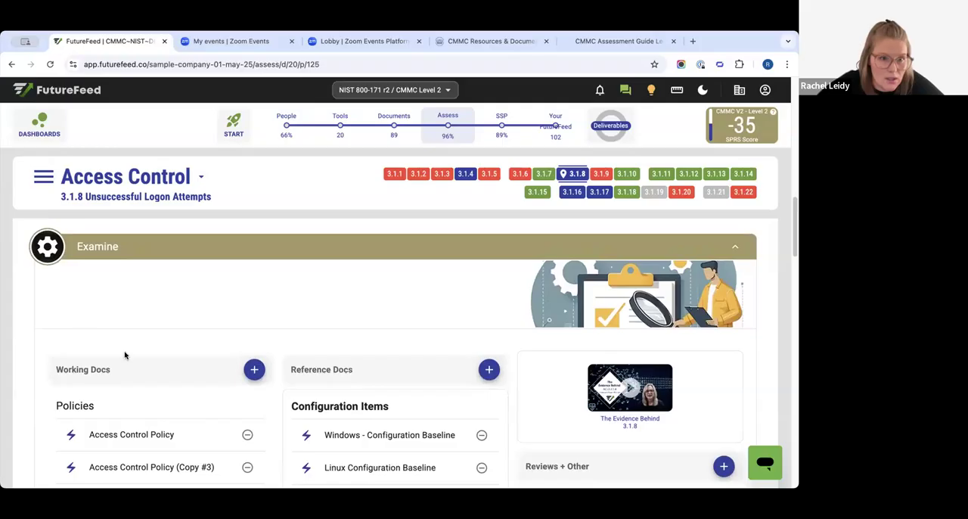
{"action": "scroll", "coordinate": [180, 349], "scroll_direction": "up", "scroll_amount": 5}
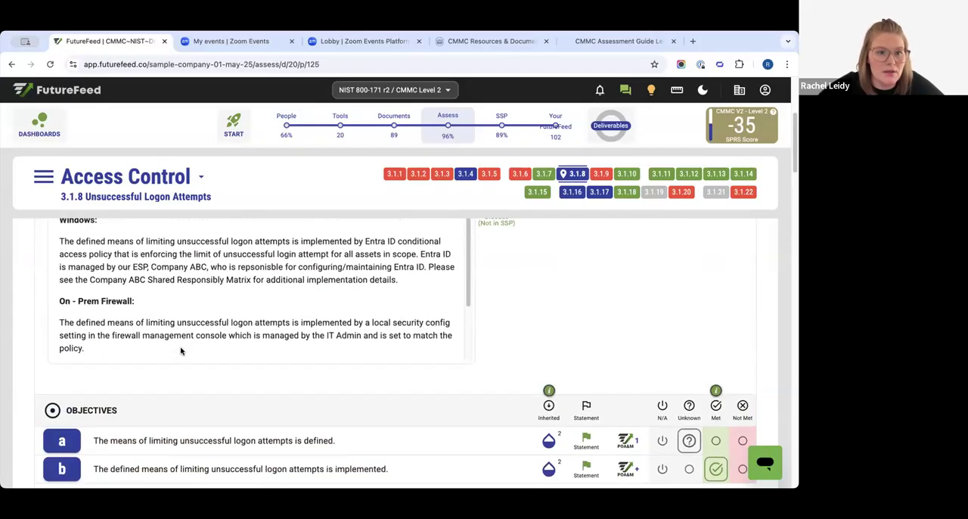
- Review the summary notes of control 3.1.8 alongside the statements and statuses of its objectives
{"action": "scroll", "coordinate": [127, 306], "scroll_direction": "up", "scroll_amount": 2}
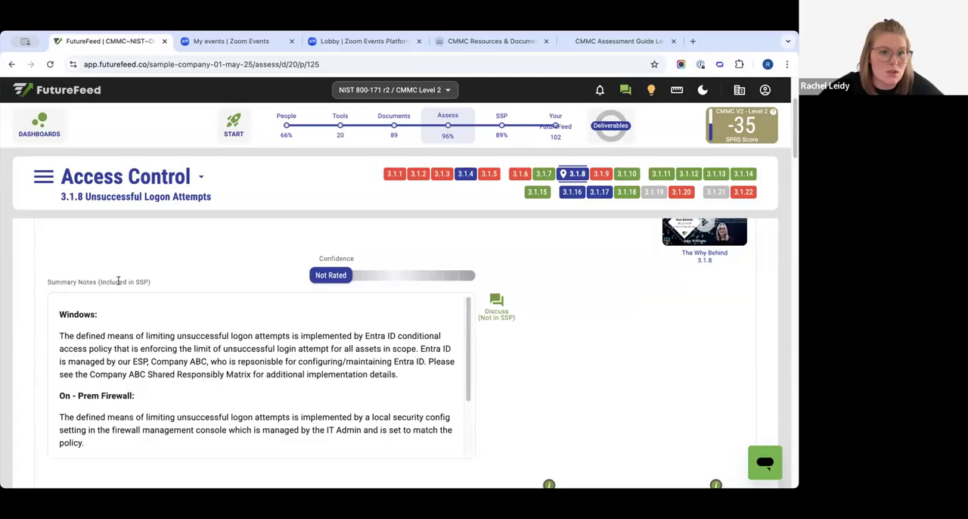
{"action": "left_click_drag", "start_coordinate": [118, 282], "coordinate": [177, 281]}
{"action": "scroll", "coordinate": [363, 333], "scroll_direction": "down", "scroll_amount": 3}
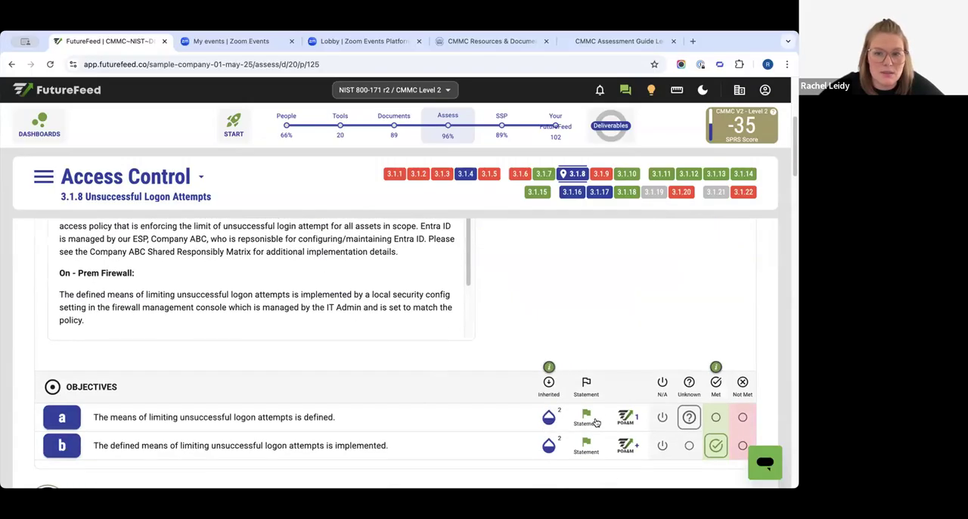
{"action": "scroll", "coordinate": [370, 313], "scroll_direction": "down", "scroll_amount": 2}
{"action": "scroll", "coordinate": [583, 244], "scroll_direction": "down", "scroll_amount": 1}
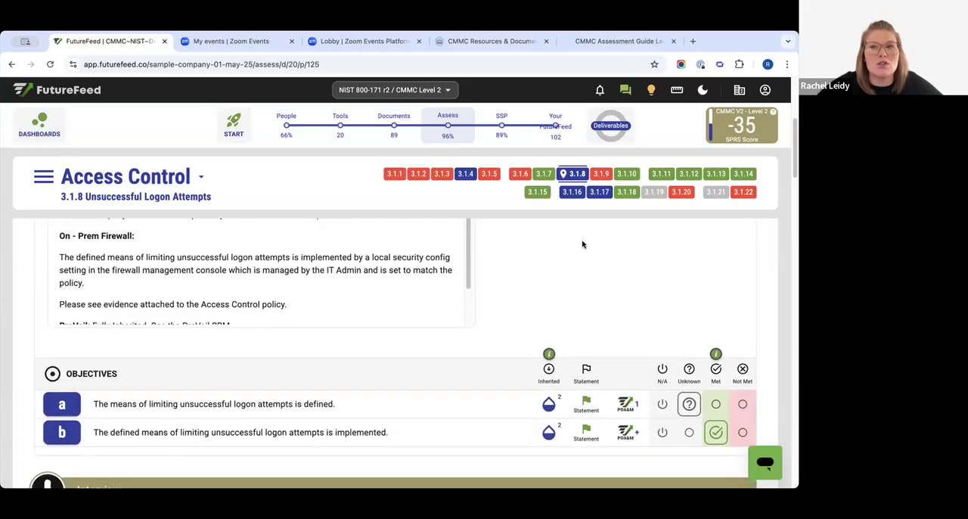
{"action": "scroll", "coordinate": [583, 244], "scroll_direction": "down", "scroll_amount": 1}
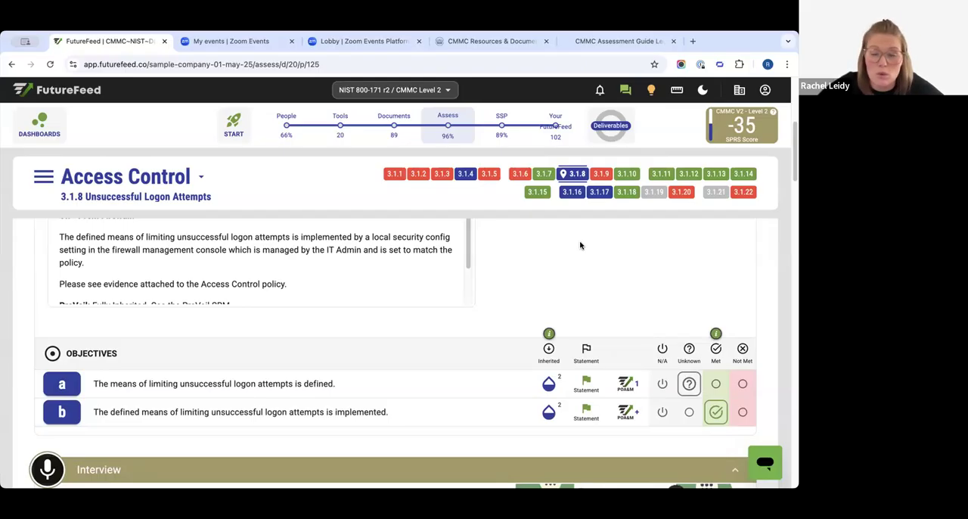
- Review the working and reference docs under Examine, and view the available document categories
{"action": "scroll", "coordinate": [580, 245], "scroll_direction": "down", "scroll_amount": 10}
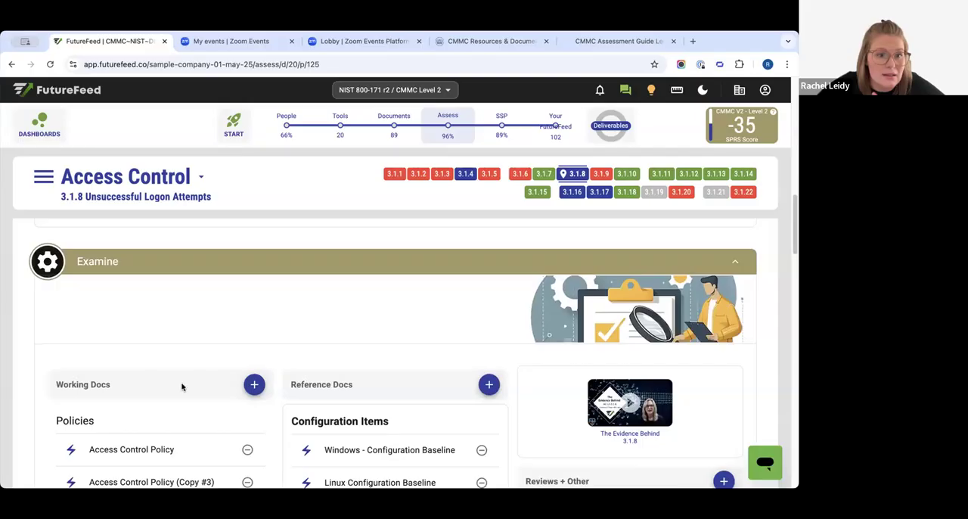
{"action": "scroll", "coordinate": [160, 345], "scroll_direction": "down", "scroll_amount": 1}
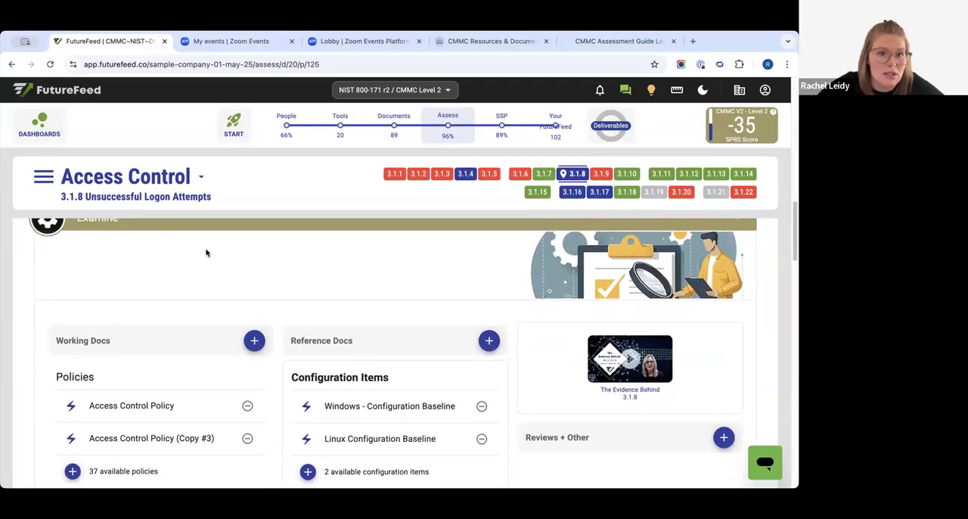
{"action": "left_click", "coordinate": [393, 120]}
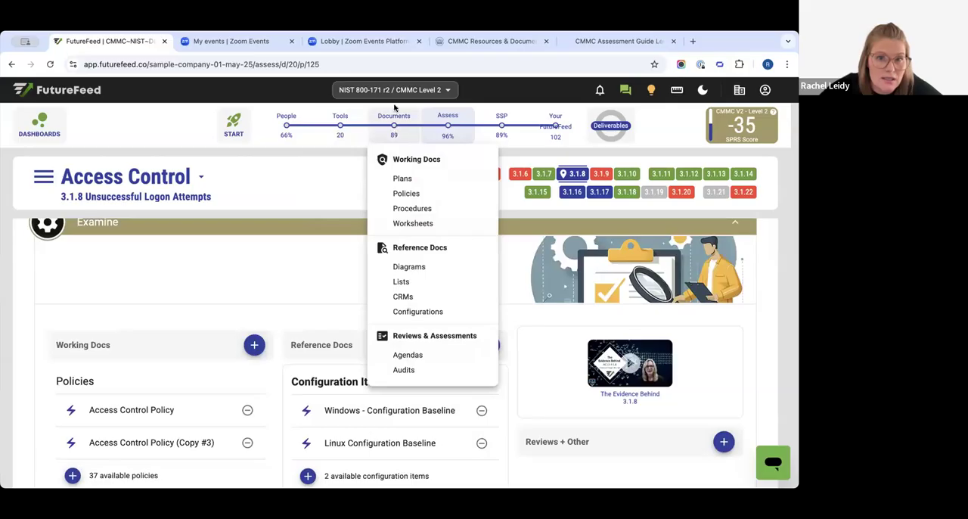
{"action": "left_click_drag", "start_coordinate": [85, 223], "coordinate": [143, 223]}
{"action": "scroll", "coordinate": [102, 281], "scroll_direction": "up", "scroll_amount": 1}
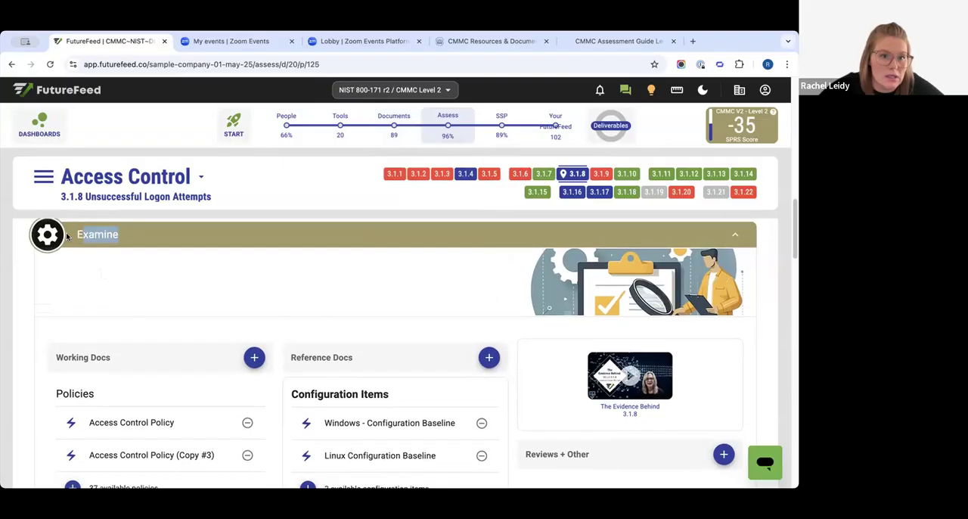
{"action": "left_click", "coordinate": [102, 236]}
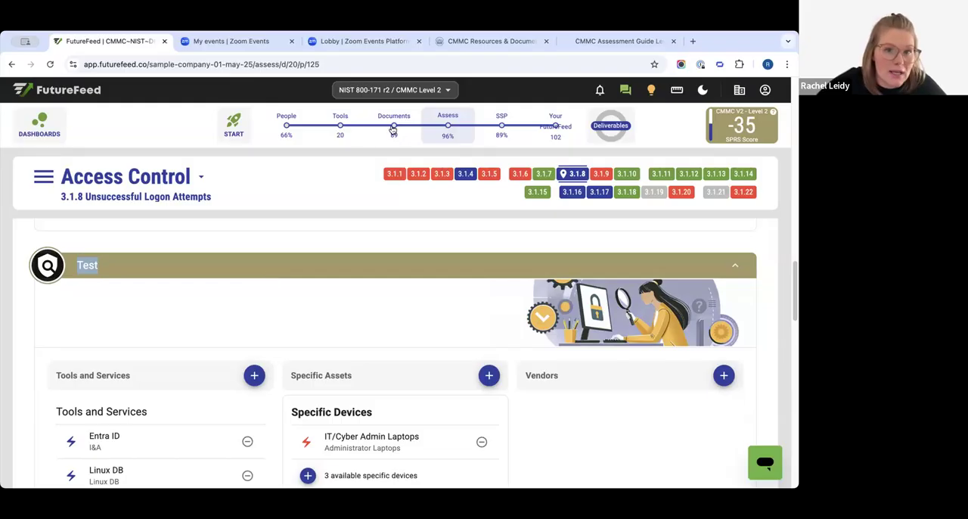
- Remove IT/Cyber Admin Laptops from the specific devices in the Test section of control 3.1.8
{"action": "mouse_move", "coordinate": [341, 127]}
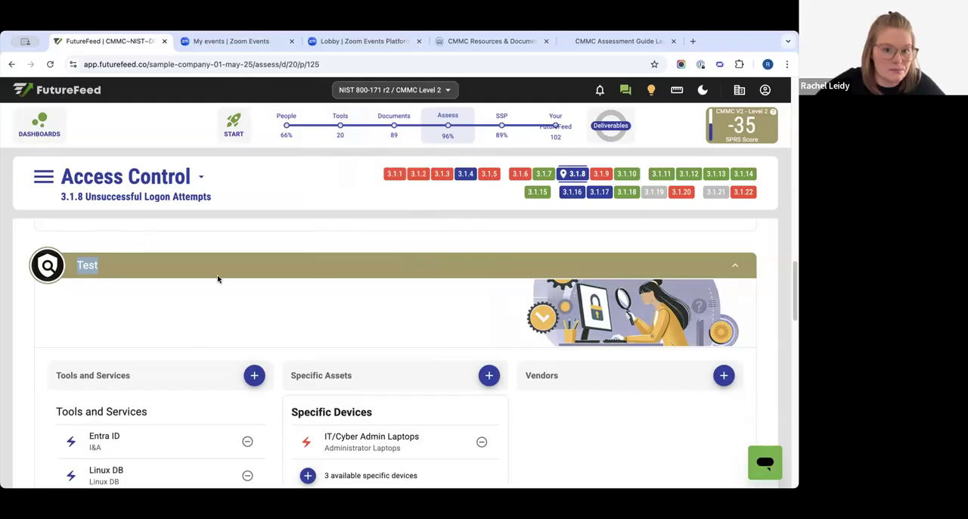
{"action": "scroll", "coordinate": [218, 278], "scroll_direction": "down", "scroll_amount": 2}
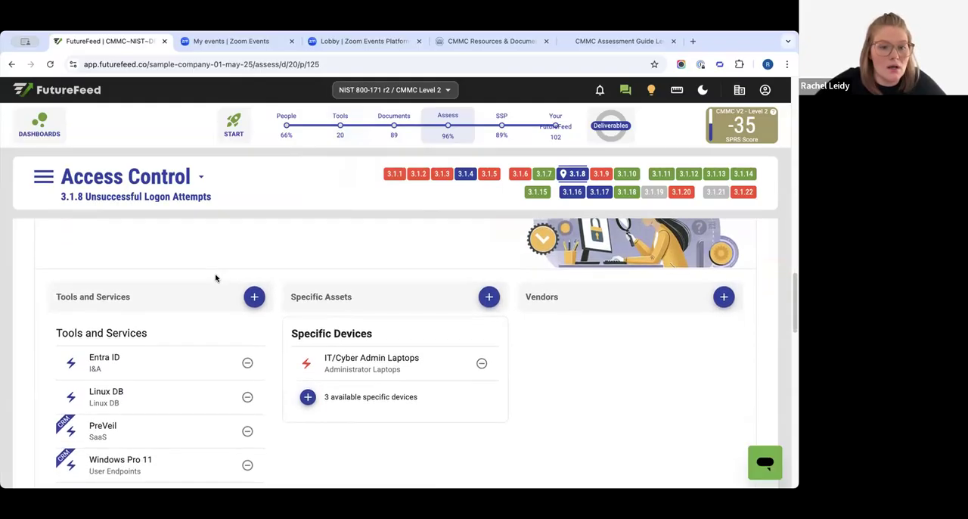
{"action": "scroll", "coordinate": [215, 279], "scroll_direction": "up", "scroll_amount": 2}
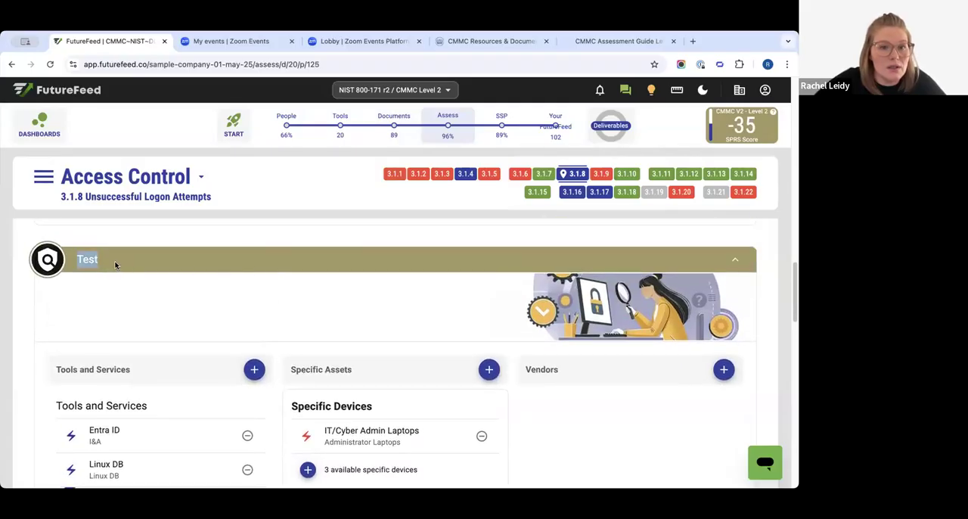
{"action": "scroll", "coordinate": [177, 328], "scroll_direction": "down", "scroll_amount": 2}
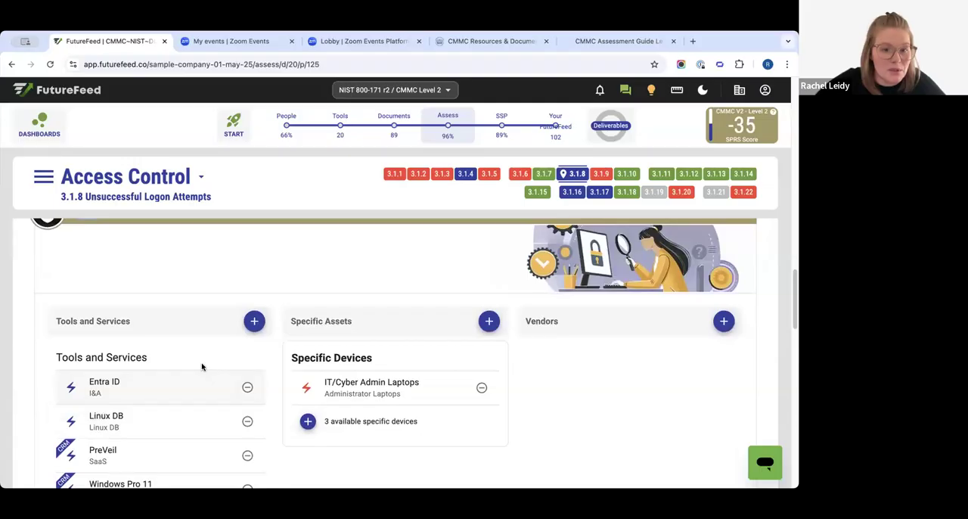
{"action": "scroll", "coordinate": [165, 389], "scroll_direction": "down", "scroll_amount": 2}
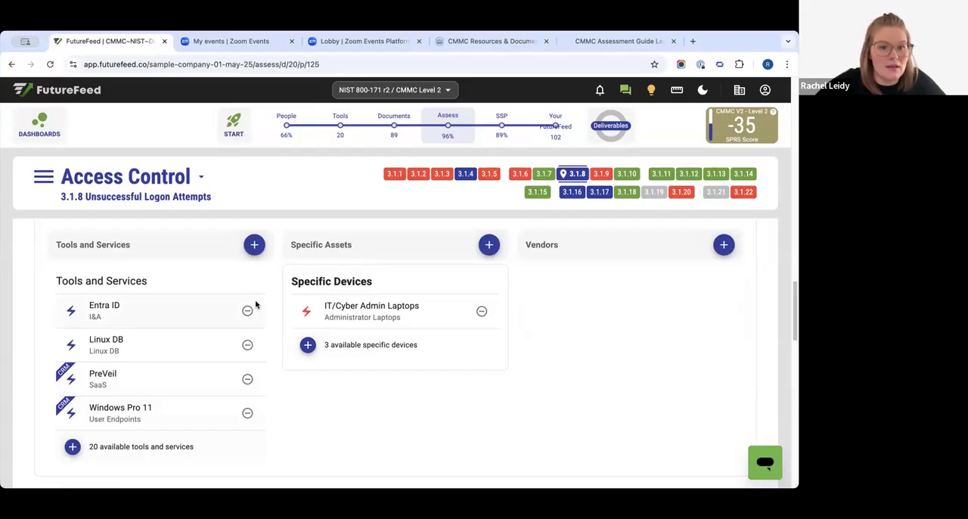
{"action": "left_click", "coordinate": [482, 314]}
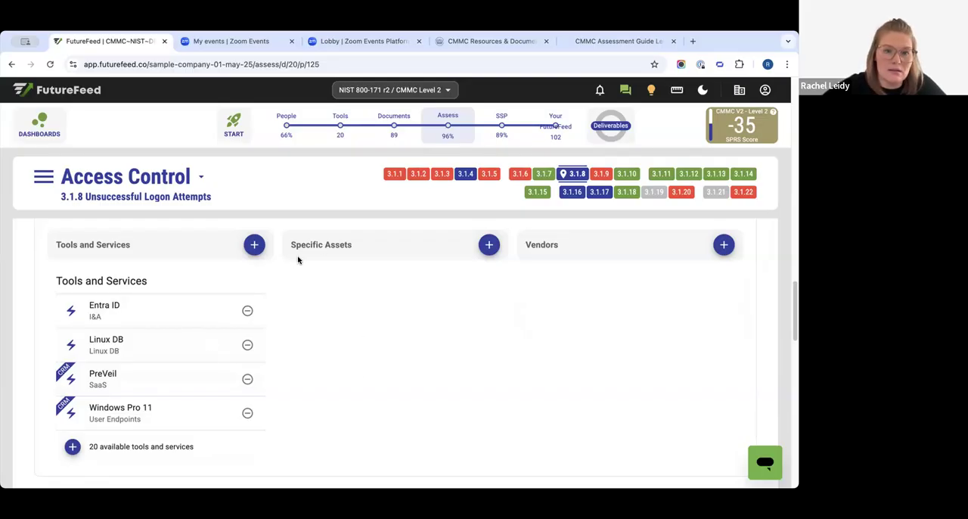
- Review the tools and services linked to control 3.1.8 under Test
{"action": "scroll", "coordinate": [310, 337], "scroll_direction": "up", "scroll_amount": 1}
{"action": "scroll", "coordinate": [285, 363], "scroll_direction": "down", "scroll_amount": 1}
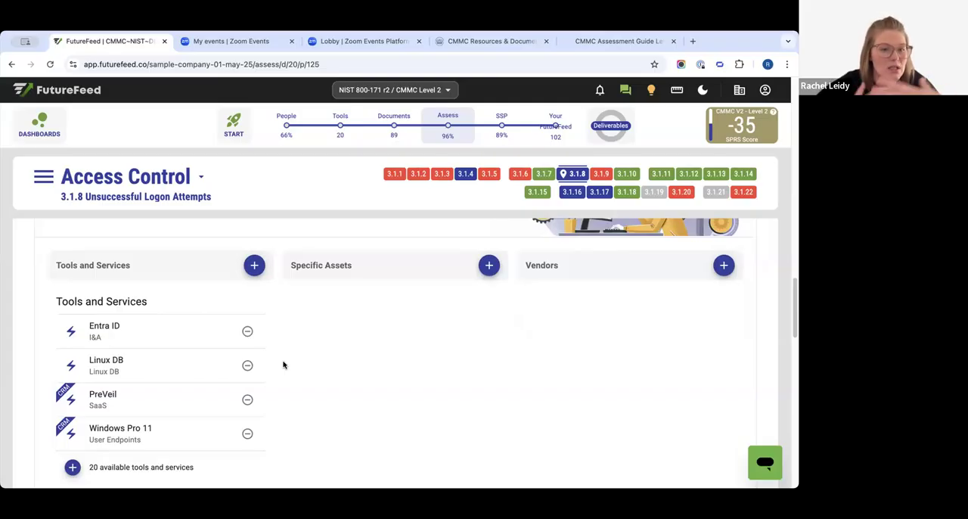
{"action": "scroll", "coordinate": [335, 274], "scroll_direction": "down", "scroll_amount": 1}
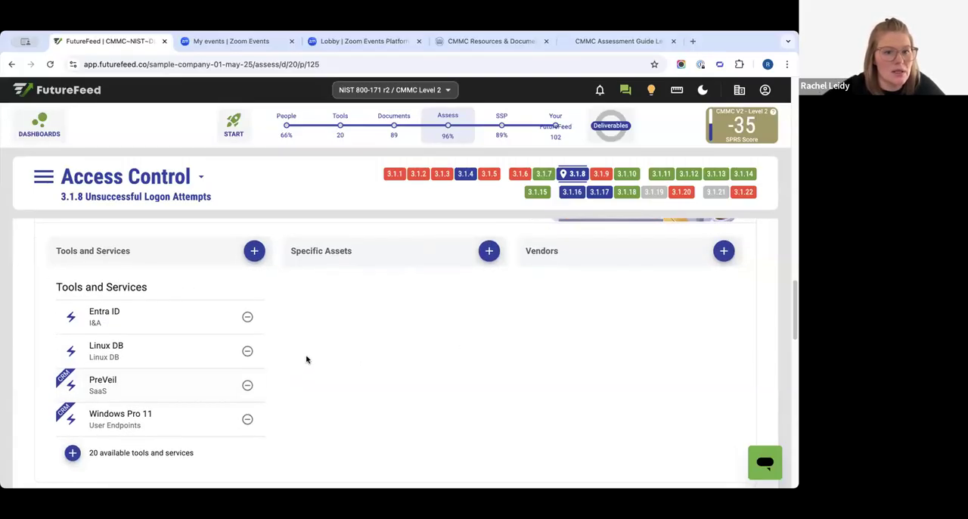
{"action": "scroll", "coordinate": [325, 361], "scroll_direction": "down", "scroll_amount": 1}
{"action": "scroll", "coordinate": [401, 338], "scroll_direction": "down", "scroll_amount": 5}
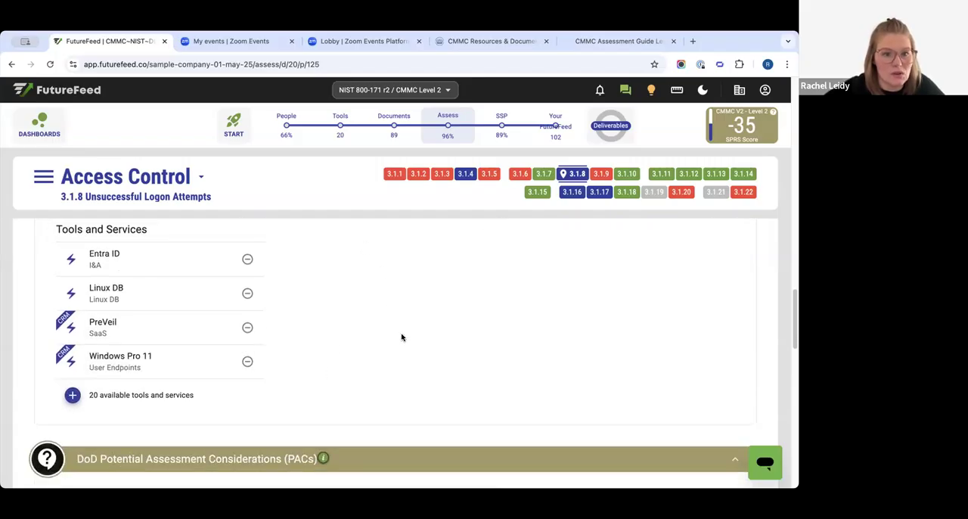
- Open the DoD Potential Assessment Consideration for objective a, and preview the Implementation Details for a Yes answer
{"action": "scroll", "coordinate": [403, 334], "scroll_direction": "down", "scroll_amount": 3}
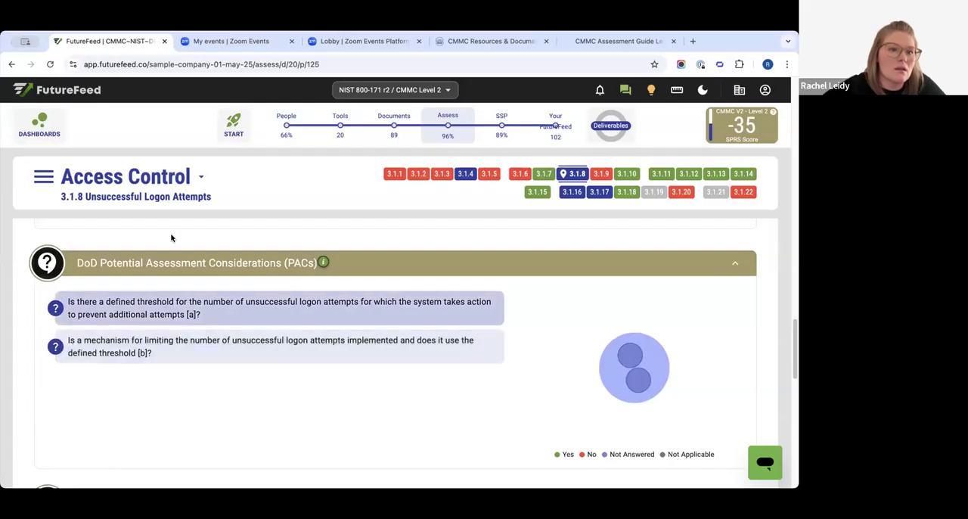
{"action": "left_click_drag", "start_coordinate": [271, 260], "coordinate": [376, 274]}
{"action": "left_click", "coordinate": [402, 266]}
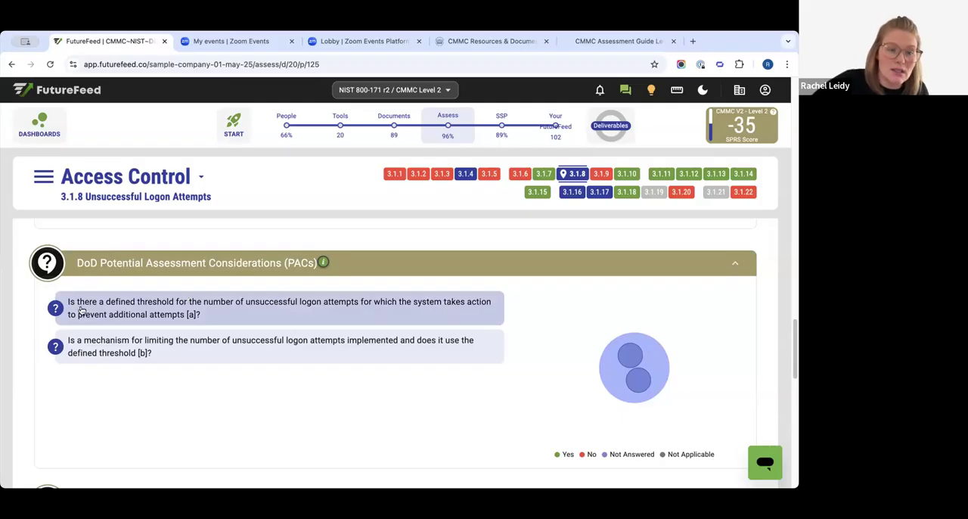
{"action": "left_click", "coordinate": [172, 314]}
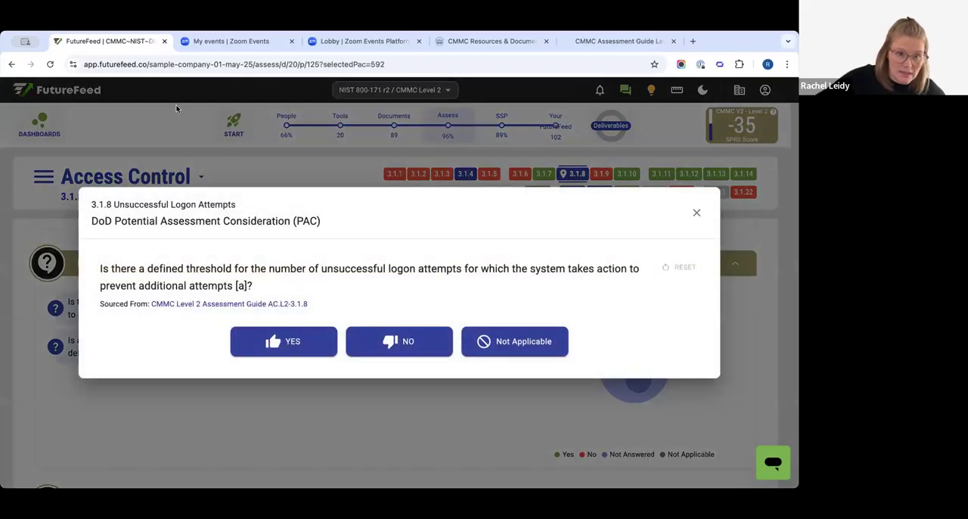
{"action": "left_click_drag", "start_coordinate": [131, 265], "coordinate": [303, 284]}
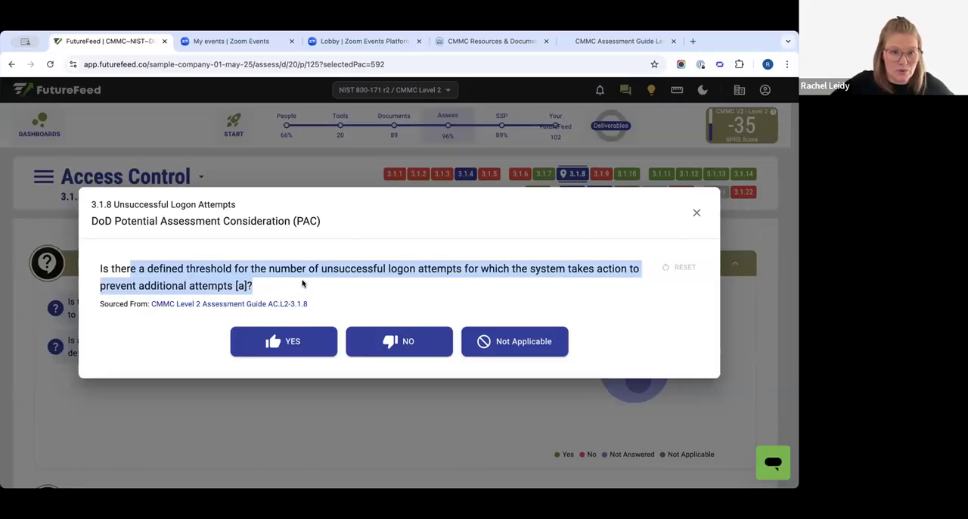
{"action": "left_click", "coordinate": [305, 342]}
{"action": "left_click_drag", "start_coordinate": [150, 318], "coordinate": [199, 395]}
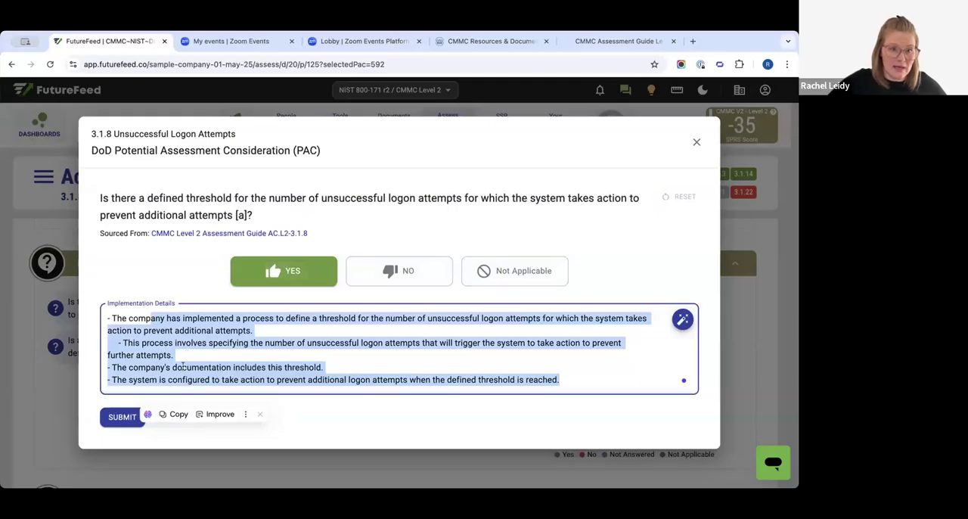
- Switch the consideration's answer to No, read through the POA&M Description, and close the dialog without submitting
{"action": "left_click", "coordinate": [382, 273]}
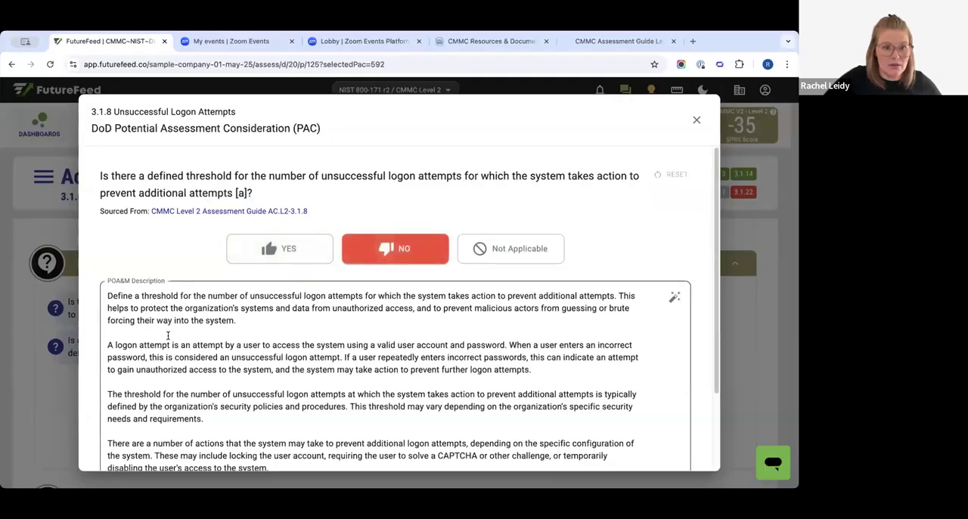
{"action": "left_click_drag", "start_coordinate": [142, 296], "coordinate": [235, 443]}
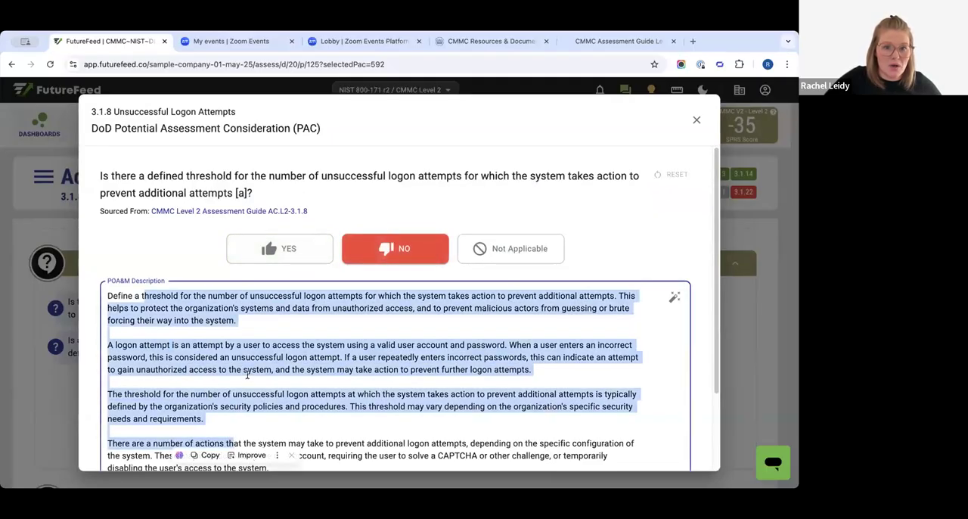
{"action": "scroll", "coordinate": [247, 374], "scroll_direction": "down", "scroll_amount": 1}
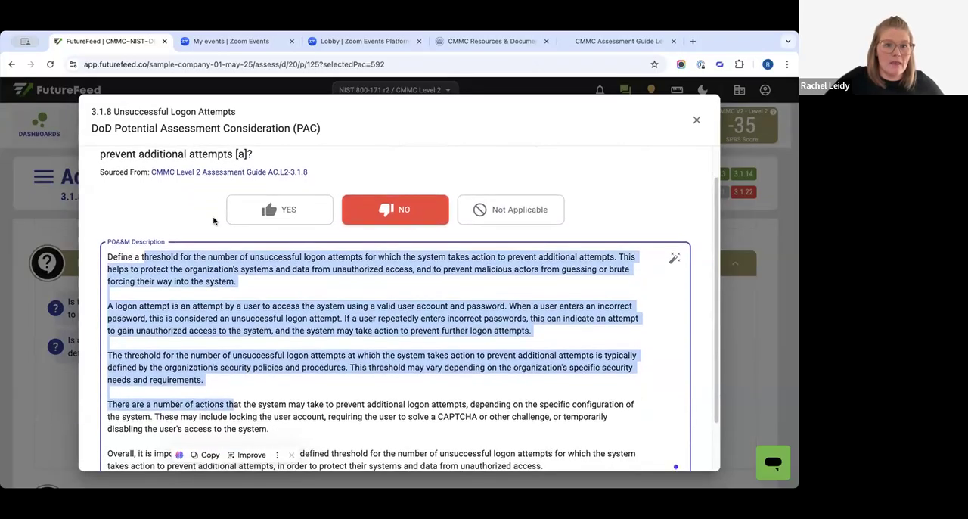
{"action": "scroll", "coordinate": [131, 431], "scroll_direction": "down", "scroll_amount": 2}
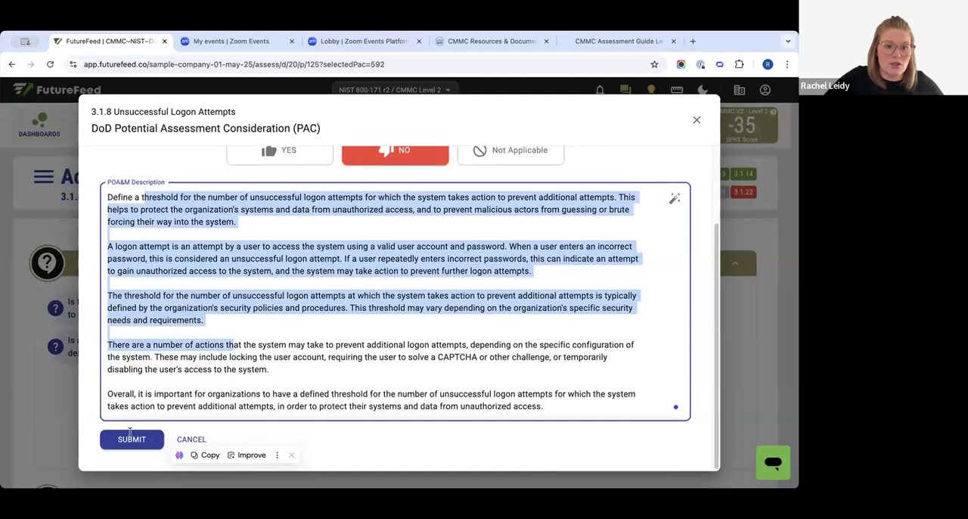
{"action": "scroll", "coordinate": [106, 363], "scroll_direction": "up", "scroll_amount": 2}
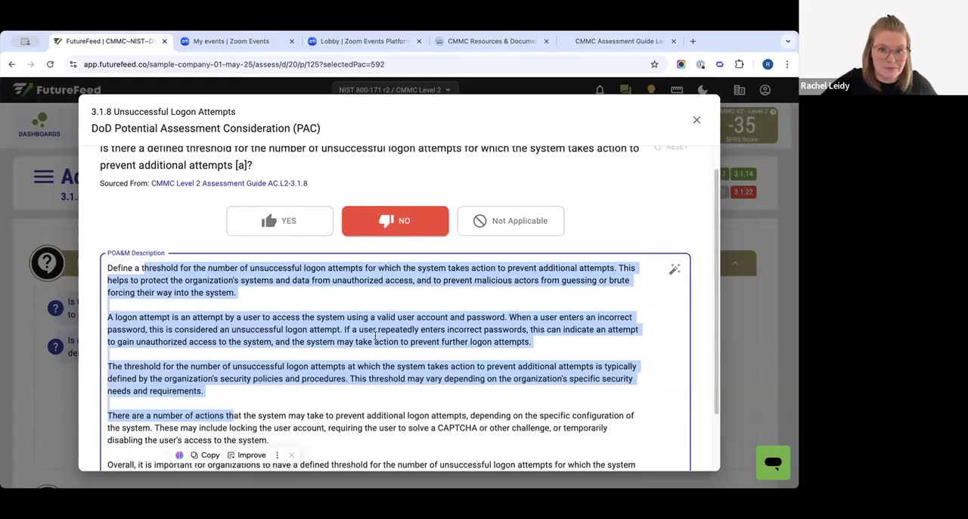
{"action": "scroll", "coordinate": [374, 335], "scroll_direction": "up", "scroll_amount": 1}
{"action": "left_click", "coordinate": [603, 157]}
{"action": "key", "text": "Escape"}
- Review the Additional Artifacts section for uploading screenshots and other files that validate the requirement
{"action": "scroll", "coordinate": [232, 352], "scroll_direction": "down", "scroll_amount": 5}
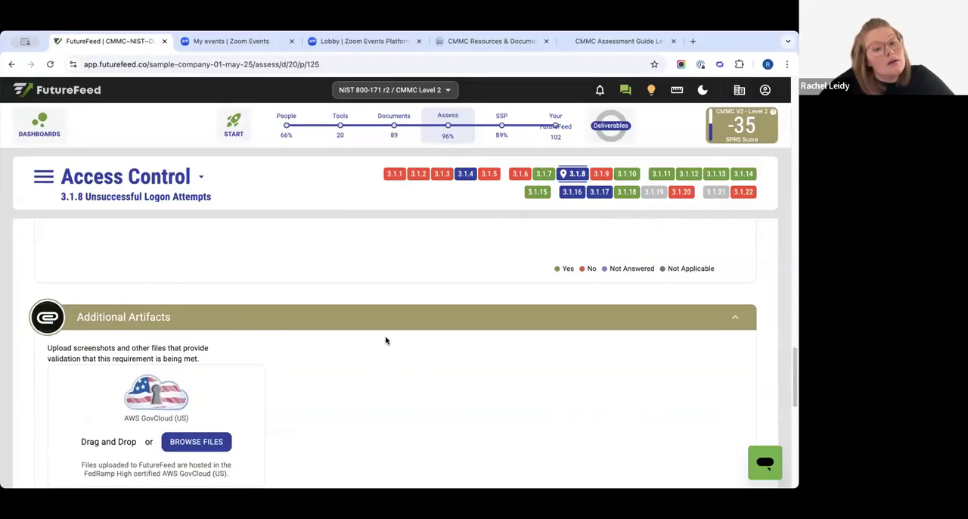
{"action": "scroll", "coordinate": [389, 342], "scroll_direction": "down", "scroll_amount": 2}
{"action": "scroll", "coordinate": [304, 297], "scroll_direction": "up", "scroll_amount": 1}
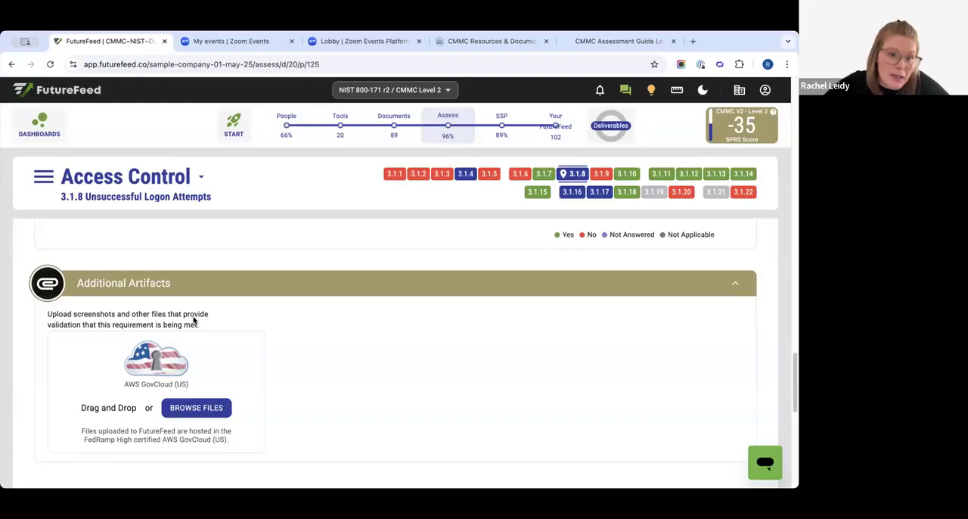
{"action": "scroll", "coordinate": [191, 325], "scroll_direction": "up", "scroll_amount": 3}
{"action": "scroll", "coordinate": [191, 337], "scroll_direction": "down", "scroll_amount": 4}
{"action": "left_click_drag", "start_coordinate": [105, 250], "coordinate": [201, 252]}
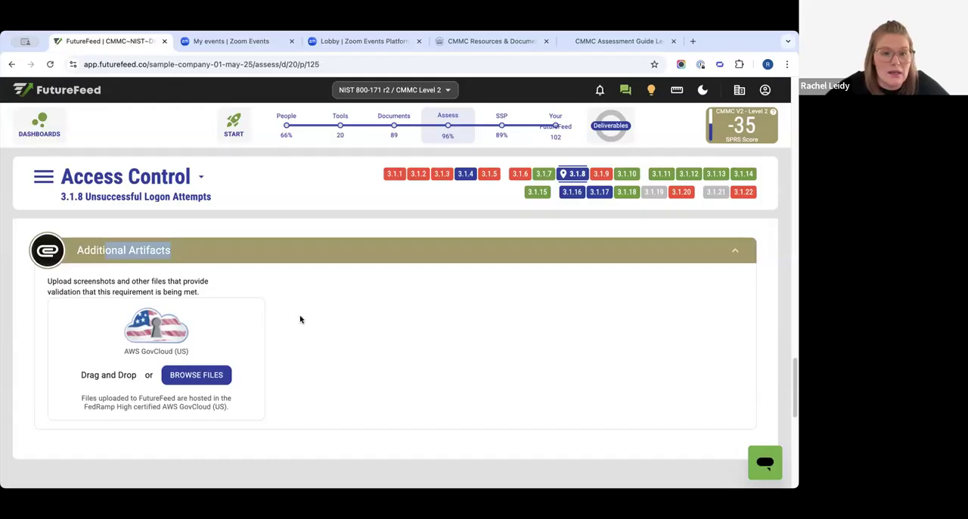
- Return past the tools and services under Test to the Access Control Policy listed under Examine
{"action": "scroll", "coordinate": [293, 319], "scroll_direction": "up", "scroll_amount": 3}
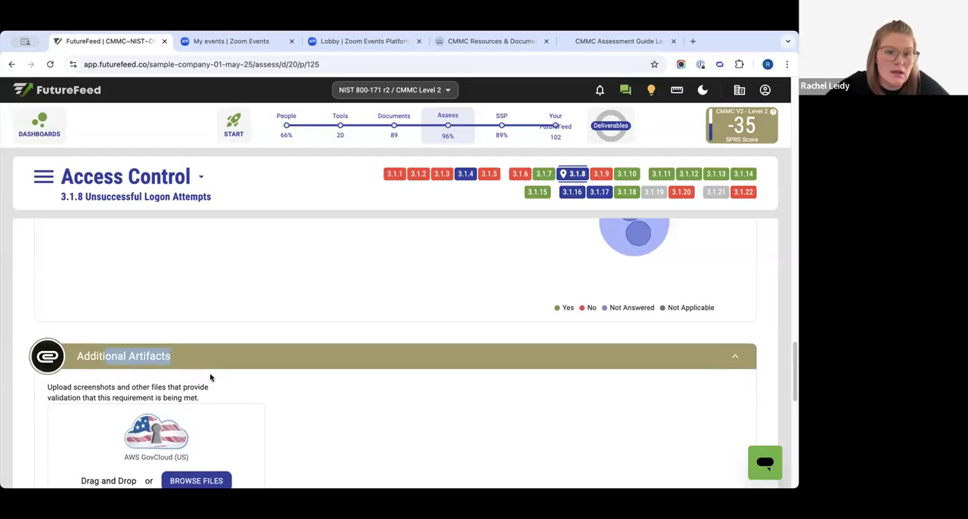
{"action": "scroll", "coordinate": [209, 376], "scroll_direction": "up", "scroll_amount": 7}
{"action": "scroll", "coordinate": [208, 391], "scroll_direction": "up", "scroll_amount": 5}
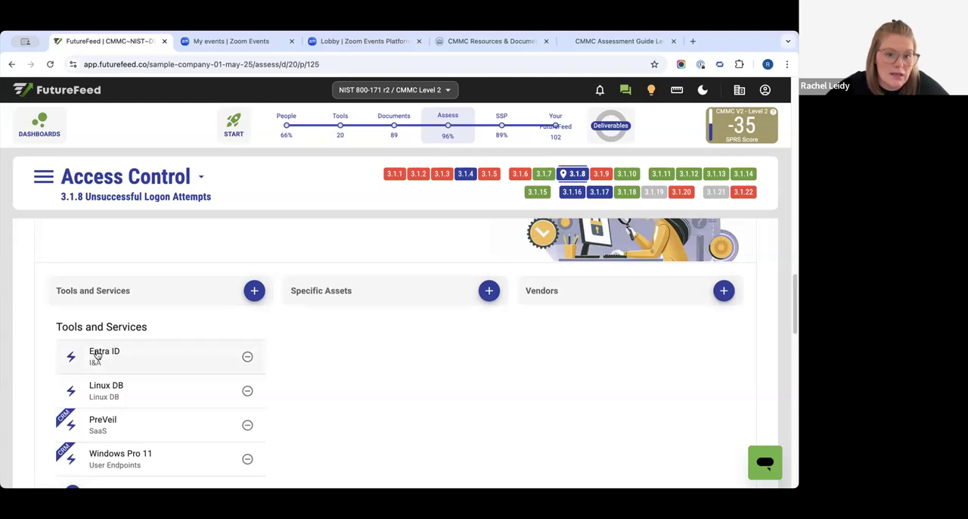
{"action": "scroll", "coordinate": [97, 354], "scroll_direction": "up", "scroll_amount": 5}
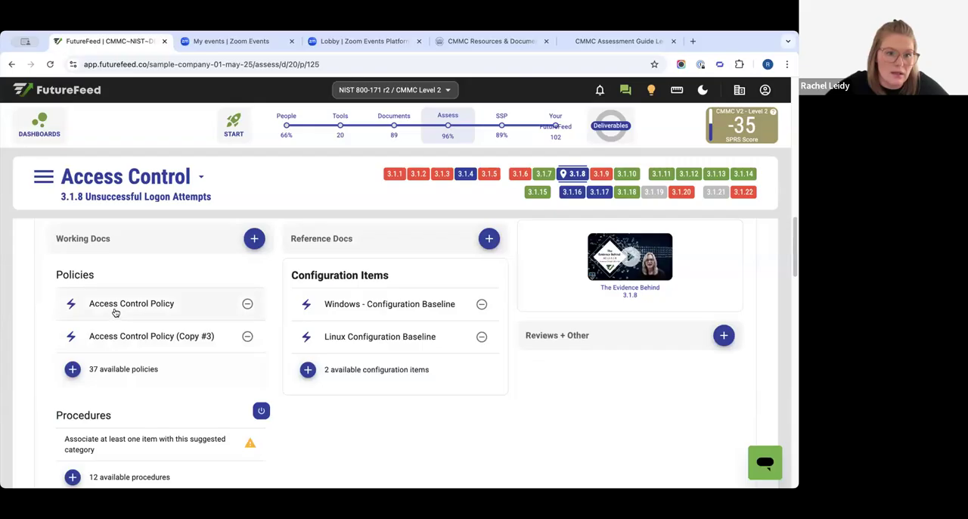
{"action": "scroll", "coordinate": [117, 317], "scroll_direction": "up", "scroll_amount": 1}
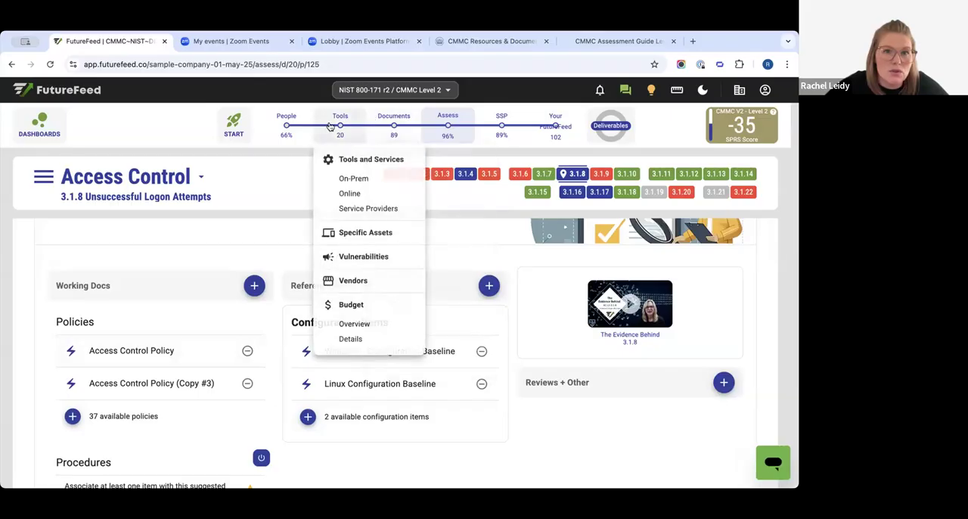
- Open the Access Control Policy listed under Policies, check its evidence, and close the document dialog
{"action": "left_click", "coordinate": [113, 352]}
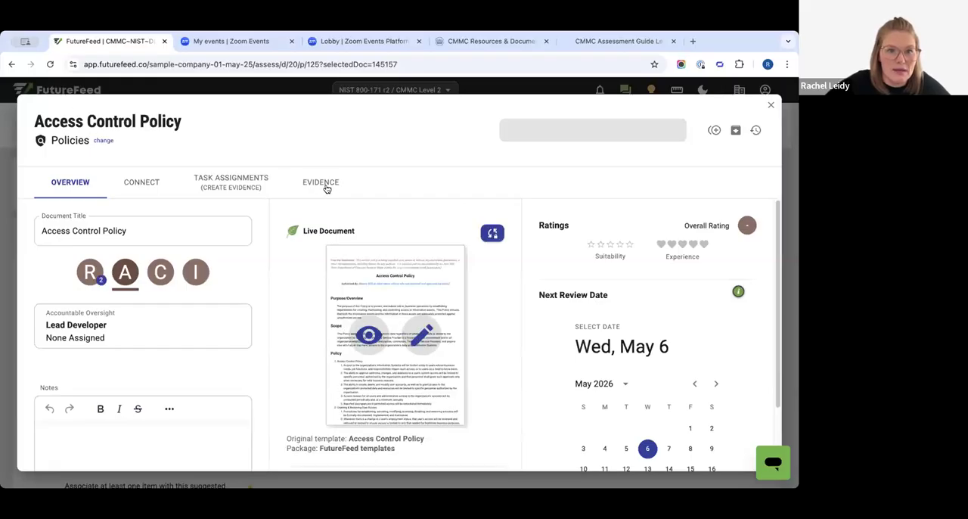
{"action": "left_click", "coordinate": [329, 189]}
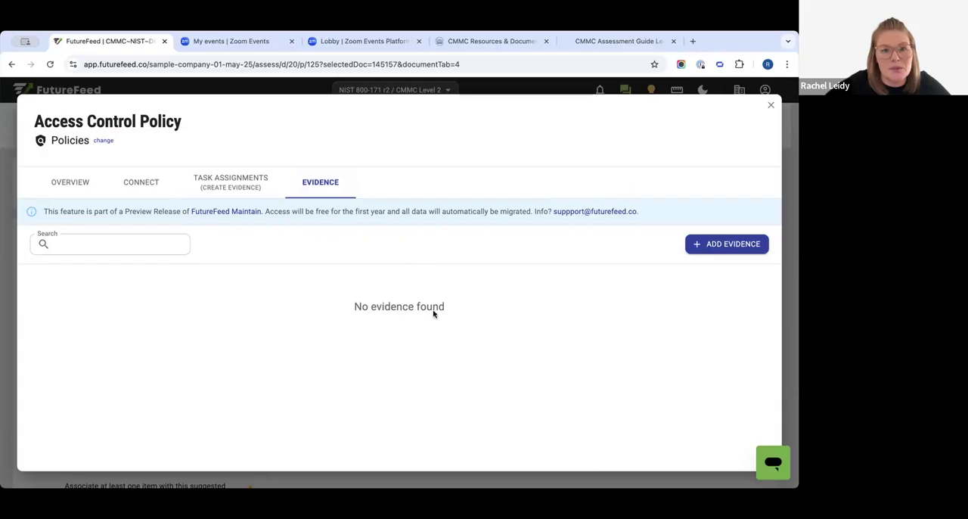
{"action": "left_click", "coordinate": [771, 105]}
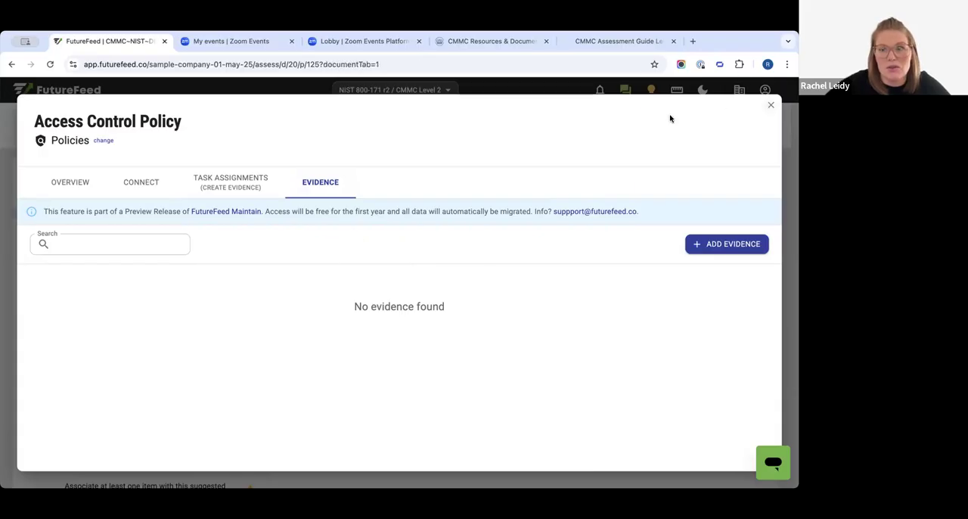
- Go to the company's working documents, filter them to policies, and open the Acceptable Use Policy for editing
{"action": "mouse_move", "coordinate": [331, 112]}
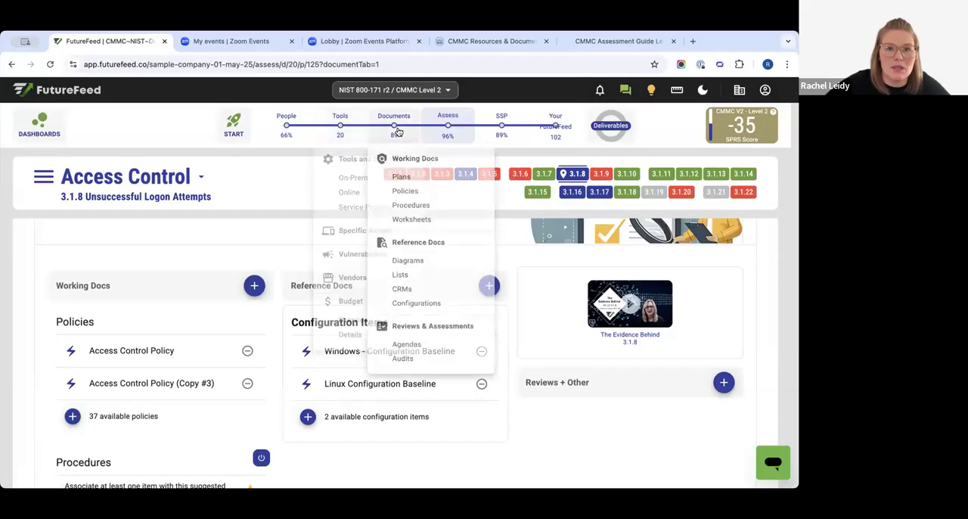
{"action": "left_click", "coordinate": [394, 121]}
{"action": "scroll", "coordinate": [227, 205], "scroll_direction": "down", "scroll_amount": 4}
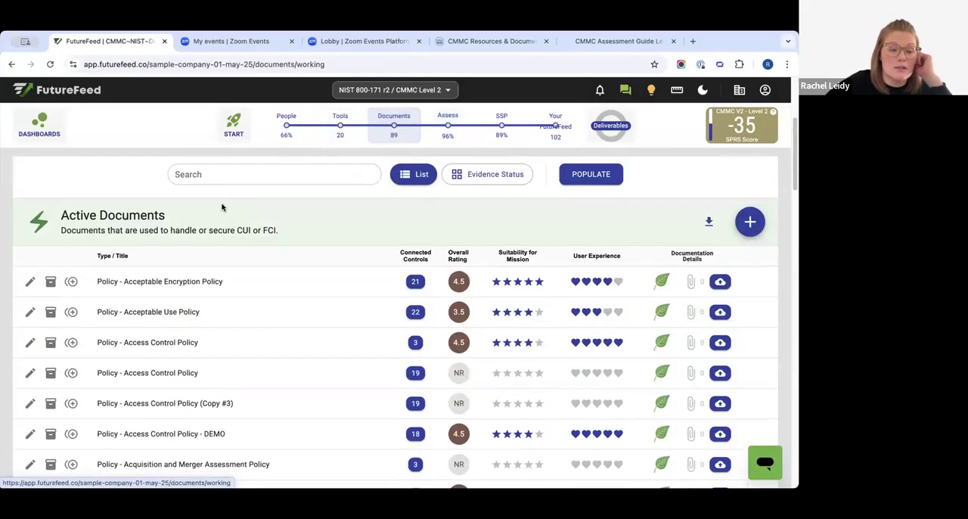
{"action": "scroll", "coordinate": [283, 242], "scroll_direction": "down", "scroll_amount": 1}
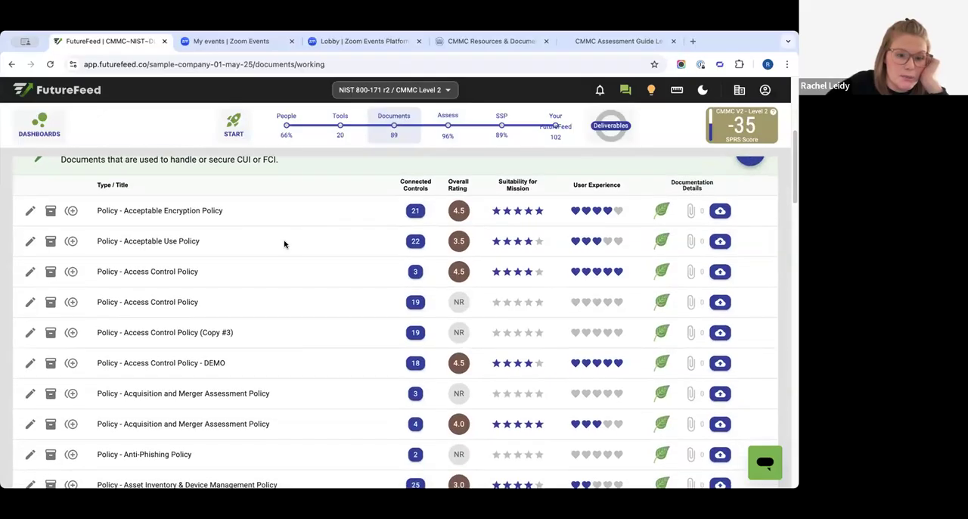
{"action": "scroll", "coordinate": [289, 243], "scroll_direction": "up", "scroll_amount": 4}
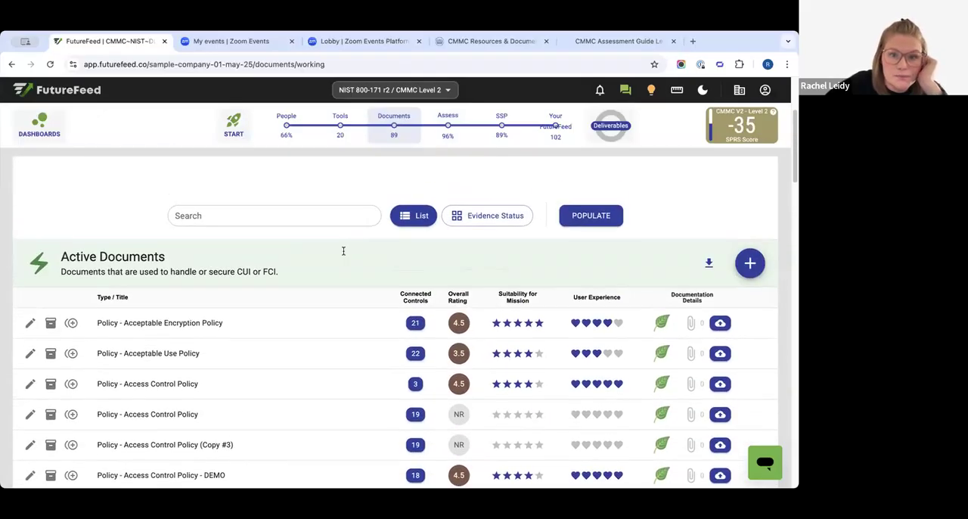
{"action": "left_click", "coordinate": [225, 226]}
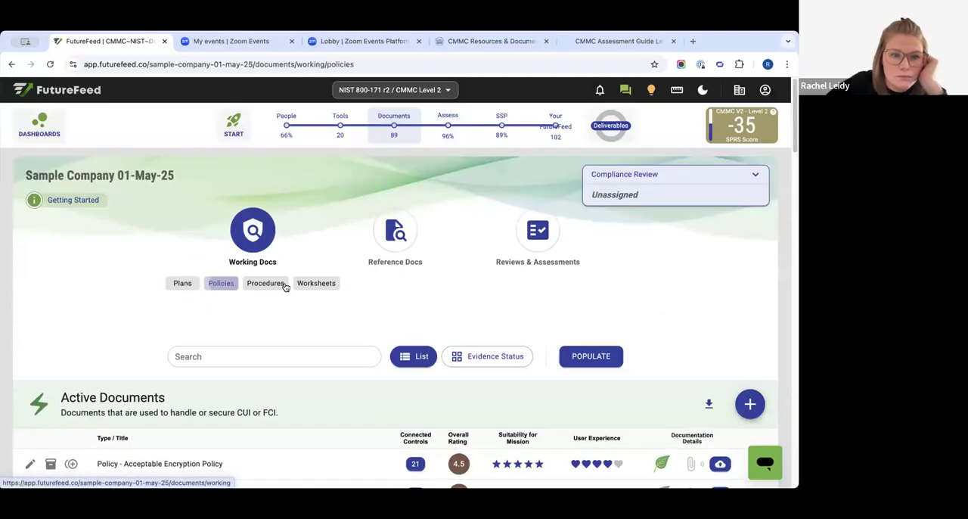
{"action": "scroll", "coordinate": [283, 288], "scroll_direction": "down", "scroll_amount": 4}
{"action": "scroll", "coordinate": [283, 290], "scroll_direction": "down", "scroll_amount": 1}
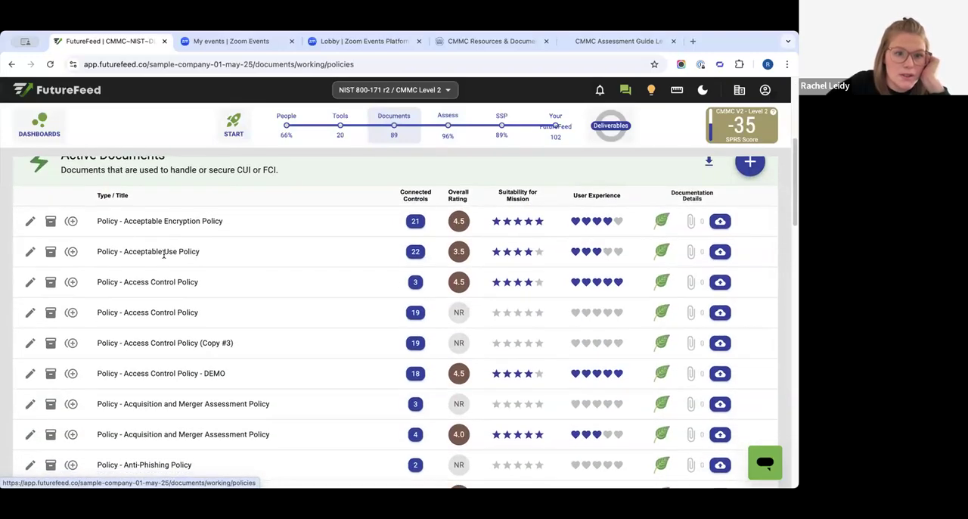
{"action": "left_click", "coordinate": [30, 251]}
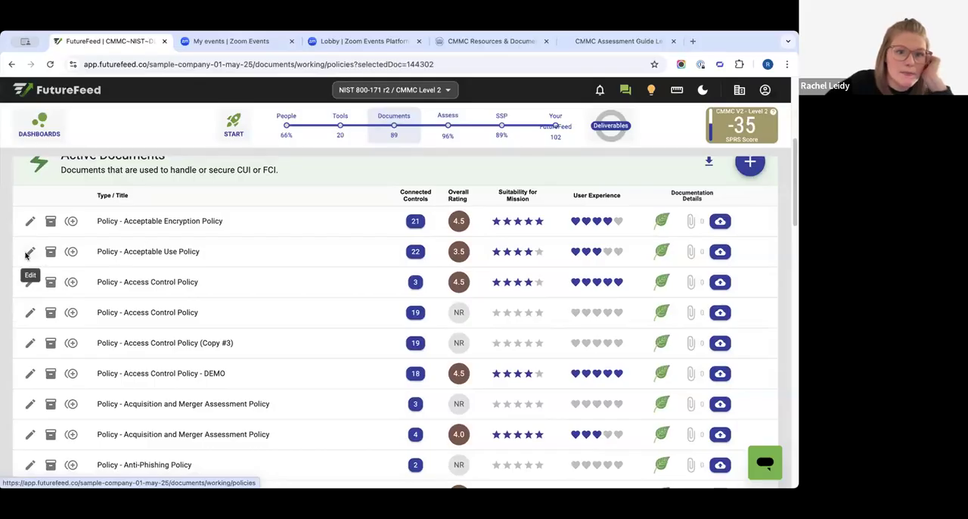
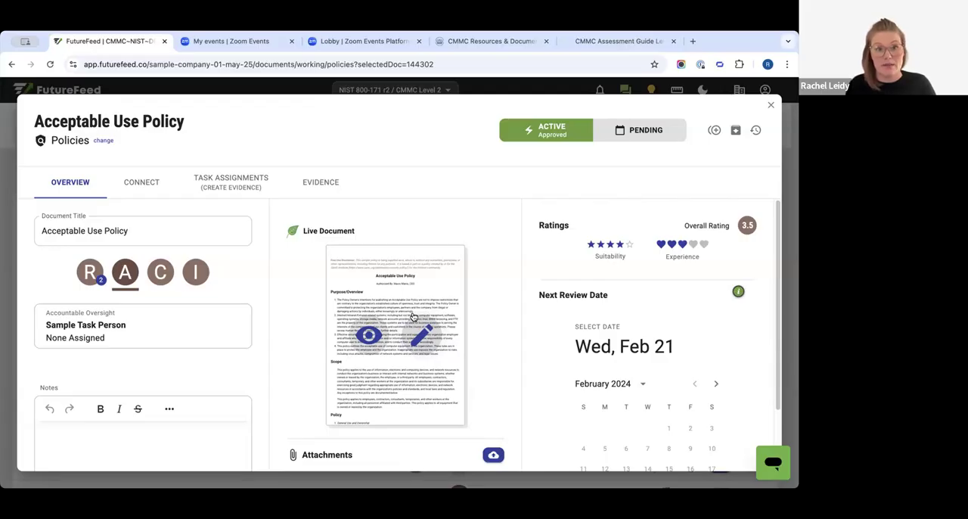
- Review the CMMC controls connected to the Acceptable Use Policy and close the document
{"action": "left_click", "coordinate": [144, 183]}
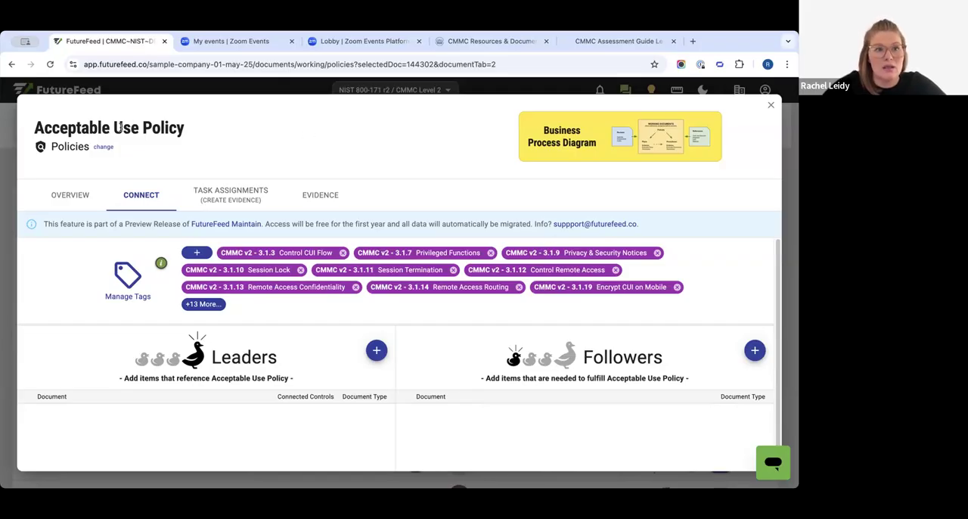
{"action": "left_click_drag", "start_coordinate": [59, 129], "coordinate": [185, 129]}
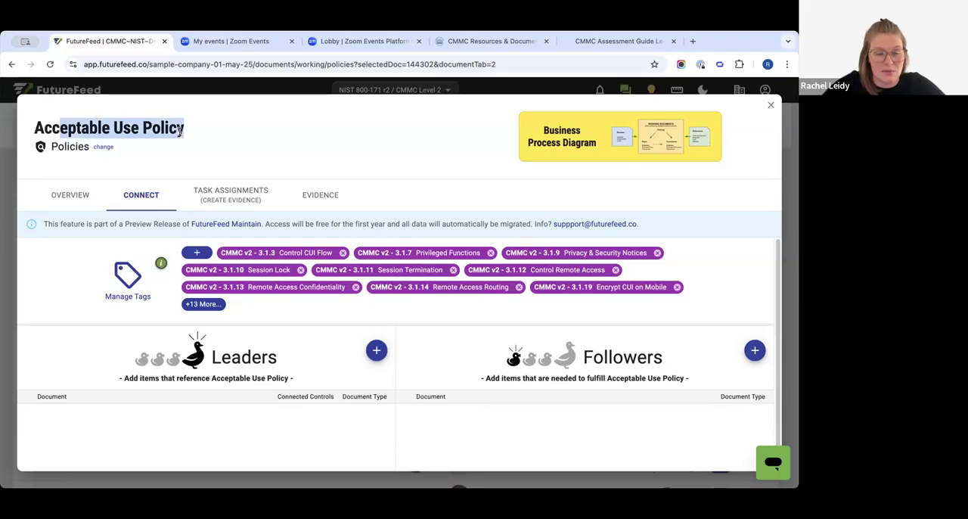
{"action": "left_click", "coordinate": [250, 148]}
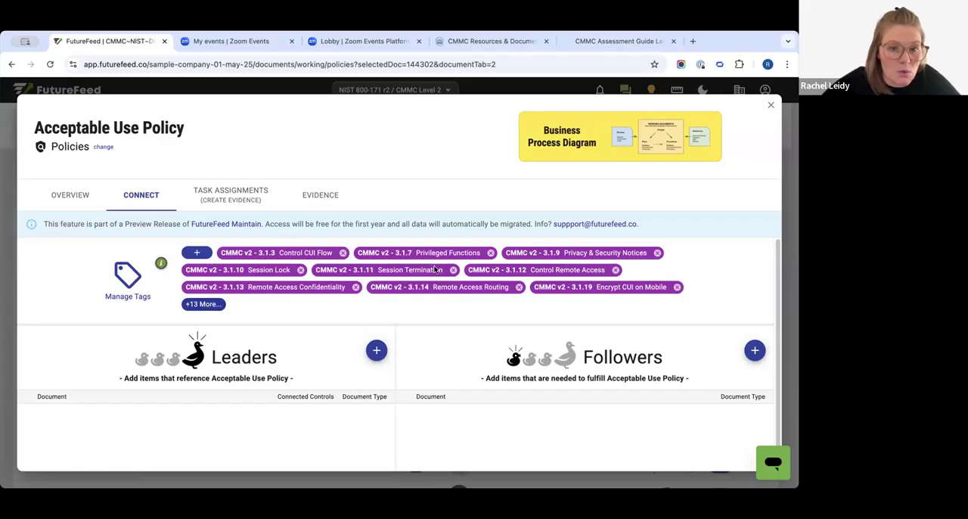
{"action": "left_click", "coordinate": [771, 105]}
- Open control 3.1.1 from the CMMC Level 2 assessment and view its Additional Artifacts section
{"action": "mouse_move", "coordinate": [394, 133]}
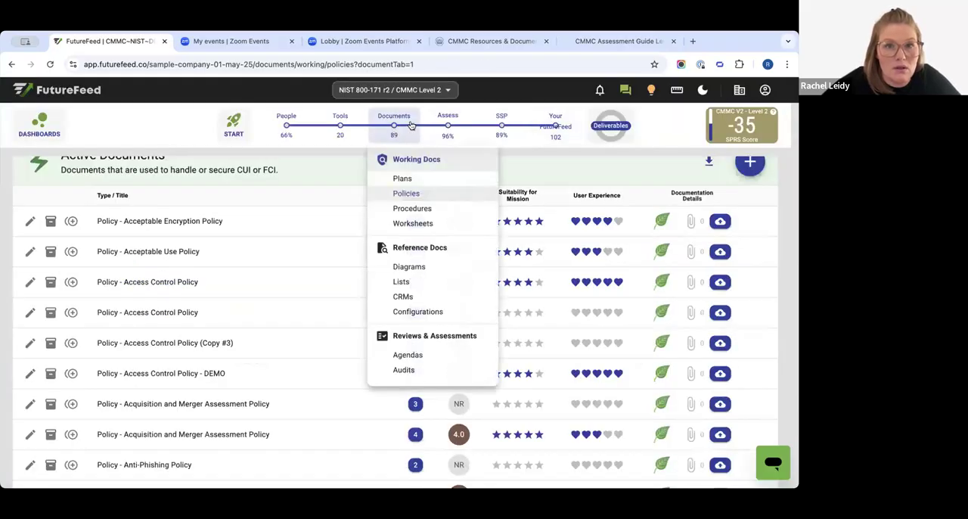
{"action": "left_click", "coordinate": [448, 123]}
{"action": "left_click", "coordinate": [244, 377]}
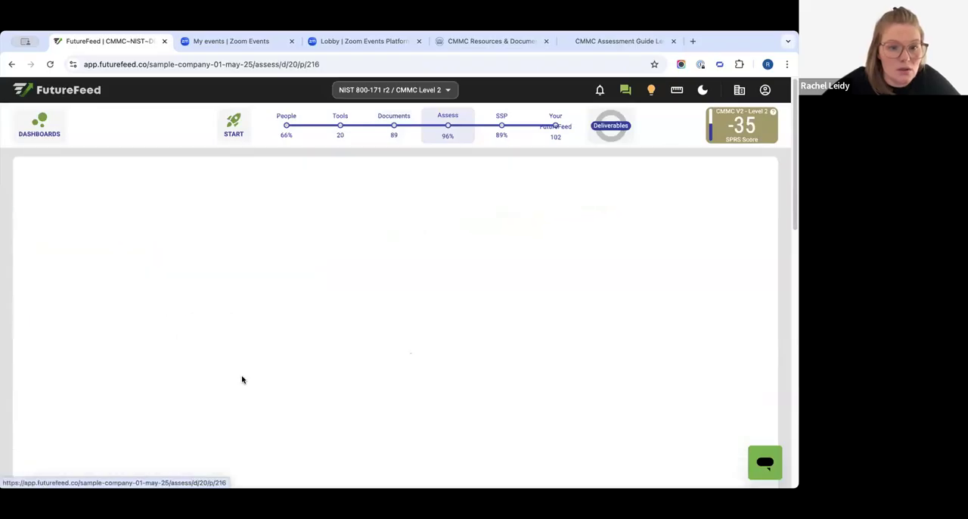
{"action": "scroll", "coordinate": [235, 275], "scroll_direction": "down", "scroll_amount": 20}
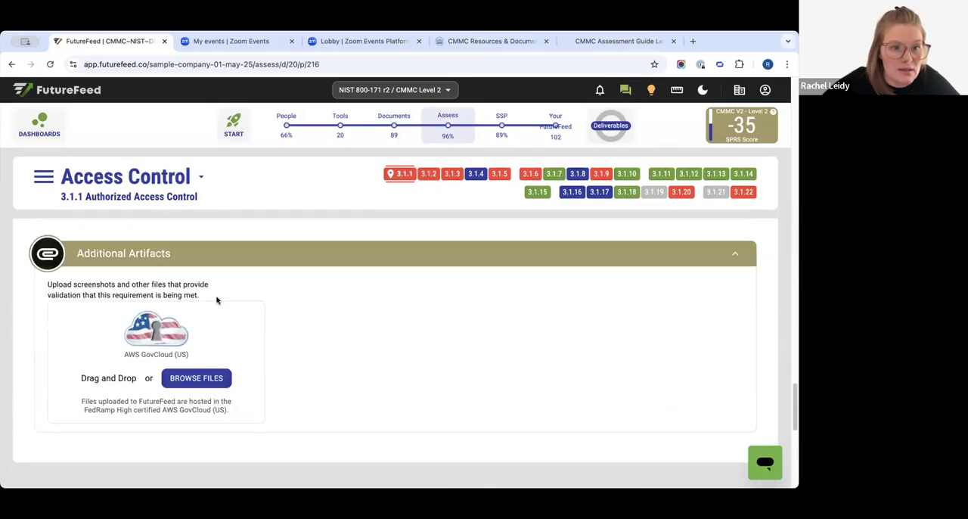
{"action": "left_click_drag", "start_coordinate": [100, 253], "coordinate": [192, 255]}
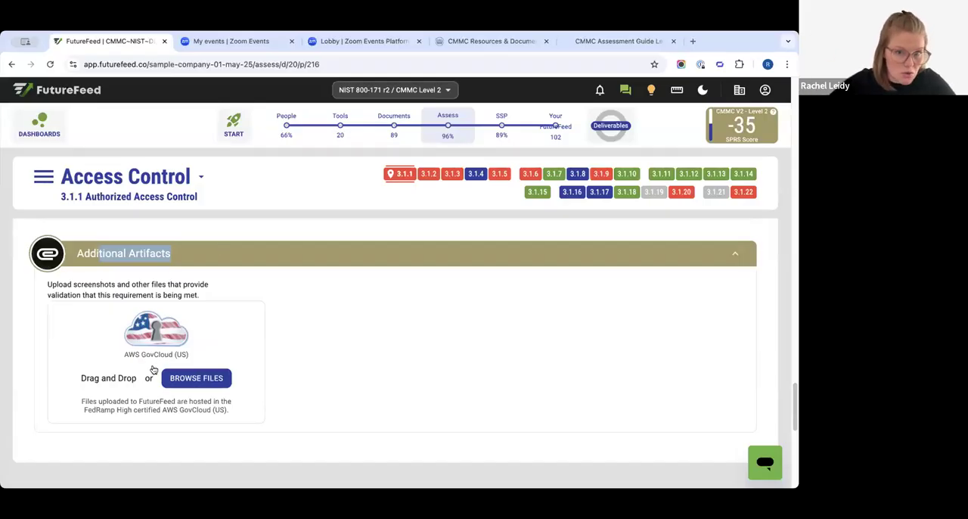
- Return to the policies list, reopen the Acceptable Use Policy, and check its evidence and connected controls
{"action": "left_click", "coordinate": [11, 64]}
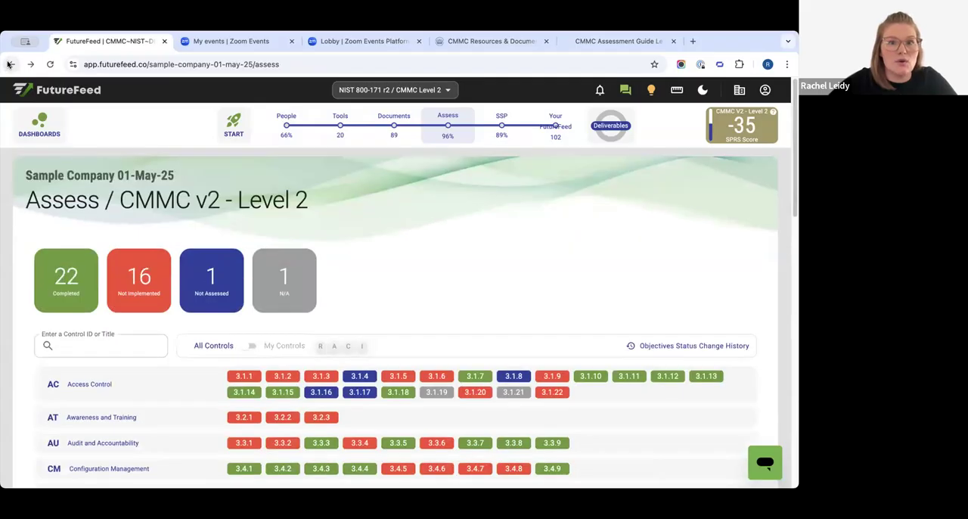
{"action": "left_click", "coordinate": [11, 65]}
{"action": "scroll", "coordinate": [111, 185], "scroll_direction": "up", "scroll_amount": 1}
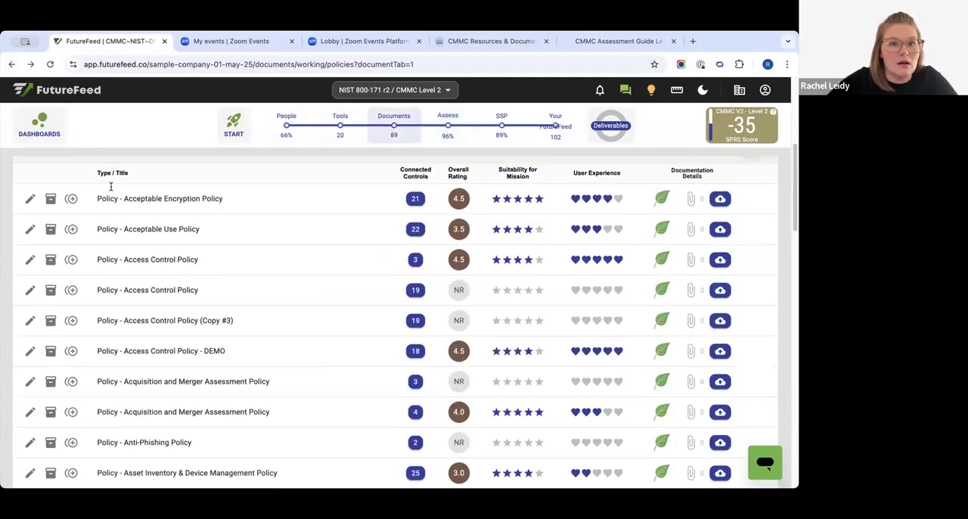
{"action": "left_click", "coordinate": [30, 268]}
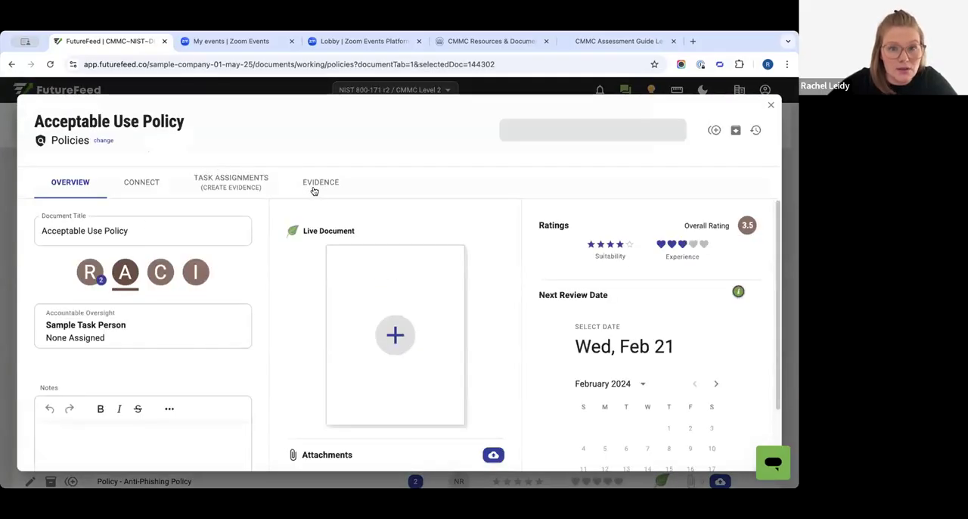
{"action": "left_click", "coordinate": [316, 186]}
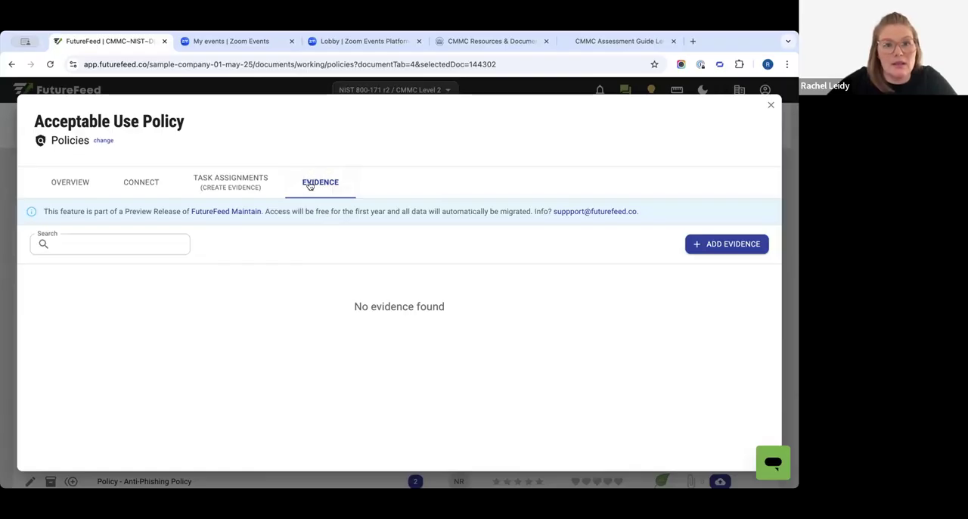
{"action": "left_click_drag", "start_coordinate": [59, 121], "coordinate": [190, 124]}
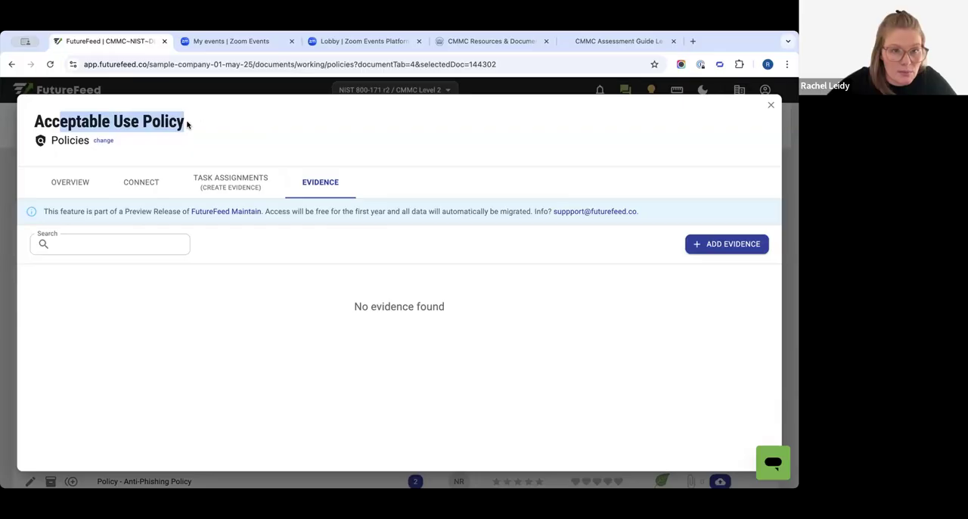
{"action": "left_click", "coordinate": [144, 182]}
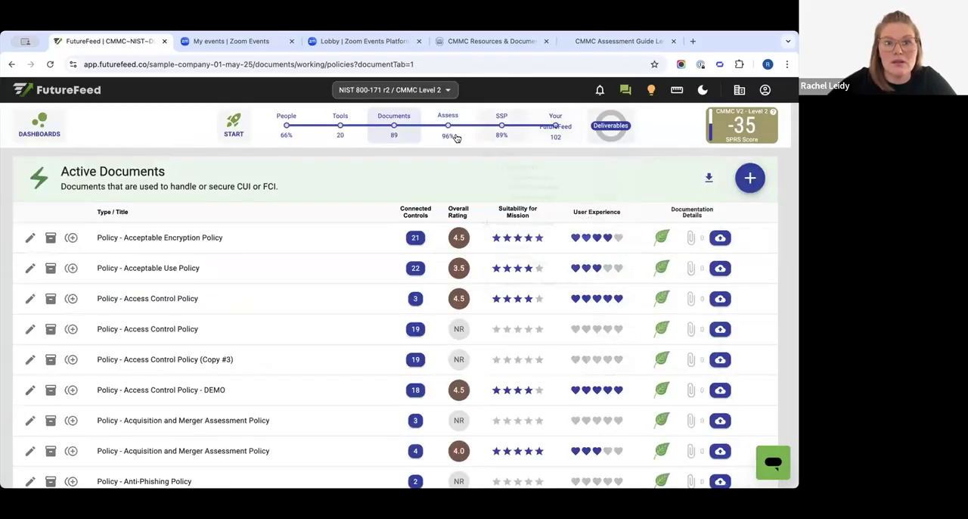
- Open control 3.1.3 Control CUI Flow in the assessment and find the policies listed under Examine
{"action": "left_click", "coordinate": [448, 129]}
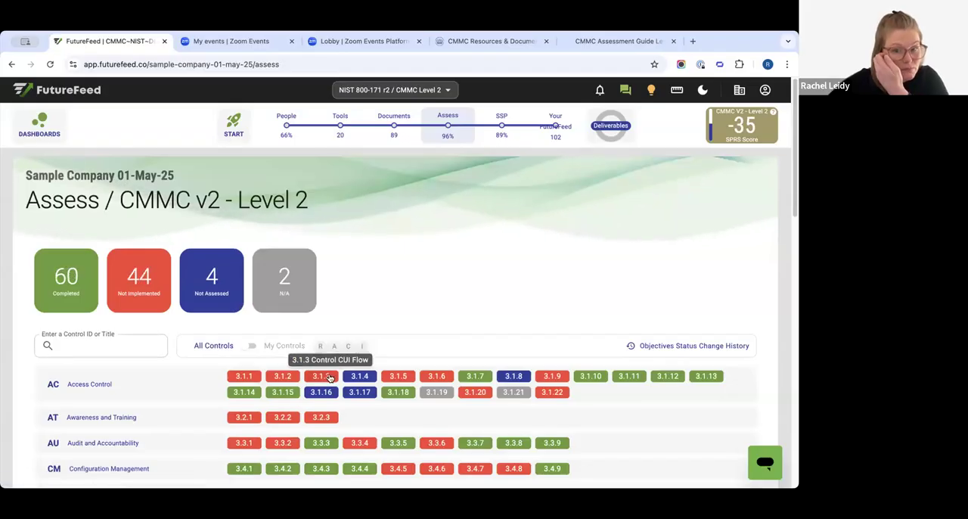
{"action": "left_click", "coordinate": [321, 376]}
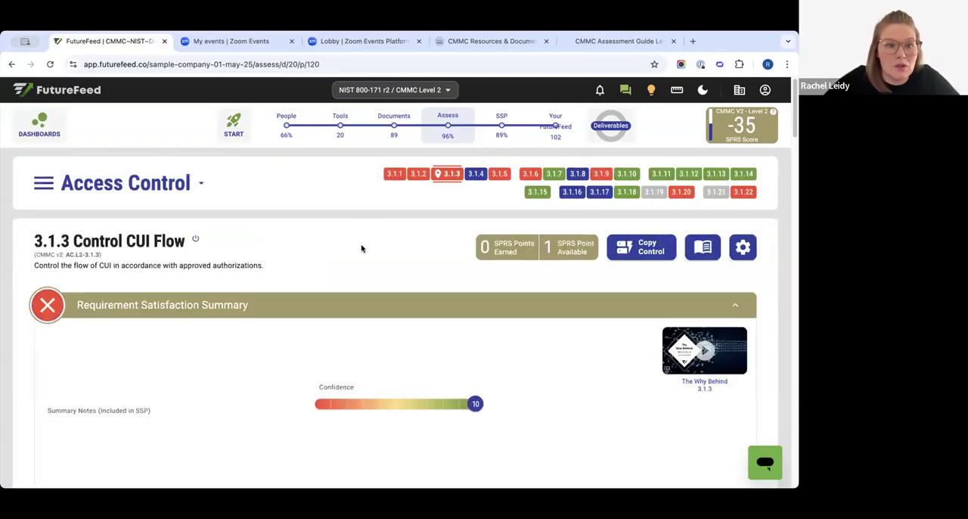
{"action": "scroll", "coordinate": [371, 359], "scroll_direction": "down", "scroll_amount": 5}
{"action": "scroll", "coordinate": [393, 365], "scroll_direction": "down", "scroll_amount": 5}
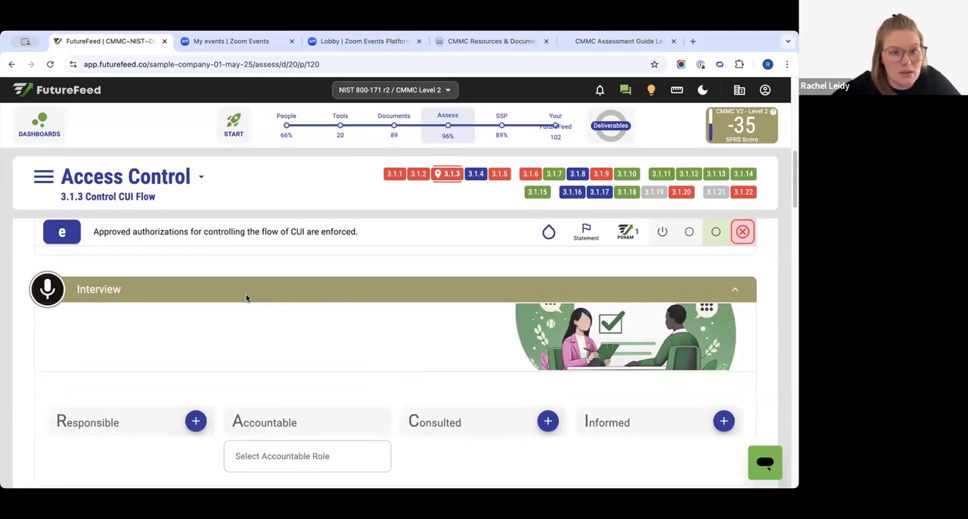
{"action": "scroll", "coordinate": [246, 298], "scroll_direction": "down", "scroll_amount": 2}
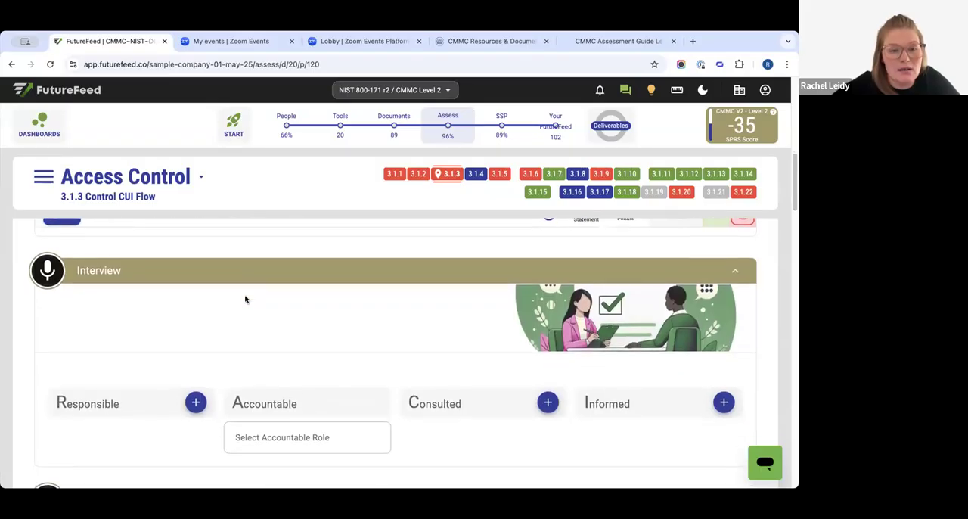
{"action": "scroll", "coordinate": [245, 299], "scroll_direction": "down", "scroll_amount": 4}
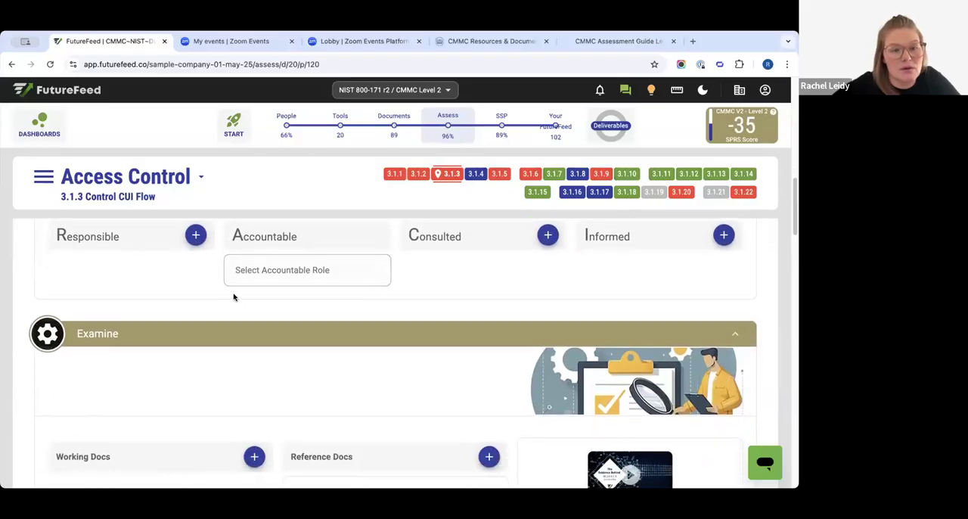
{"action": "scroll", "coordinate": [233, 294], "scroll_direction": "down", "scroll_amount": 2}
{"action": "scroll", "coordinate": [252, 287], "scroll_direction": "down", "scroll_amount": 3}
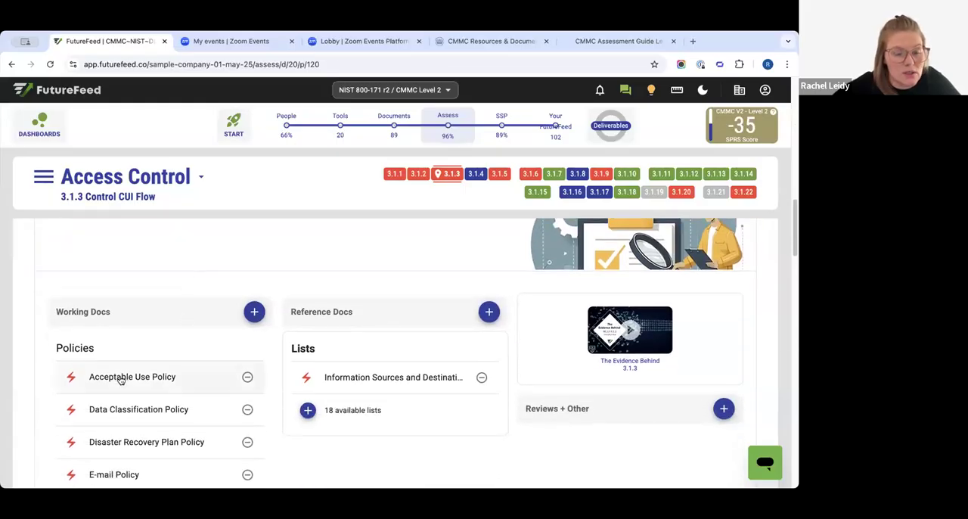
- Open the Acceptable Use Policy from control 3.1.3, check its evidence, and close the document
{"action": "left_click", "coordinate": [118, 378]}
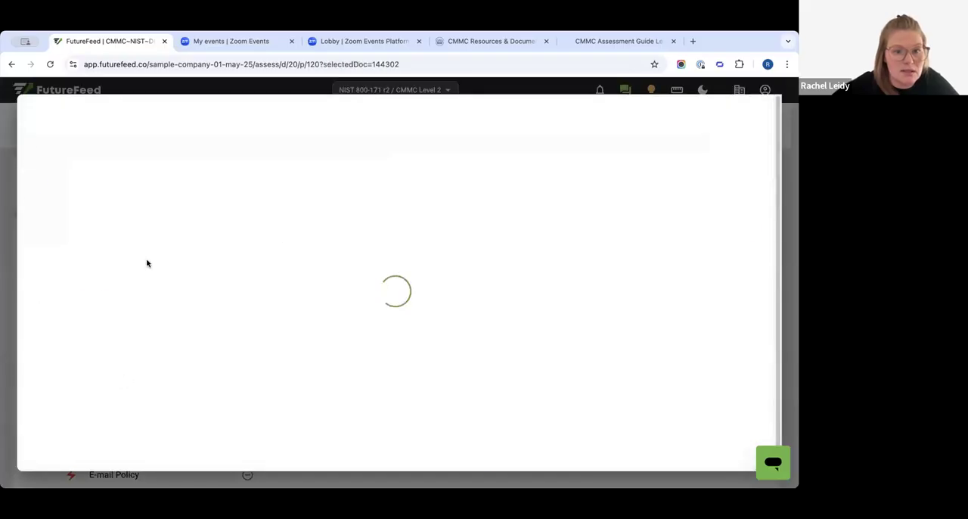
{"action": "left_click", "coordinate": [316, 174]}
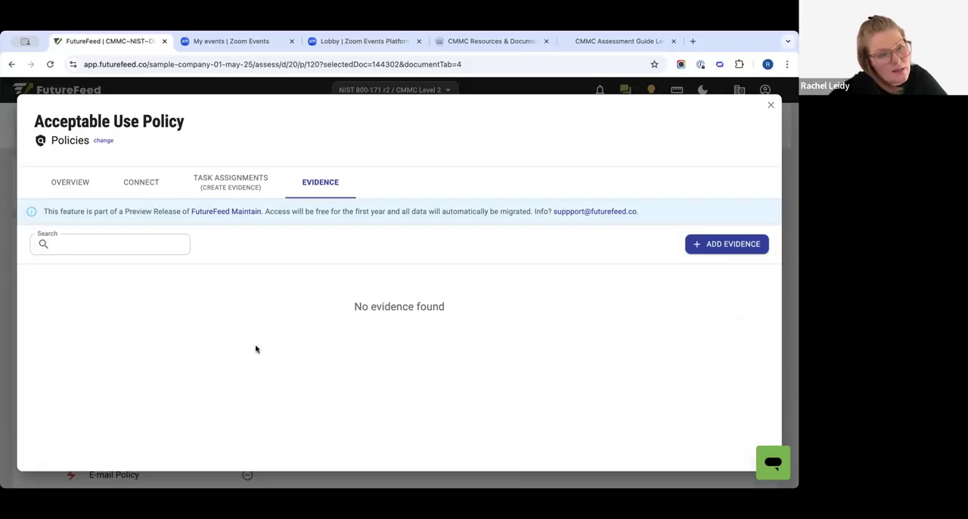
{"action": "left_click", "coordinate": [770, 105]}
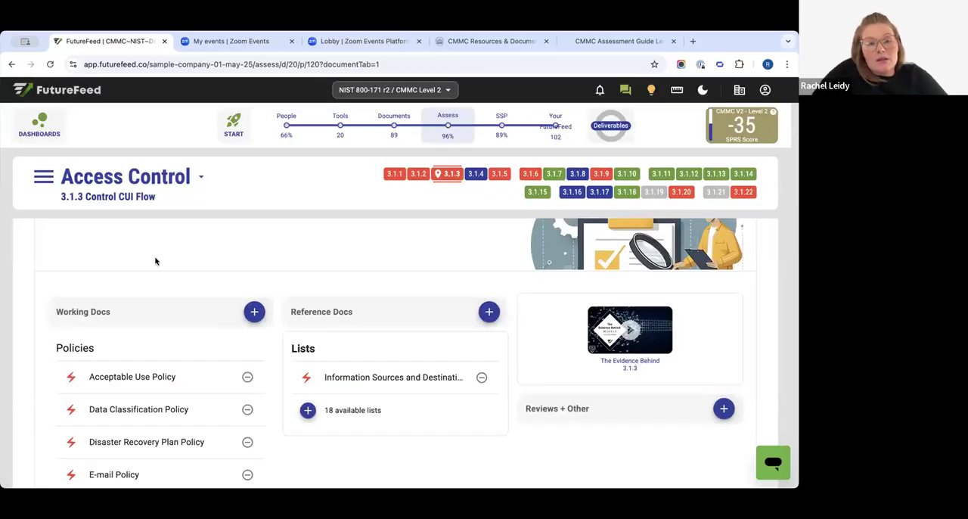
- Reload control 3.1.3 and locate the Additional Artifacts section where validating files are uploaded
{"action": "left_click", "coordinate": [455, 179]}
{"action": "scroll", "coordinate": [368, 282], "scroll_direction": "down", "scroll_amount": 1}
{"action": "scroll", "coordinate": [368, 282], "scroll_direction": "down", "scroll_amount": 15}
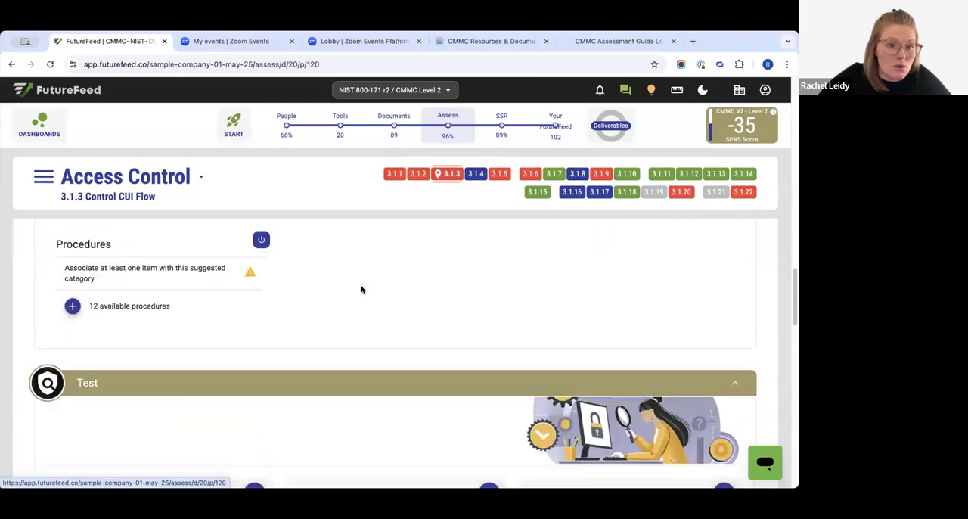
{"action": "scroll", "coordinate": [226, 261], "scroll_direction": "up", "scroll_amount": 1}
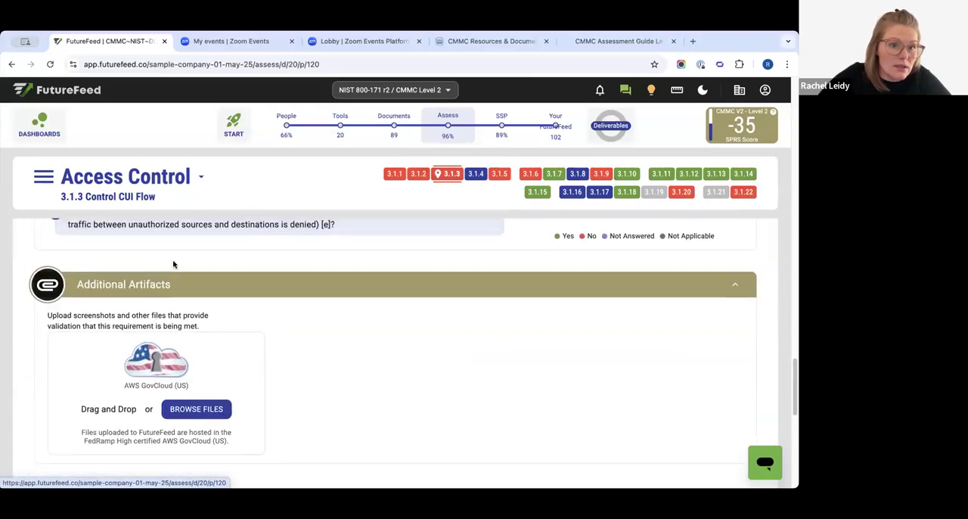
{"action": "left_click_drag", "start_coordinate": [76, 285], "coordinate": [171, 286]}
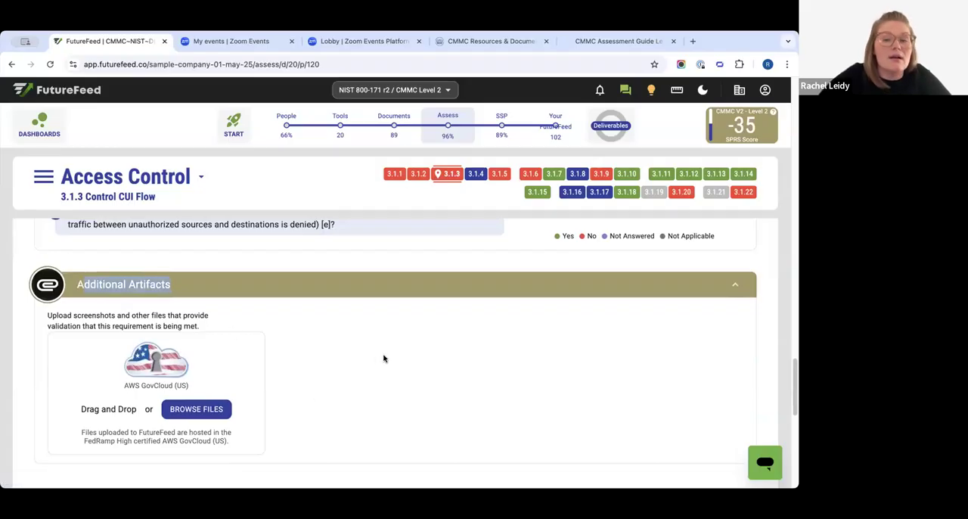
- Go to the company's working documents and filter them to show the active procedures
{"action": "scroll", "coordinate": [358, 363], "scroll_direction": "up", "scroll_amount": 5}
{"action": "scroll", "coordinate": [342, 366], "scroll_direction": "up", "scroll_amount": 2}
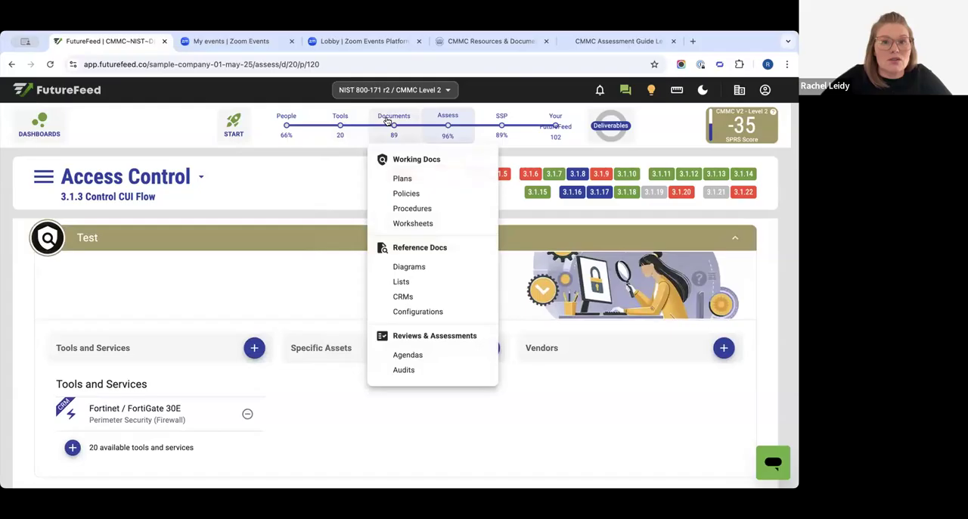
{"action": "left_click", "coordinate": [390, 121]}
{"action": "scroll", "coordinate": [152, 303], "scroll_direction": "down", "scroll_amount": 3}
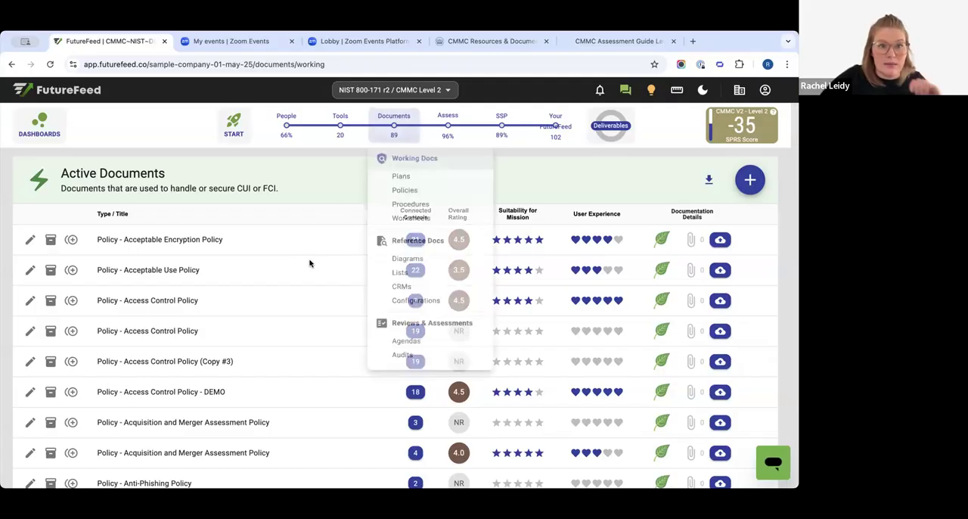
{"action": "scroll", "coordinate": [287, 242], "scroll_direction": "up", "scroll_amount": 2}
{"action": "left_click", "coordinate": [266, 208]}
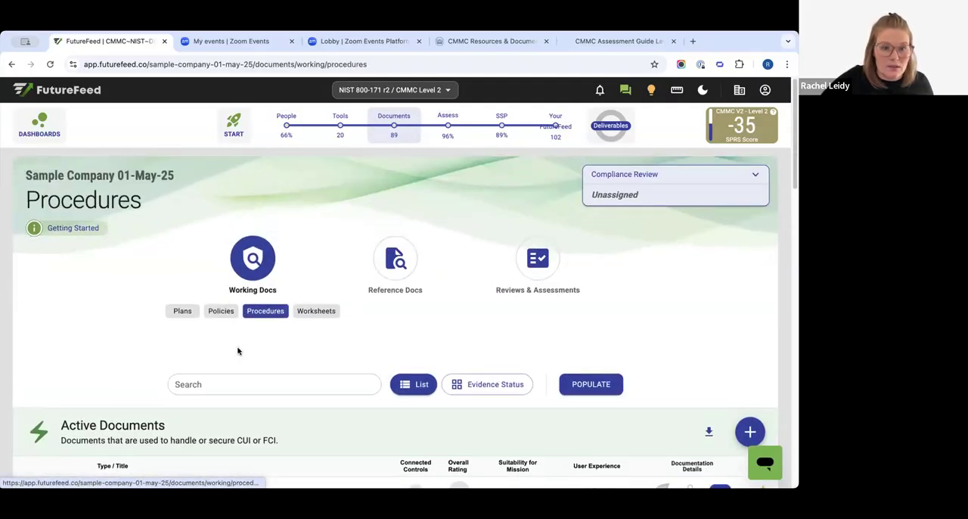
{"action": "scroll", "coordinate": [250, 291], "scroll_direction": "down", "scroll_amount": 3}
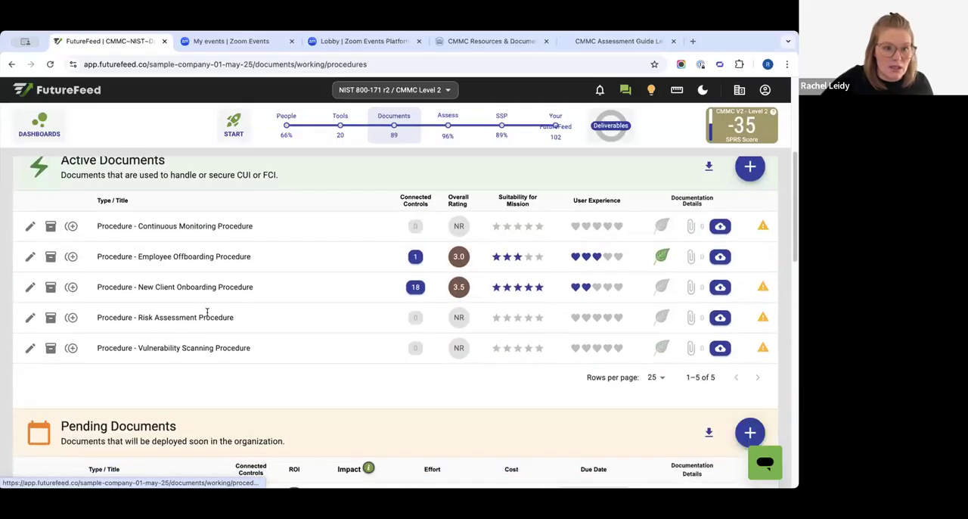
- Open the Risk Assessment Procedure, check its evidence and connected control tags, and close the document
{"action": "left_click_drag", "start_coordinate": [155, 317], "coordinate": [225, 317]}
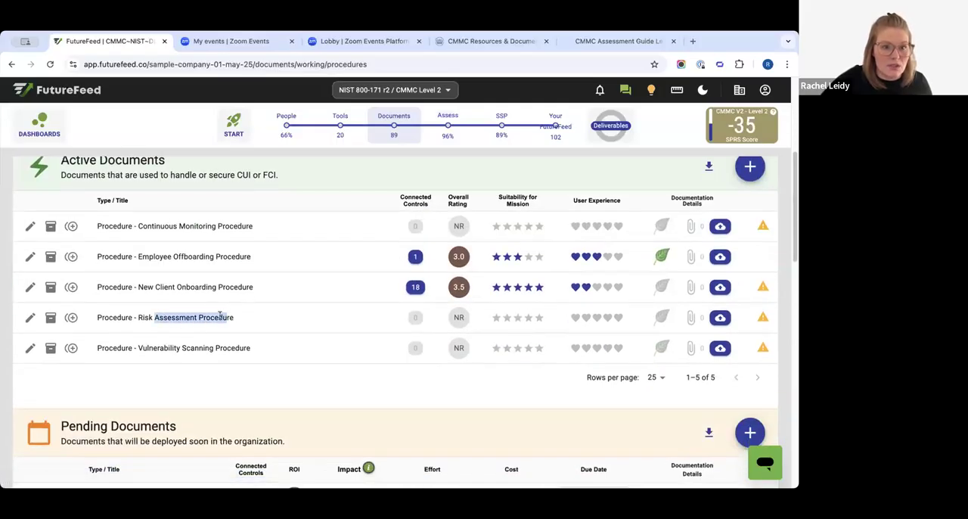
{"action": "left_click", "coordinate": [31, 318]}
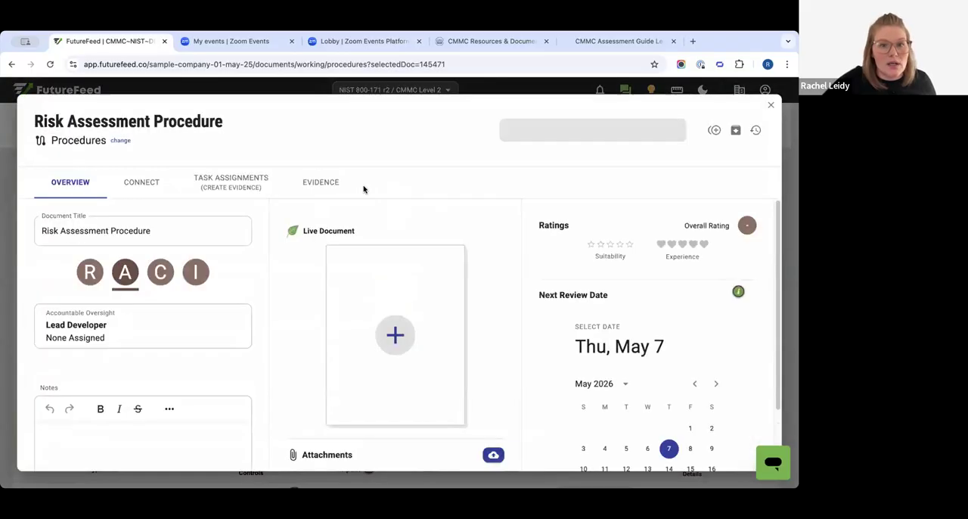
{"action": "left_click", "coordinate": [323, 183]}
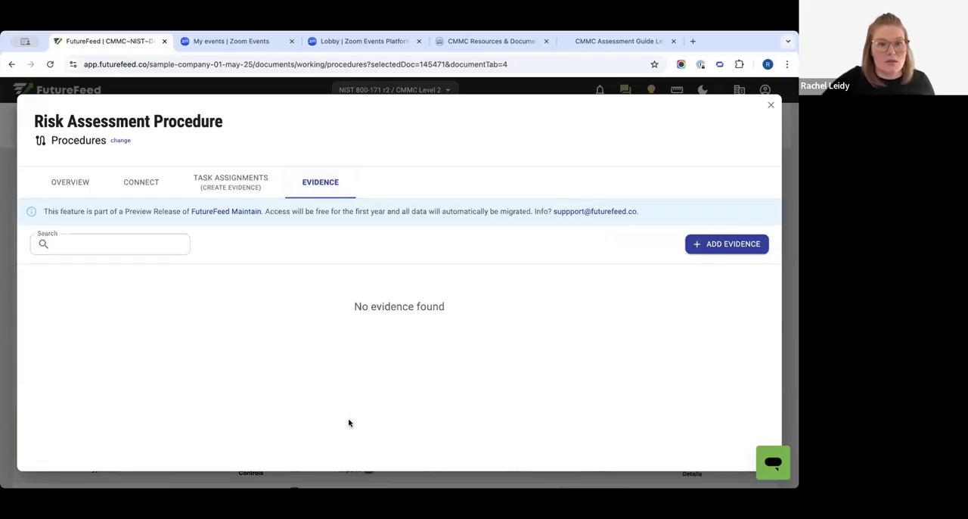
{"action": "left_click_drag", "start_coordinate": [35, 121], "coordinate": [247, 127]}
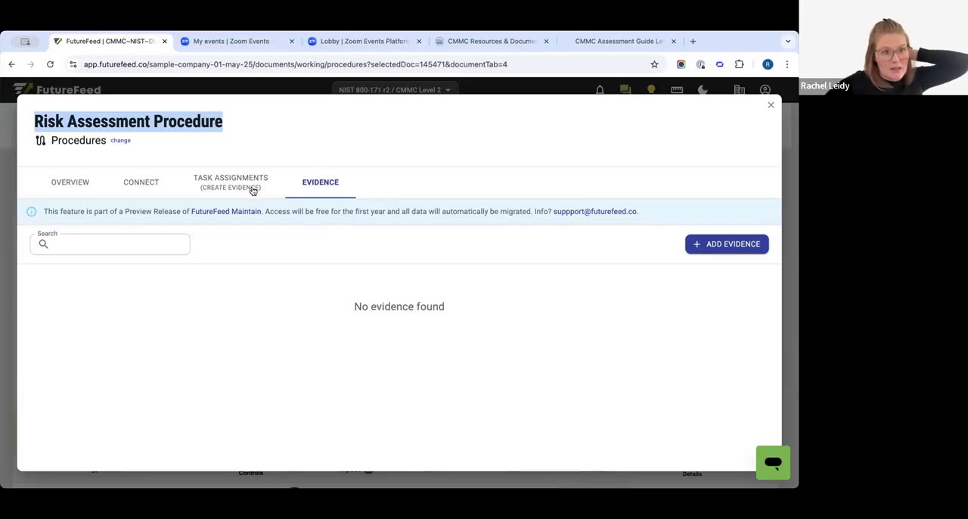
{"action": "left_click", "coordinate": [156, 182]}
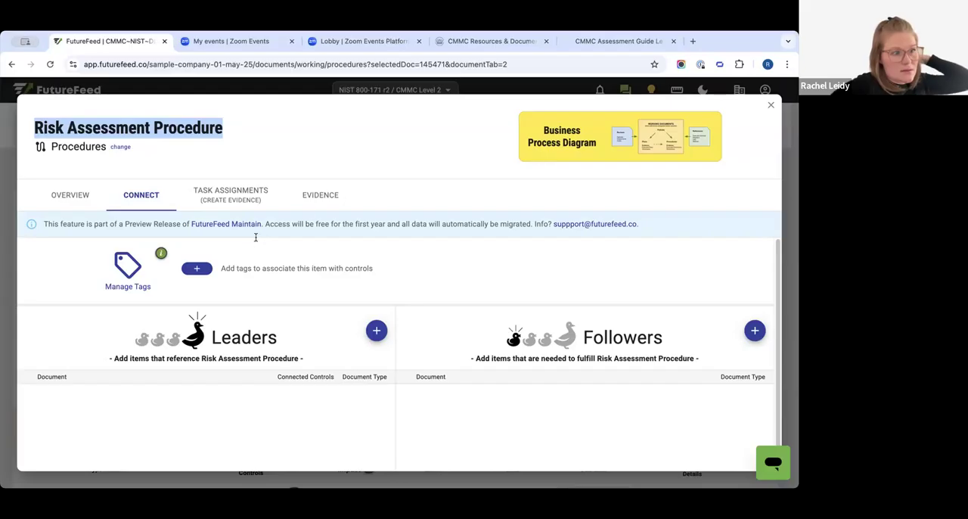
{"action": "left_click", "coordinate": [771, 104]}
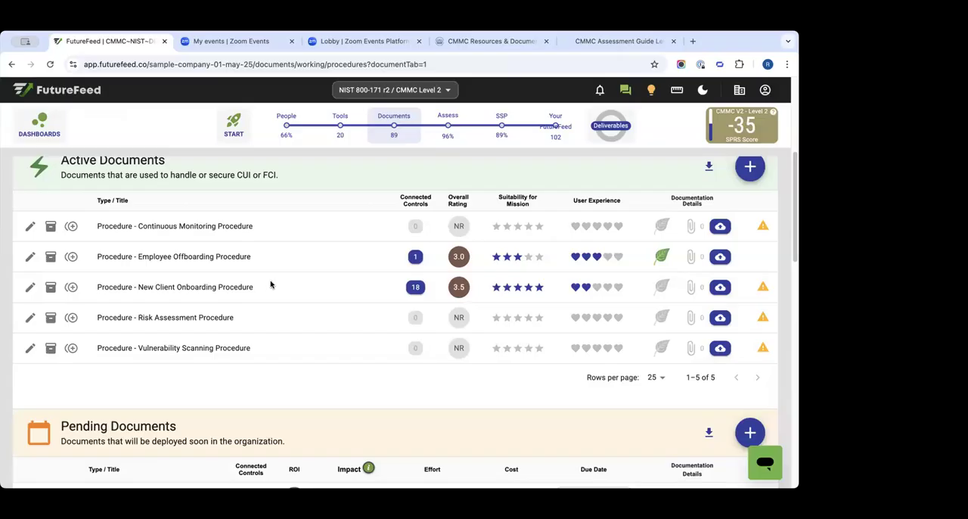
- Return to the CMMC v2 Level 2 assessment overview and open Access Control requirement 3.1.8
{"action": "scroll", "coordinate": [272, 285], "scroll_direction": "up", "scroll_amount": 5}
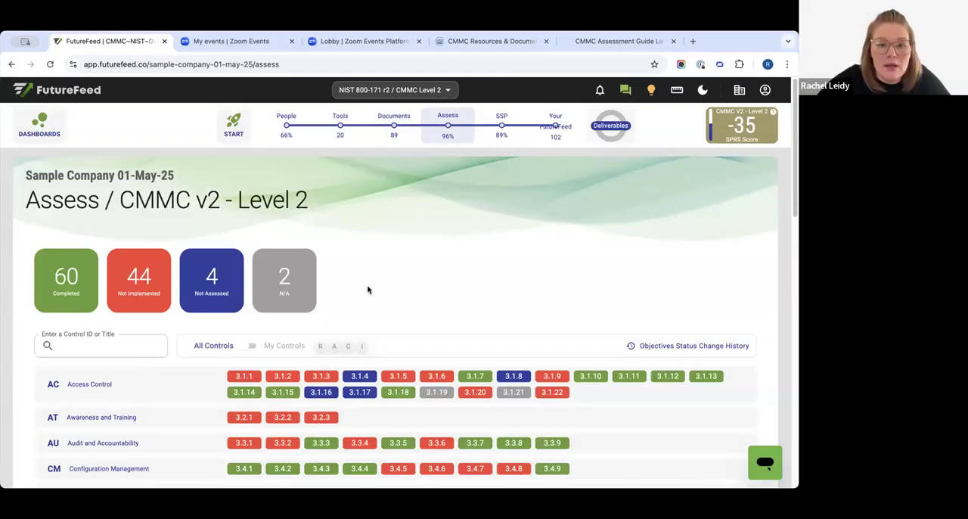
{"action": "scroll", "coordinate": [263, 349], "scroll_direction": "down", "scroll_amount": 1}
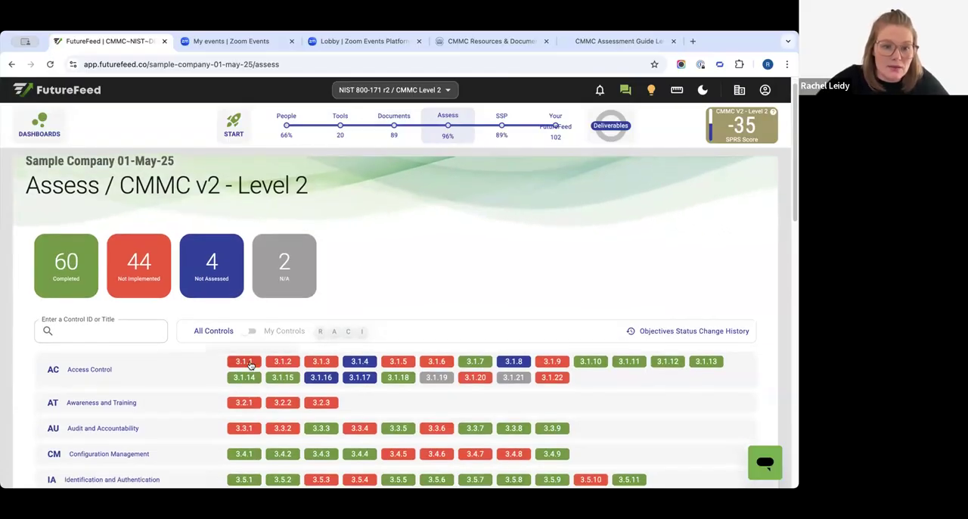
{"action": "left_click", "coordinate": [513, 361]}
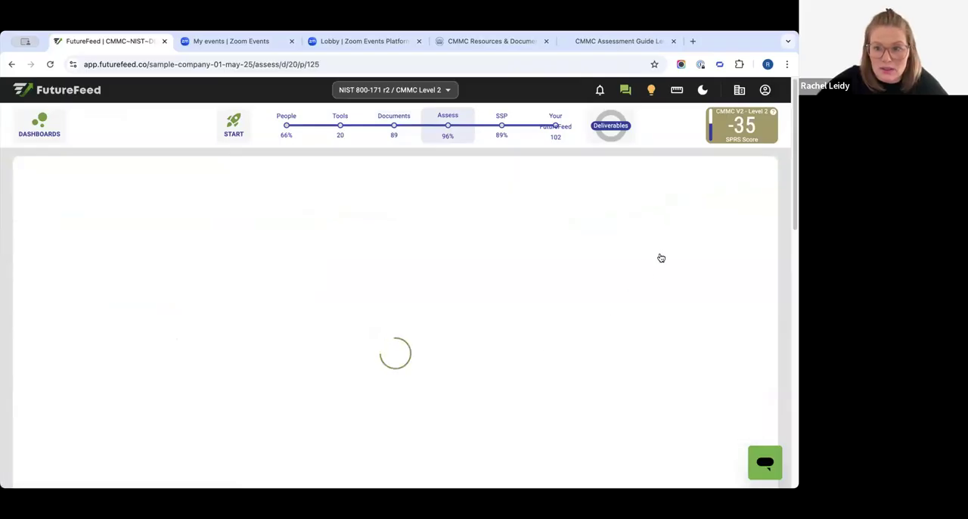
- Review the layout sections of control 3.1.8, from Requirement Satisfaction Summary to Additional Artifacts, and close the layout settings without saving
{"action": "left_click", "coordinate": [742, 246]}
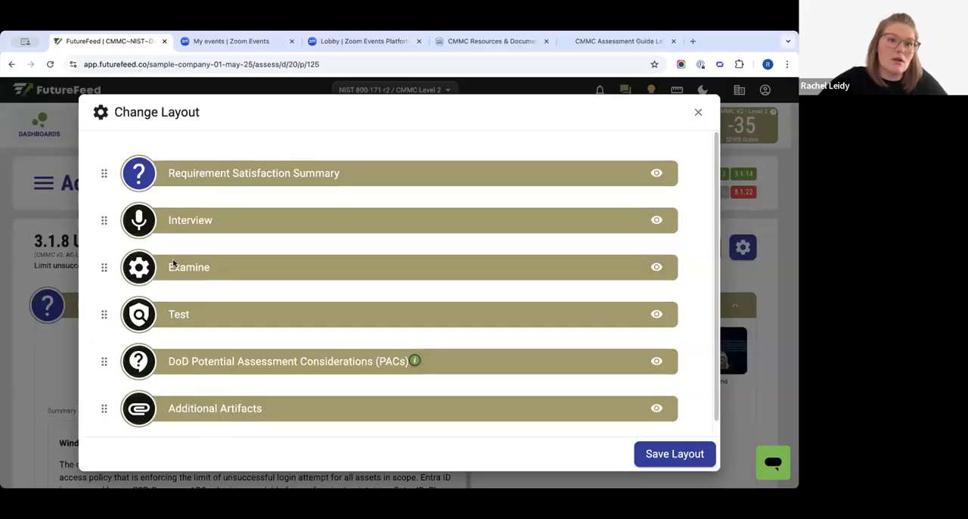
{"action": "left_click_drag", "start_coordinate": [186, 173], "coordinate": [316, 173]}
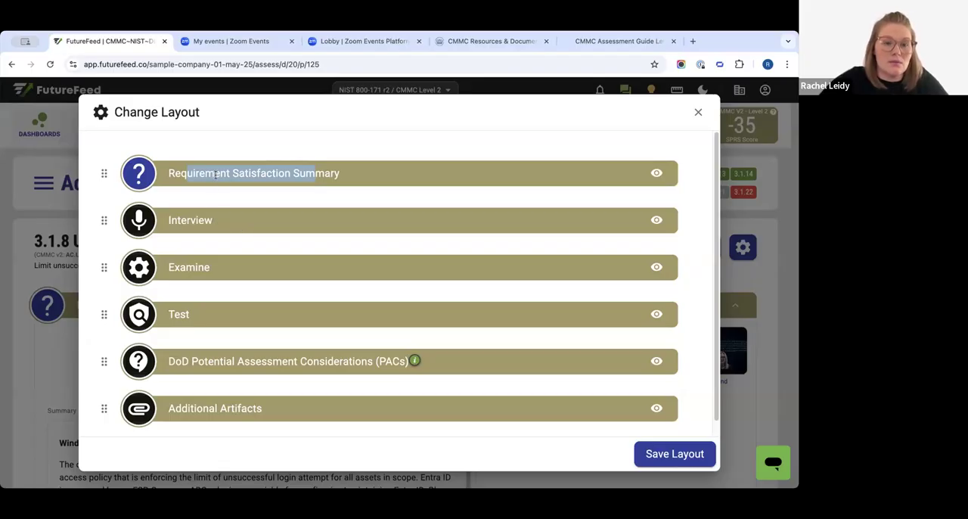
{"action": "left_click_drag", "start_coordinate": [179, 221], "coordinate": [206, 217]}
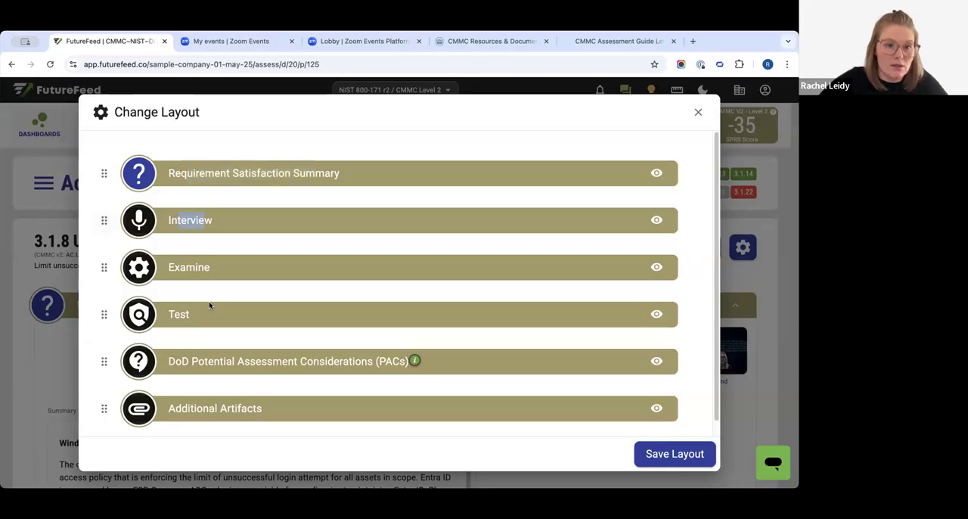
{"action": "left_click_drag", "start_coordinate": [174, 269], "coordinate": [210, 269]}
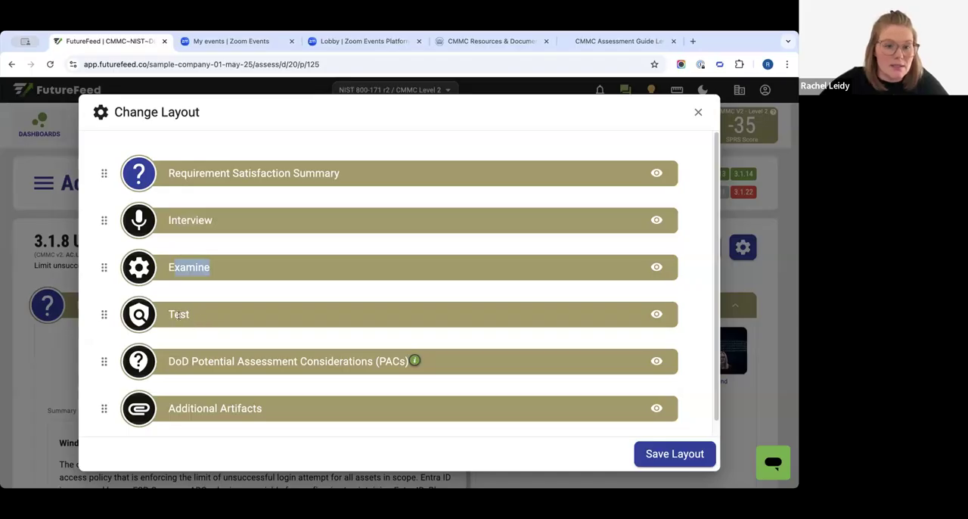
{"action": "left_click_drag", "start_coordinate": [173, 313], "coordinate": [192, 311]}
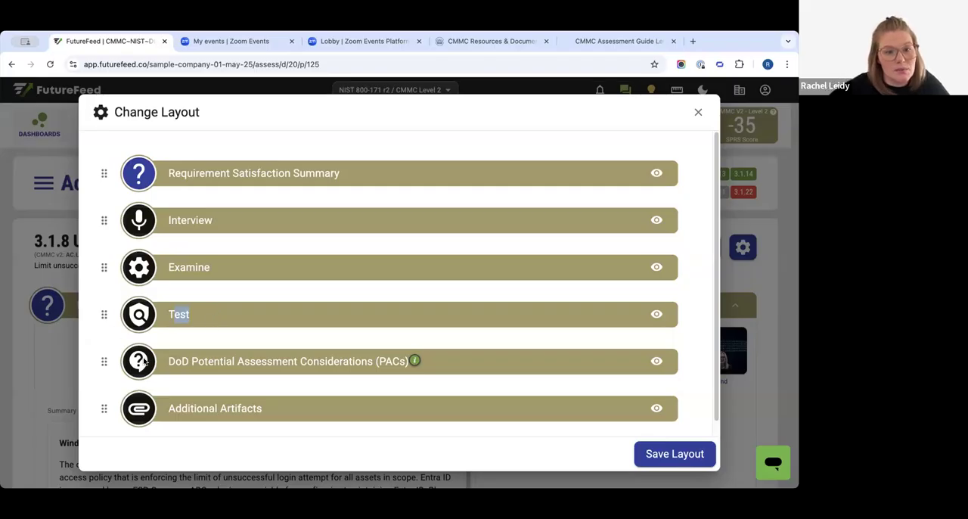
{"action": "left_click_drag", "start_coordinate": [176, 361], "coordinate": [446, 361]}
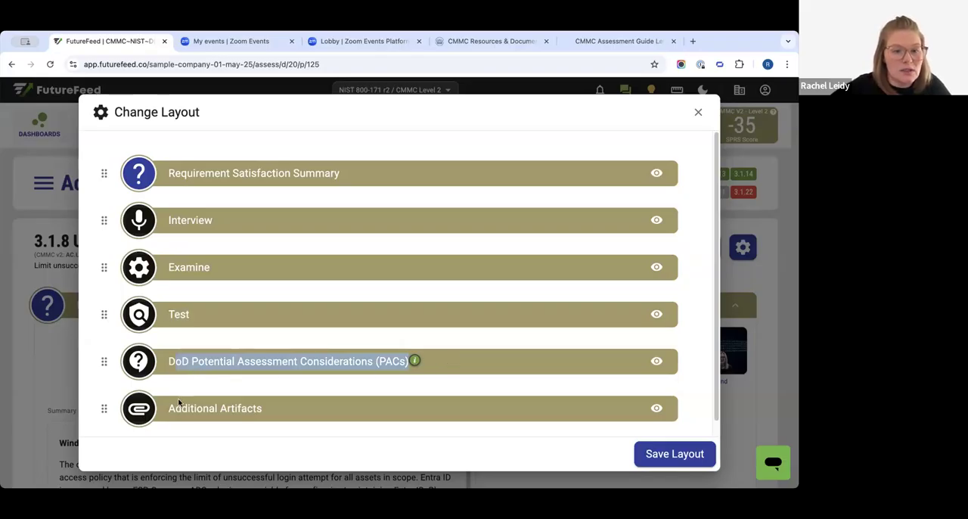
{"action": "left_click", "coordinate": [250, 407]}
{"action": "triple_click", "coordinate": [186, 409]}
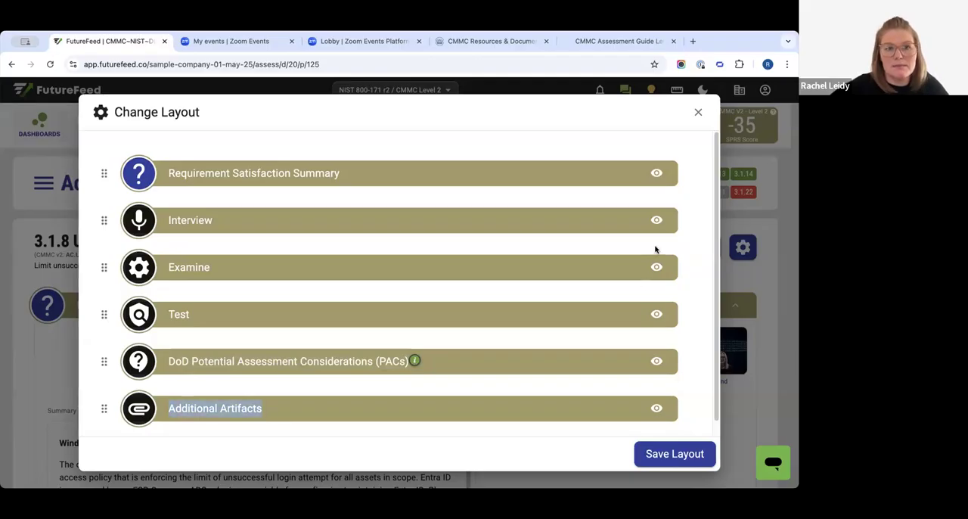
{"action": "left_click", "coordinate": [698, 112]}
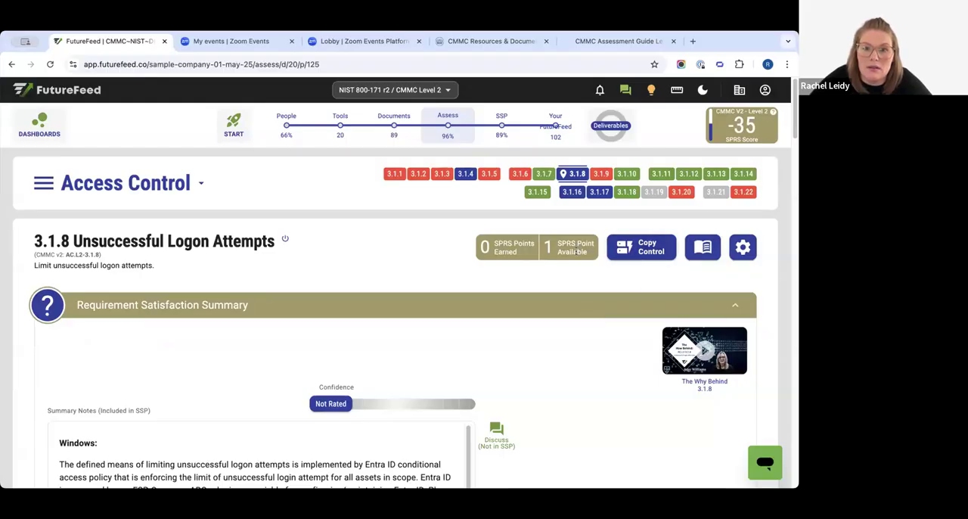
- Check the available SPRS points for control 3.1.8 and review its source discussion, CMMC clarification, examples and references
{"action": "left_click_drag", "start_coordinate": [551, 242], "coordinate": [580, 253]}
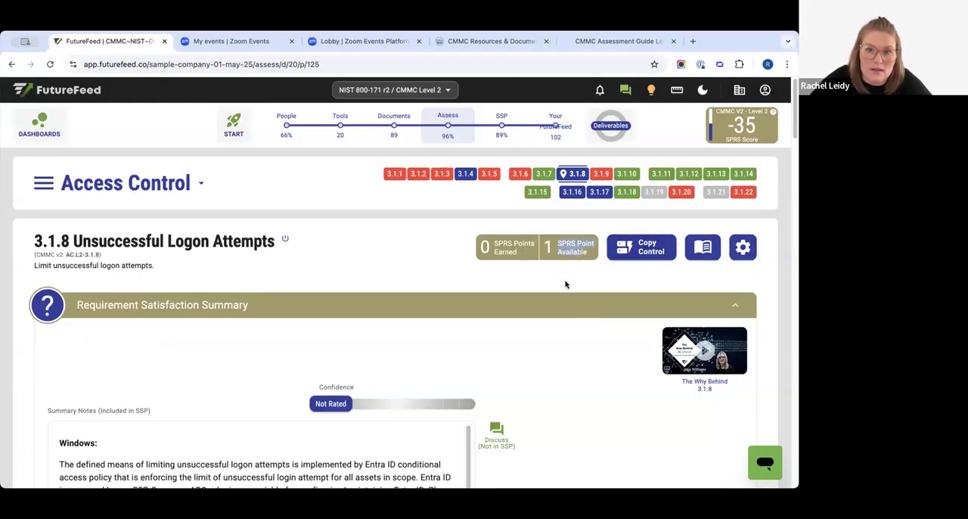
{"action": "left_click", "coordinate": [695, 253]}
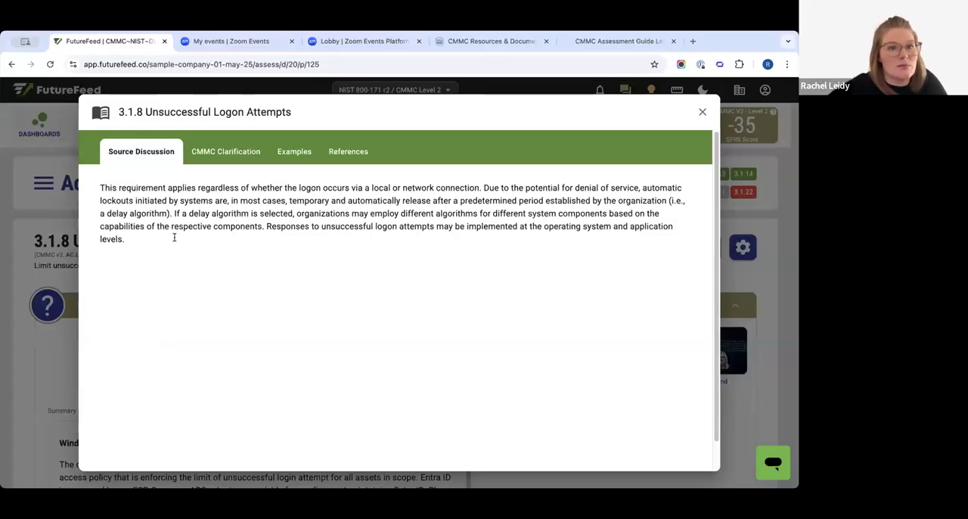
{"action": "left_click", "coordinate": [227, 158]}
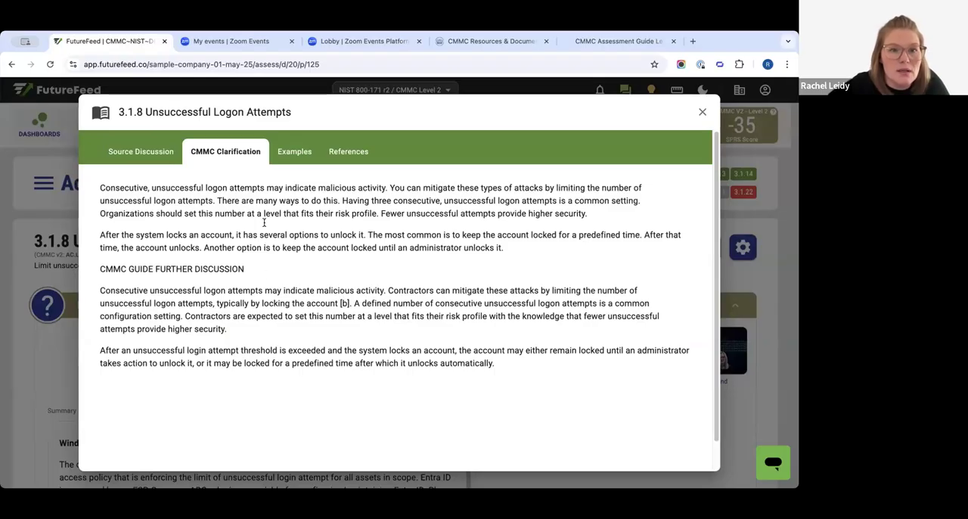
{"action": "left_click", "coordinate": [291, 155]}
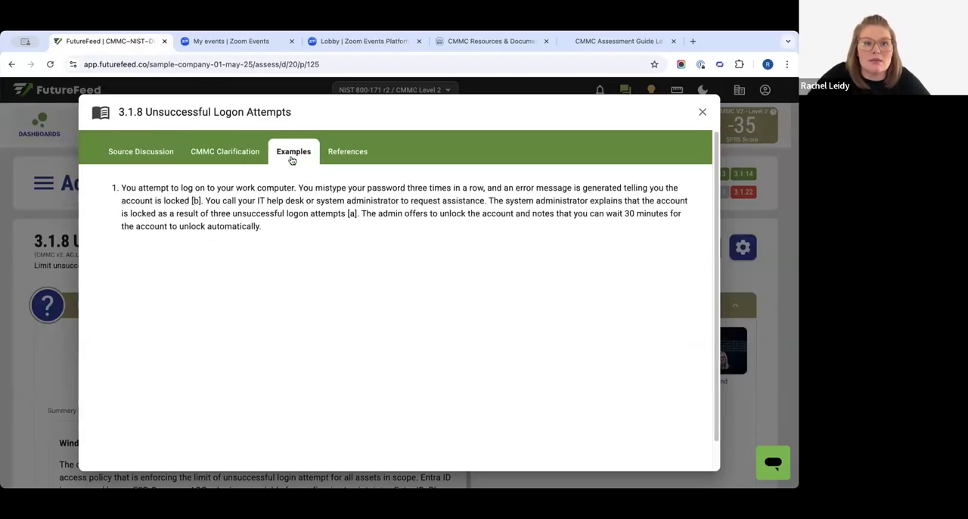
{"action": "left_click", "coordinate": [348, 152]}
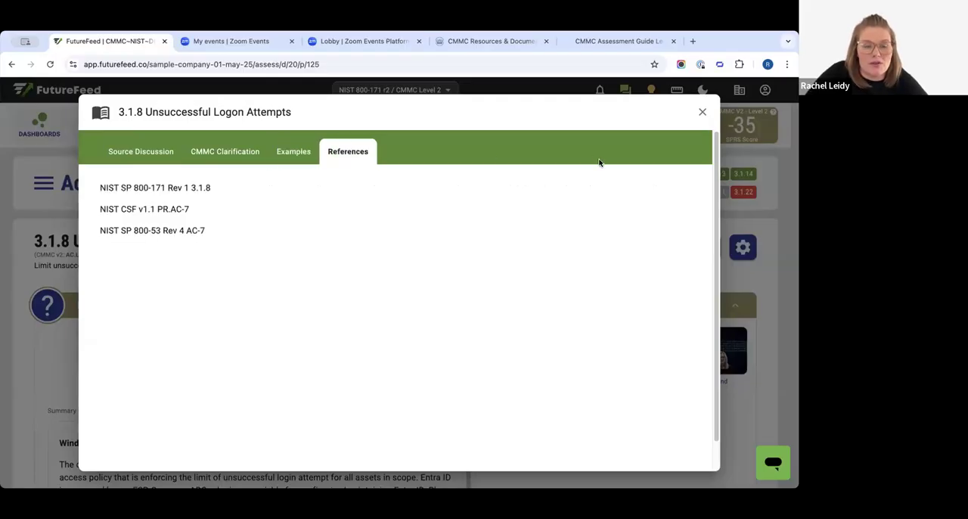
{"action": "left_click", "coordinate": [703, 111]}
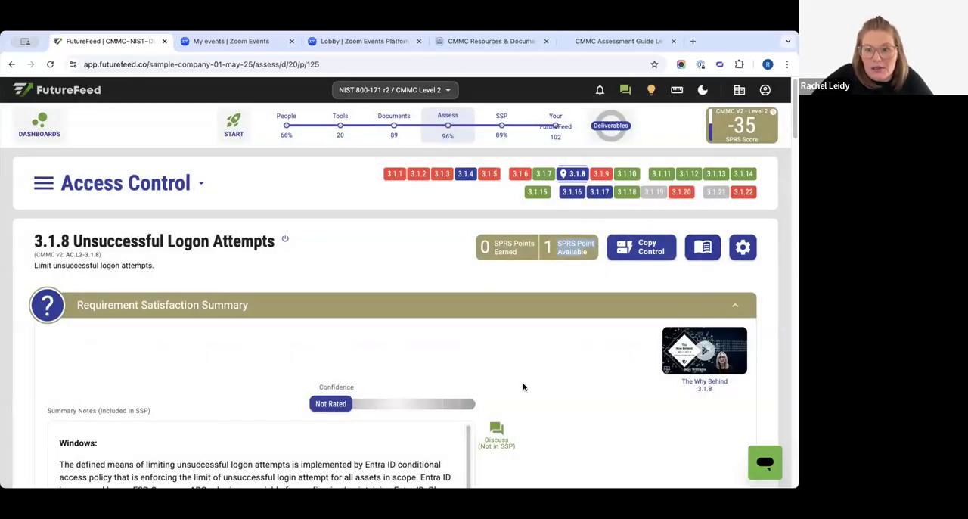
{"action": "scroll", "coordinate": [523, 387], "scroll_direction": "down", "scroll_amount": 1}
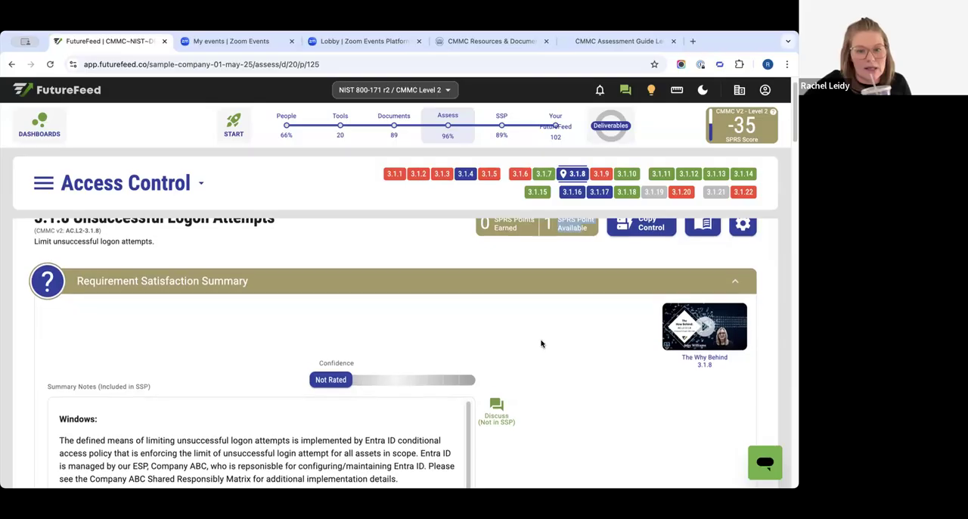
{"action": "scroll", "coordinate": [540, 343], "scroll_direction": "down", "scroll_amount": 2}
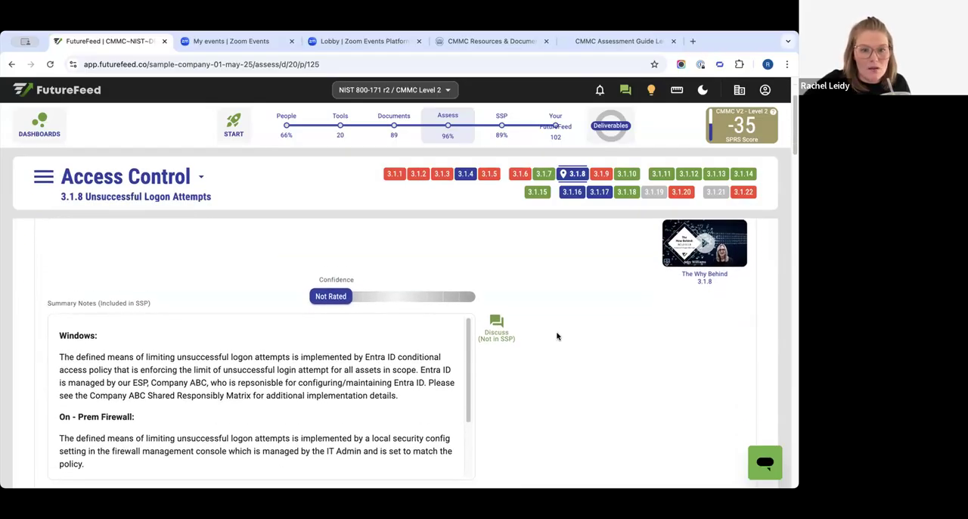
{"action": "scroll", "coordinate": [556, 336], "scroll_direction": "down", "scroll_amount": 2}
{"action": "scroll", "coordinate": [557, 335], "scroll_direction": "down", "scroll_amount": 1}
{"action": "scroll", "coordinate": [558, 340], "scroll_direction": "up", "scroll_amount": 4}
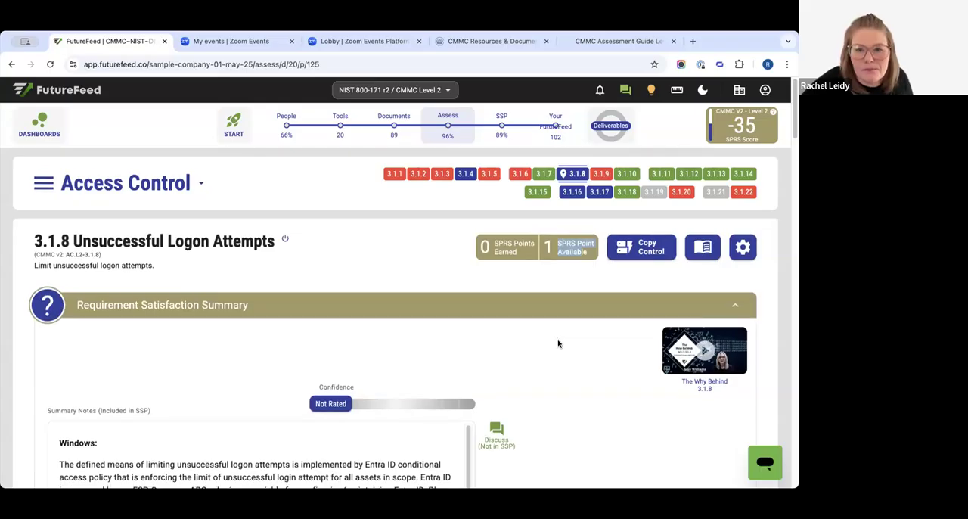
{"action": "left_click", "coordinate": [559, 283]}
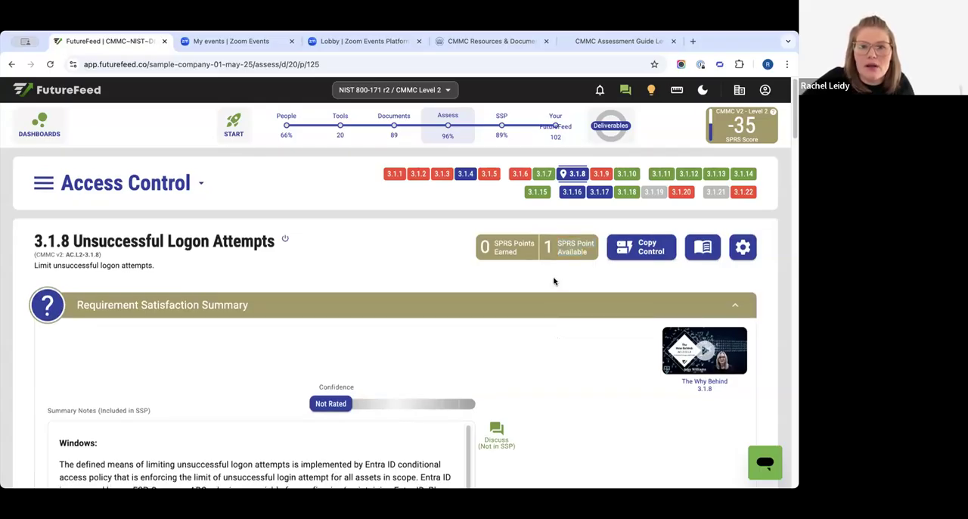
- Preview the Copy Control options for 3.1.8, close them, and review the control's summary notes and objectives
{"action": "left_click", "coordinate": [630, 249]}
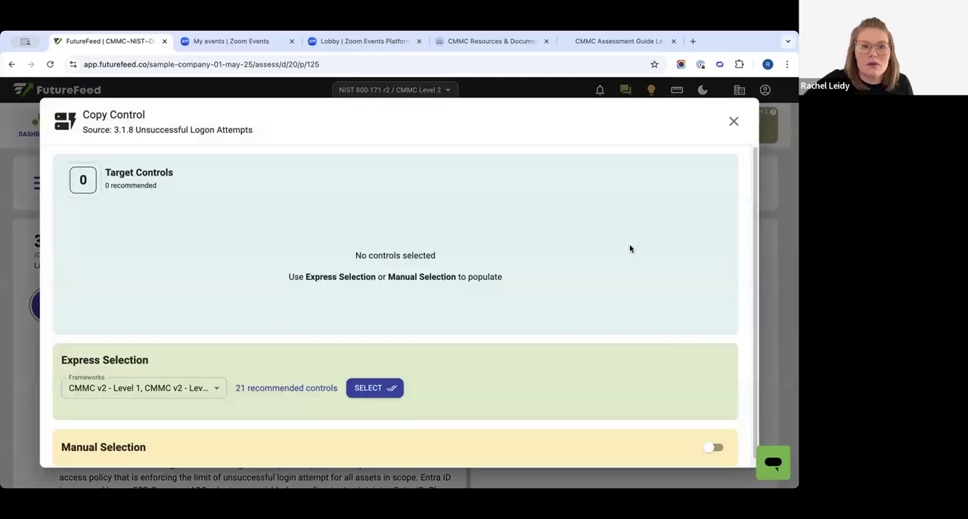
{"action": "left_click", "coordinate": [733, 122]}
{"action": "left_click_drag", "start_coordinate": [29, 244], "coordinate": [84, 242]}
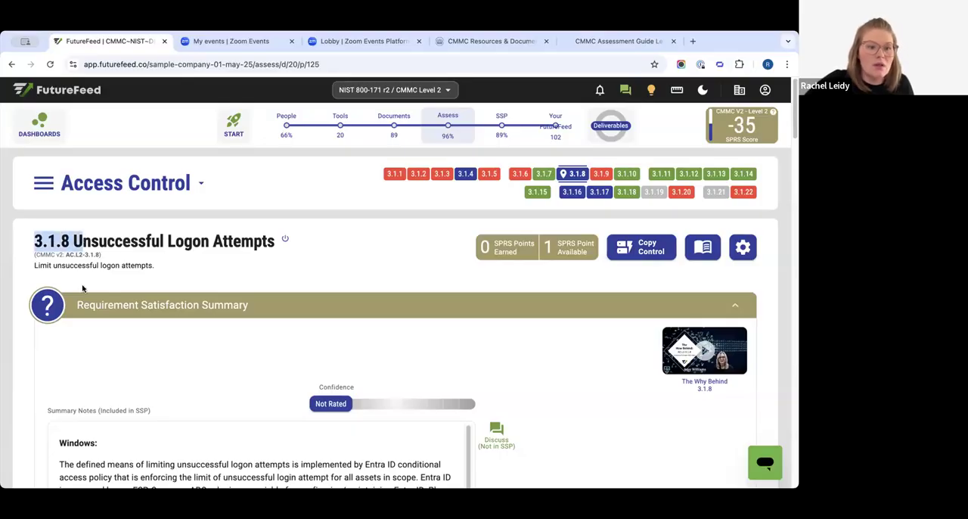
{"action": "scroll", "coordinate": [264, 416], "scroll_direction": "down", "scroll_amount": 3}
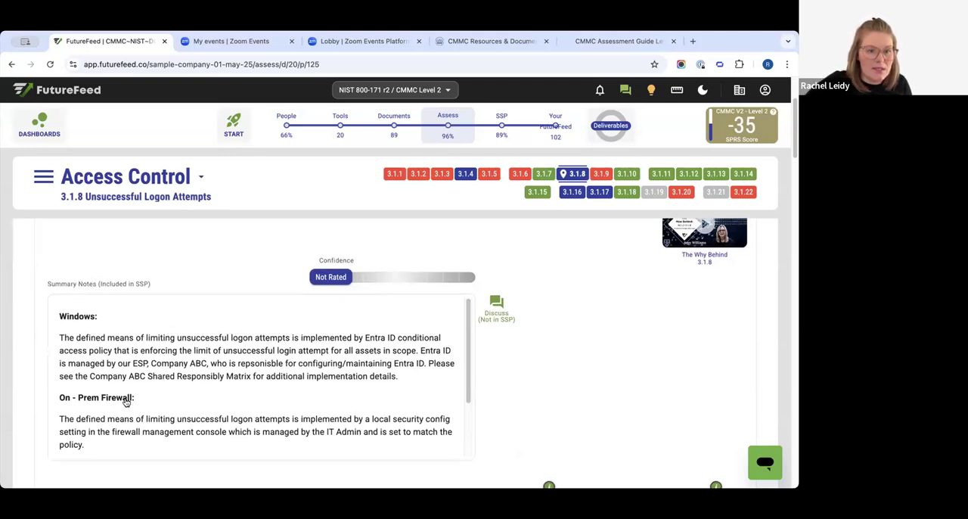
{"action": "scroll", "coordinate": [166, 364], "scroll_direction": "down", "scroll_amount": 3}
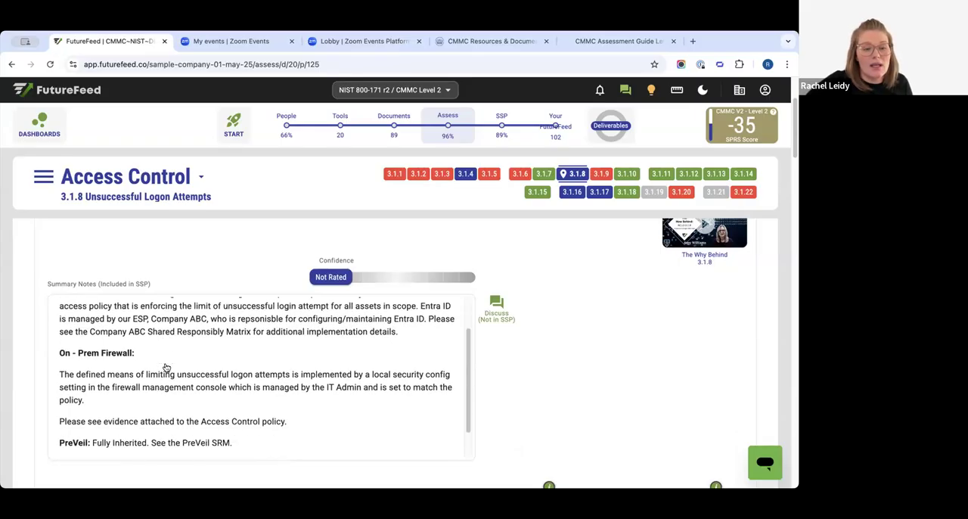
{"action": "scroll", "coordinate": [668, 371], "scroll_direction": "down", "scroll_amount": 5}
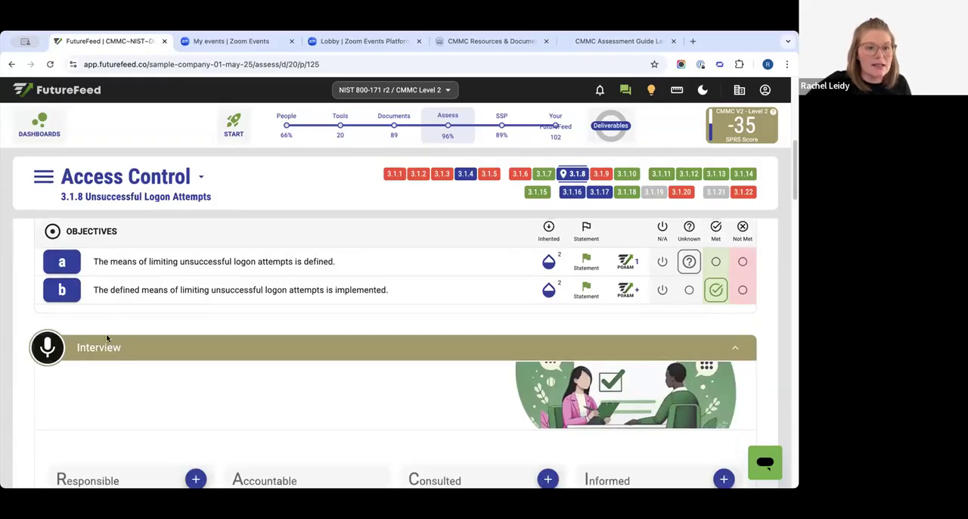
{"action": "scroll", "coordinate": [397, 421], "scroll_direction": "up", "scroll_amount": 10}
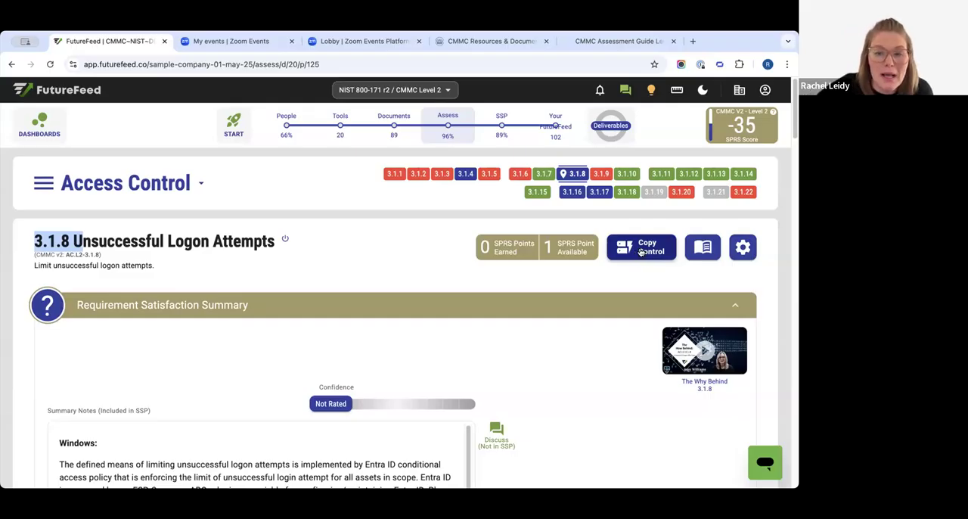
- Start Copy Control from 3.1.8, select all recommended target controls with Express Selection, and remove them all
{"action": "left_click", "coordinate": [641, 249]}
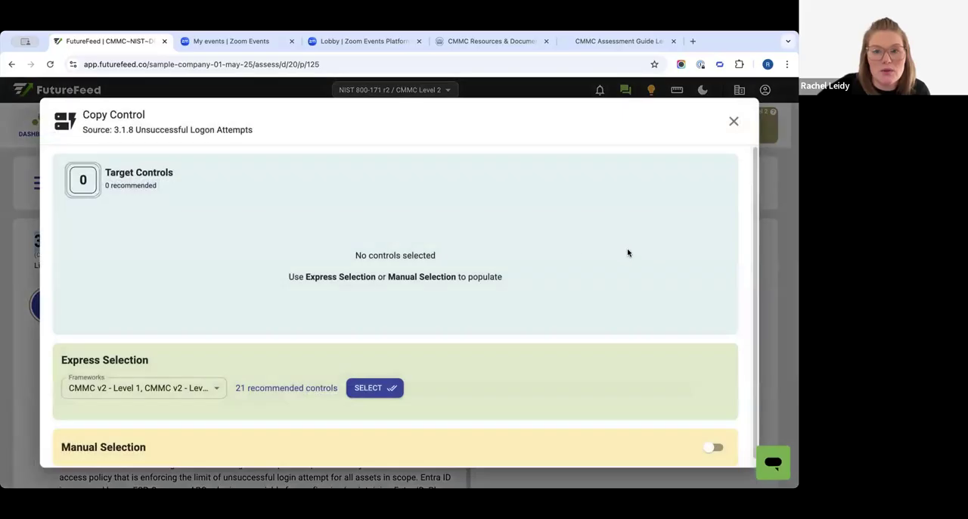
{"action": "scroll", "coordinate": [218, 362], "scroll_direction": "down", "scroll_amount": 1}
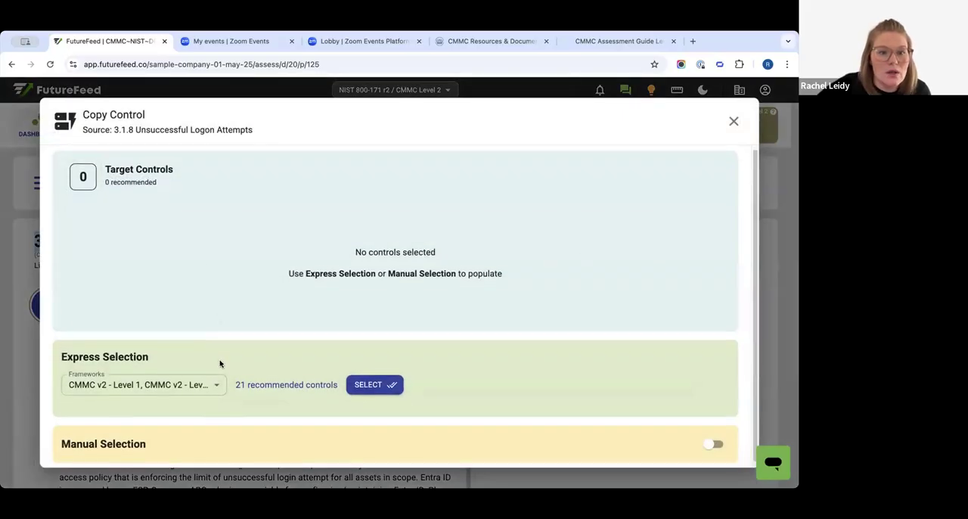
{"action": "left_click", "coordinate": [368, 381]}
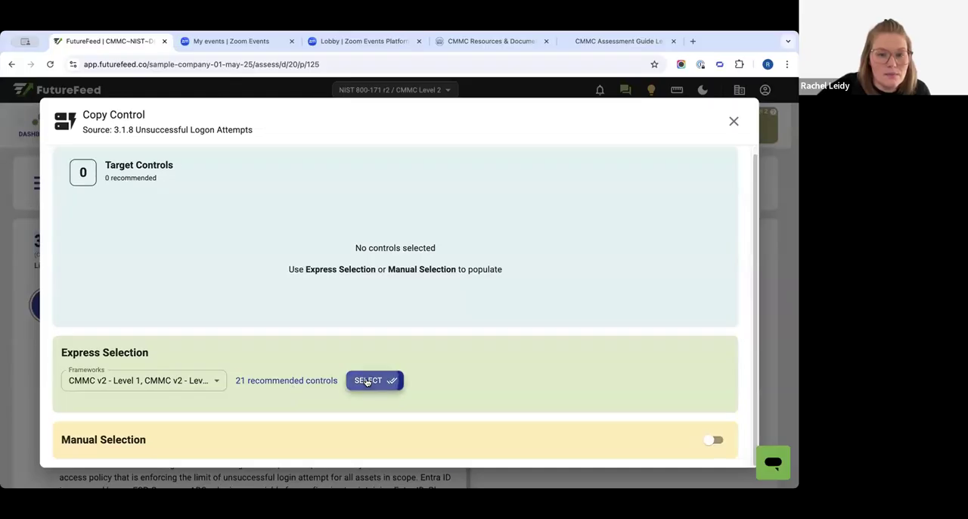
{"action": "scroll", "coordinate": [402, 396], "scroll_direction": "up", "scroll_amount": 1}
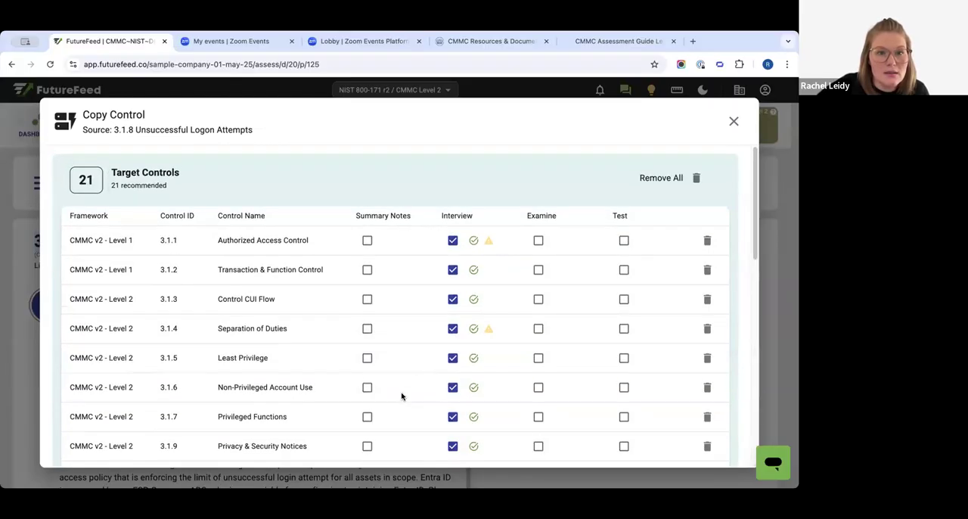
{"action": "left_click", "coordinate": [696, 178]}
- Enable Manual Selection for copying 3.1.8, and add all recommended controls as targets with Express Selection
{"action": "scroll", "coordinate": [310, 330], "scroll_direction": "down", "scroll_amount": 1}
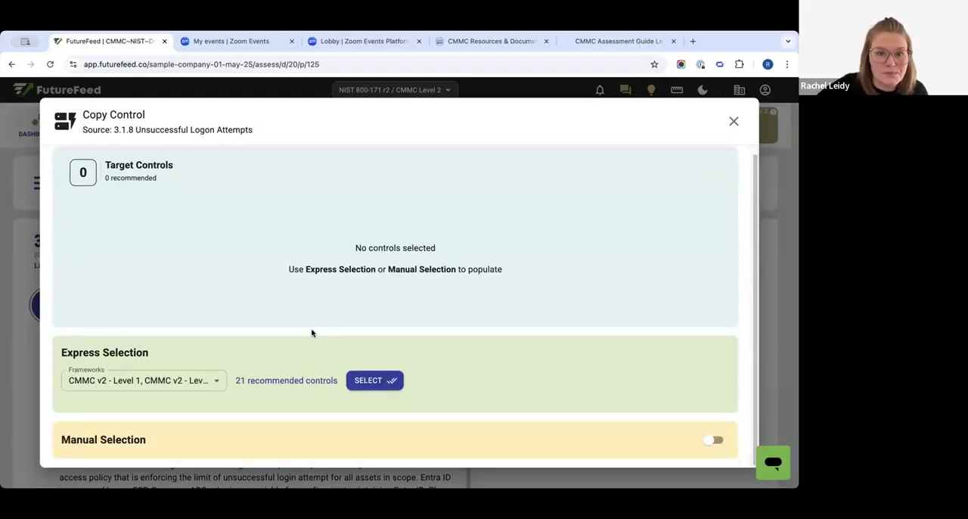
{"action": "left_click", "coordinate": [714, 439]}
{"action": "scroll", "coordinate": [298, 295], "scroll_direction": "down", "scroll_amount": 3}
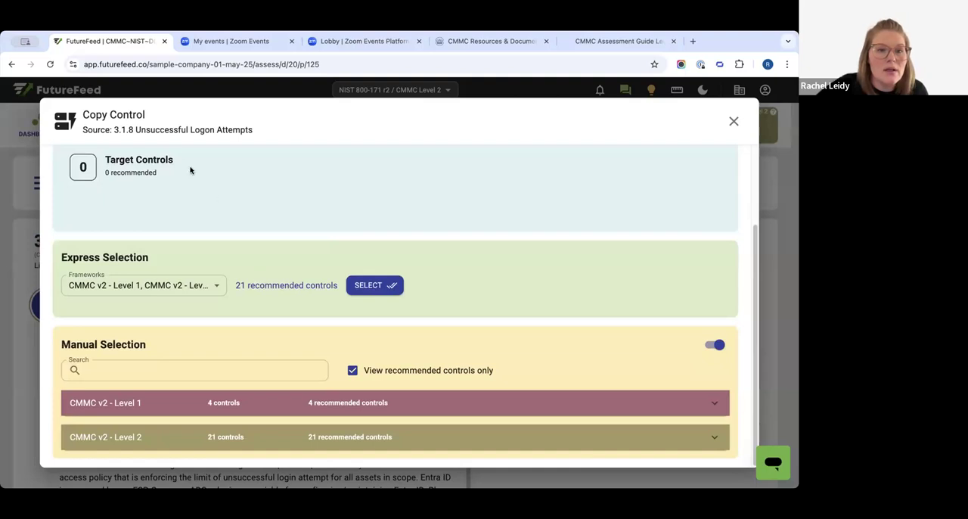
{"action": "left_click_drag", "start_coordinate": [111, 129], "coordinate": [147, 130]}
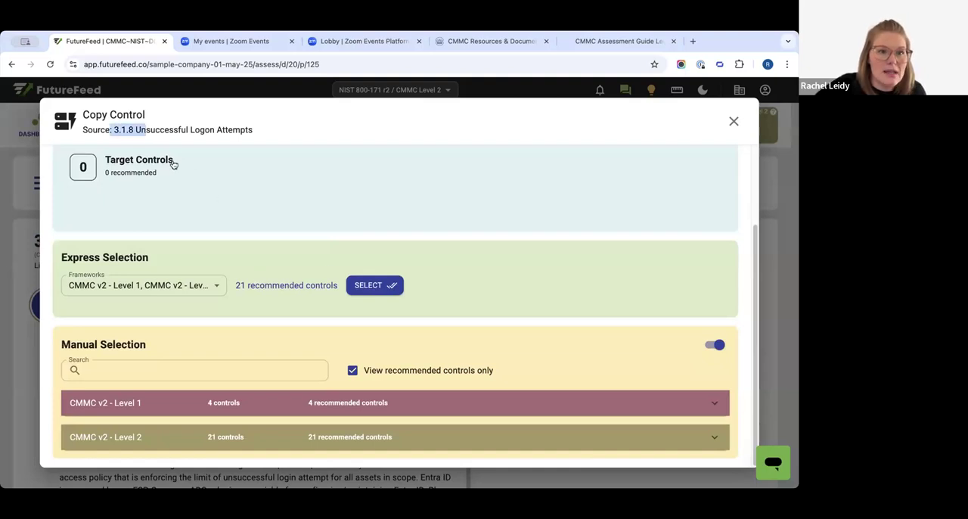
{"action": "left_click", "coordinate": [358, 285]}
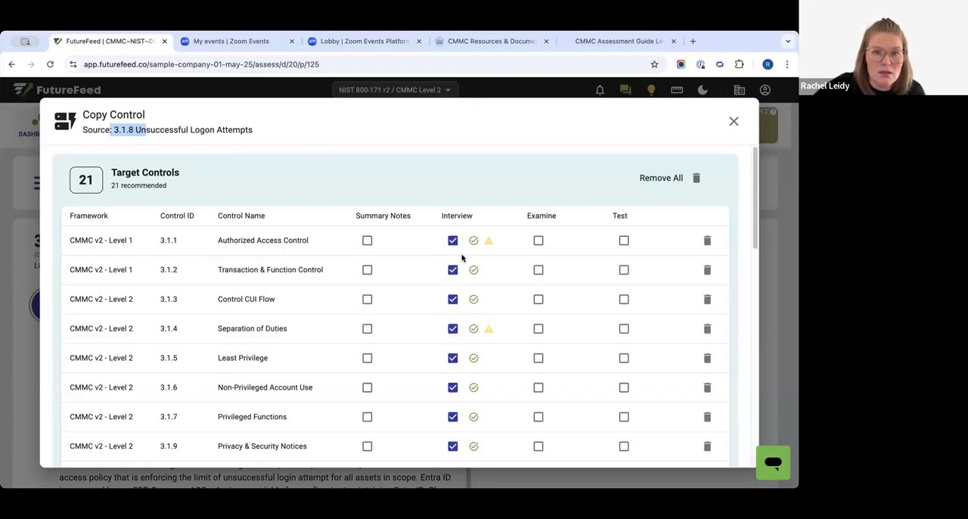
- Review the Copy Control source 3.1.8 against the list of recommended target controls and their interview selections
{"action": "left_click", "coordinate": [123, 127]}
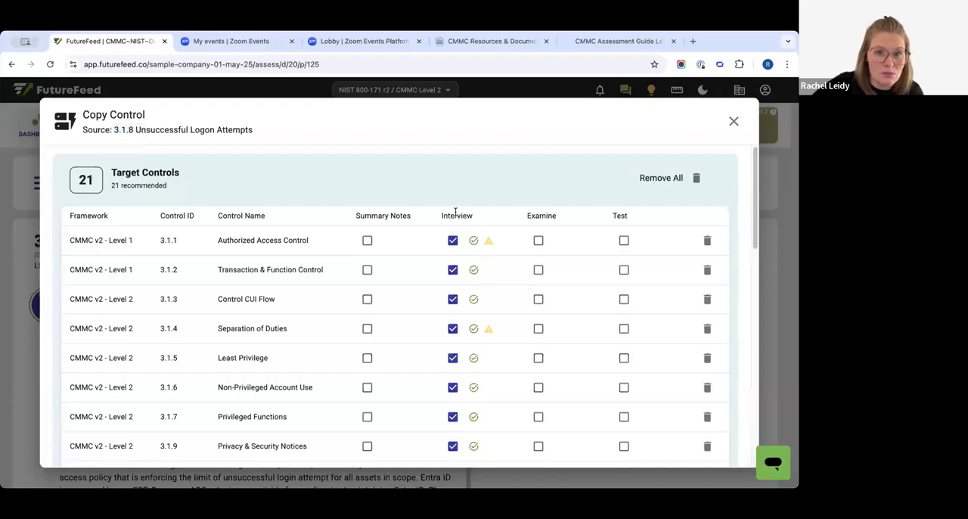
{"action": "mouse_move", "coordinate": [168, 239]}
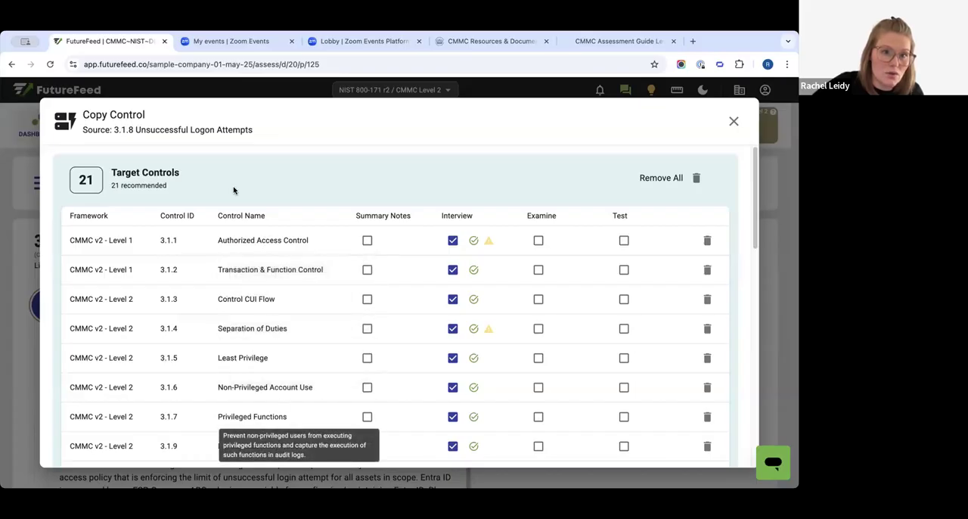
{"action": "left_click_drag", "start_coordinate": [157, 129], "coordinate": [274, 127]}
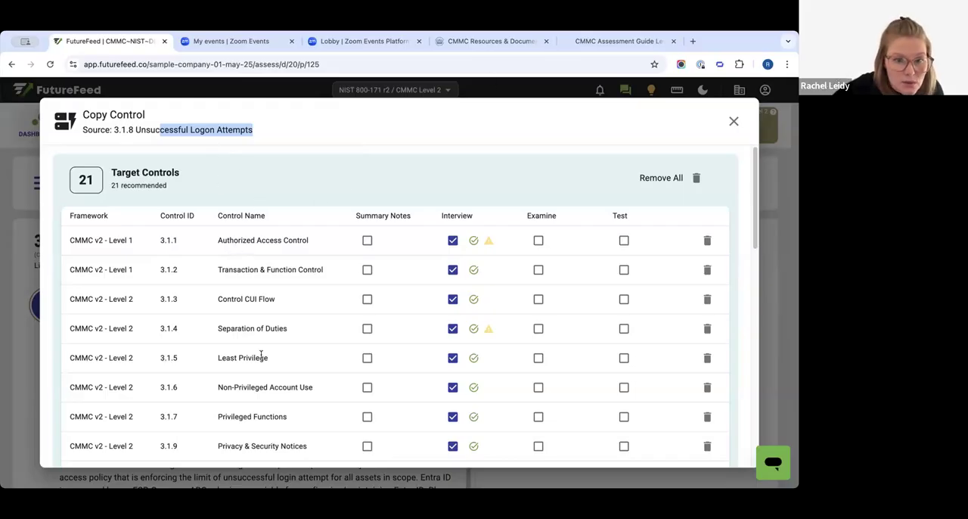
{"action": "left_click_drag", "start_coordinate": [258, 445], "coordinate": [237, 248]}
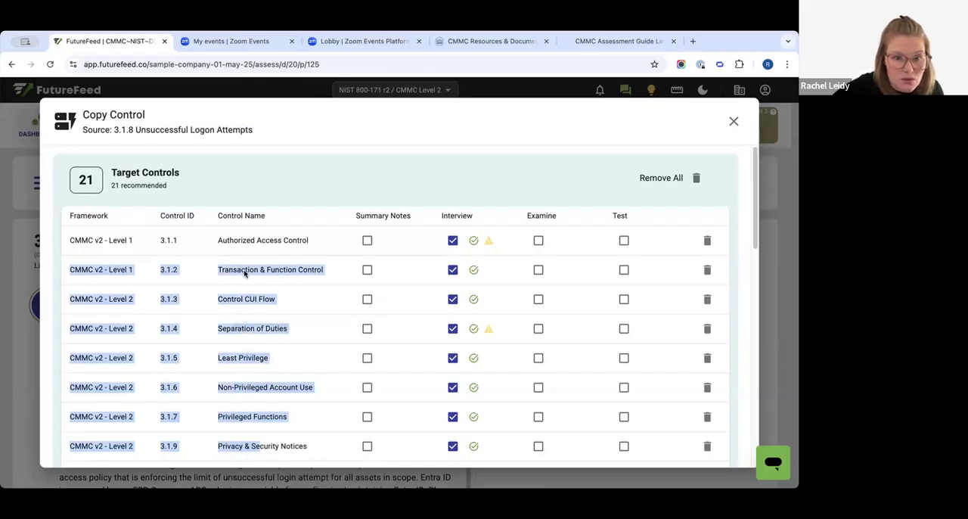
{"action": "left_click", "coordinate": [249, 284]}
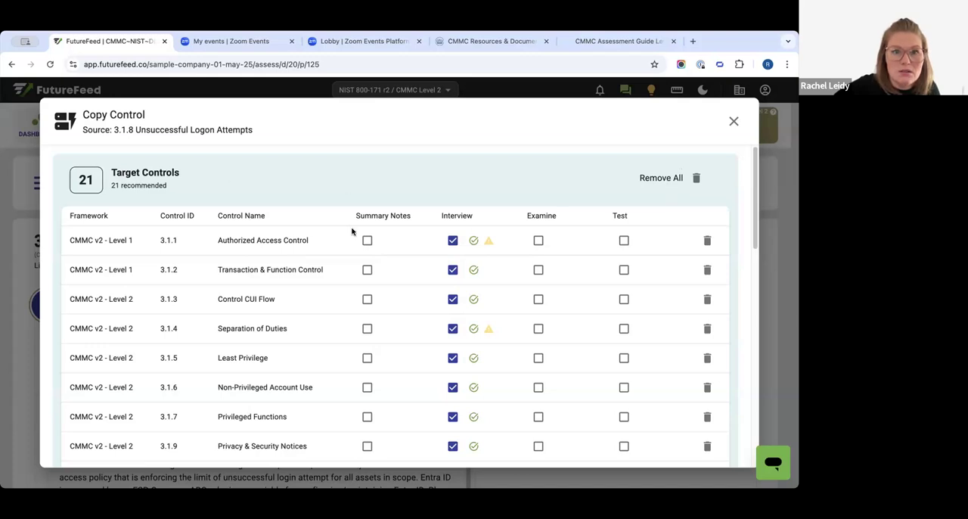
{"action": "scroll", "coordinate": [363, 238], "scroll_direction": "down", "scroll_amount": 15}
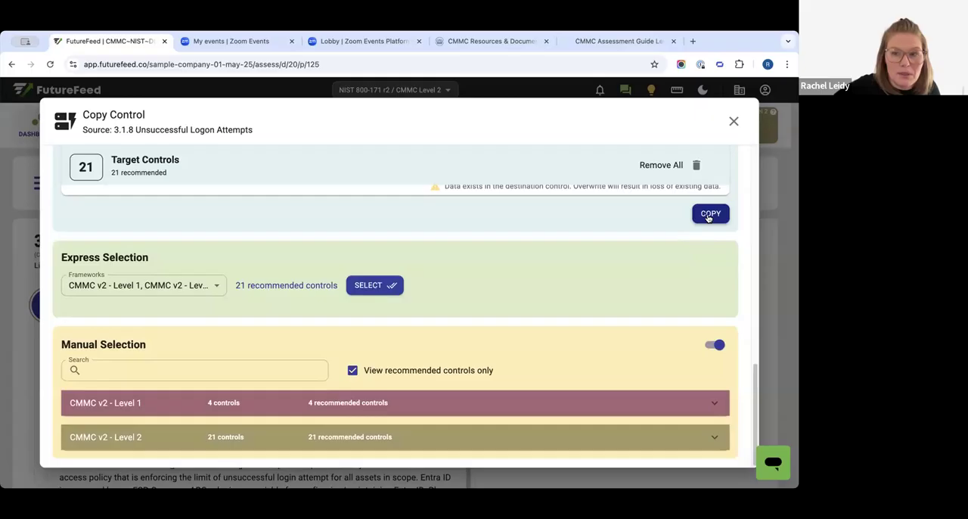
{"action": "scroll", "coordinate": [592, 257], "scroll_direction": "up", "scroll_amount": 5}
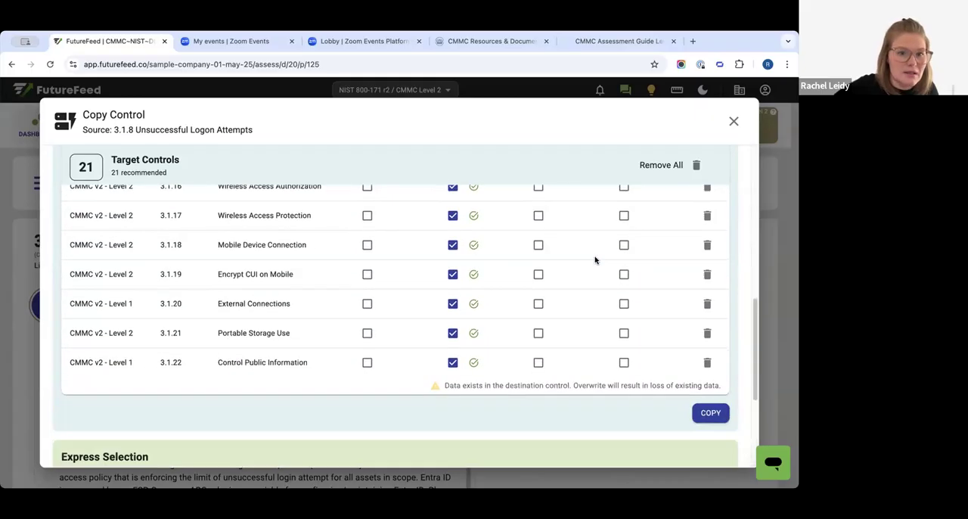
{"action": "scroll", "coordinate": [594, 260], "scroll_direction": "down", "scroll_amount": 1}
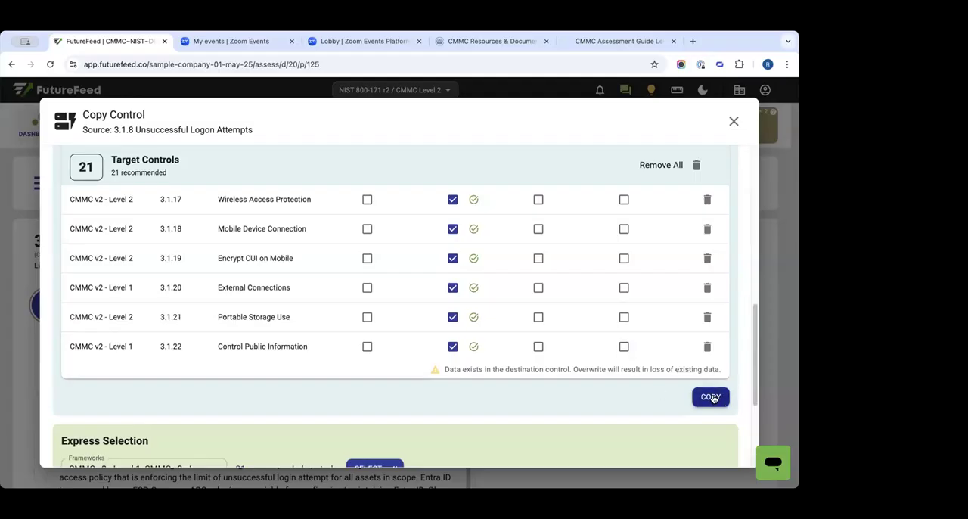
{"action": "scroll", "coordinate": [493, 244], "scroll_direction": "up", "scroll_amount": 10}
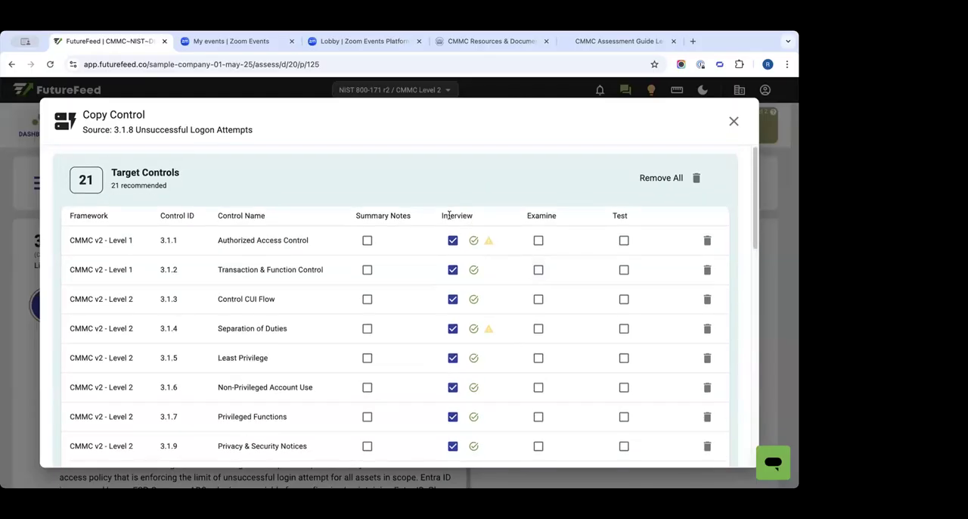
- Try including the summary notes in the copy to target control 3.1.1, and clear that selection again
{"action": "left_click_drag", "start_coordinate": [449, 216], "coordinate": [470, 217]}
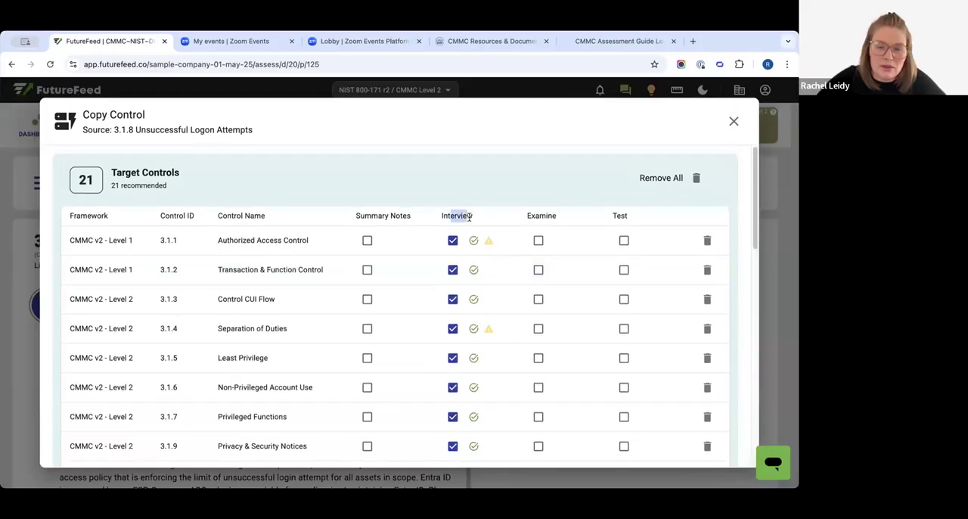
{"action": "left_click_drag", "start_coordinate": [384, 214], "coordinate": [424, 223]}
{"action": "left_click", "coordinate": [367, 240]}
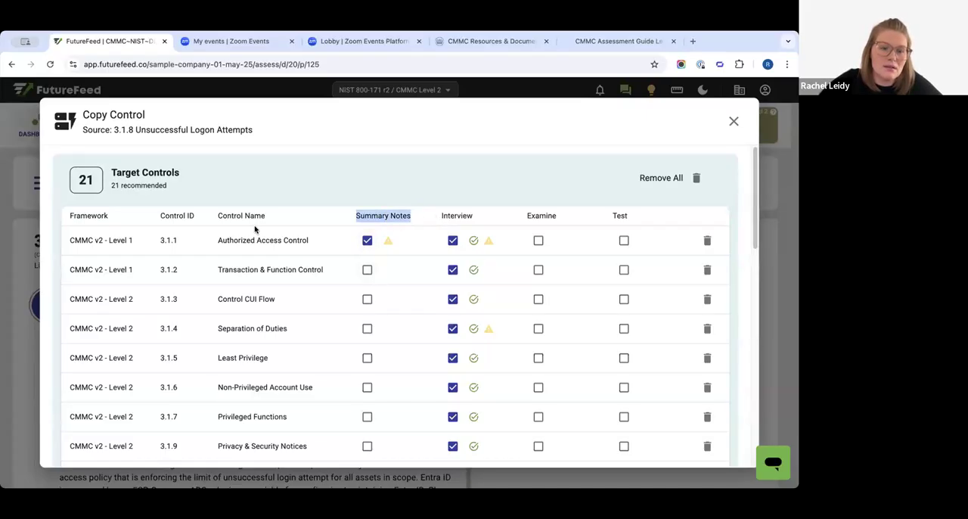
{"action": "left_click_drag", "start_coordinate": [113, 130], "coordinate": [150, 133]}
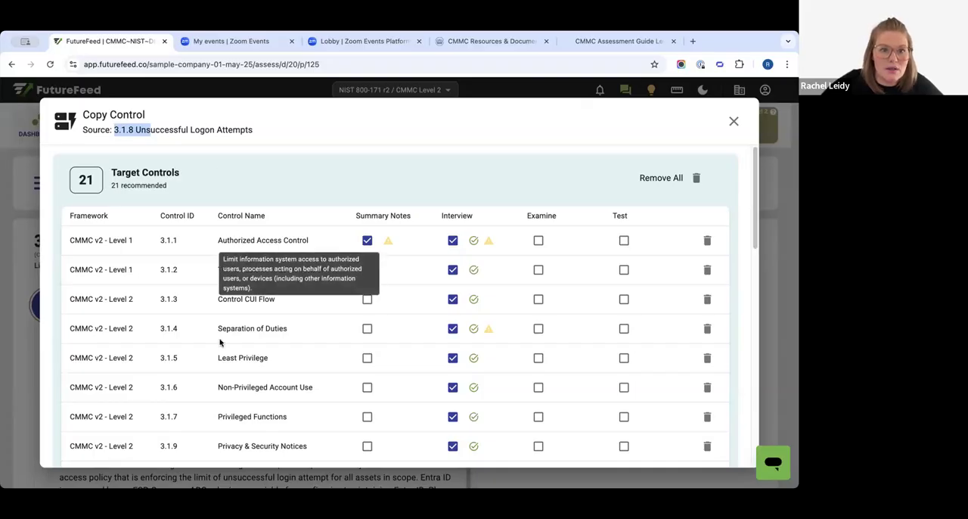
{"action": "left_click", "coordinate": [238, 242]}
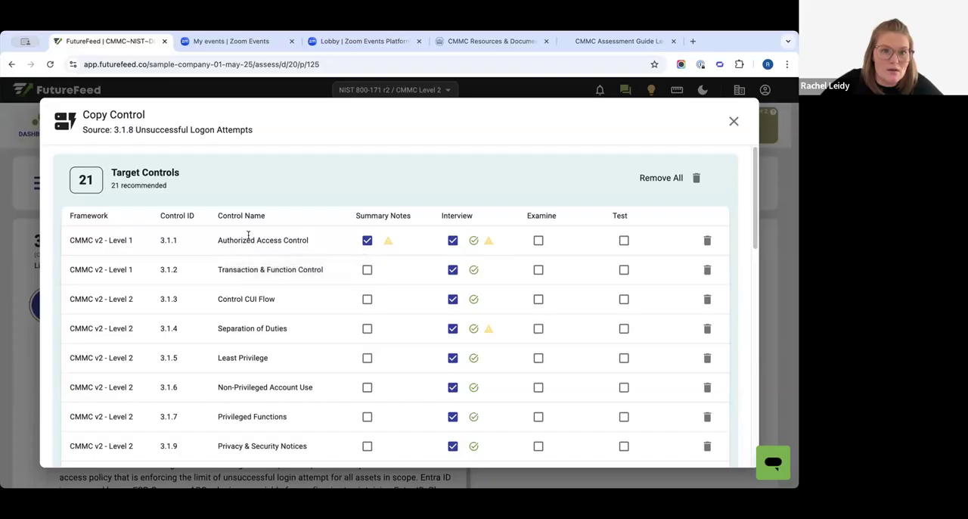
{"action": "left_click_drag", "start_coordinate": [252, 240], "coordinate": [318, 242]}
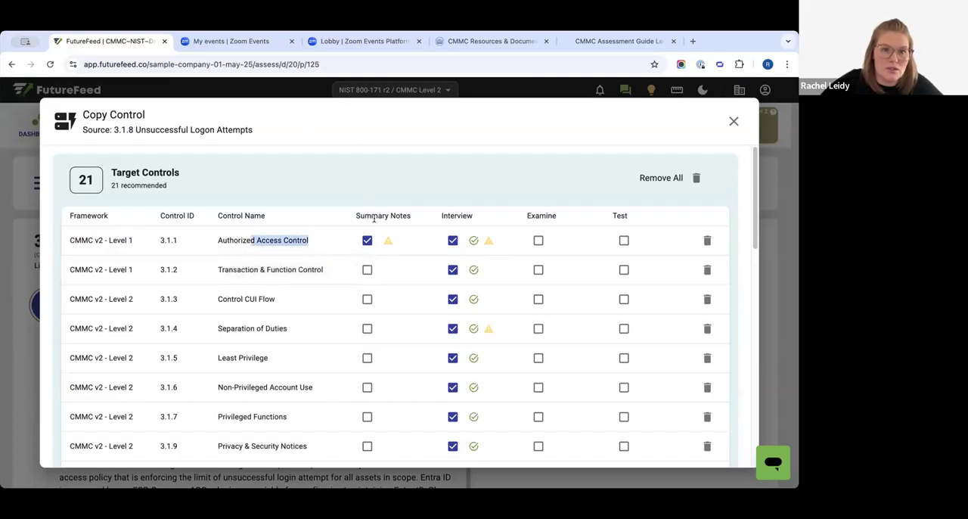
{"action": "left_click", "coordinate": [367, 242]}
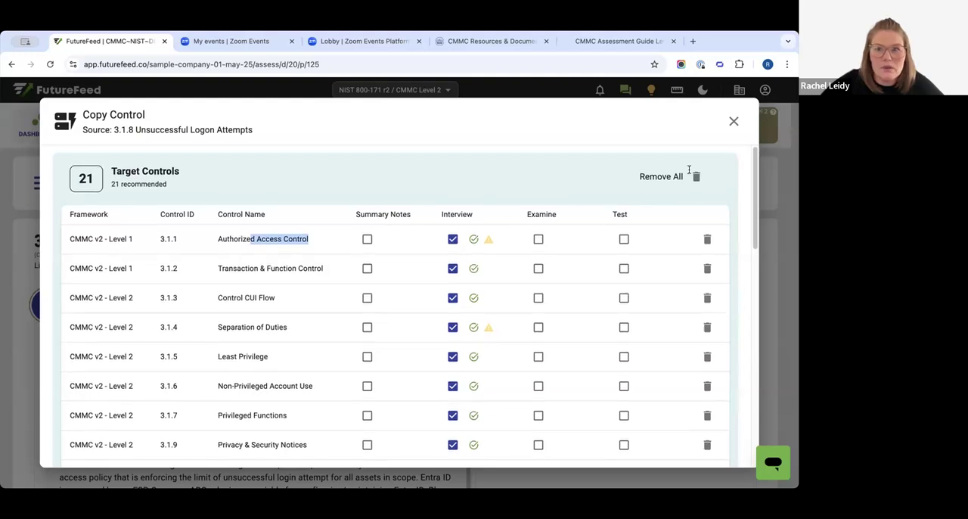
- Expand the CMMC v2 Level 1 and Level 2 groups under Manual Selection, and close Copy Control without copying
{"action": "scroll", "coordinate": [292, 192], "scroll_direction": "down", "scroll_amount": 10}
{"action": "scroll", "coordinate": [292, 193], "scroll_direction": "down", "scroll_amount": 3}
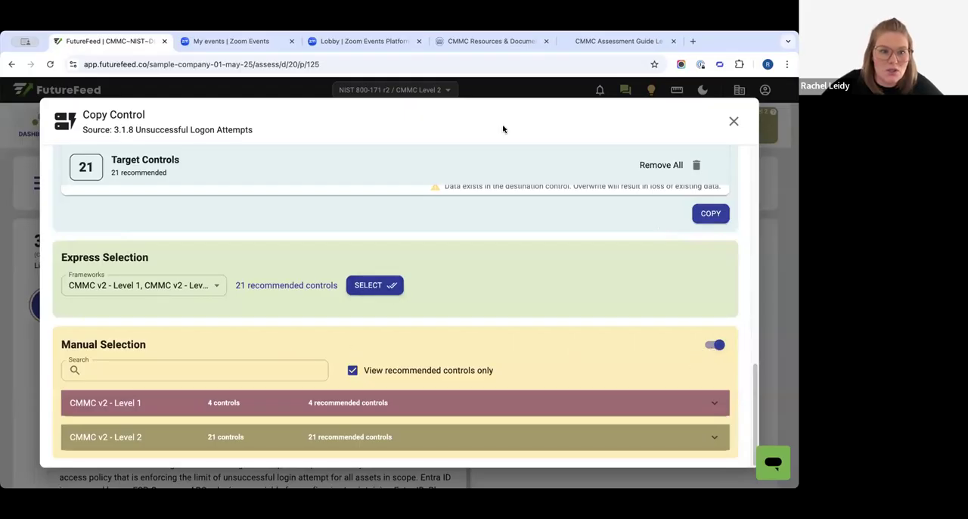
{"action": "left_click", "coordinate": [349, 407]}
{"action": "scroll", "coordinate": [348, 397], "scroll_direction": "down", "scroll_amount": 2}
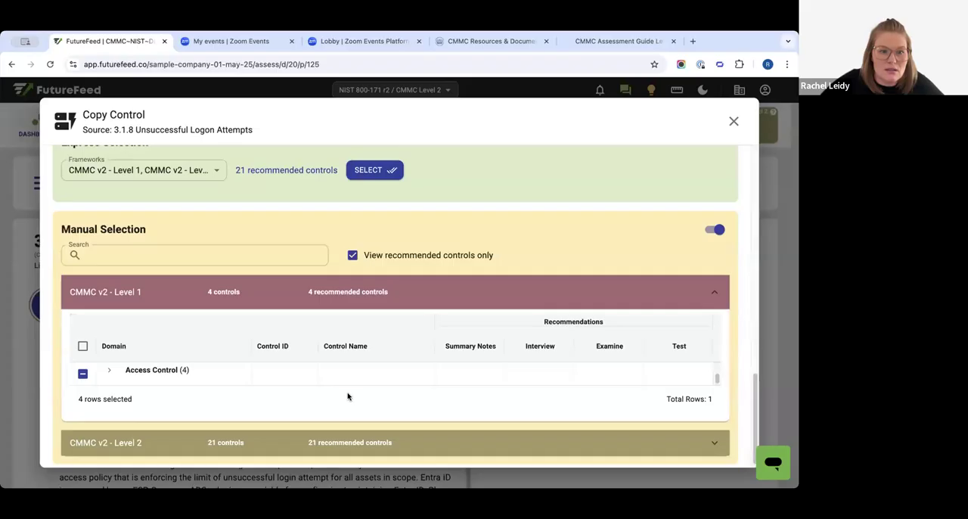
{"action": "left_click", "coordinate": [330, 442]}
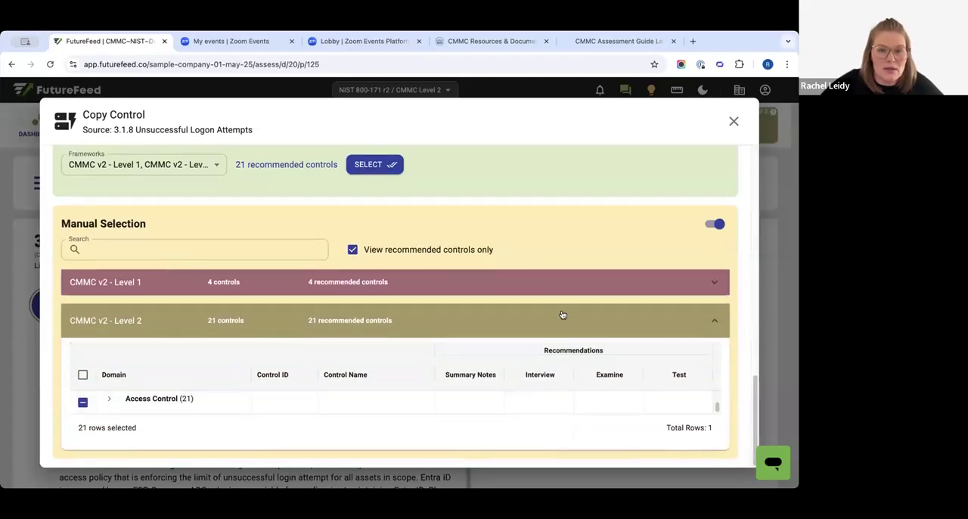
{"action": "scroll", "coordinate": [519, 310], "scroll_direction": "up", "scroll_amount": 10}
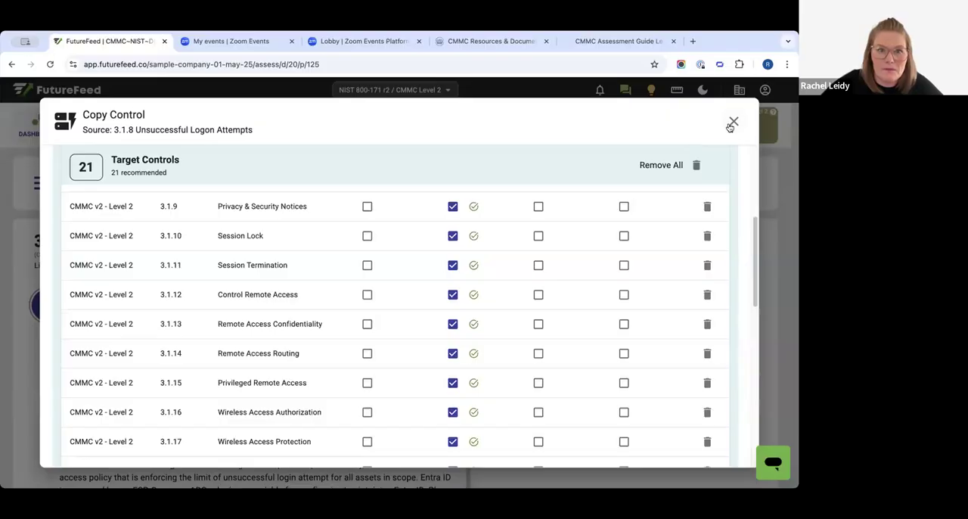
{"action": "left_click", "coordinate": [733, 122]}
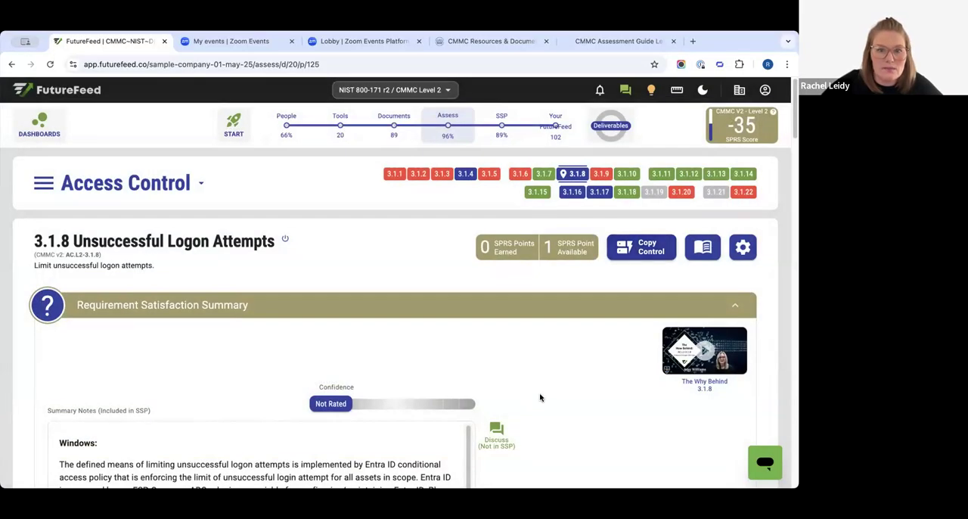
- Review the summary notes and objectives of 3.1.8, and open the SSP's System Information and section overview
{"action": "scroll", "coordinate": [540, 397], "scroll_direction": "down", "scroll_amount": 5}
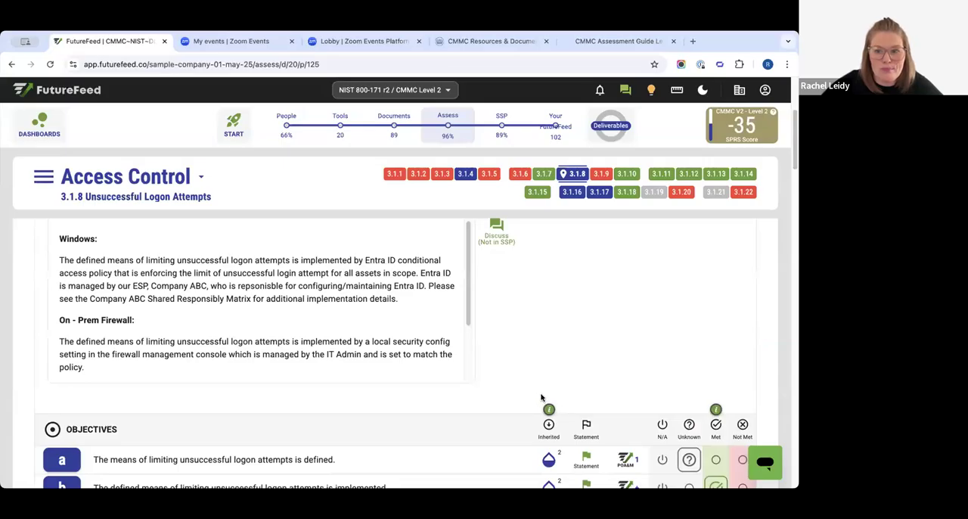
{"action": "scroll", "coordinate": [542, 393], "scroll_direction": "up", "scroll_amount": 4}
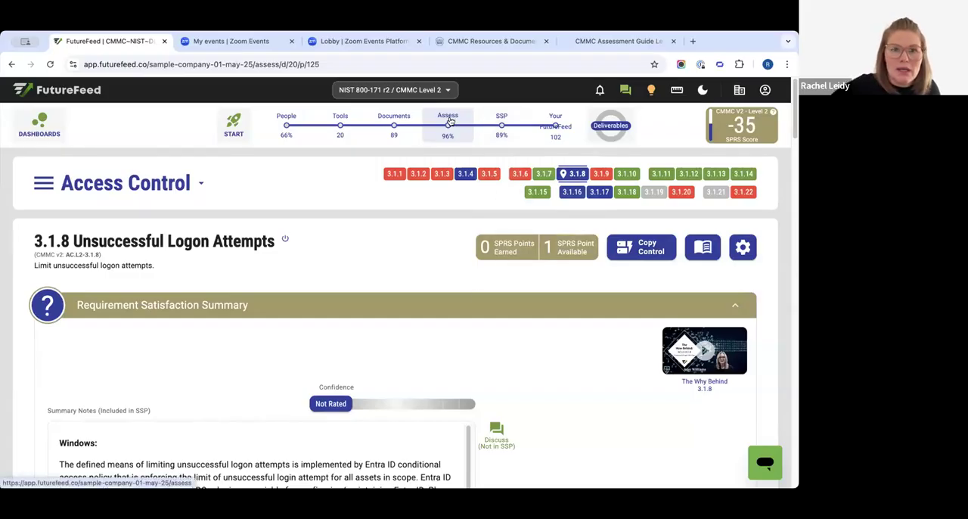
{"action": "left_click", "coordinate": [502, 119]}
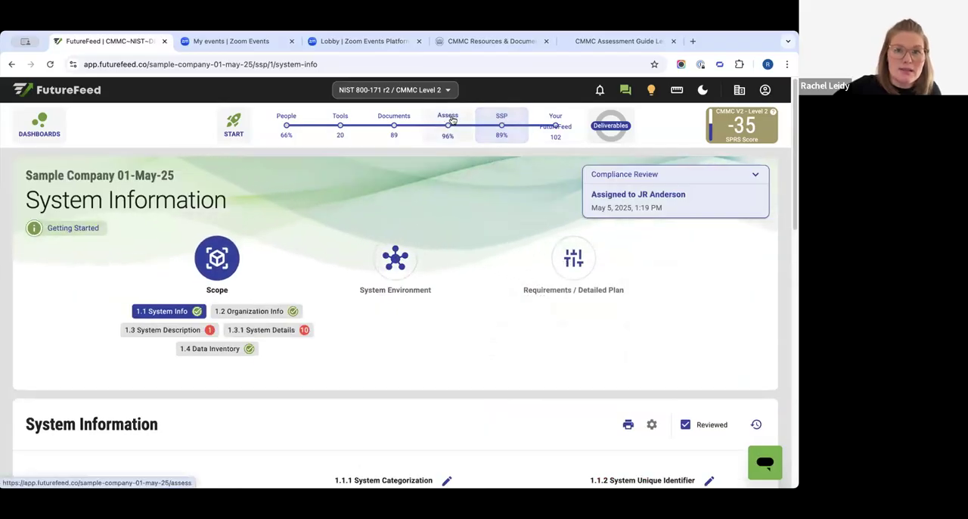
{"action": "mouse_move", "coordinate": [503, 117]}
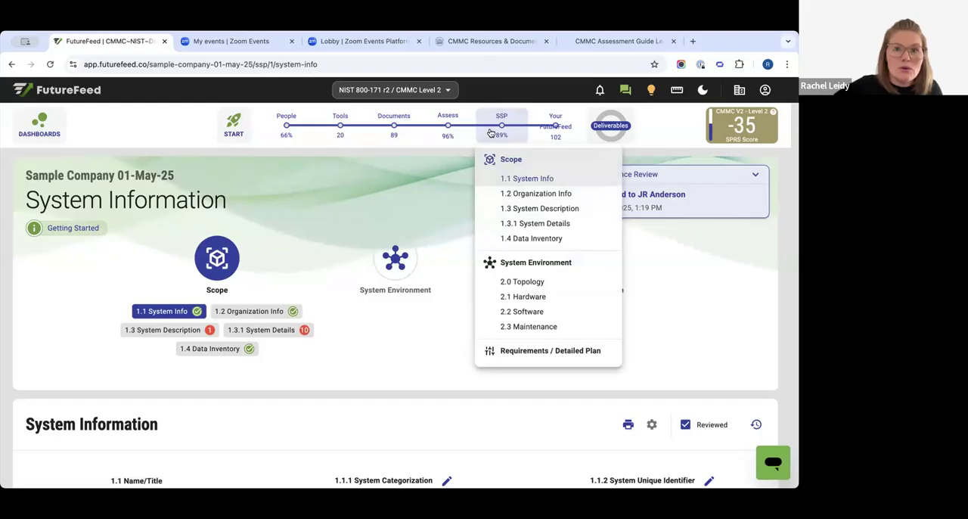
{"action": "mouse_move", "coordinate": [334, 131]}
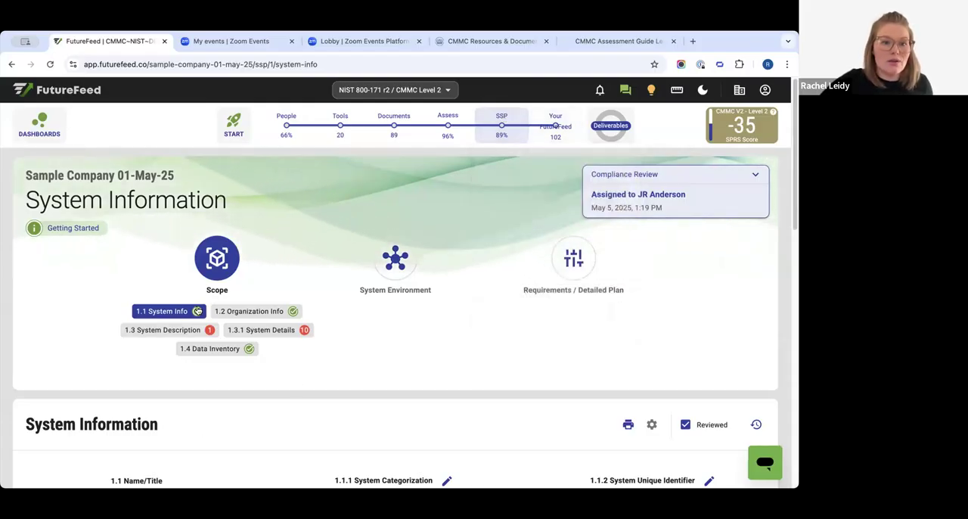
- Browse the SSP scope sections for system description and system details, and review the roles listed under Organization Info
{"action": "left_click", "coordinate": [269, 311]}
{"action": "left_click", "coordinate": [177, 330]}
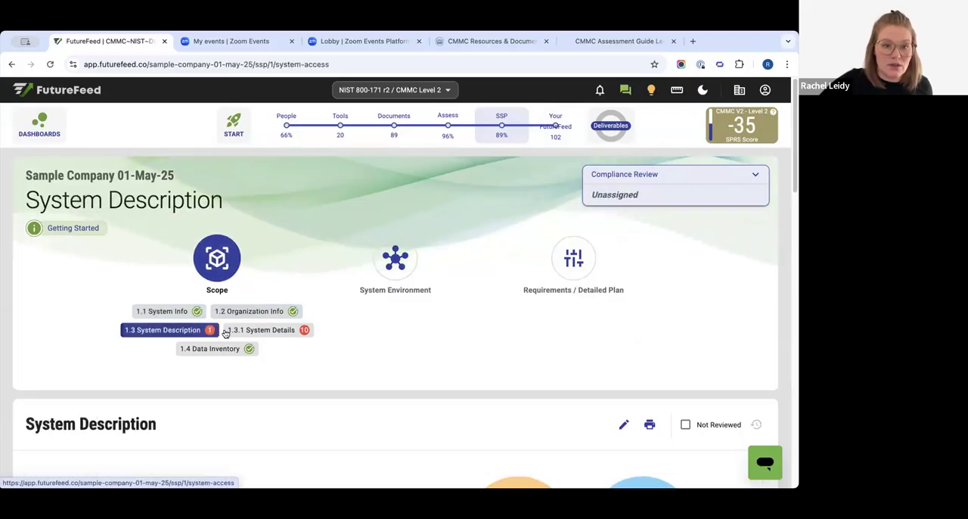
{"action": "left_click", "coordinate": [242, 329]}
{"action": "left_click", "coordinate": [245, 311]}
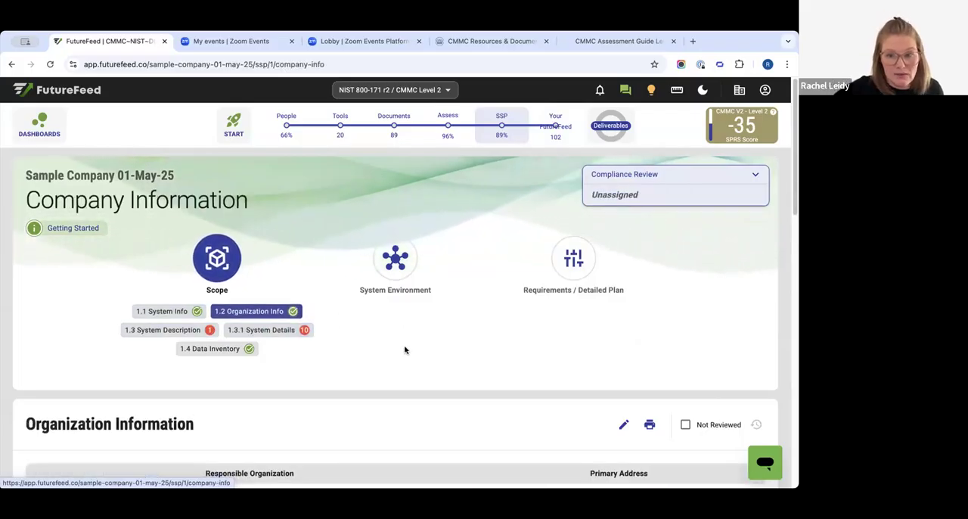
{"action": "scroll", "coordinate": [402, 356], "scroll_direction": "down", "scroll_amount": 2}
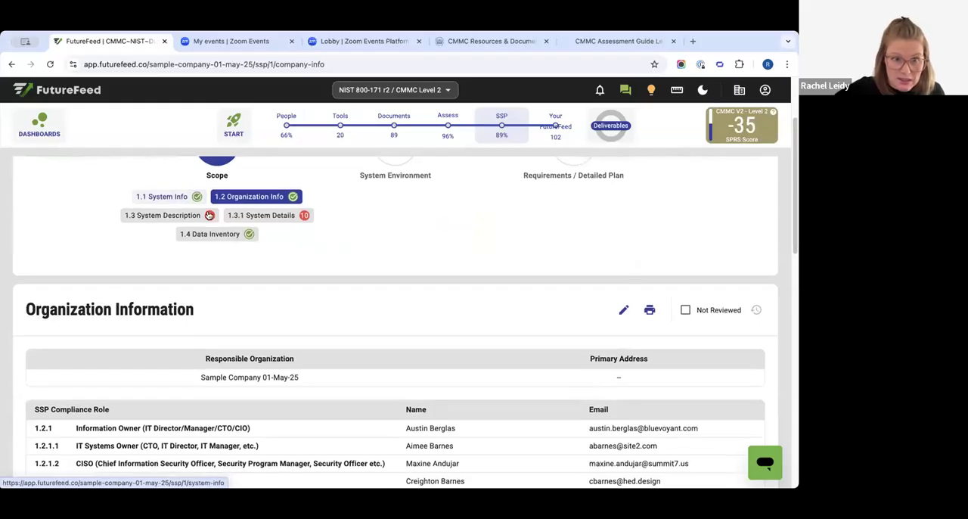
- Change the System Unique Identifier from the SSP's System Info section to 123456, and check the updated value in that section
{"action": "left_click", "coordinate": [145, 196]}
{"action": "scroll", "coordinate": [636, 327], "scroll_direction": "down", "scroll_amount": 3}
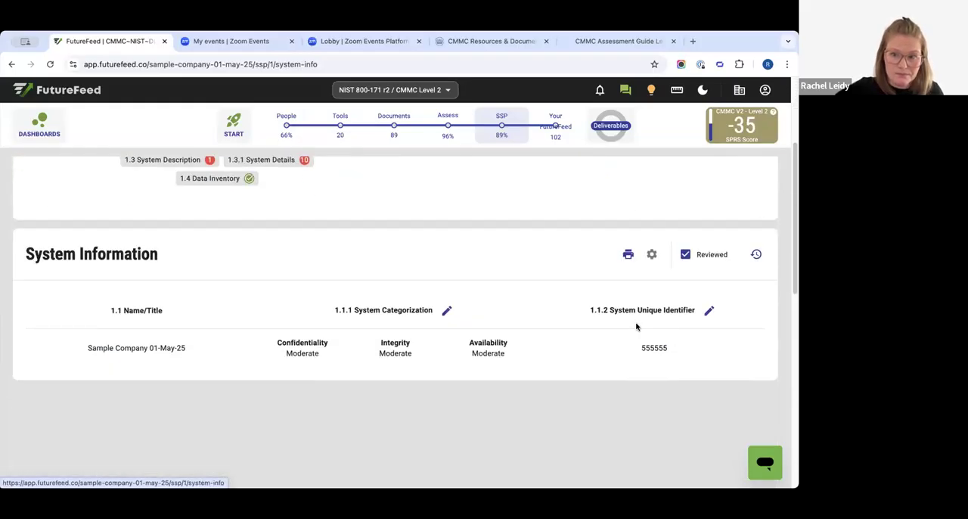
{"action": "left_click_drag", "start_coordinate": [619, 306], "coordinate": [708, 309]}
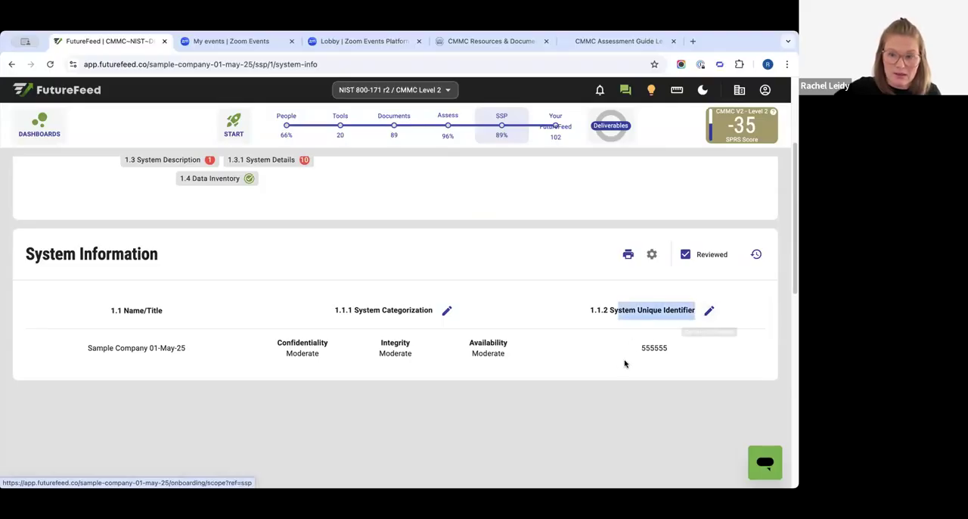
{"action": "double_click", "coordinate": [672, 348]}
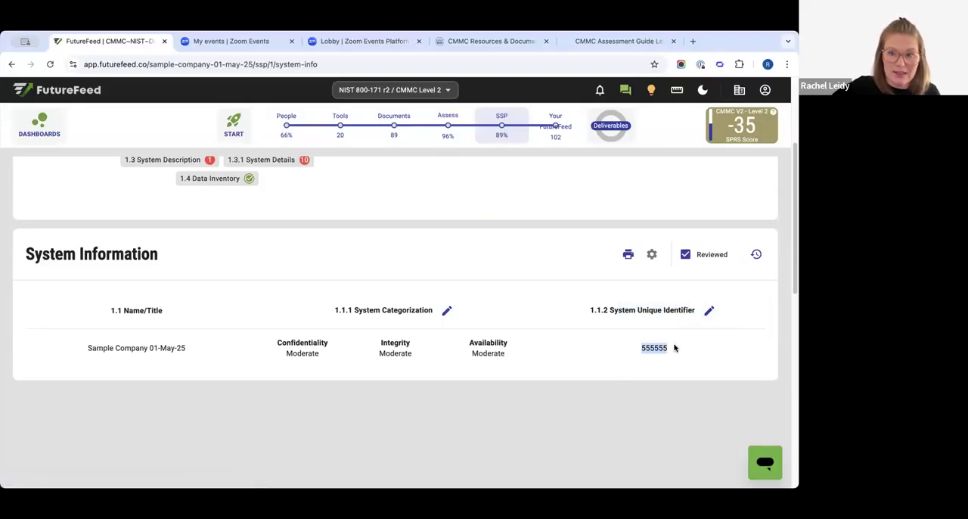
{"action": "left_click", "coordinate": [707, 310]}
{"action": "left_click", "coordinate": [71, 389]}
{"action": "double_click", "coordinate": [71, 389]}
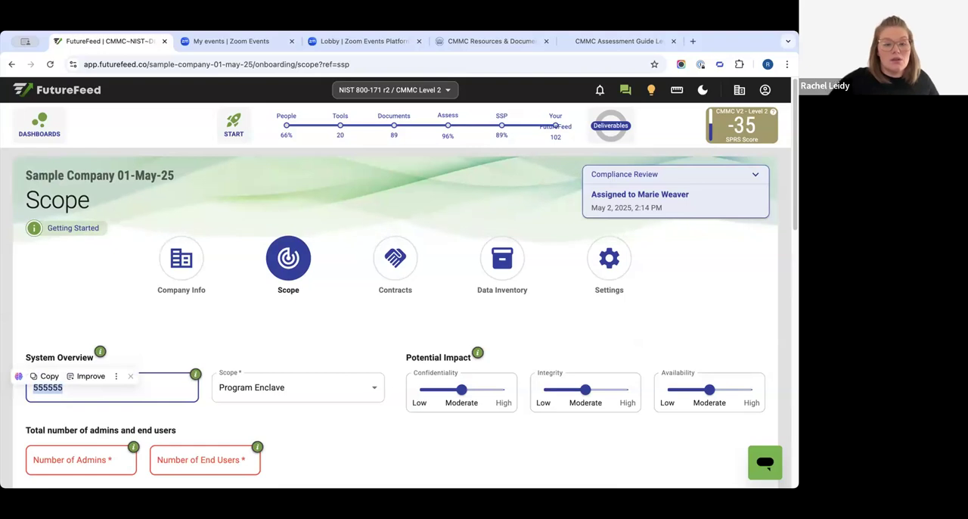
{"action": "type", "text": "123456"}
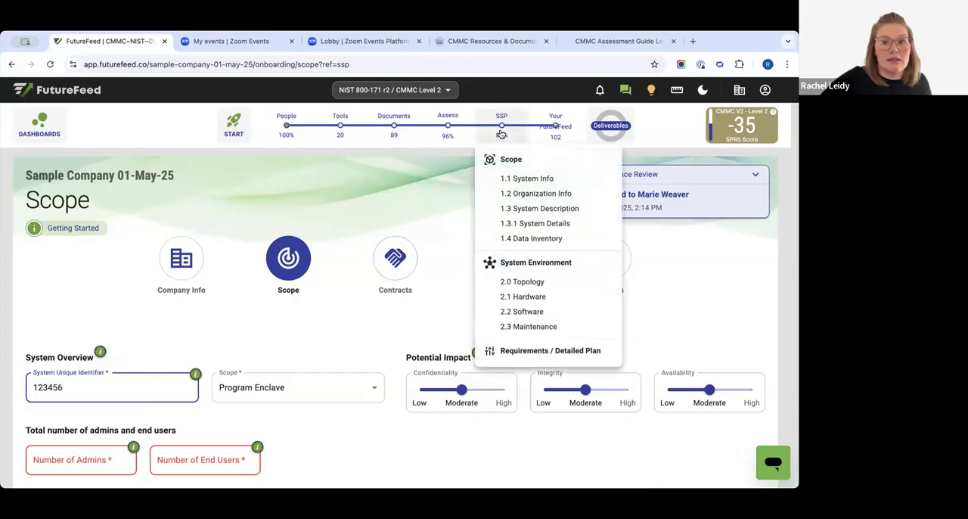
{"action": "left_click", "coordinate": [501, 177]}
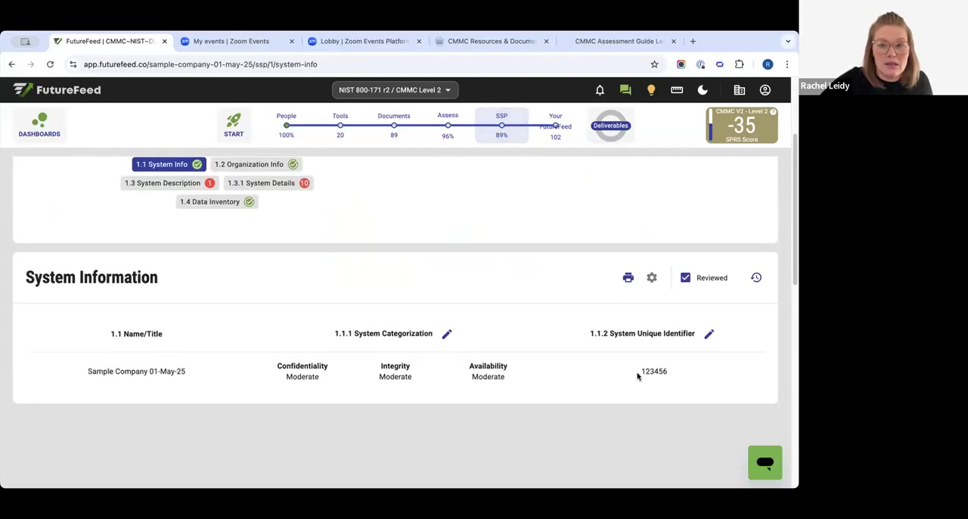
{"action": "scroll", "coordinate": [416, 312], "scroll_direction": "up", "scroll_amount": 1}
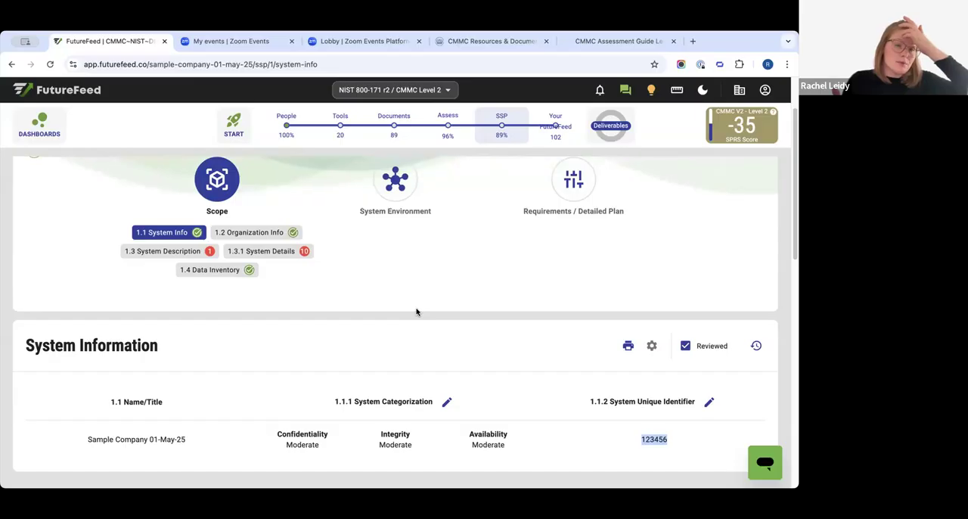
- Open the SSP Report among the deliverables to view its revision history section
{"action": "left_click", "coordinate": [617, 125]}
{"action": "left_click", "coordinate": [617, 125]}
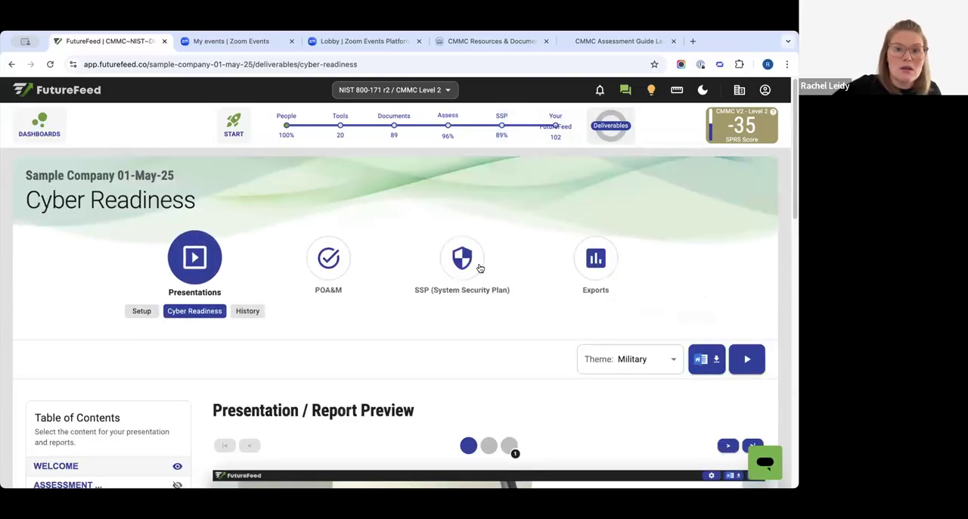
{"action": "left_click", "coordinate": [469, 260]}
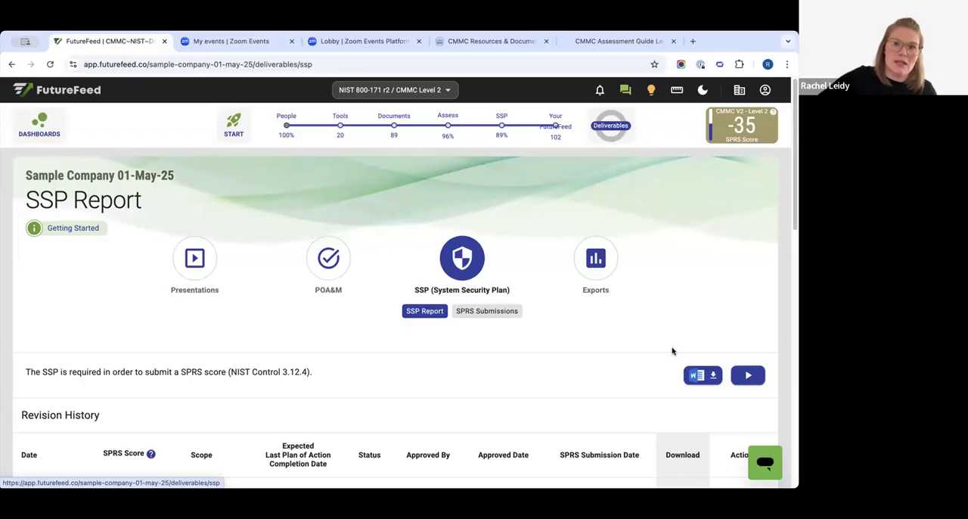
- Return to the SSP's System Information section, mark it as not reviewed, and check its review history
{"action": "left_click", "coordinate": [491, 129]}
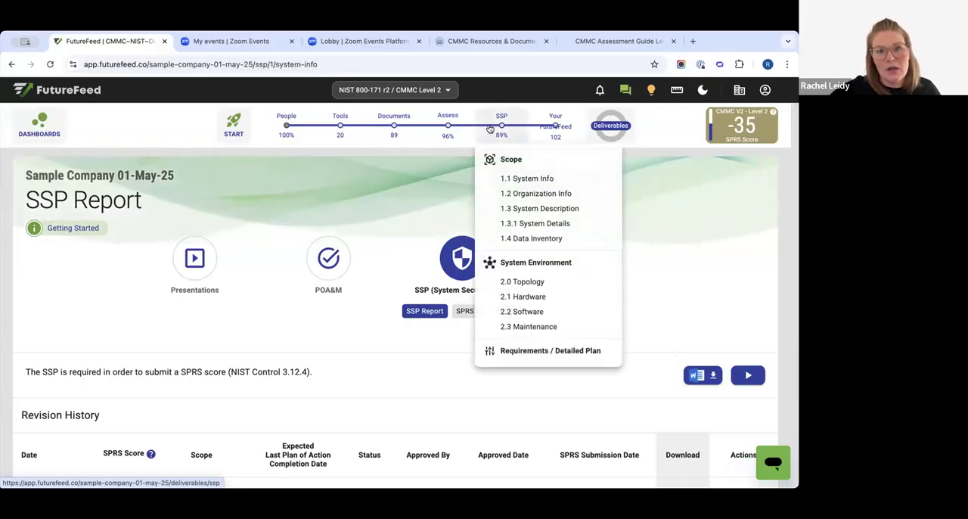
{"action": "mouse_move", "coordinate": [492, 127]}
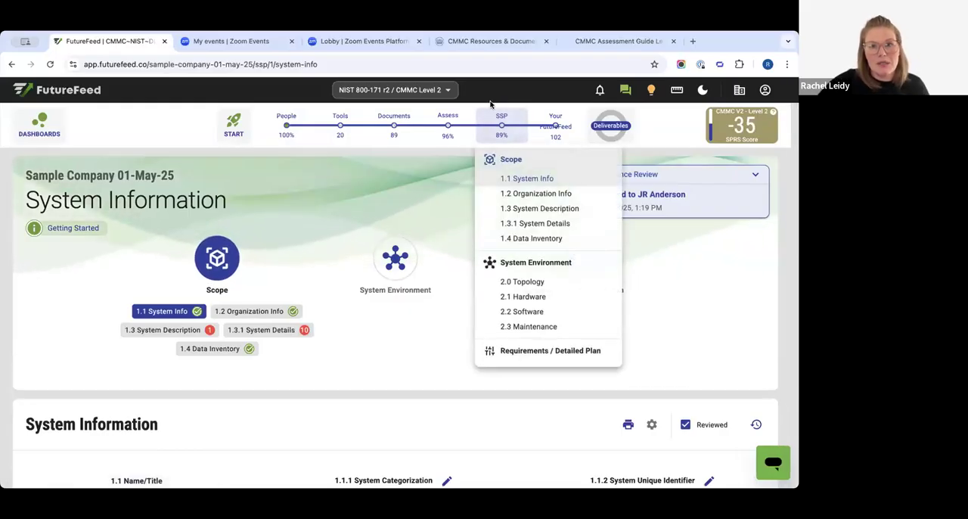
{"action": "scroll", "coordinate": [453, 348], "scroll_direction": "down", "scroll_amount": 2}
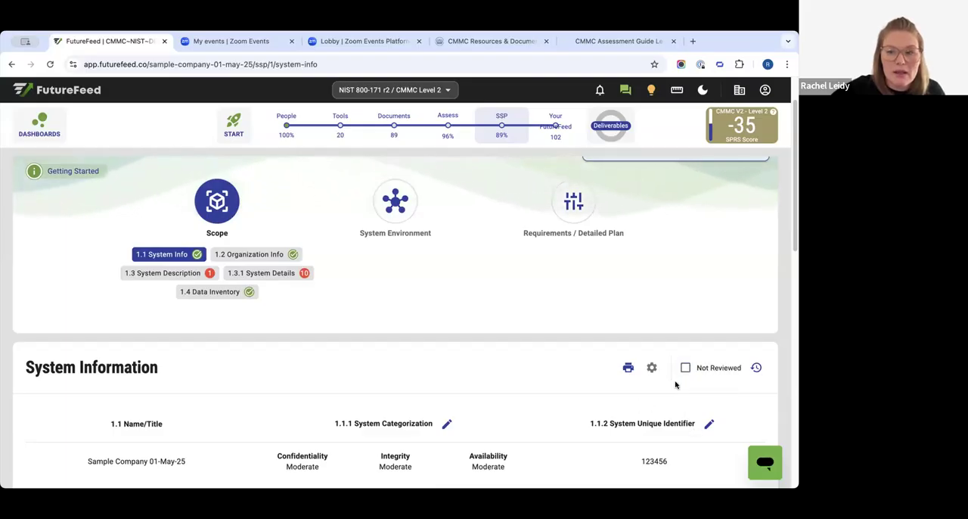
{"action": "left_click", "coordinate": [757, 367]}
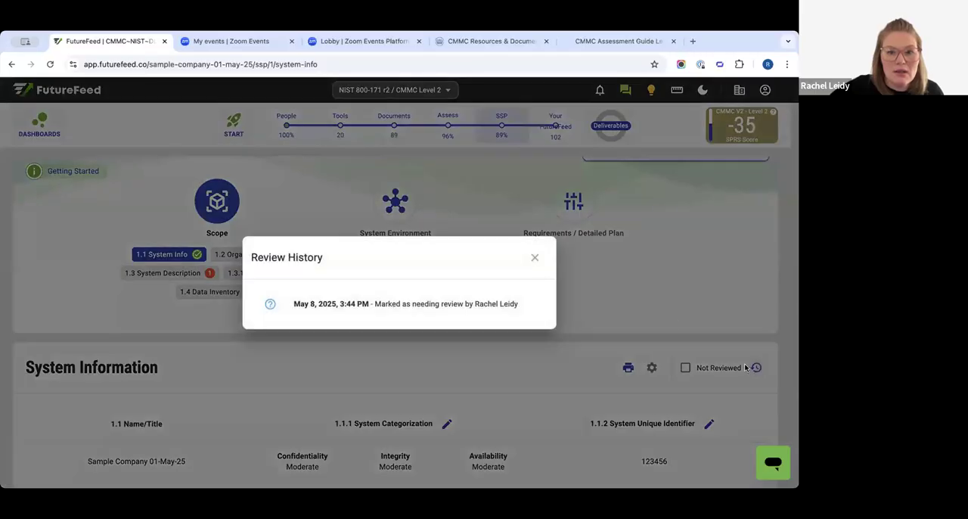
{"action": "left_click", "coordinate": [533, 260]}
- Switch the System Information section's reviewed mark on and back off, and check its review history again
{"action": "left_click", "coordinate": [704, 368]}
{"action": "left_click", "coordinate": [714, 368]}
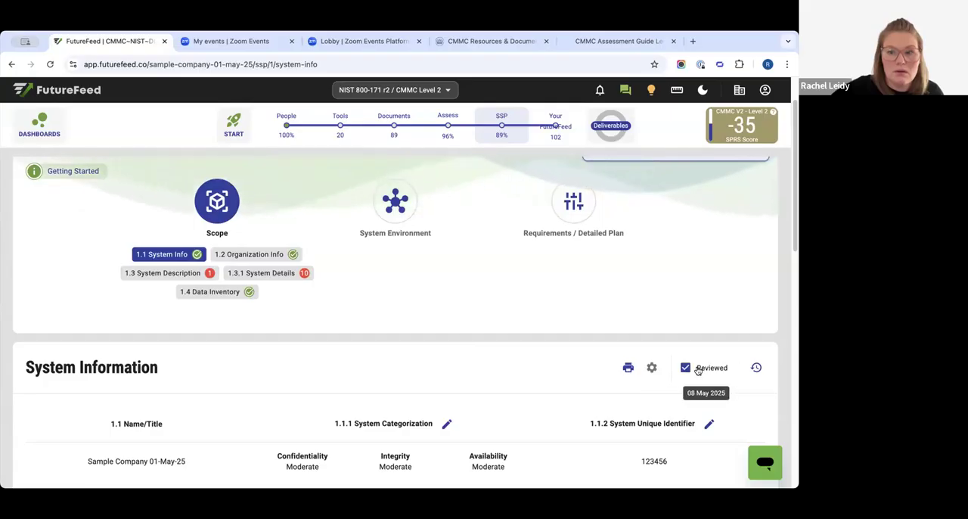
{"action": "left_click", "coordinate": [757, 367]}
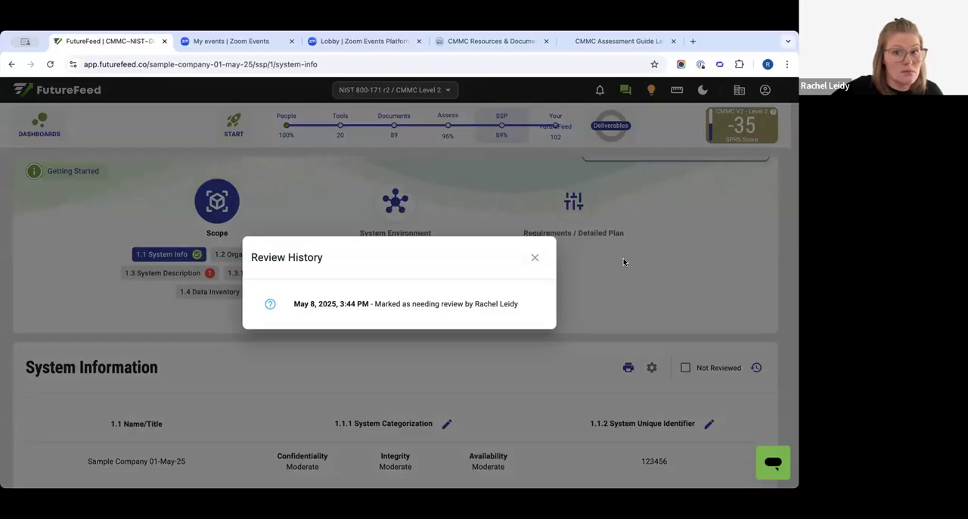
{"action": "left_click", "coordinate": [535, 260]}
- Mark the SSP's 1.2 Organization Info section as reviewed and check its review history
{"action": "left_click", "coordinate": [259, 254]}
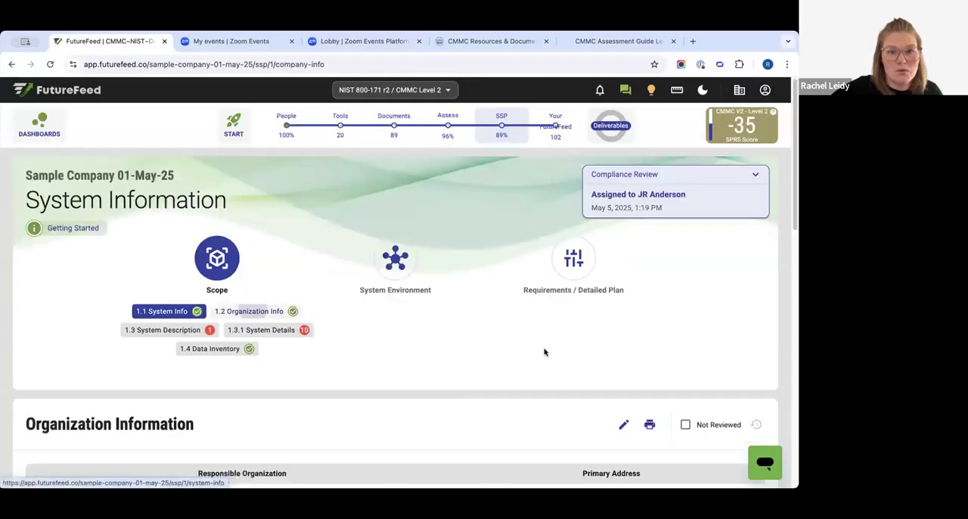
{"action": "left_click", "coordinate": [705, 427]}
{"action": "left_click", "coordinate": [757, 425]}
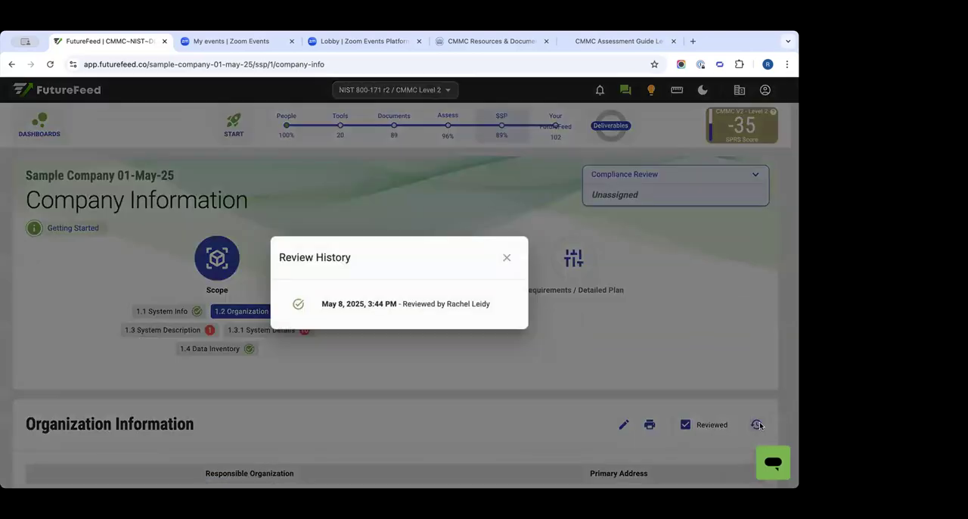
{"action": "left_click", "coordinate": [505, 259]}
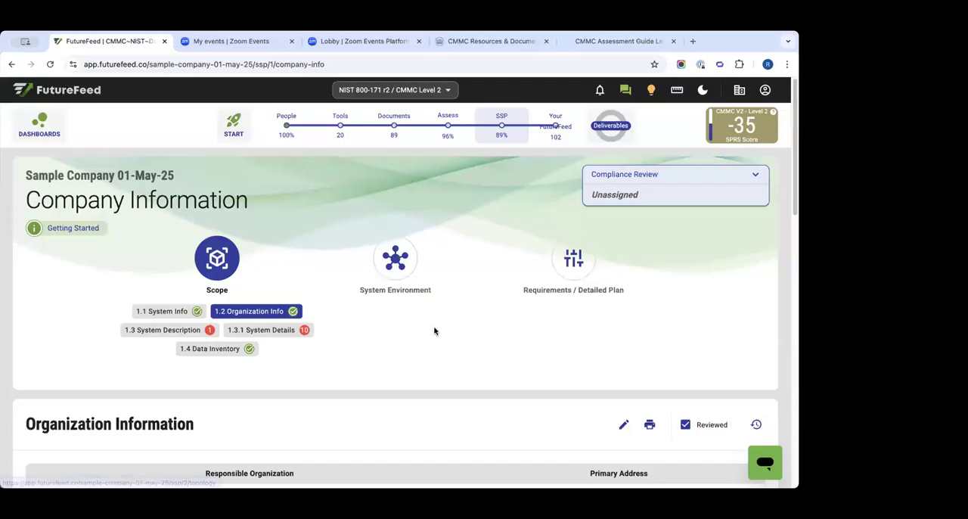
- Return to 1.1 System Info and examine who last changed its review status and when
{"action": "scroll", "coordinate": [260, 285], "scroll_direction": "down", "scroll_amount": 2}
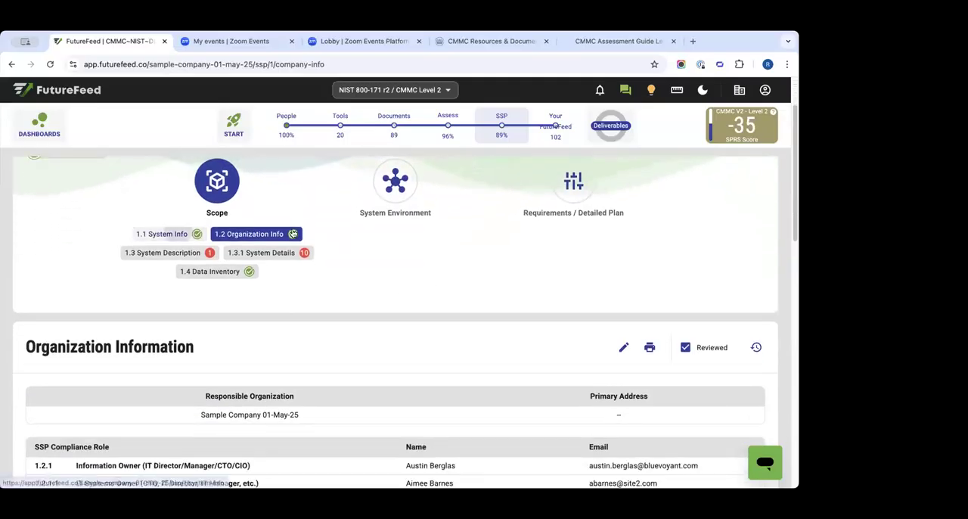
{"action": "left_click", "coordinate": [178, 234]}
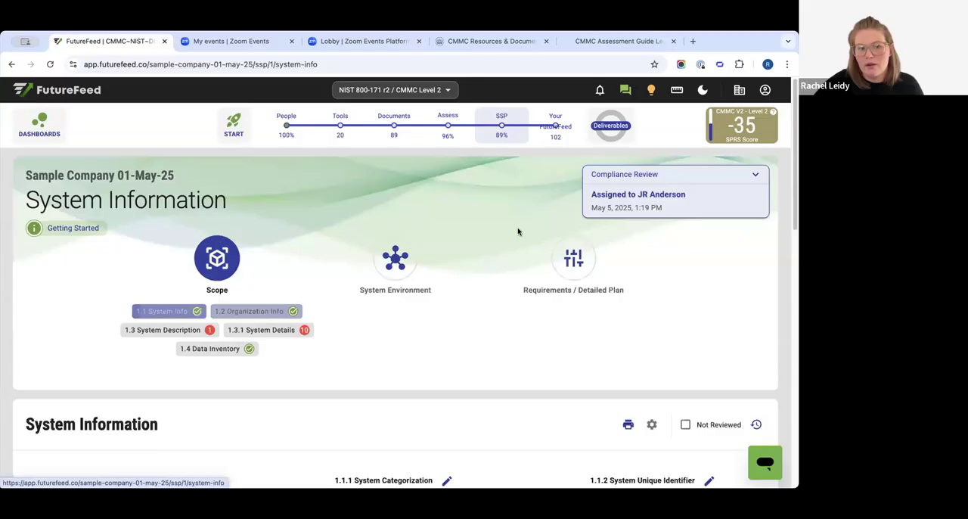
{"action": "left_click", "coordinate": [756, 425]}
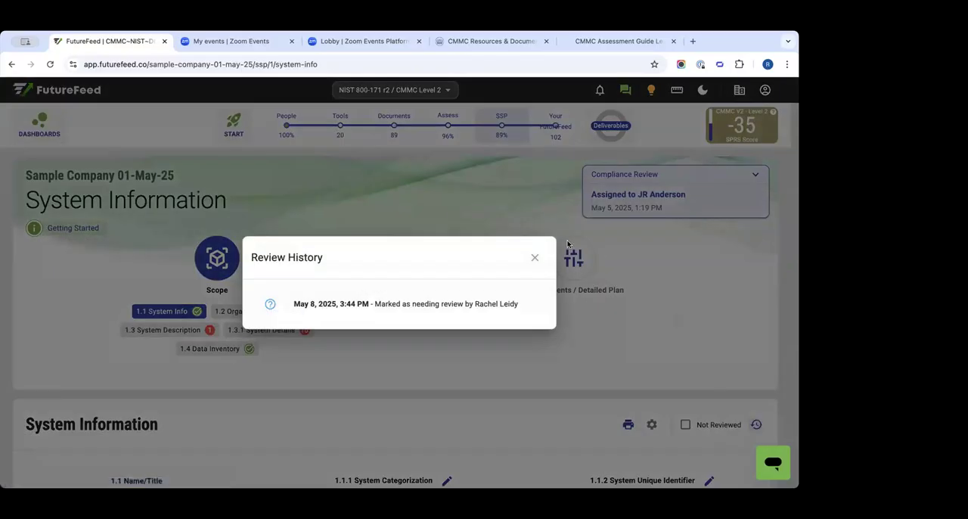
{"action": "left_click", "coordinate": [535, 261]}
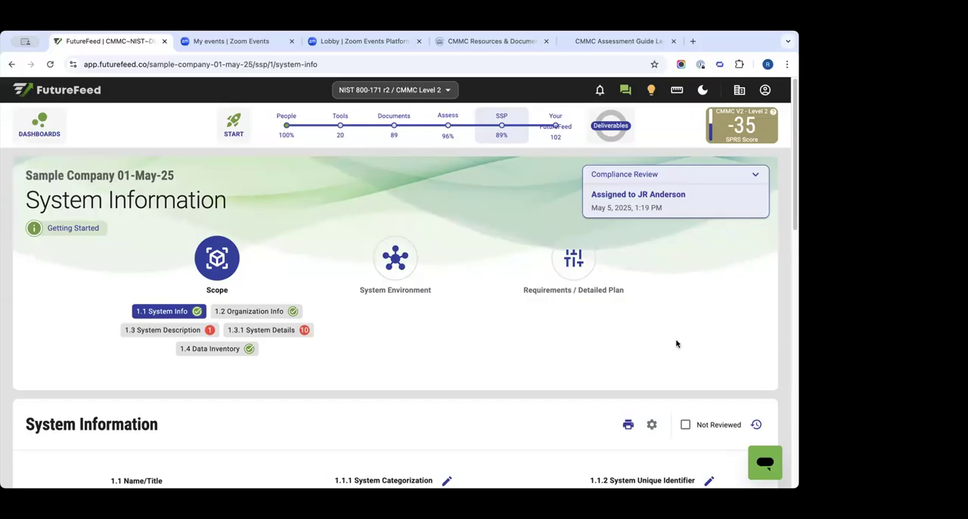
{"action": "scroll", "coordinate": [677, 344], "scroll_direction": "down", "scroll_amount": 1}
{"action": "left_click", "coordinate": [757, 390]}
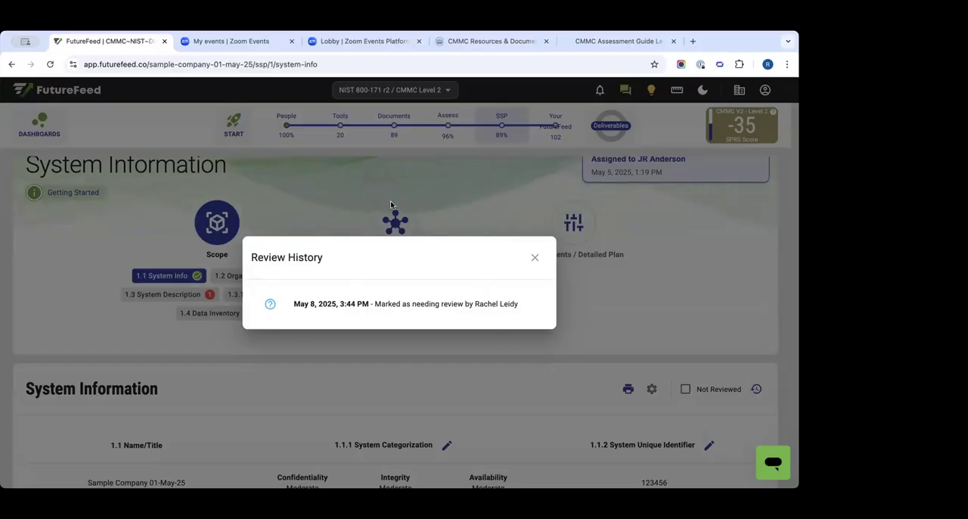
{"action": "left_click", "coordinate": [534, 259]}
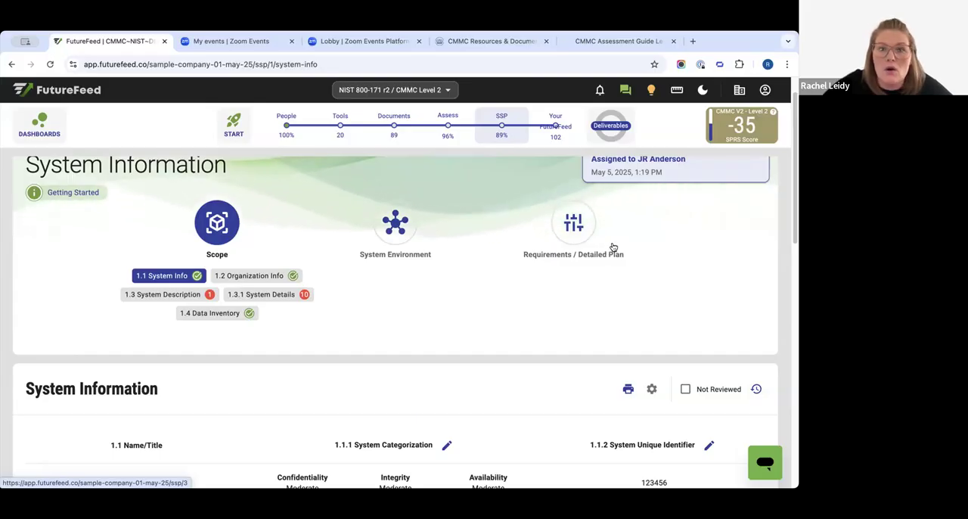
- Open the New Feature Request form in the FutureFeed Help Center, and return to the System Information page
{"action": "left_click", "coordinate": [765, 91]}
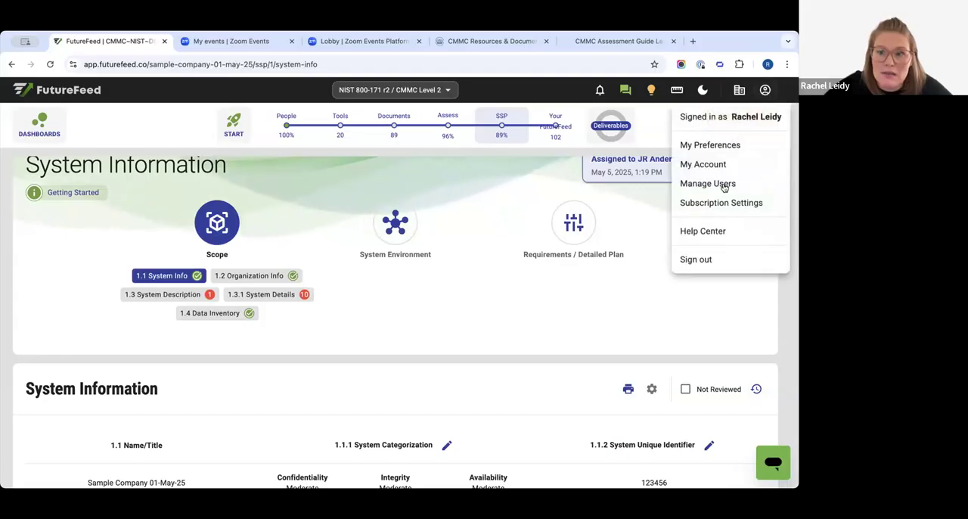
{"action": "left_click", "coordinate": [704, 230]}
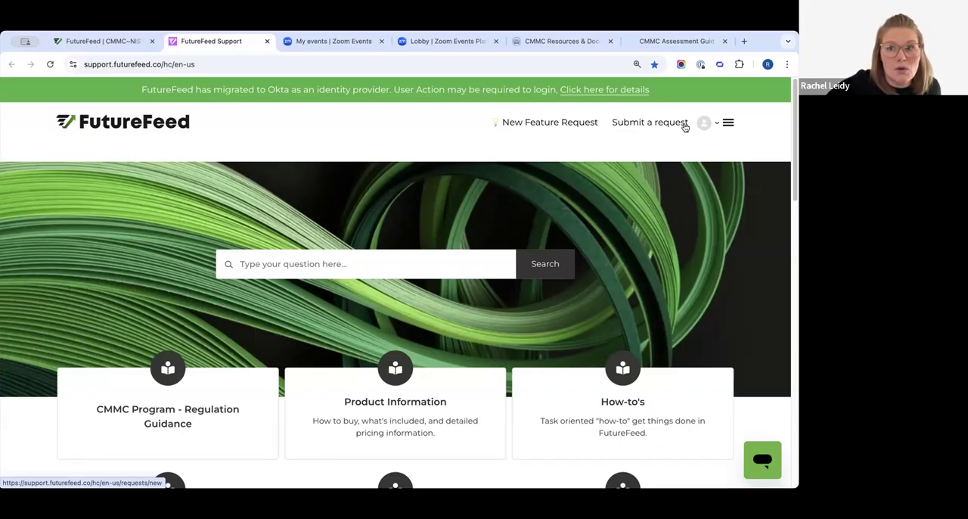
{"action": "left_click", "coordinate": [710, 125]}
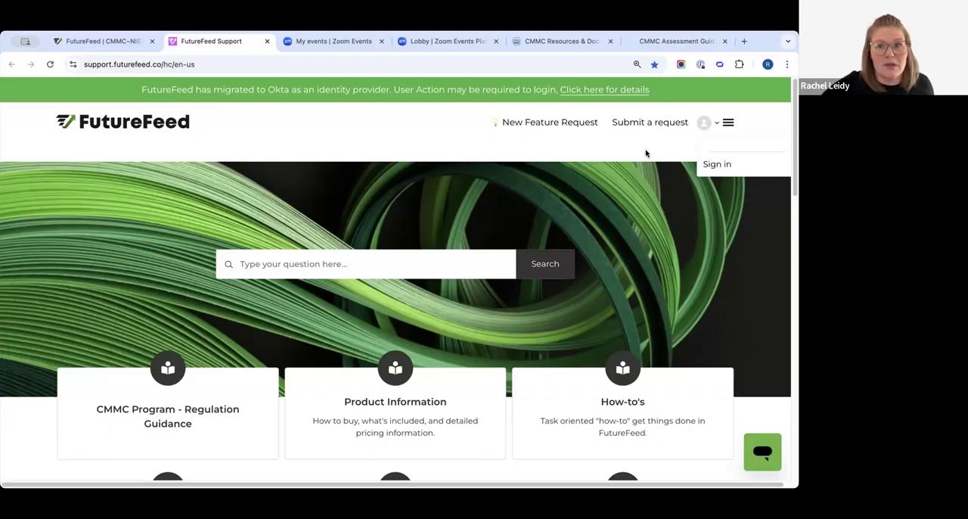
{"action": "left_click", "coordinate": [537, 145]}
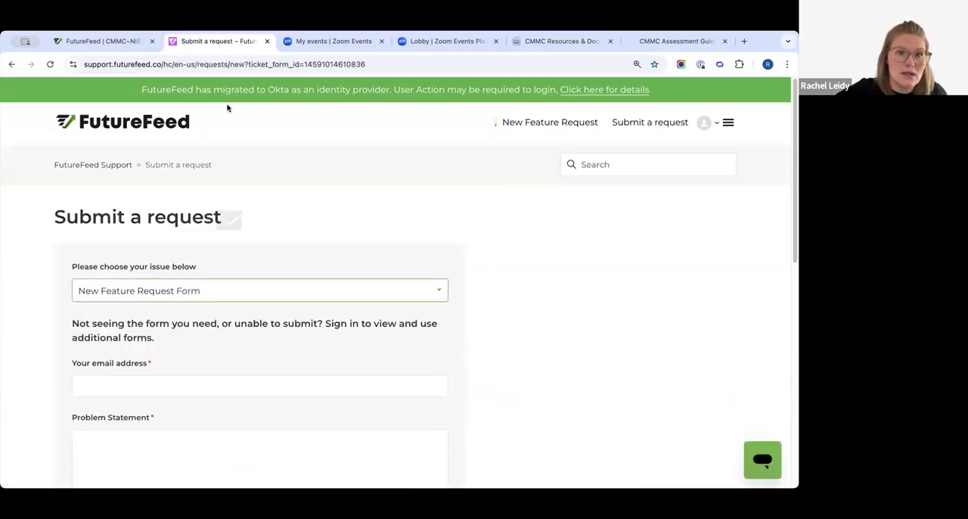
{"action": "left_click", "coordinate": [119, 41]}
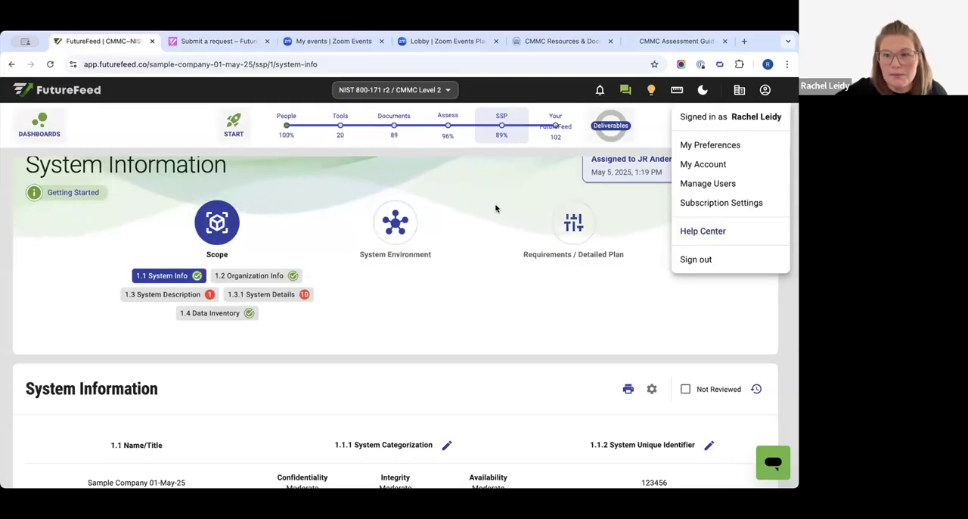
{"action": "left_click", "coordinate": [668, 154]}
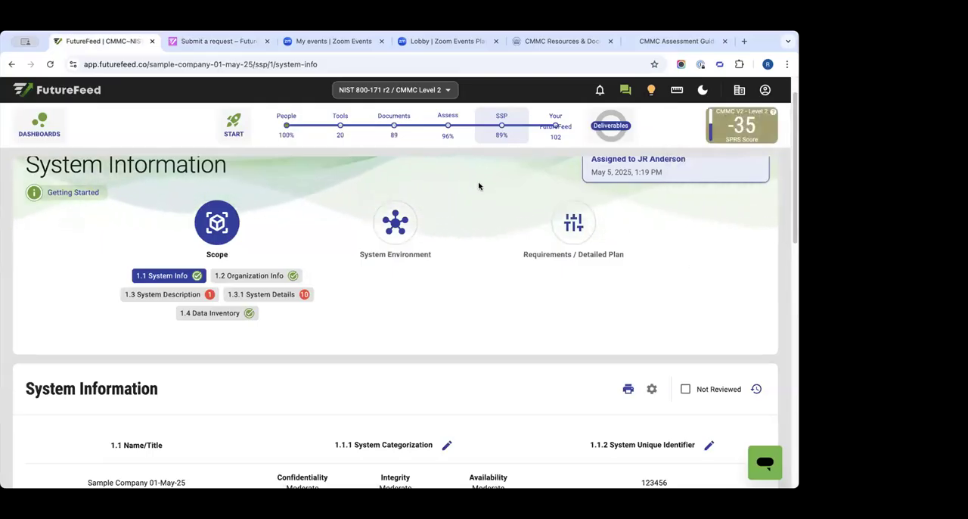
- View the Discussions page, and go back to the SSP's System Information to look over its details
{"action": "left_click", "coordinate": [628, 92]}
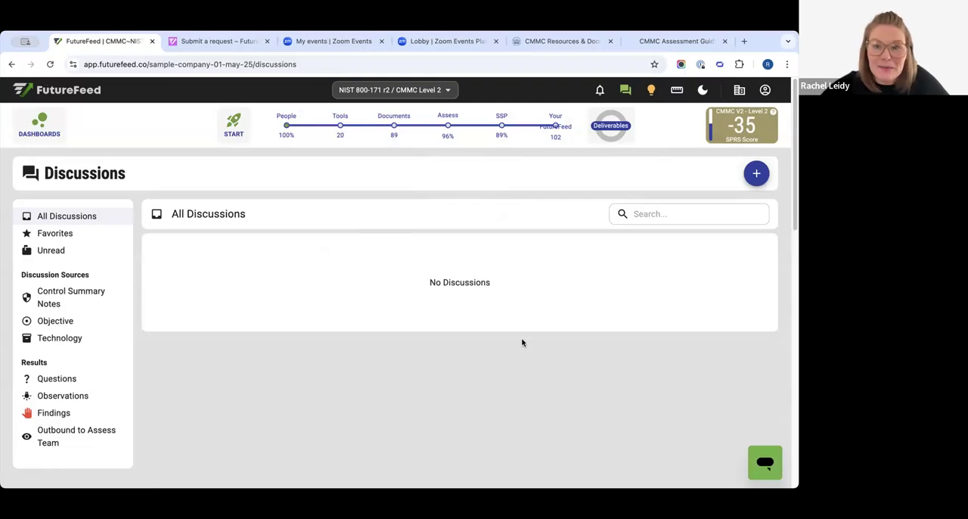
{"action": "left_click", "coordinate": [448, 127]}
{"action": "left_click", "coordinate": [521, 128]}
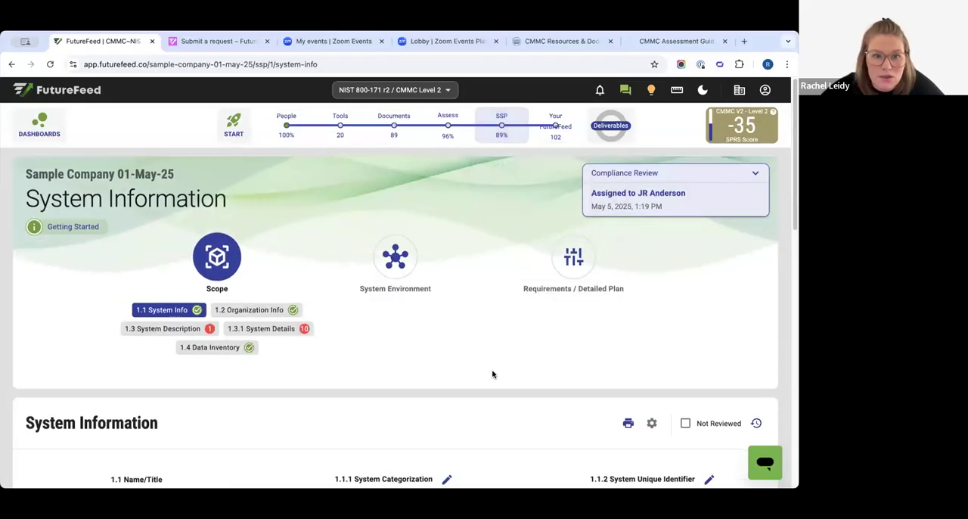
{"action": "scroll", "coordinate": [375, 248], "scroll_direction": "down", "scroll_amount": 1}
{"action": "scroll", "coordinate": [384, 298], "scroll_direction": "down", "scroll_amount": 2}
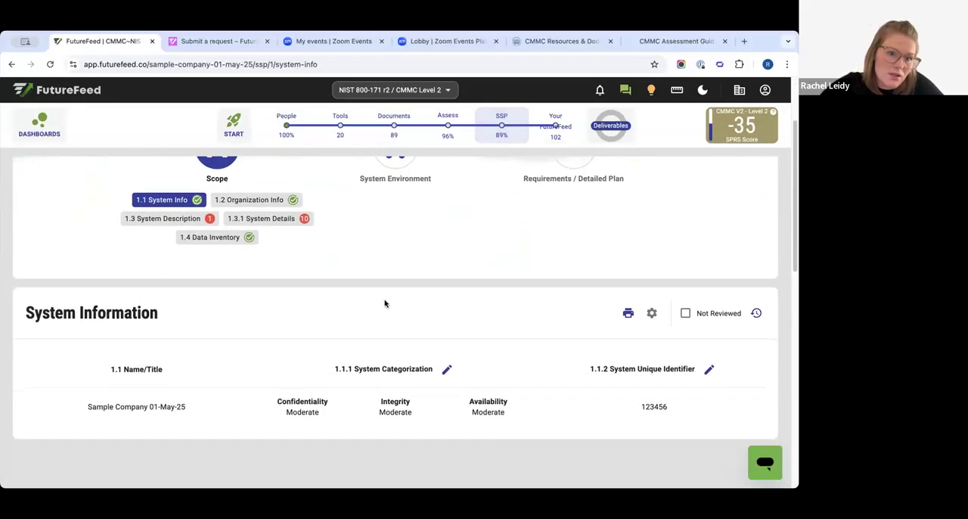
{"action": "scroll", "coordinate": [384, 301], "scroll_direction": "up", "scroll_amount": 3}
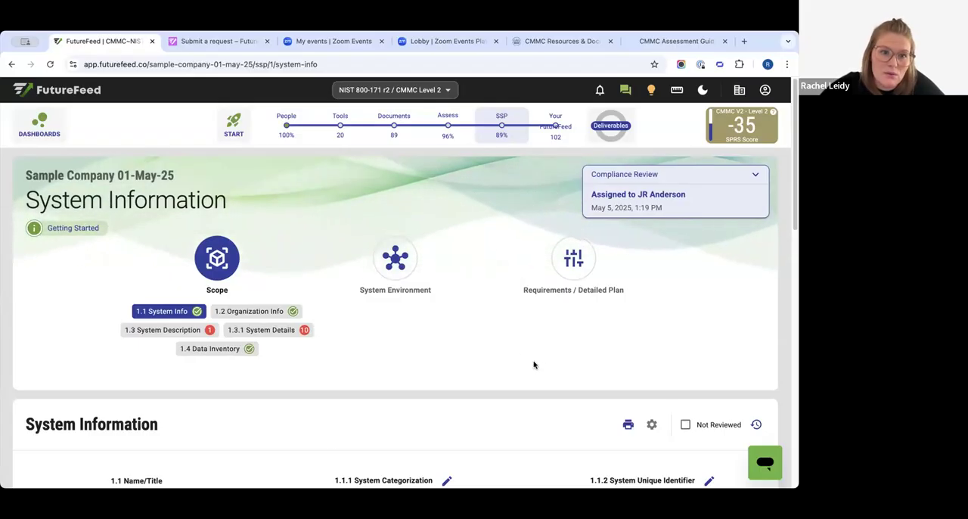
- Open the System Information section's settings, change an option there, and close the settings
{"action": "scroll", "coordinate": [532, 364], "scroll_direction": "down", "scroll_amount": 1}
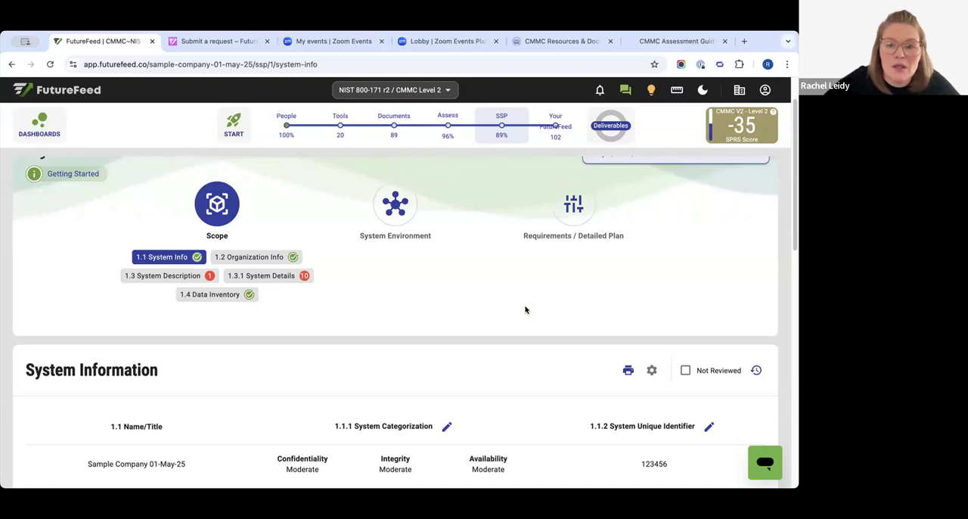
{"action": "left_click", "coordinate": [651, 371]}
{"action": "left_click", "coordinate": [288, 323]}
{"action": "left_click", "coordinate": [599, 267]}
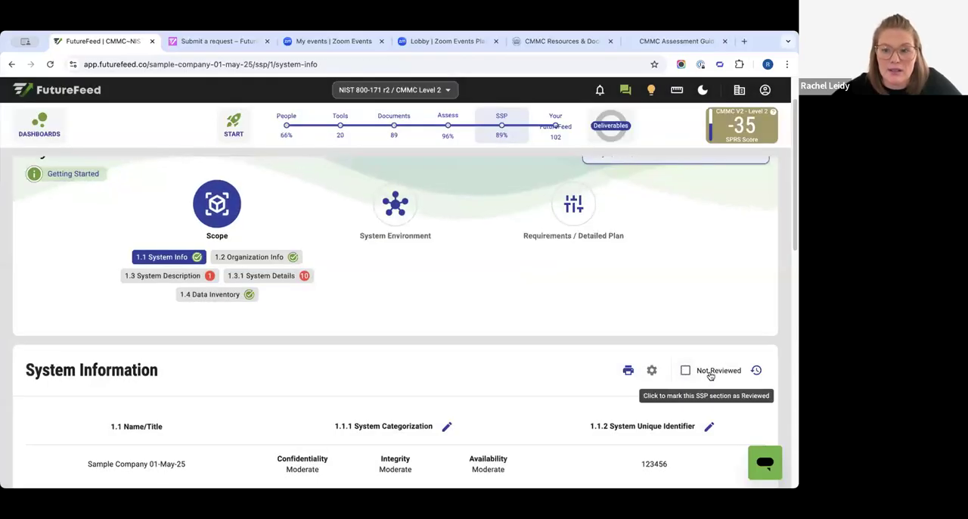
- Compare the review status of the 1.1 System Info and 1.2 Organization Info sections
{"action": "left_click", "coordinate": [230, 258]}
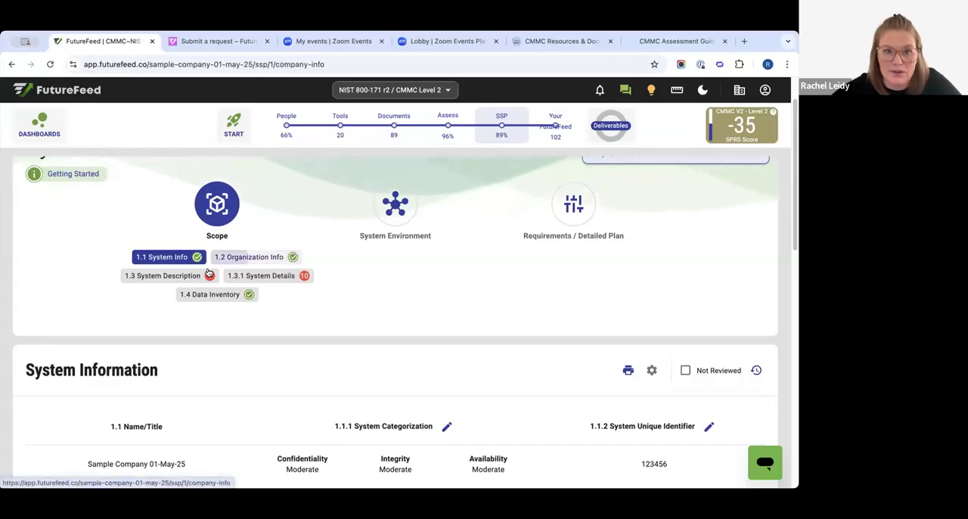
{"action": "scroll", "coordinate": [692, 403], "scroll_direction": "down", "scroll_amount": 4}
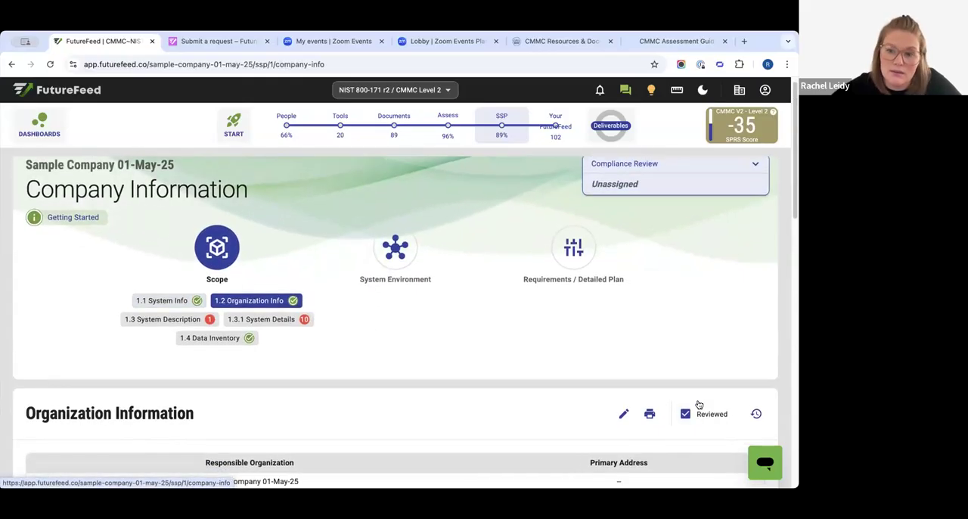
{"action": "scroll", "coordinate": [300, 386], "scroll_direction": "up", "scroll_amount": 4}
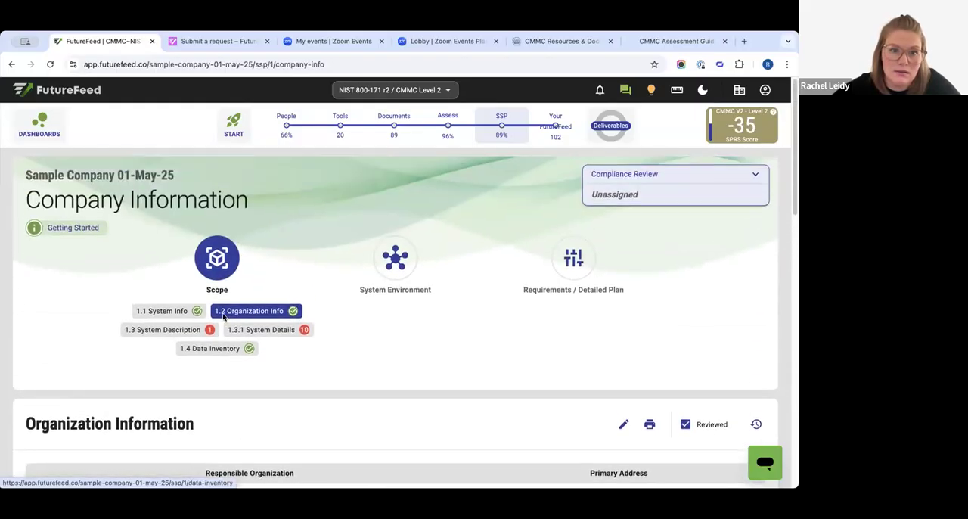
{"action": "left_click", "coordinate": [186, 311]}
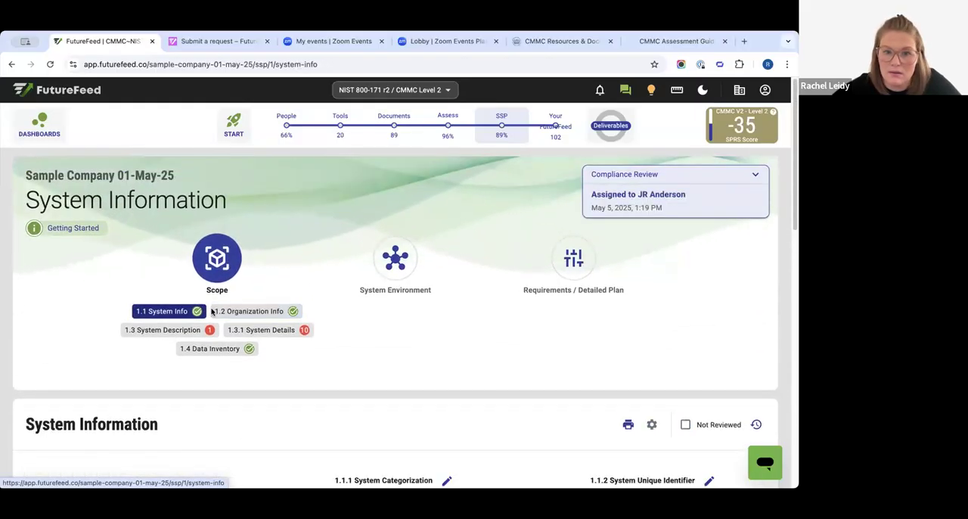
{"action": "left_click", "coordinate": [272, 310]}
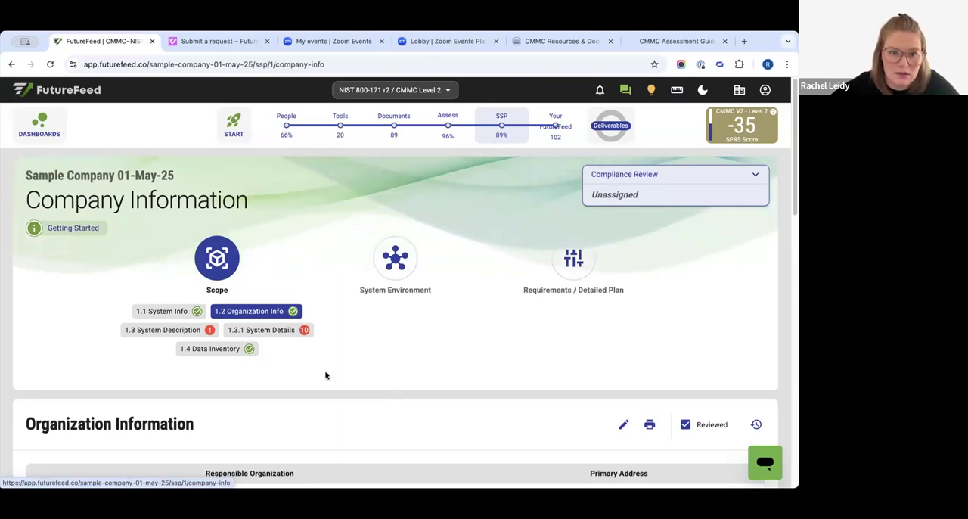
{"action": "left_click", "coordinate": [183, 311]}
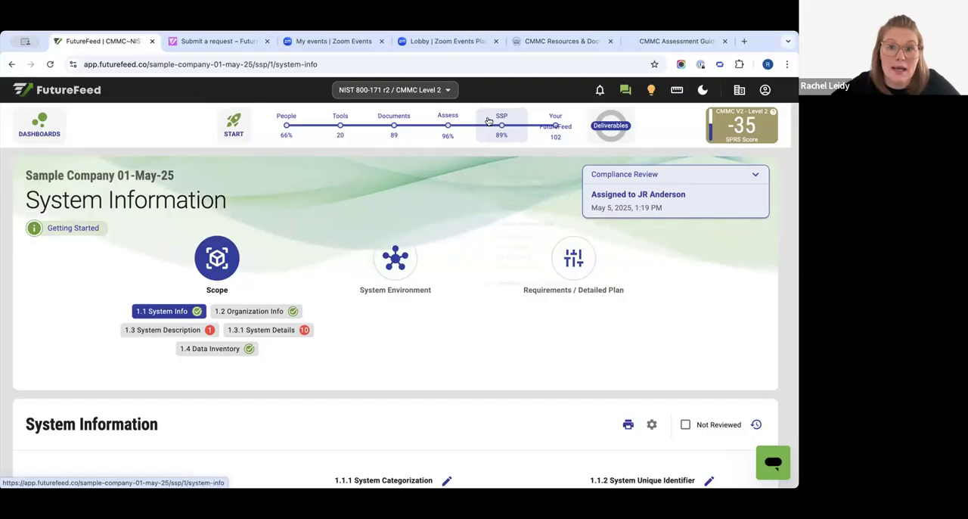
- Open the pending POA&Ms in the Project Builder, and remove the "access" filter from the list
{"action": "mouse_move", "coordinate": [493, 116]}
{"action": "left_click", "coordinate": [546, 130]}
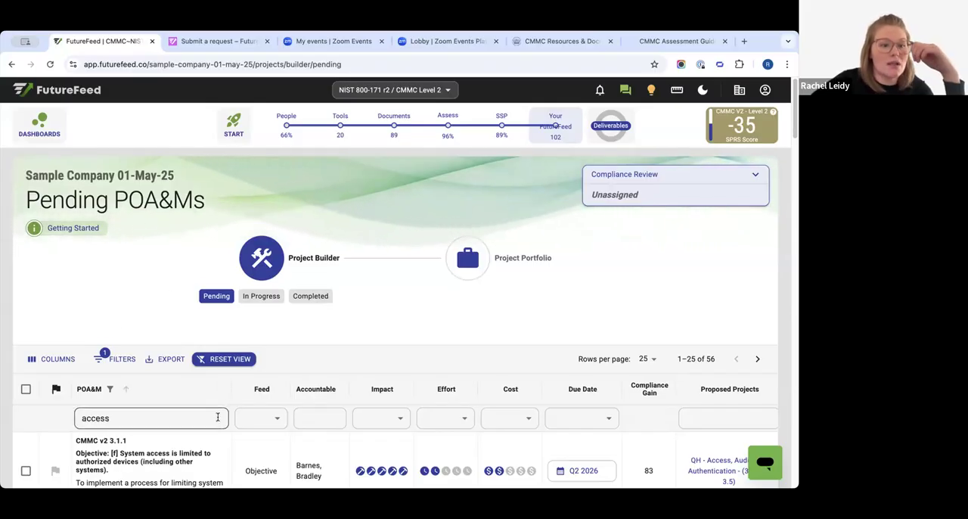
{"action": "scroll", "coordinate": [215, 423], "scroll_direction": "down", "scroll_amount": 2}
{"action": "scroll", "coordinate": [214, 425], "scroll_direction": "down", "scroll_amount": 5}
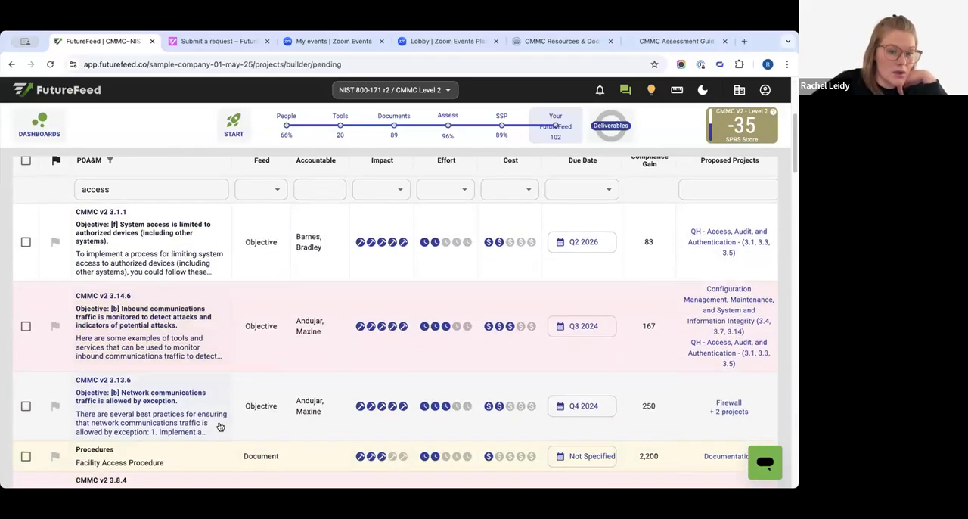
{"action": "scroll", "coordinate": [221, 431], "scroll_direction": "up", "scroll_amount": 6}
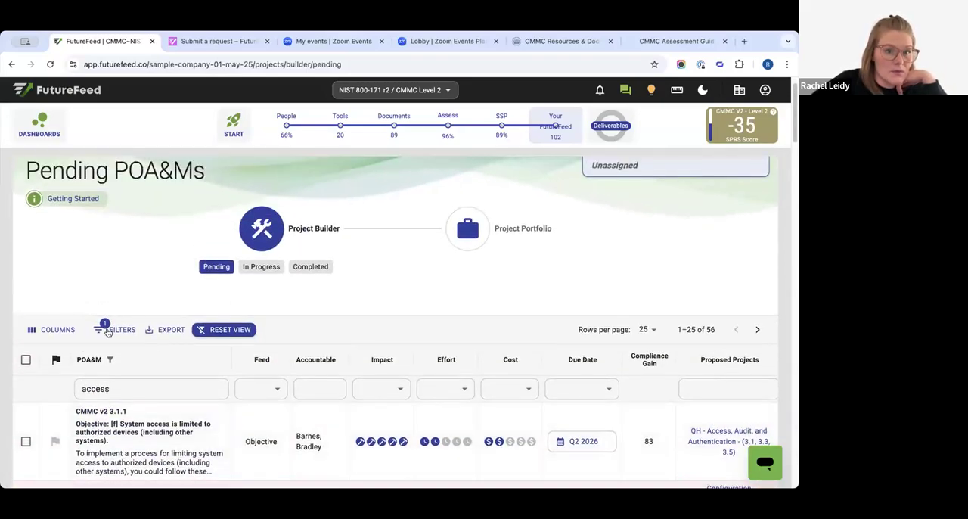
{"action": "left_click", "coordinate": [119, 332]}
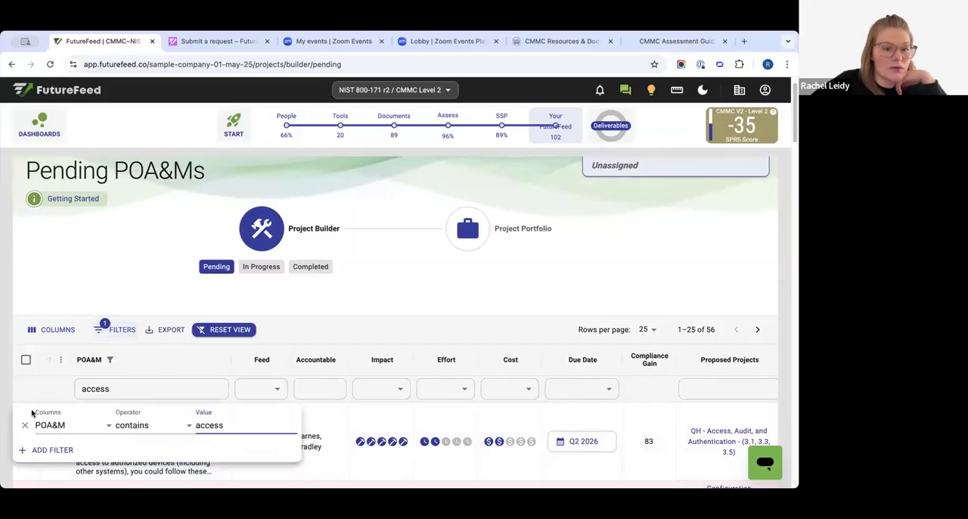
{"action": "left_click", "coordinate": [24, 425]}
{"action": "left_click", "coordinate": [121, 310]}
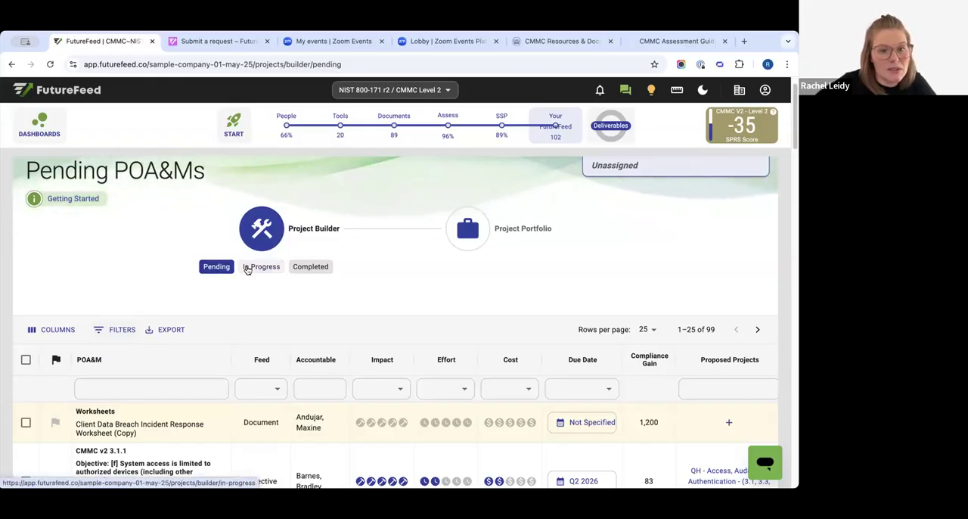
- View the in-progress and completed POA&Ms, and return to the pending POA&Ms to look over the list
{"action": "left_click", "coordinate": [249, 267]}
{"action": "left_click", "coordinate": [299, 297]}
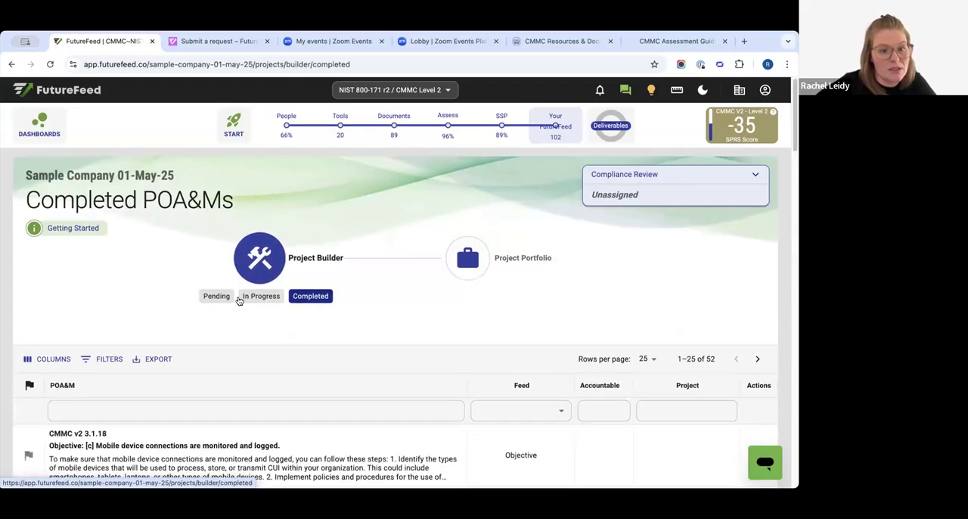
{"action": "left_click", "coordinate": [215, 298]}
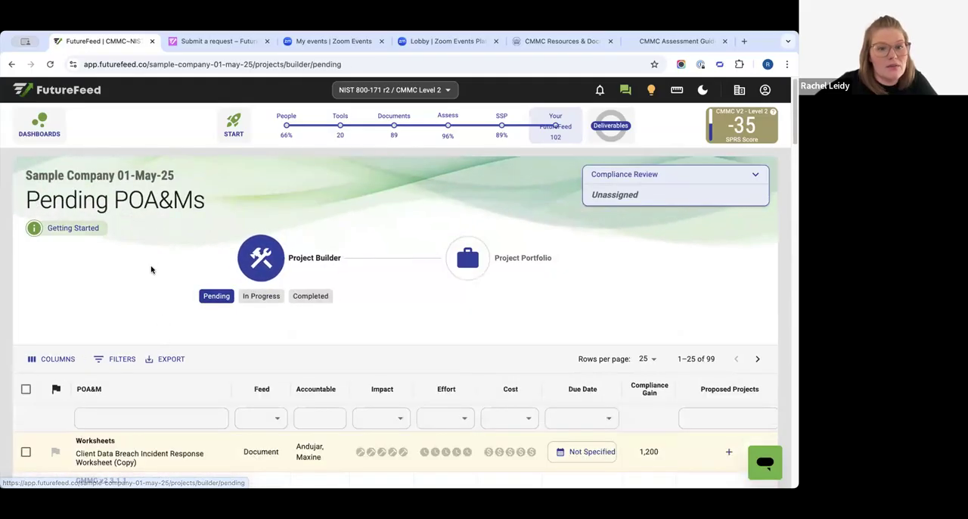
{"action": "scroll", "coordinate": [117, 337], "scroll_direction": "down", "scroll_amount": 1}
{"action": "scroll", "coordinate": [117, 338], "scroll_direction": "up", "scroll_amount": 1}
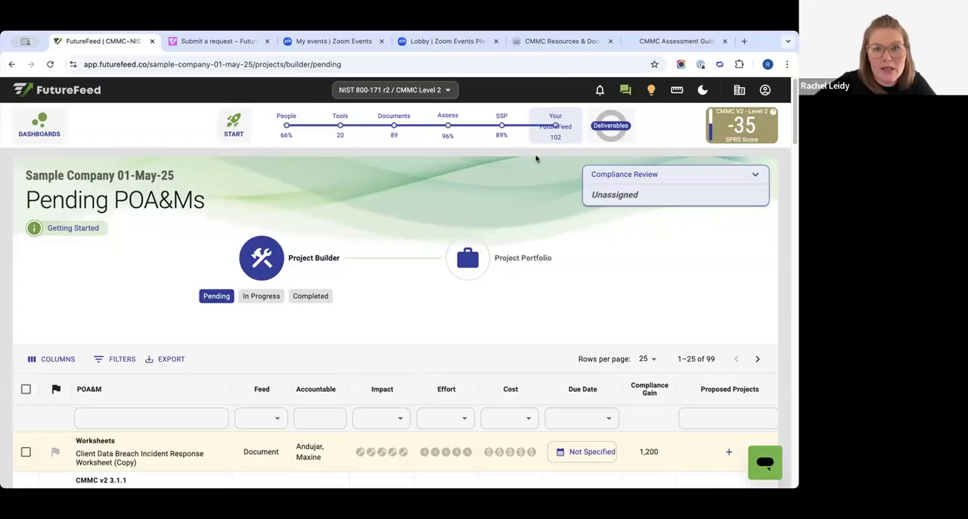
{"action": "left_click", "coordinate": [557, 136]}
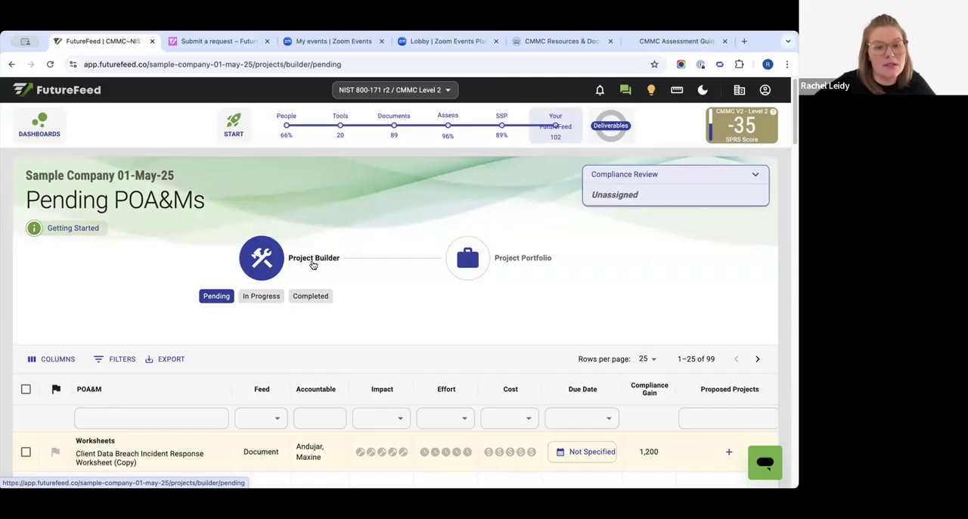
{"action": "scroll", "coordinate": [322, 279], "scroll_direction": "down", "scroll_amount": 1}
{"action": "scroll", "coordinate": [322, 279], "scroll_direction": "down", "scroll_amount": 3}
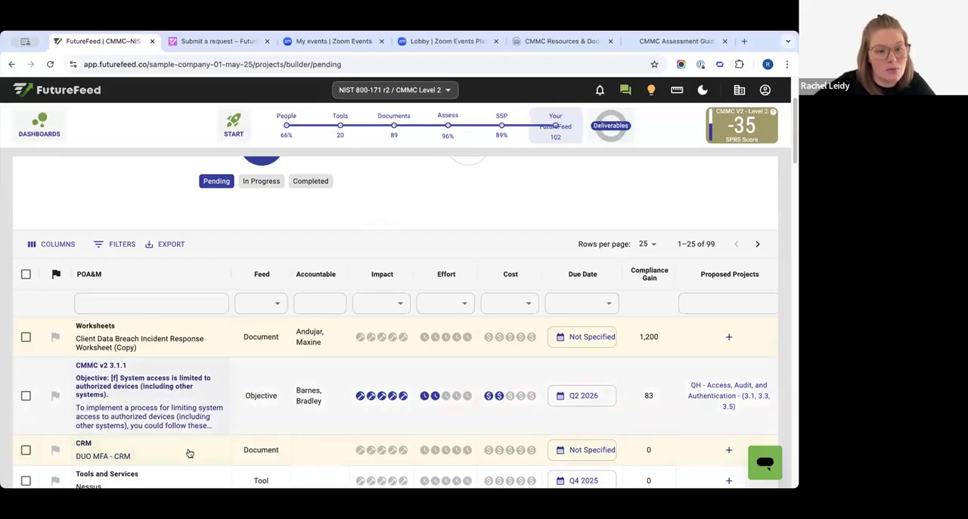
{"action": "scroll", "coordinate": [176, 450], "scroll_direction": "up", "scroll_amount": 3}
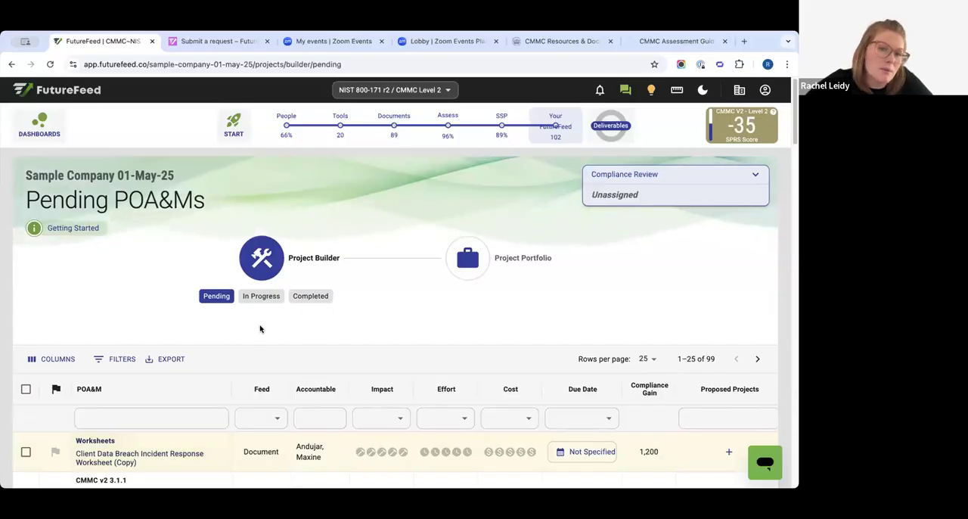
{"action": "scroll", "coordinate": [252, 328], "scroll_direction": "down", "scroll_amount": 1}
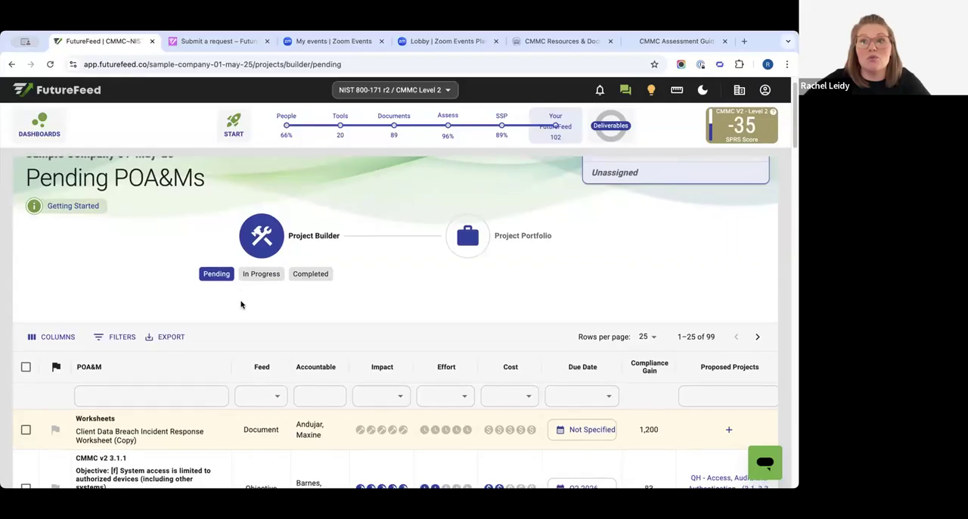
{"action": "scroll", "coordinate": [242, 302], "scroll_direction": "up", "scroll_amount": 1}
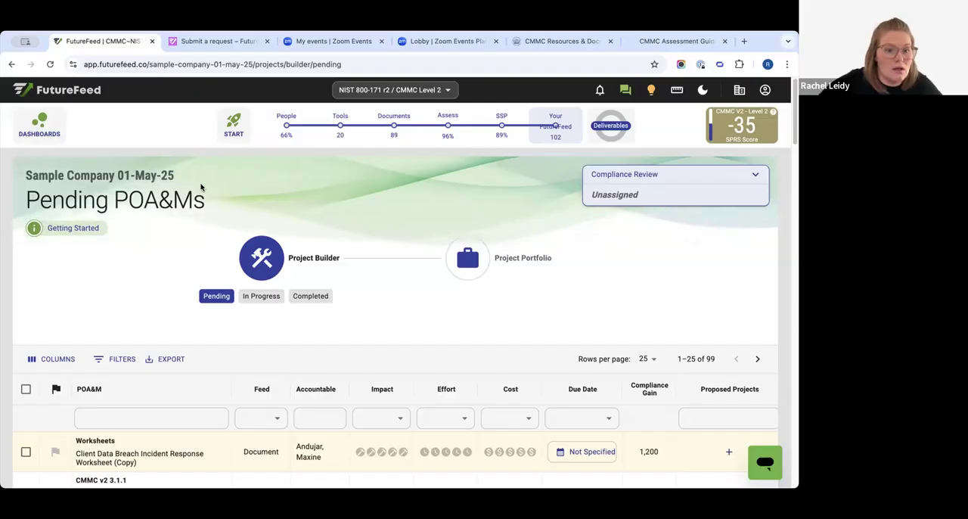
- Add the Client Data Breach worksheet, CMMC 3.1.1 [f] and DUO MFA - CRM POA&Ms to the Configuration Management, Maintenance, and System and Information Integrity project
{"action": "scroll", "coordinate": [117, 258], "scroll_direction": "down", "scroll_amount": 3}
{"action": "left_click", "coordinate": [25, 219]}
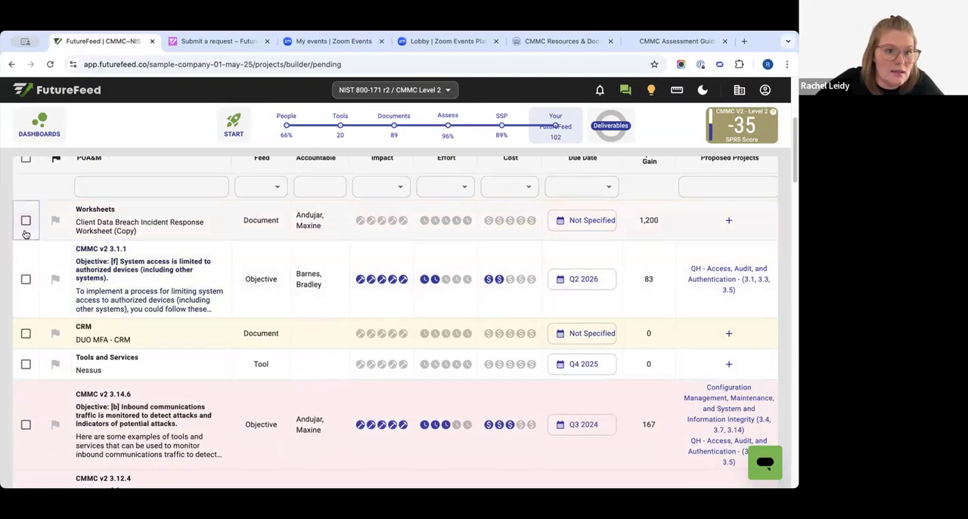
{"action": "left_click", "coordinate": [26, 279]}
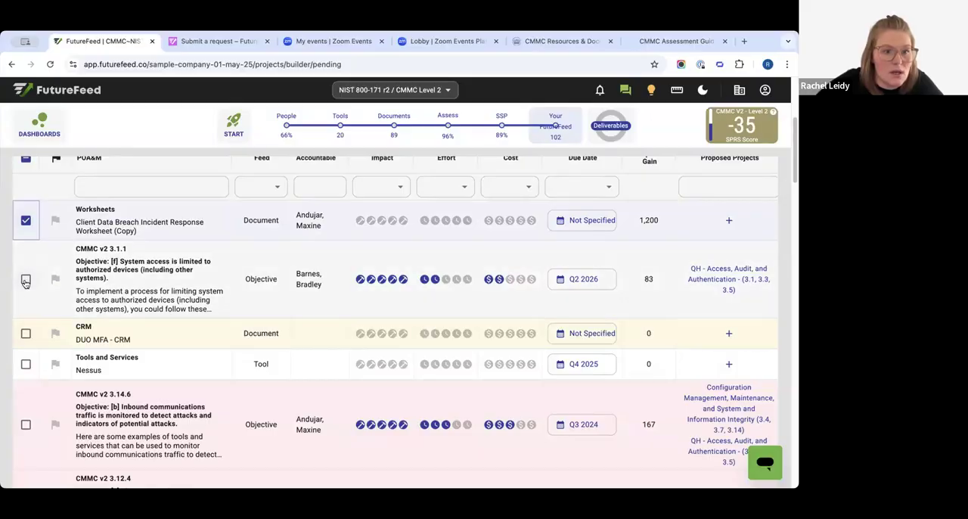
{"action": "left_click", "coordinate": [26, 334]}
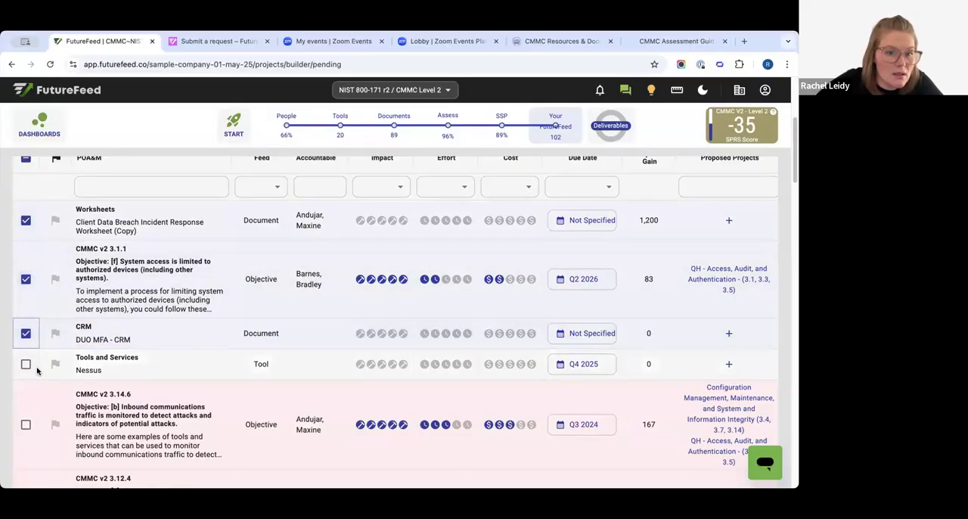
{"action": "scroll", "coordinate": [37, 370], "scroll_direction": "up", "scroll_amount": 3}
{"action": "left_click", "coordinate": [66, 322]}
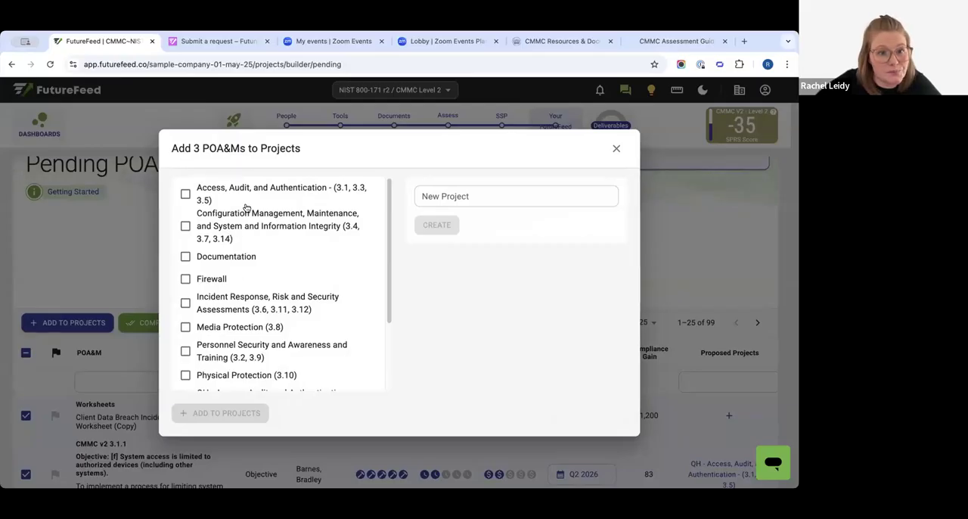
{"action": "left_click", "coordinate": [471, 196]}
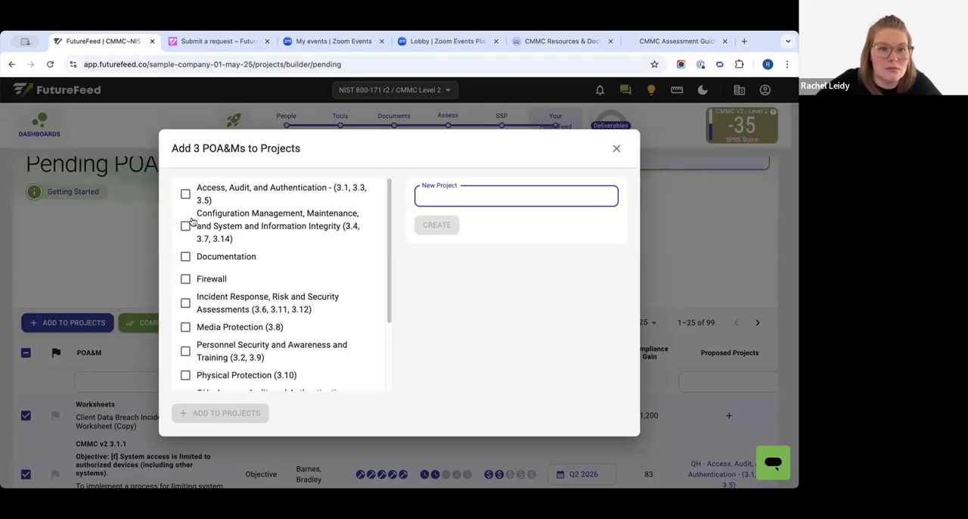
{"action": "left_click", "coordinate": [186, 226]}
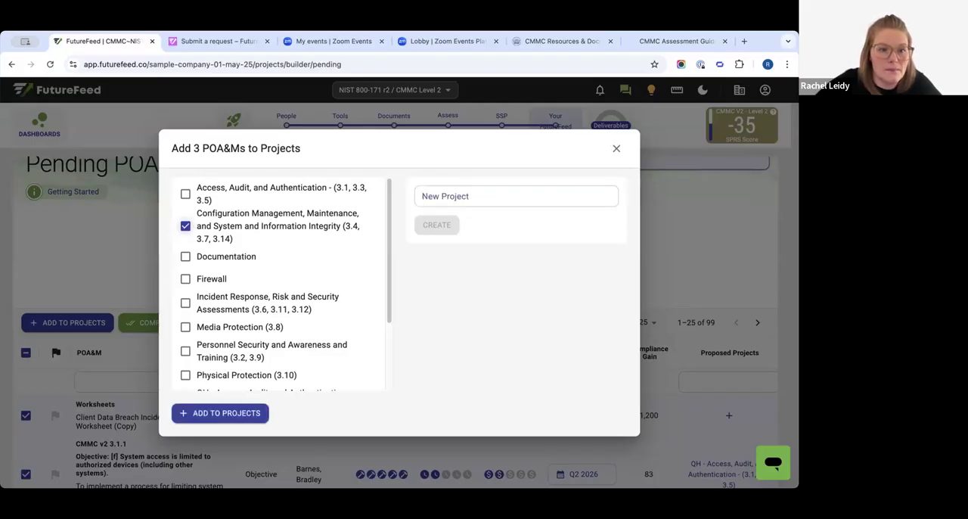
{"action": "left_click", "coordinate": [227, 412]}
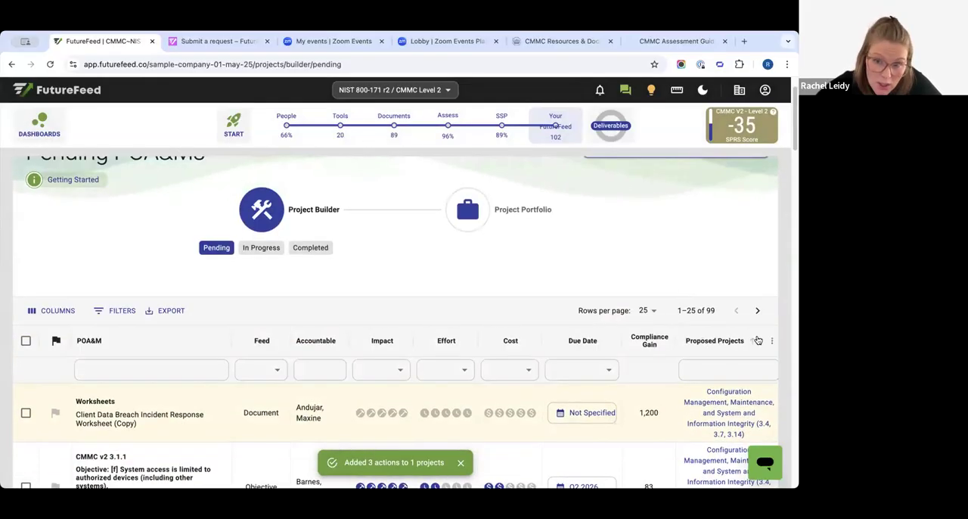
- Try sorting the pending POA&Ms by proposed projects, and restore the original order
{"action": "left_click", "coordinate": [756, 341]}
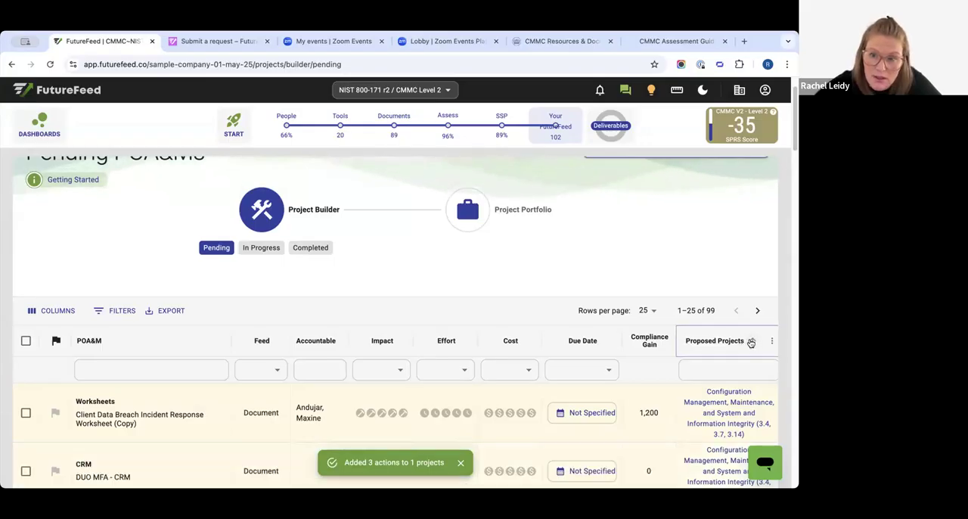
{"action": "left_click", "coordinate": [752, 342]}
{"action": "scroll", "coordinate": [751, 342], "scroll_direction": "down", "scroll_amount": 3}
{"action": "scroll", "coordinate": [750, 340], "scroll_direction": "up", "scroll_amount": 3}
{"action": "left_click", "coordinate": [743, 360]}
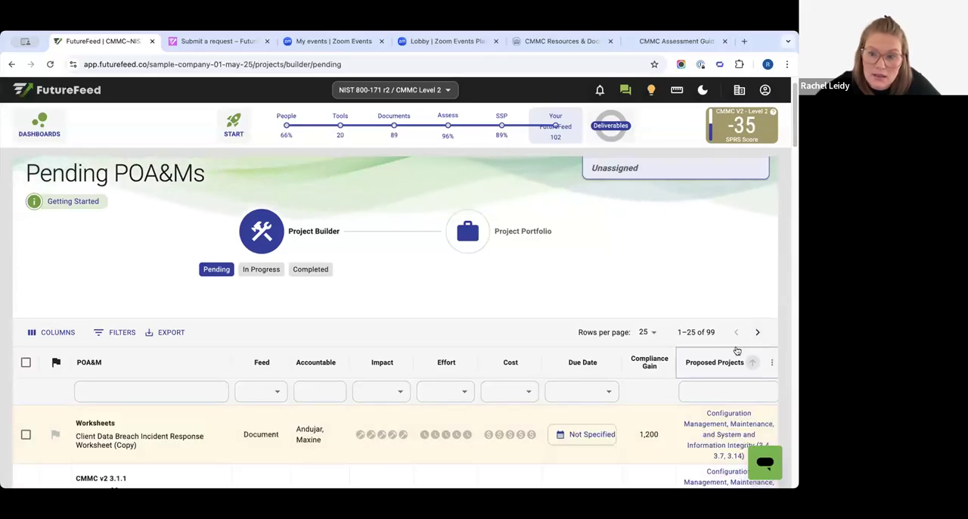
- Add the SSP Network Diagram POA&M to the Documentation project
{"action": "scroll", "coordinate": [728, 382], "scroll_direction": "down", "scroll_amount": 10}
{"action": "scroll", "coordinate": [728, 391], "scroll_direction": "down", "scroll_amount": 10}
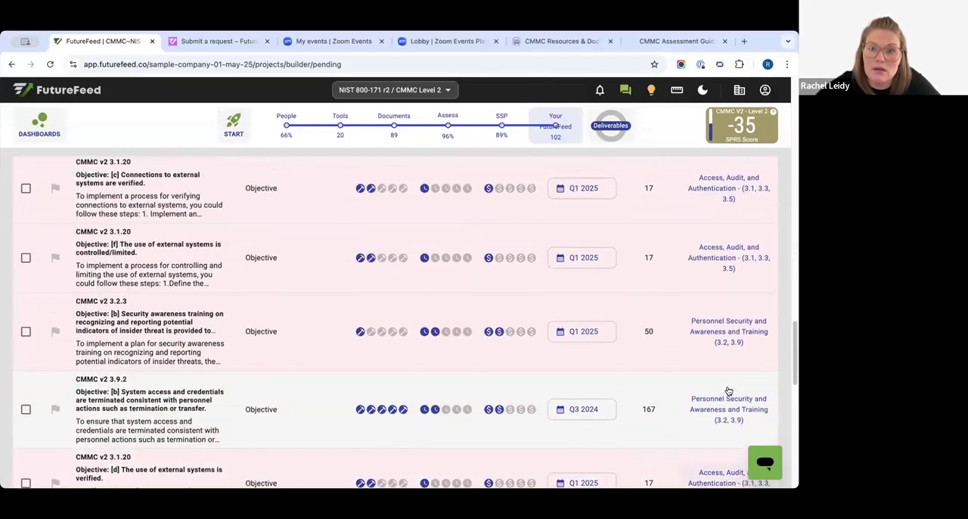
{"action": "scroll", "coordinate": [728, 391], "scroll_direction": "up", "scroll_amount": 1}
{"action": "scroll", "coordinate": [727, 201], "scroll_direction": "up", "scroll_amount": 1}
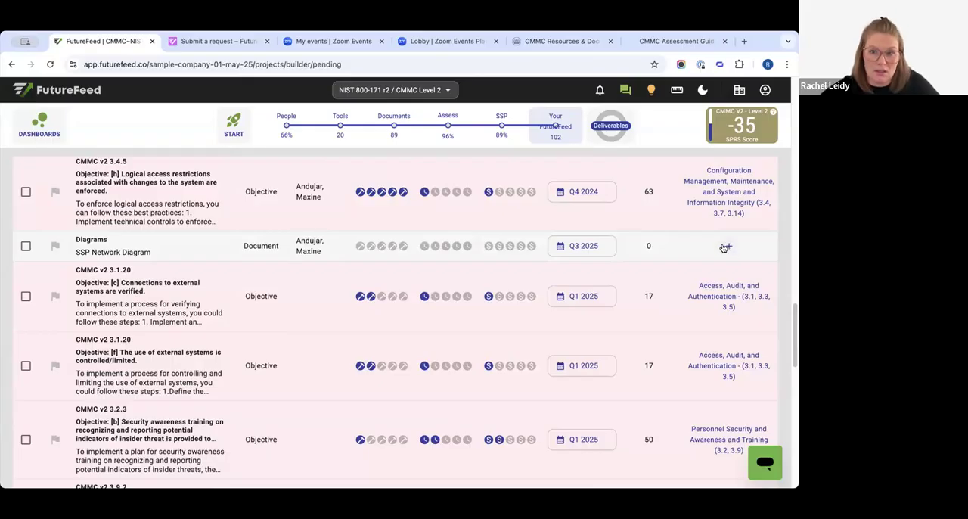
{"action": "left_click", "coordinate": [26, 252]}
{"action": "scroll", "coordinate": [46, 303], "scroll_direction": "up", "scroll_amount": 15}
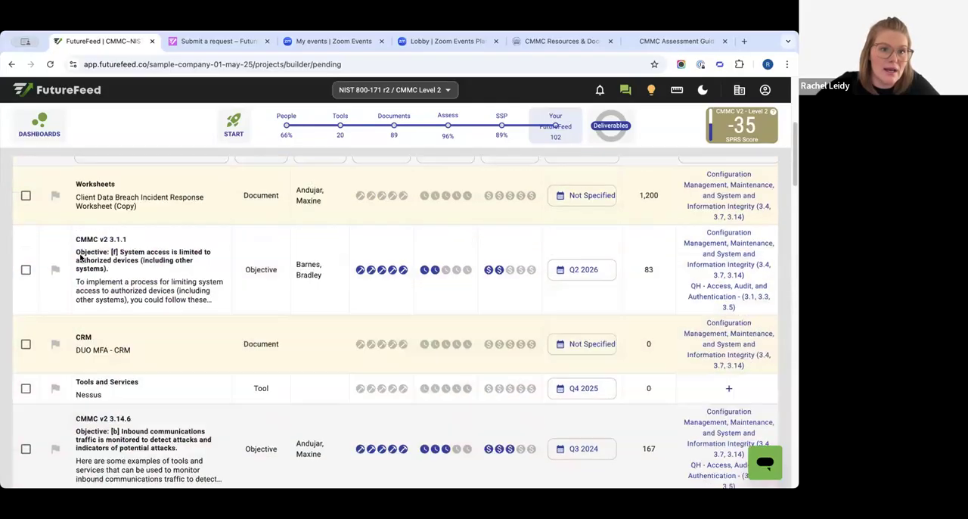
{"action": "left_click", "coordinate": [74, 357]}
{"action": "left_click", "coordinate": [186, 258]}
{"action": "left_click", "coordinate": [208, 413]}
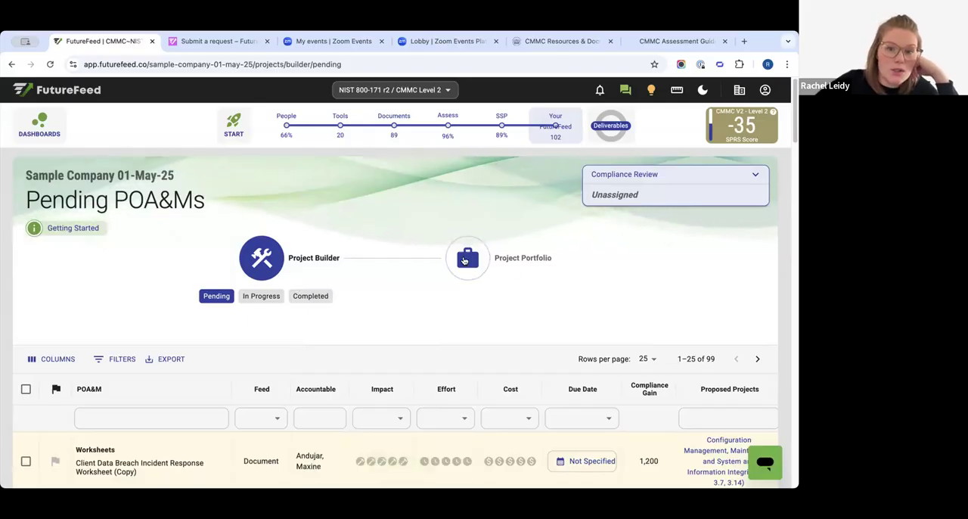
- Open the Project Portfolio and look over the pending projects
{"action": "left_click", "coordinate": [482, 278]}
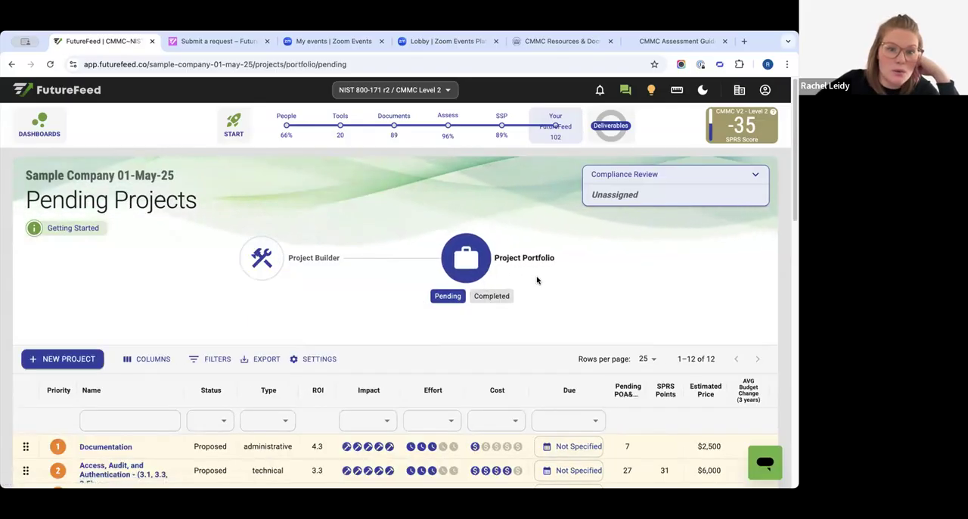
{"action": "scroll", "coordinate": [533, 280], "scroll_direction": "down", "scroll_amount": 5}
{"action": "scroll", "coordinate": [536, 283], "scroll_direction": "down", "scroll_amount": 1}
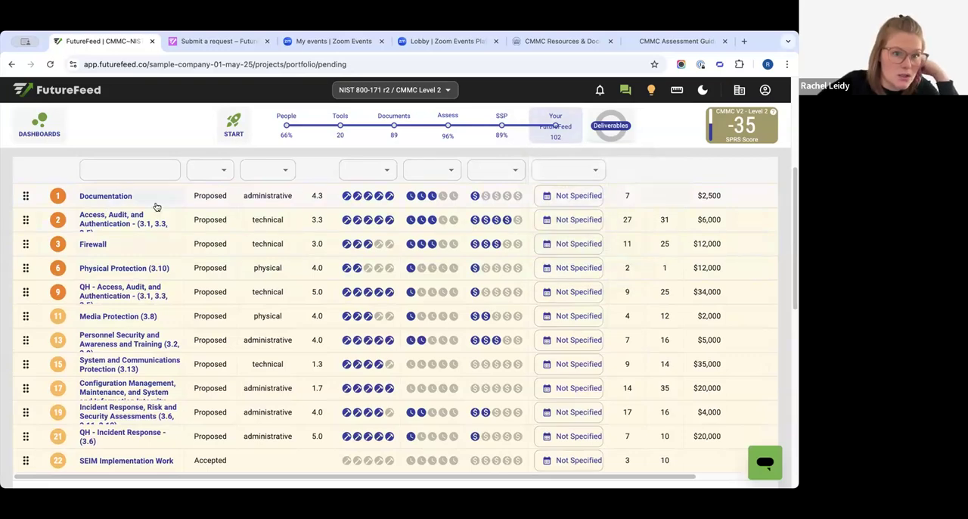
- Open the Documentation project and examine its details, status options, price, documents and pending POA&Ms
{"action": "left_click", "coordinate": [108, 197]}
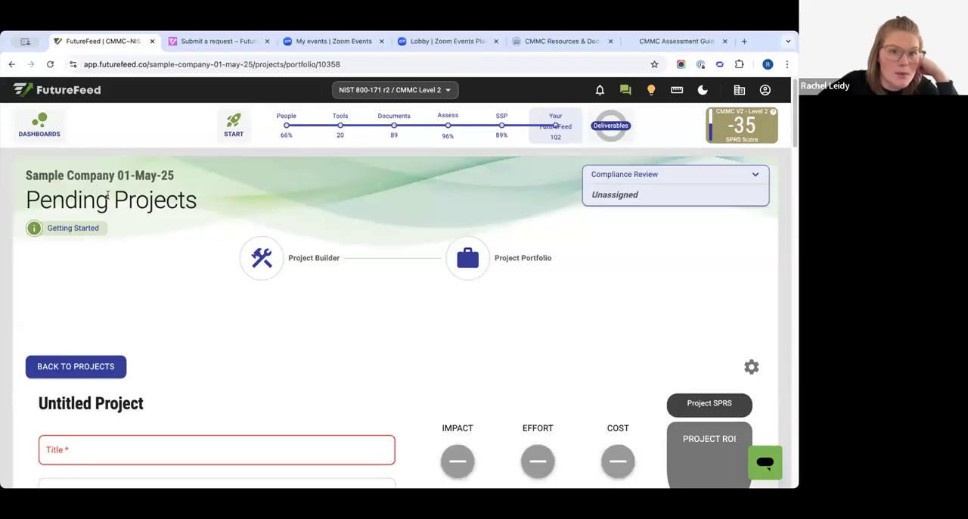
{"action": "scroll", "coordinate": [425, 350], "scroll_direction": "down", "scroll_amount": 5}
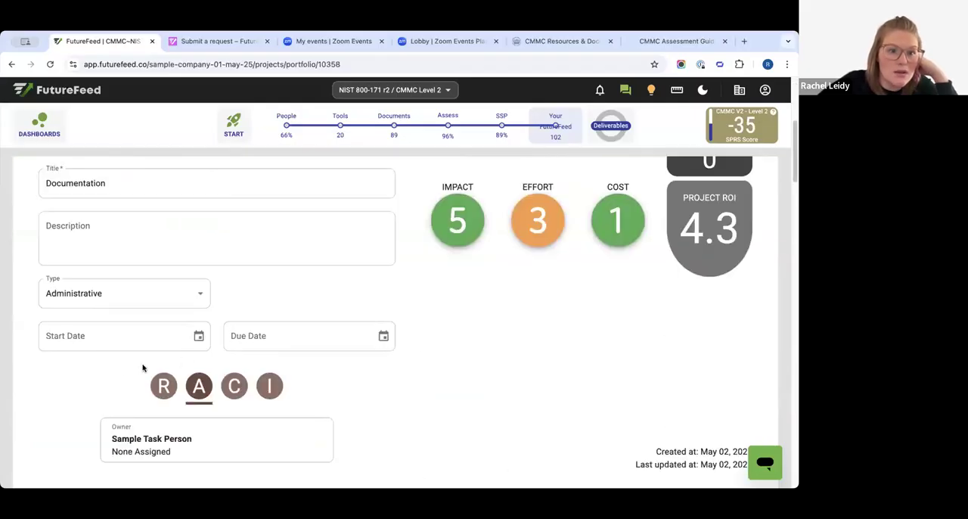
{"action": "scroll", "coordinate": [360, 378], "scroll_direction": "down", "scroll_amount": 7}
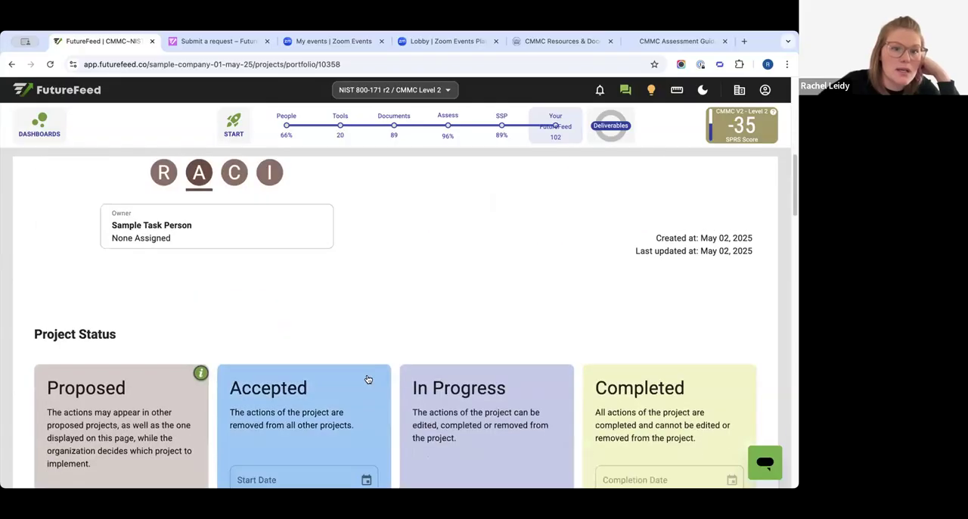
{"action": "scroll", "coordinate": [366, 377], "scroll_direction": "down", "scroll_amount": 8}
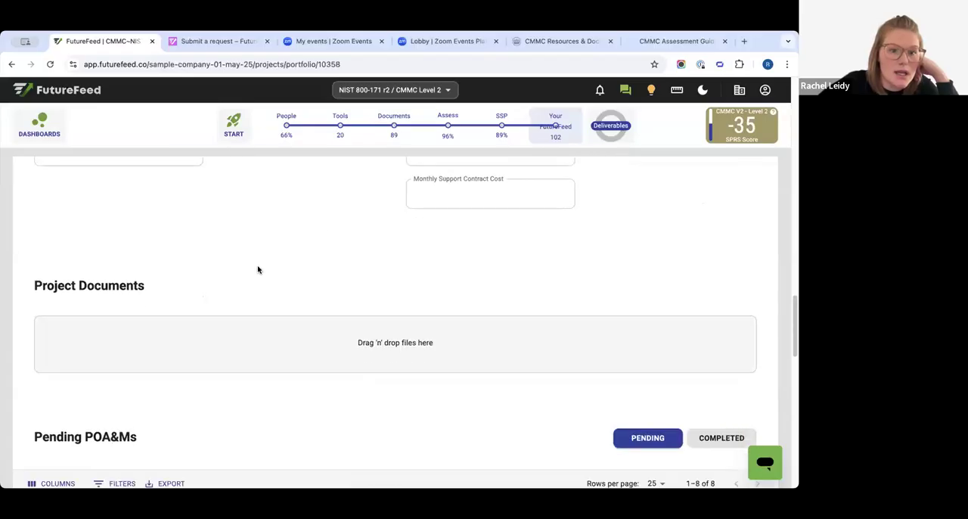
{"action": "scroll", "coordinate": [431, 390], "scroll_direction": "down", "scroll_amount": 3}
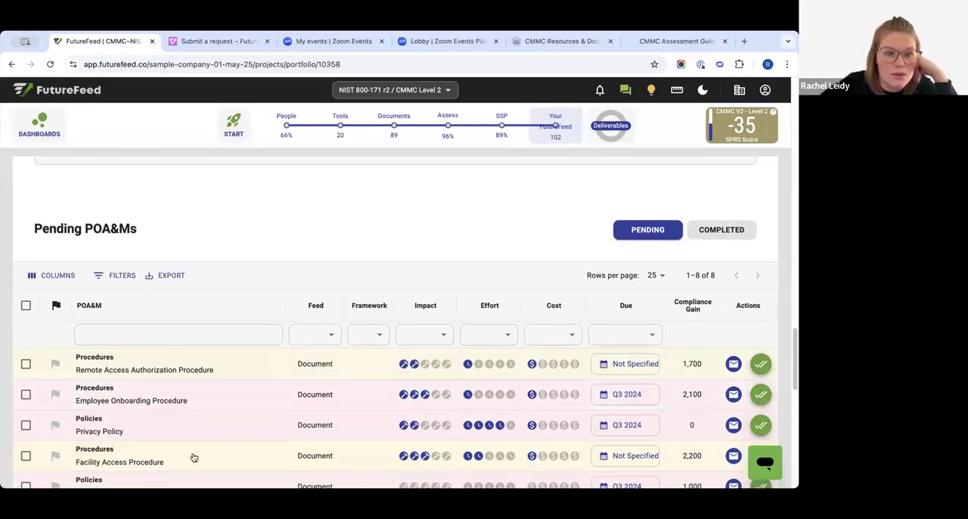
{"action": "scroll", "coordinate": [136, 314], "scroll_direction": "down", "scroll_amount": 1}
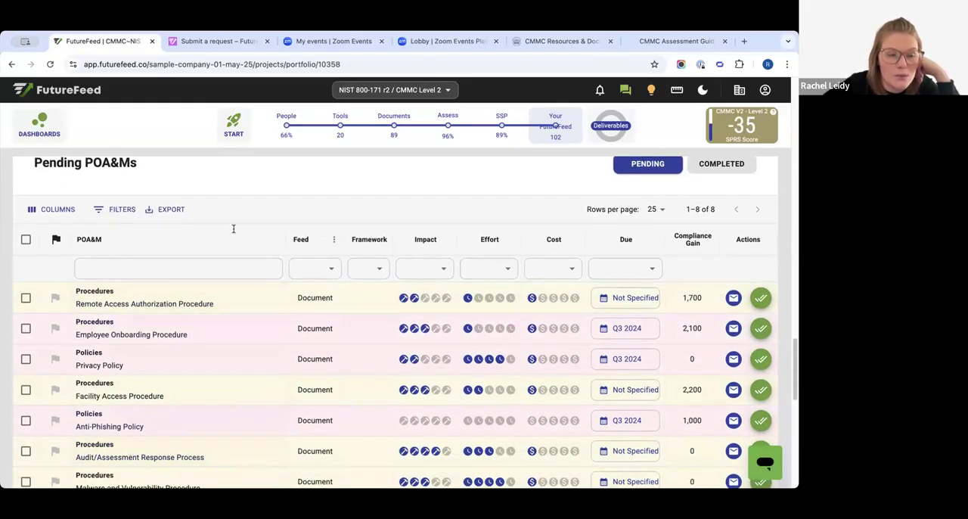
{"action": "scroll", "coordinate": [322, 432], "scroll_direction": "up", "scroll_amount": 20}
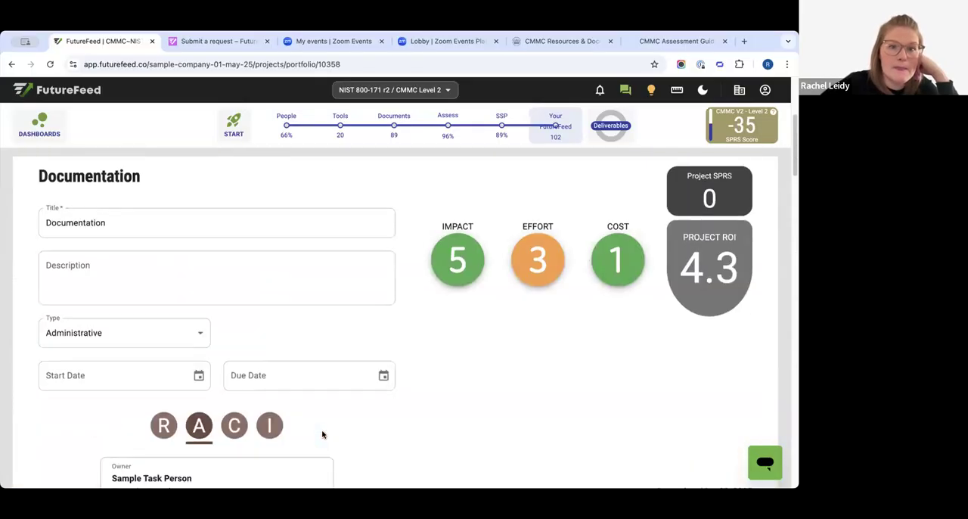
- Leave the Documentation project, open the Deliverables, and look over the Cyber Readiness presentation page
{"action": "scroll", "coordinate": [323, 435], "scroll_direction": "up", "scroll_amount": 4}
{"action": "left_click", "coordinate": [568, 134]}
{"action": "left_click", "coordinate": [584, 178]}
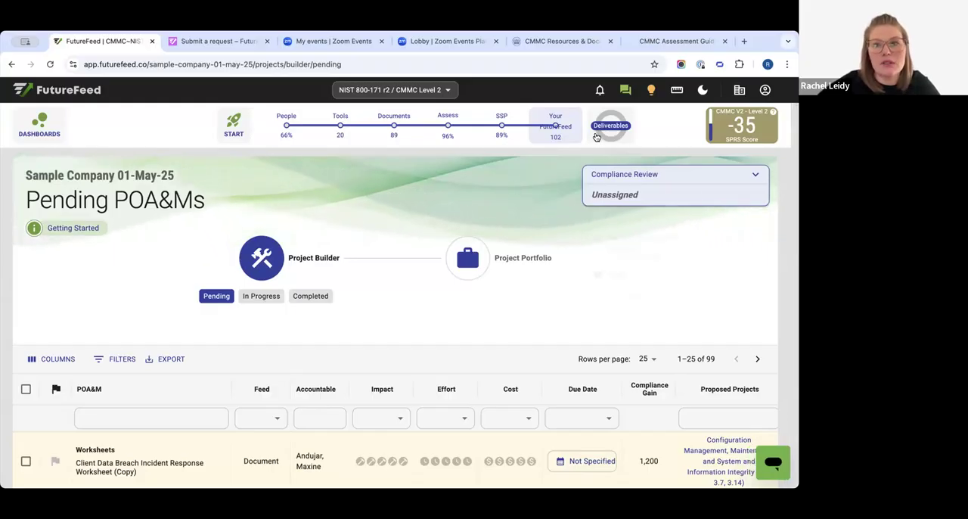
{"action": "left_click", "coordinate": [603, 134]}
{"action": "left_click", "coordinate": [603, 134]}
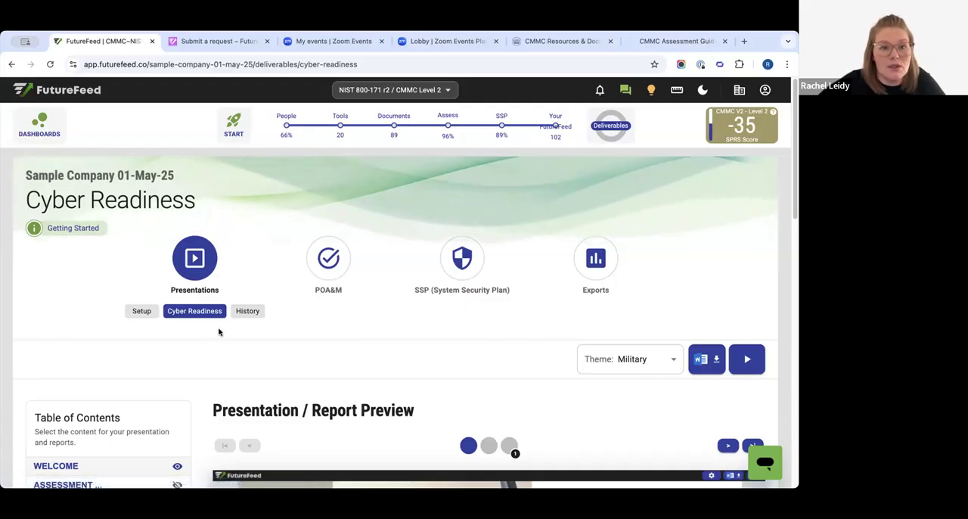
{"action": "scroll", "coordinate": [219, 310], "scroll_direction": "down", "scroll_amount": 1}
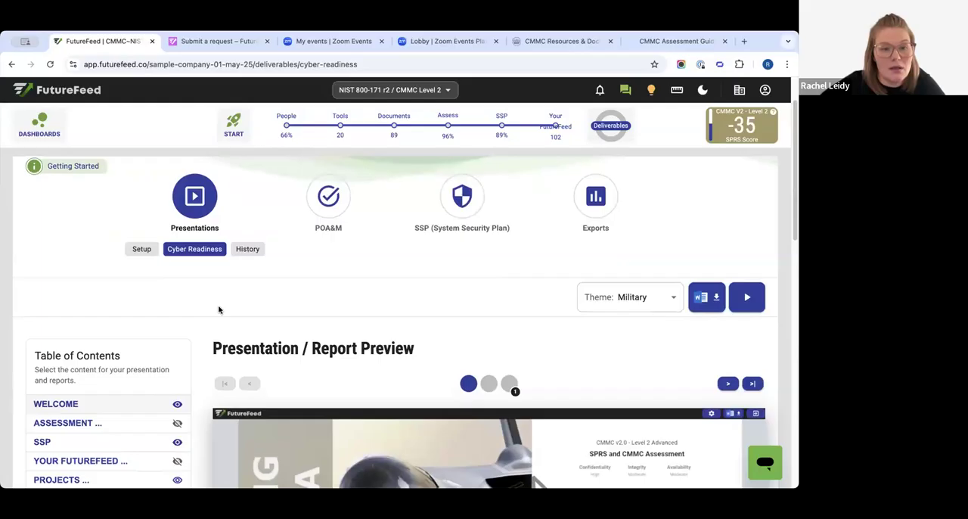
{"action": "left_click_drag", "start_coordinate": [227, 348], "coordinate": [369, 349]}
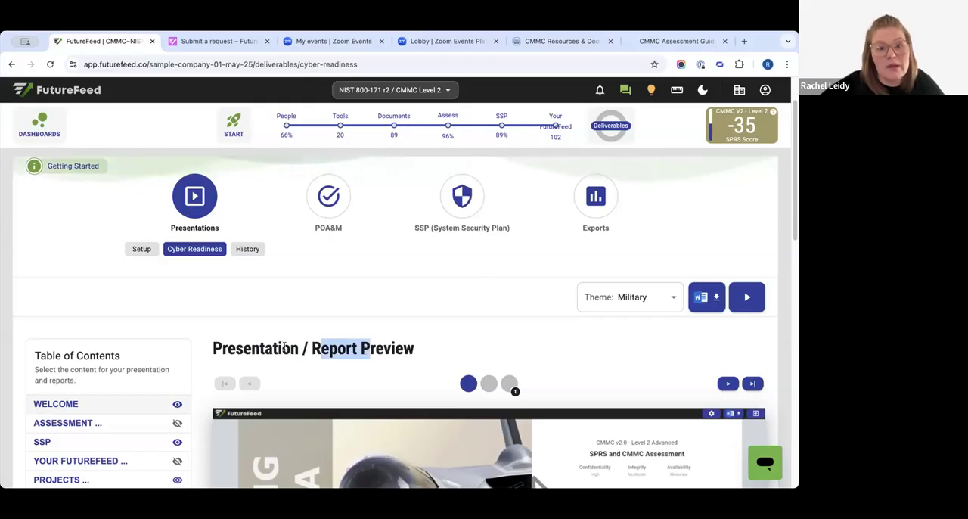
{"action": "scroll", "coordinate": [284, 346], "scroll_direction": "up", "scroll_amount": 1}
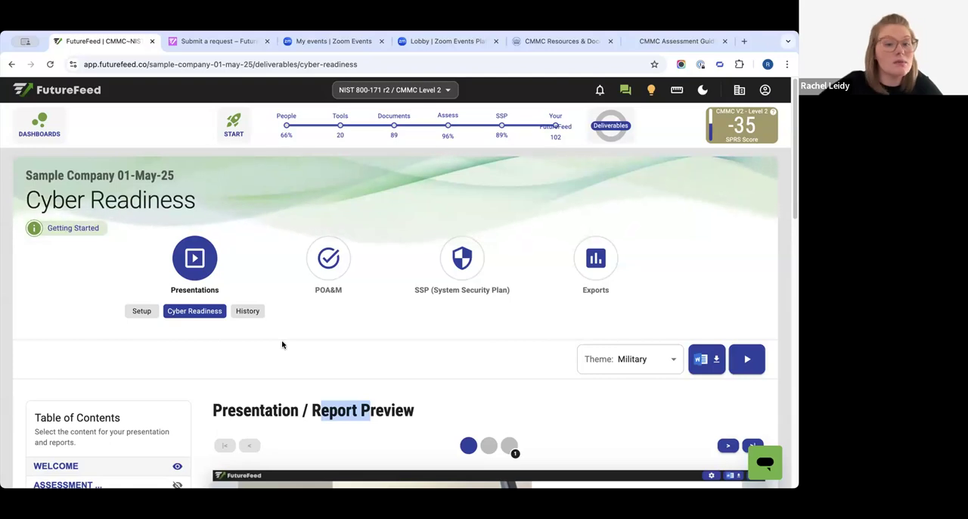
{"action": "scroll", "coordinate": [270, 333], "scroll_direction": "down", "scroll_amount": 1}
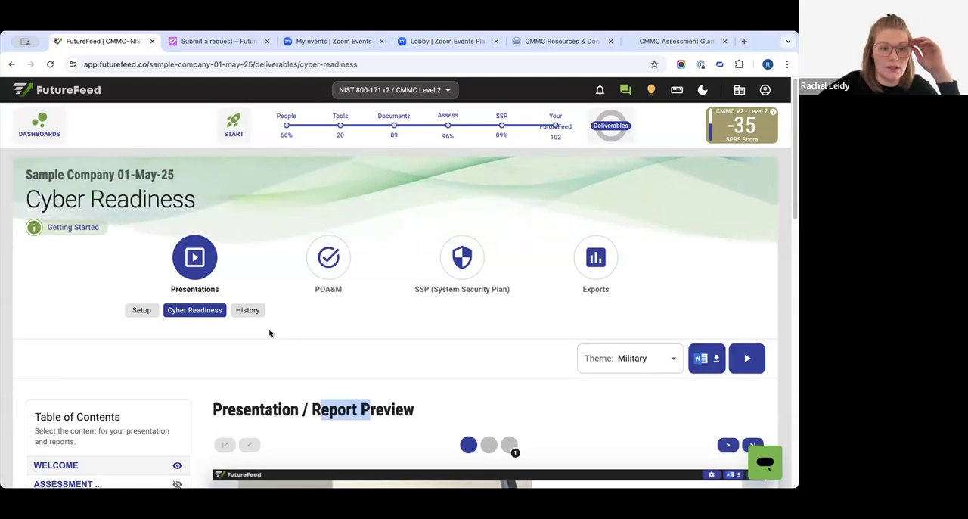
- Open the presentation setup and examine the presenter details and the executive summary text
{"action": "left_click", "coordinate": [127, 310]}
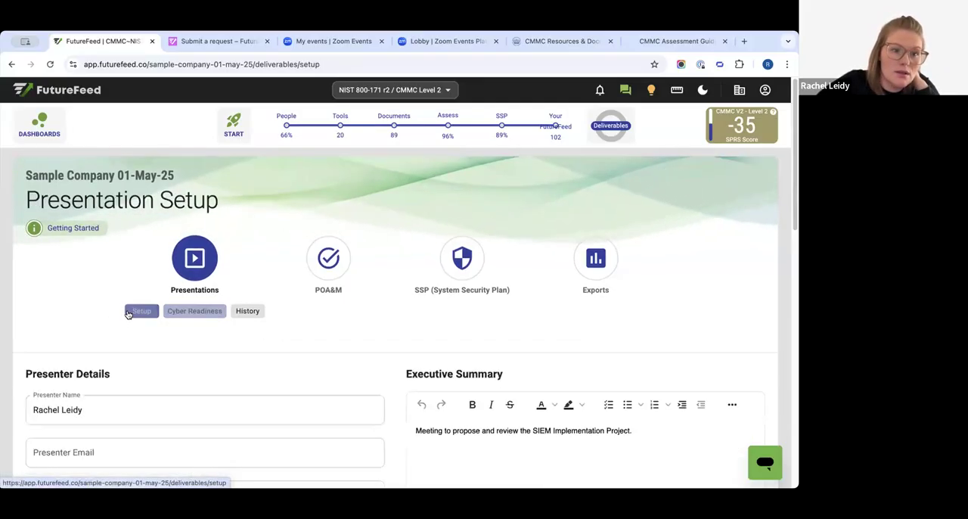
{"action": "scroll", "coordinate": [90, 341], "scroll_direction": "down", "scroll_amount": 1}
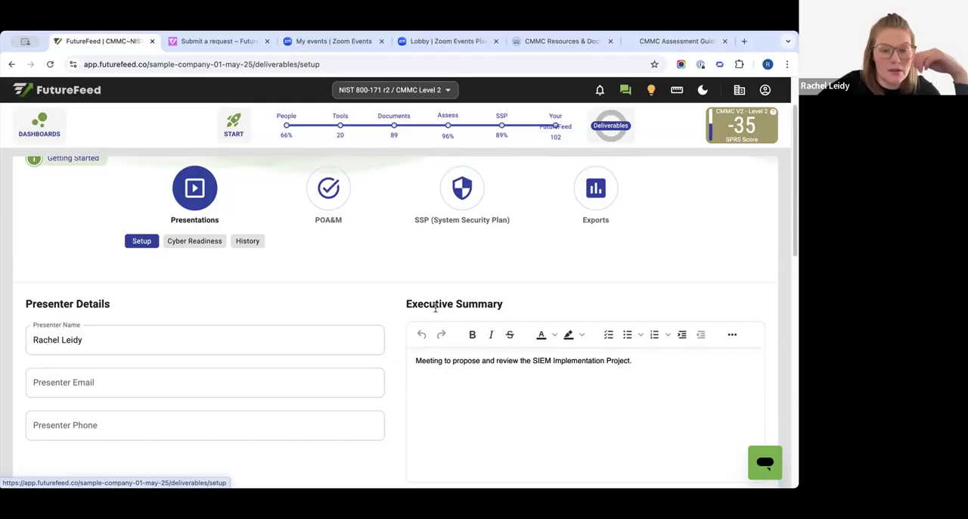
{"action": "left_click_drag", "start_coordinate": [424, 305], "coordinate": [536, 307]}
{"action": "left_click", "coordinate": [630, 372]}
{"action": "left_click_drag", "start_coordinate": [632, 362], "coordinate": [344, 345]}
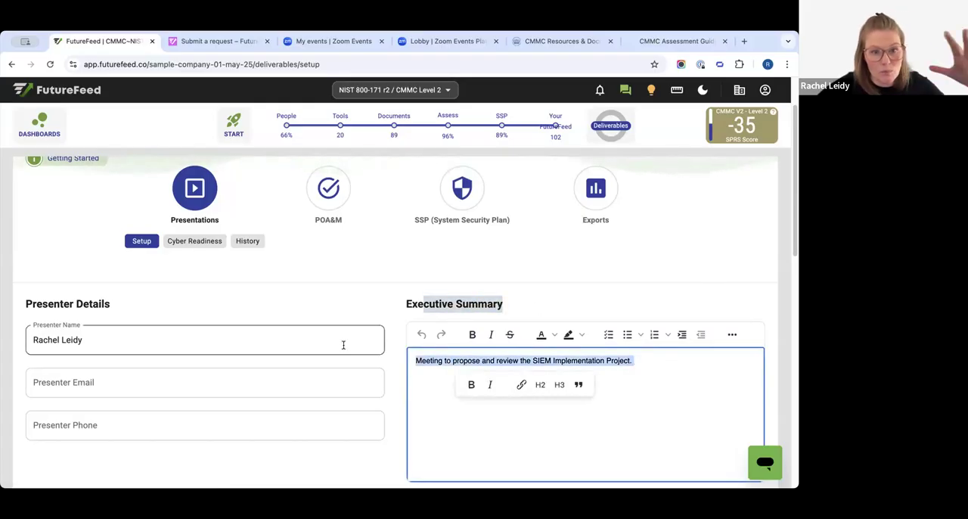
{"action": "left_click", "coordinate": [499, 417]}
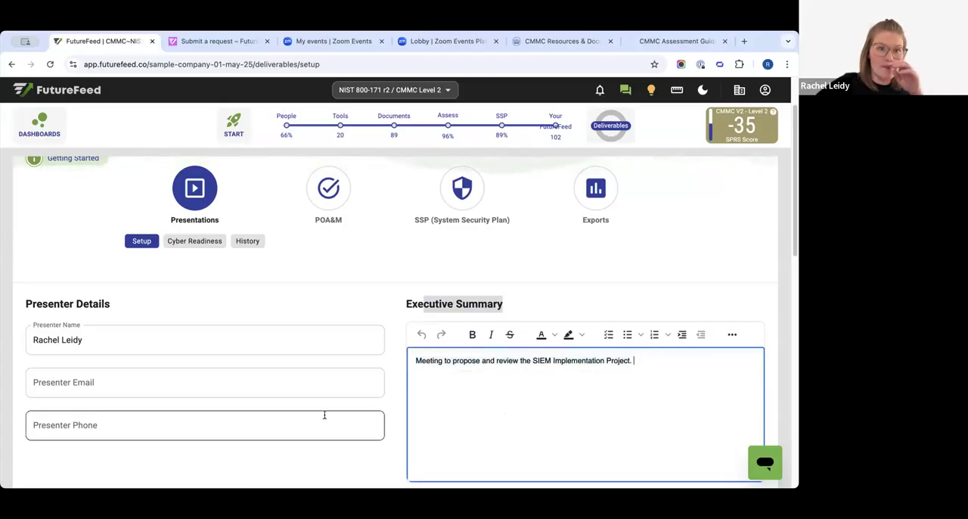
- Return to the Cyber Readiness report and exclude the SSP section from the presentation contents
{"action": "scroll", "coordinate": [324, 413], "scroll_direction": "up", "scroll_amount": 1}
{"action": "left_click", "coordinate": [194, 276]}
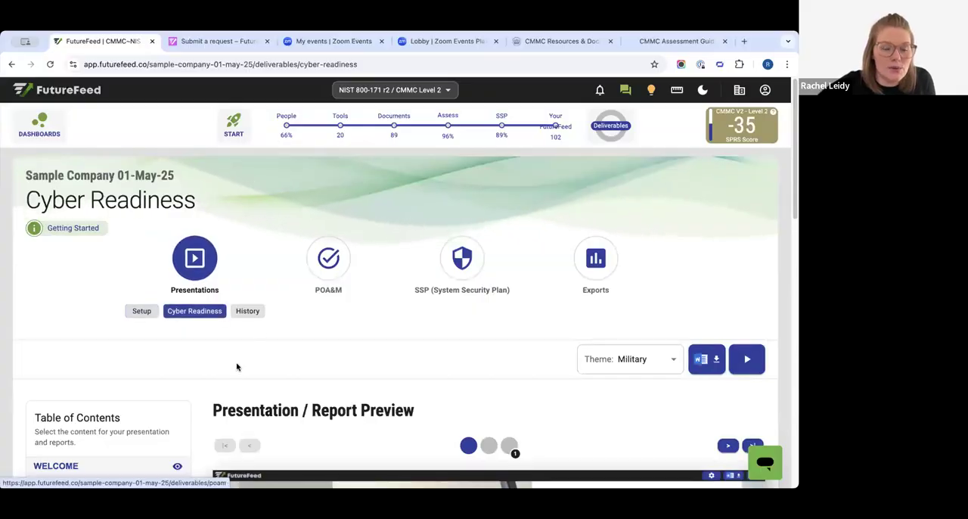
{"action": "scroll", "coordinate": [237, 365], "scroll_direction": "down", "scroll_amount": 3}
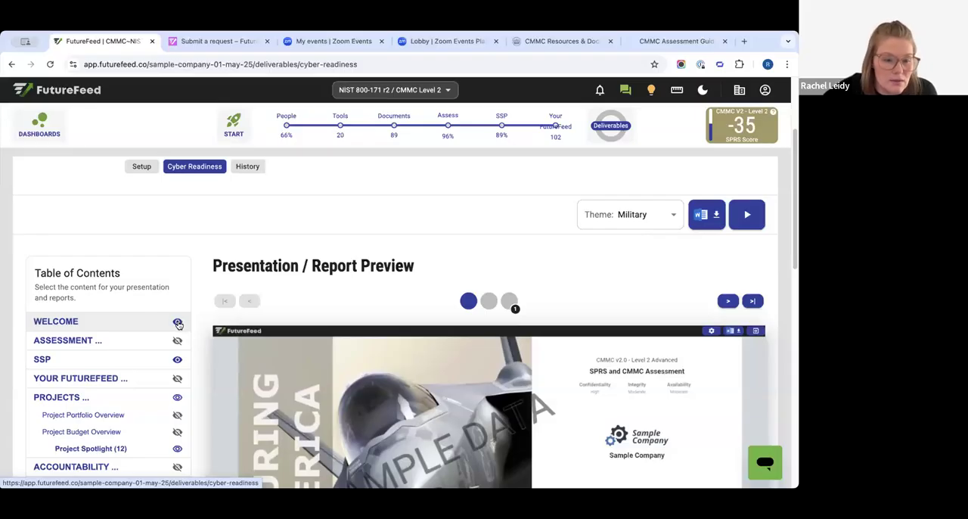
{"action": "left_click", "coordinate": [175, 360]}
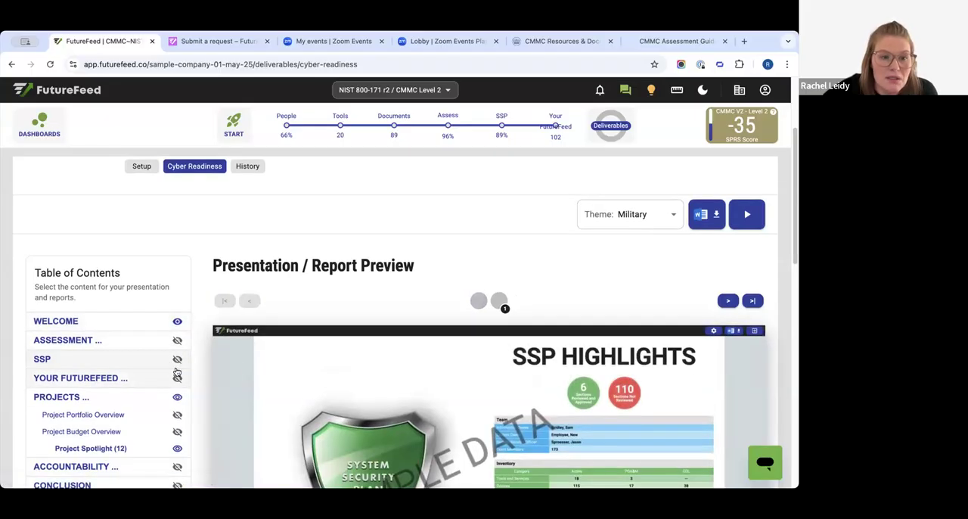
- Expand the proposed projects under Project Spotlight and include the Documentation project in the presentation
{"action": "scroll", "coordinate": [176, 374], "scroll_direction": "down", "scroll_amount": 2}
{"action": "left_click", "coordinate": [97, 422]}
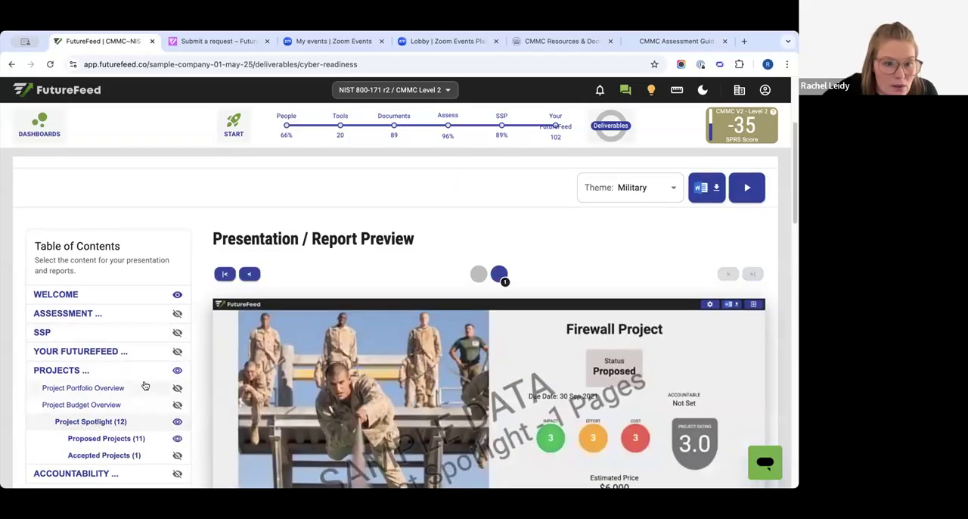
{"action": "scroll", "coordinate": [141, 387], "scroll_direction": "down", "scroll_amount": 3}
{"action": "left_click", "coordinate": [114, 375]}
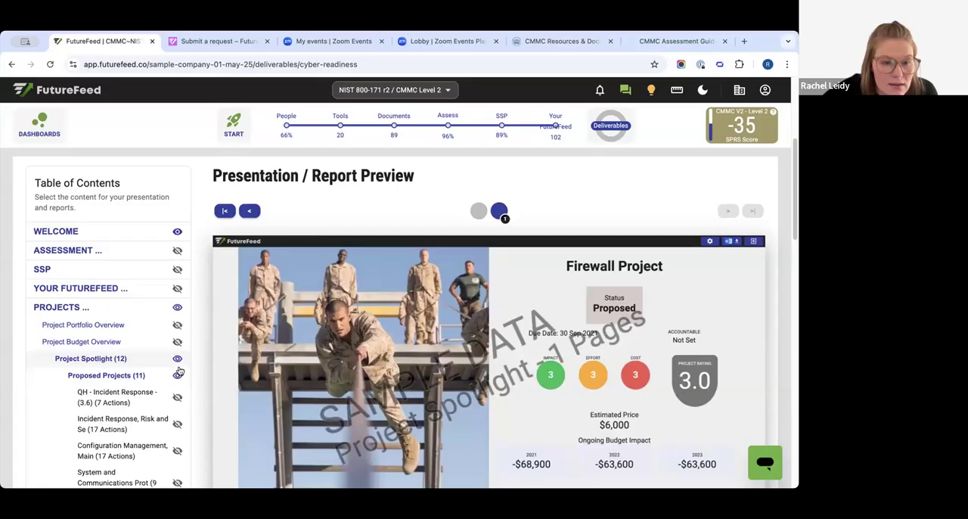
{"action": "scroll", "coordinate": [152, 399], "scroll_direction": "down", "scroll_amount": 5}
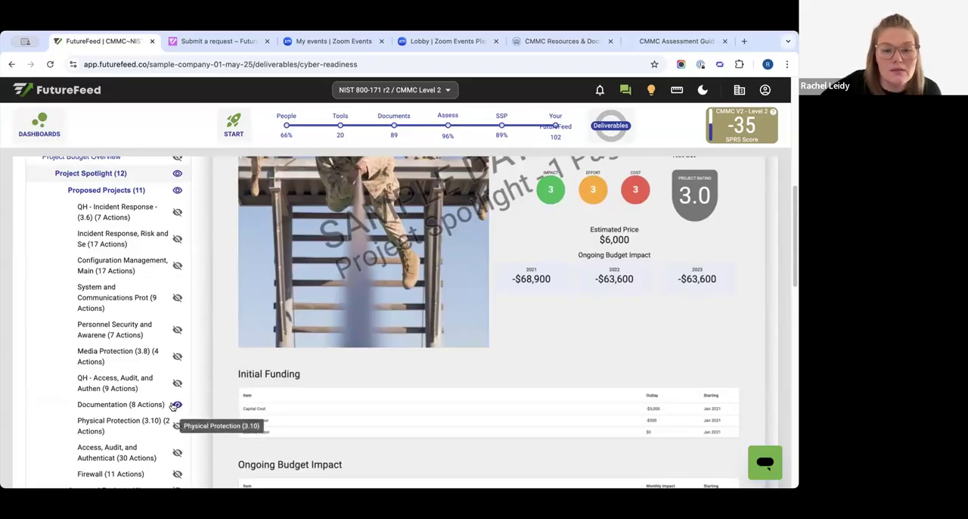
{"action": "left_click", "coordinate": [177, 407]}
{"action": "scroll", "coordinate": [185, 363], "scroll_direction": "down", "scroll_amount": 2}
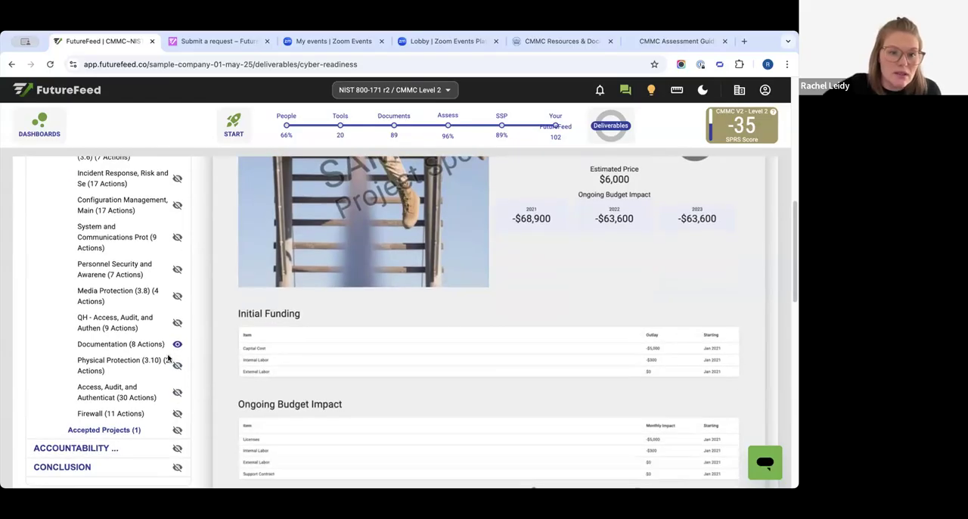
{"action": "scroll", "coordinate": [179, 352], "scroll_direction": "up", "scroll_amount": 5}
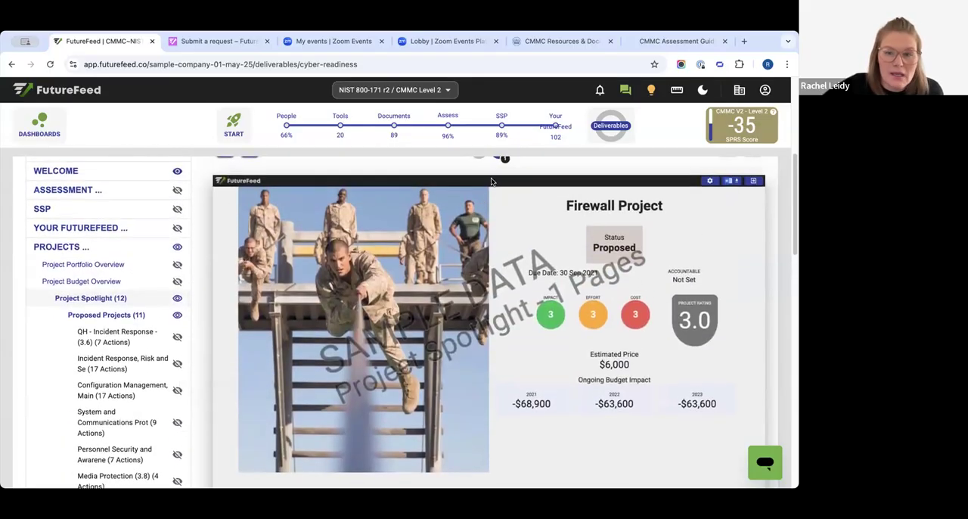
{"action": "scroll", "coordinate": [492, 182], "scroll_direction": "up", "scroll_amount": 8}
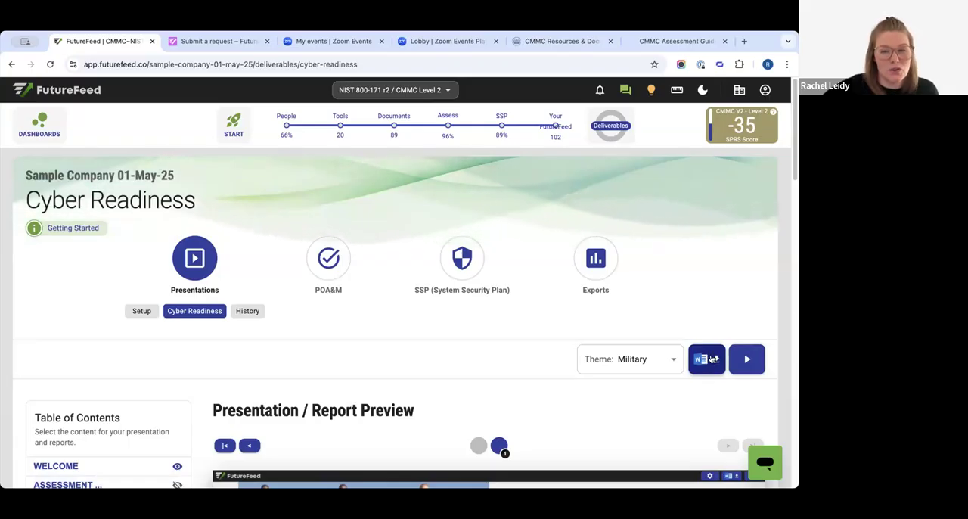
- Play the Cyber Readiness presentation, examine the Documentation project's status, funding and pending actions, and exit back to the report page
{"action": "left_click", "coordinate": [748, 358]}
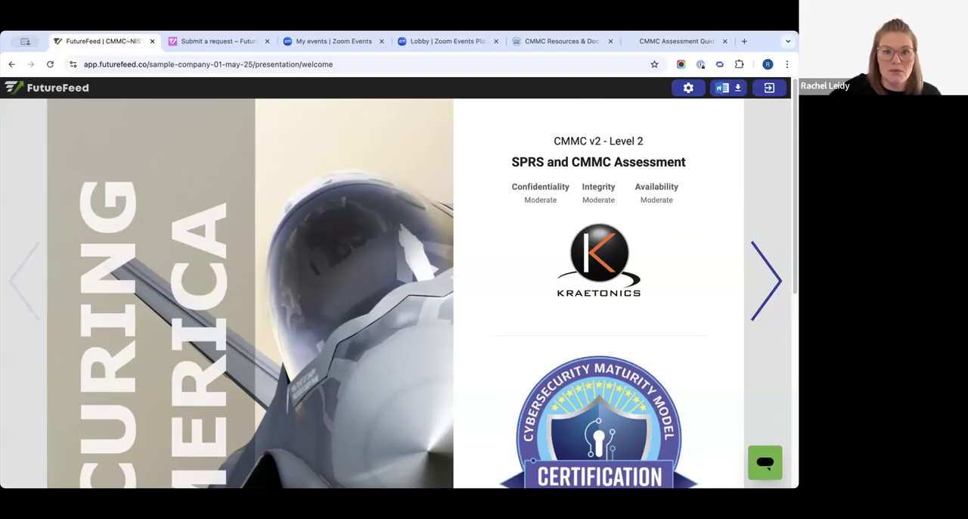
{"action": "scroll", "coordinate": [603, 244], "scroll_direction": "down", "scroll_amount": 5}
{"action": "scroll", "coordinate": [635, 279], "scroll_direction": "up", "scroll_amount": 5}
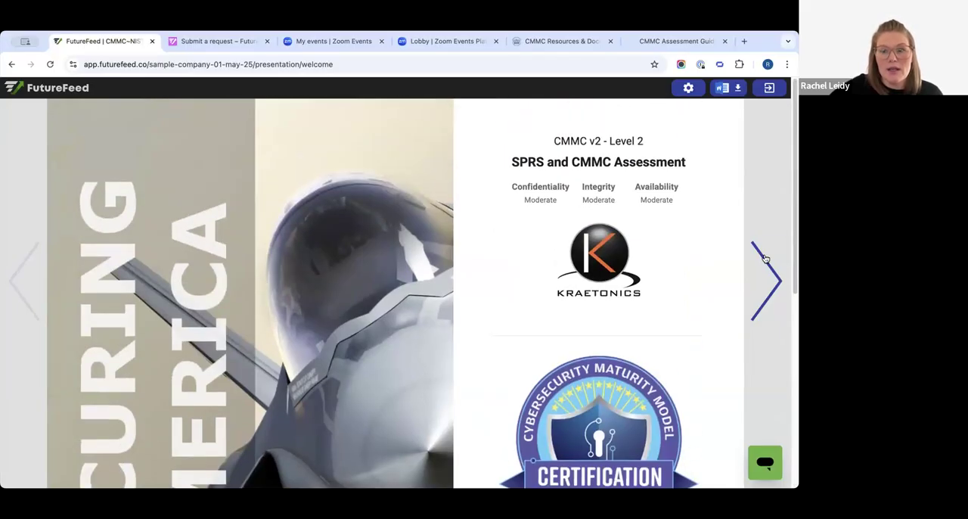
{"action": "left_click", "coordinate": [765, 261]}
{"action": "left_click_drag", "start_coordinate": [440, 134], "coordinate": [632, 140]}
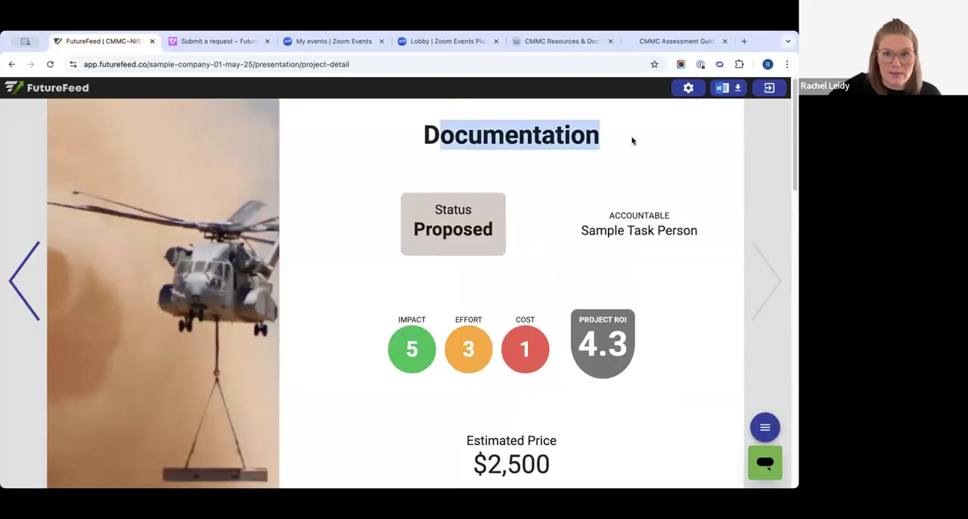
{"action": "scroll", "coordinate": [564, 234], "scroll_direction": "down", "scroll_amount": 10}
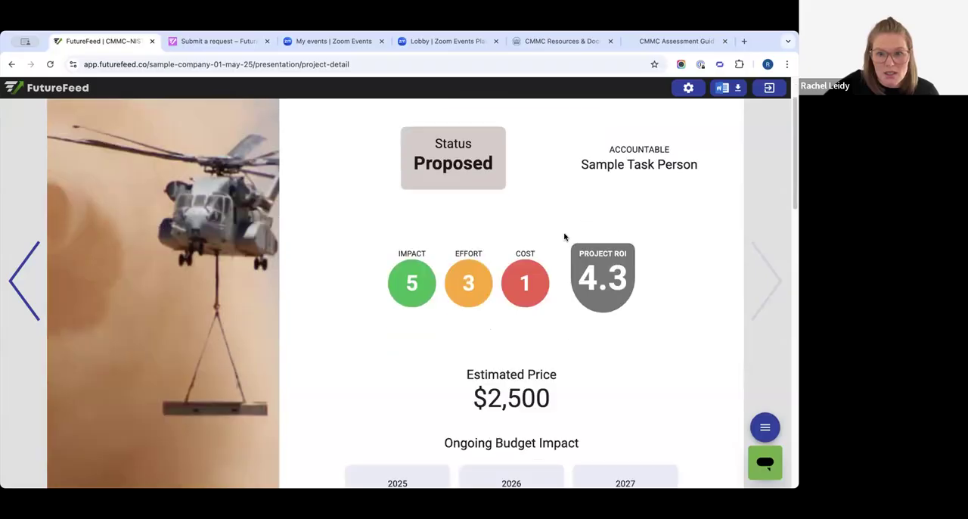
{"action": "scroll", "coordinate": [212, 190], "scroll_direction": "up", "scroll_amount": 2}
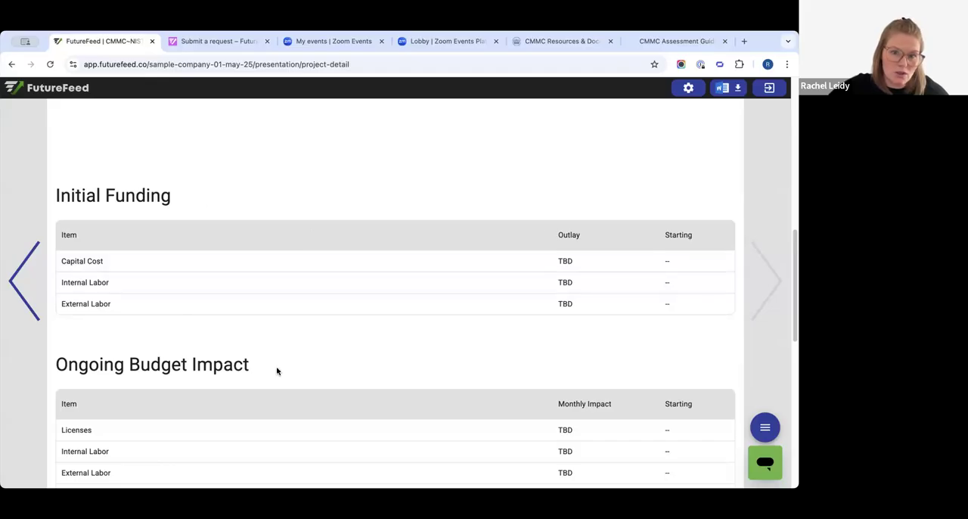
{"action": "scroll", "coordinate": [399, 381], "scroll_direction": "down", "scroll_amount": 5}
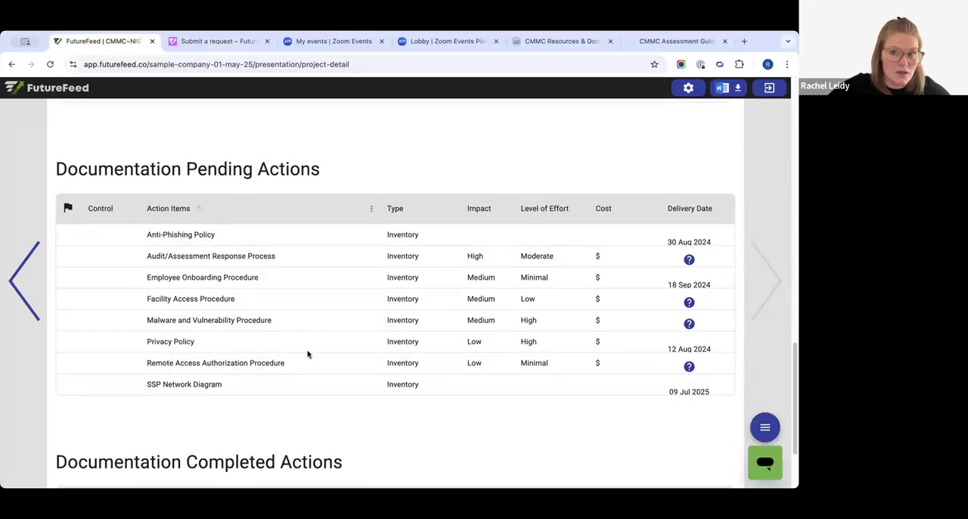
{"action": "scroll", "coordinate": [277, 307], "scroll_direction": "down", "scroll_amount": 2}
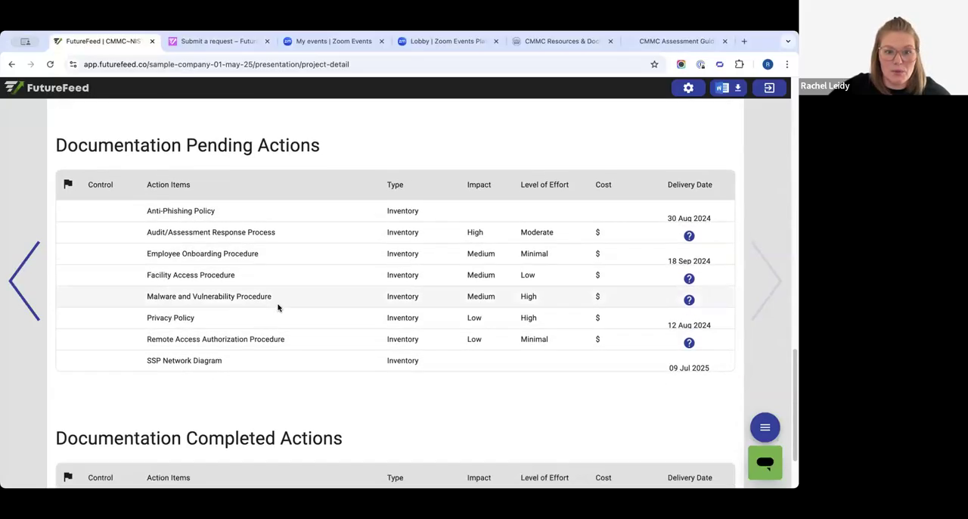
{"action": "scroll", "coordinate": [304, 405], "scroll_direction": "up", "scroll_amount": 15}
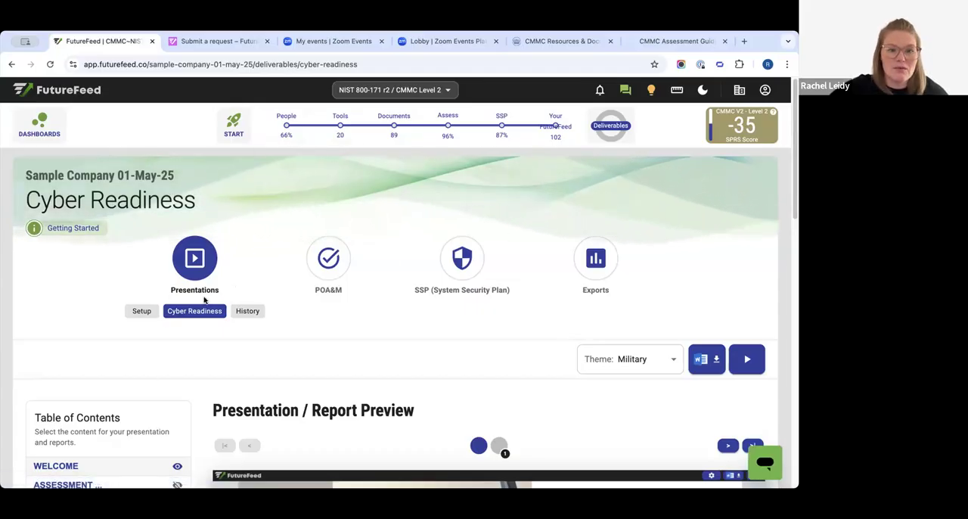
- Open the POA&M deliverables and view both the POA&M Actions and POA&M Projects report pages
{"action": "scroll", "coordinate": [195, 346], "scroll_direction": "down", "scroll_amount": 2}
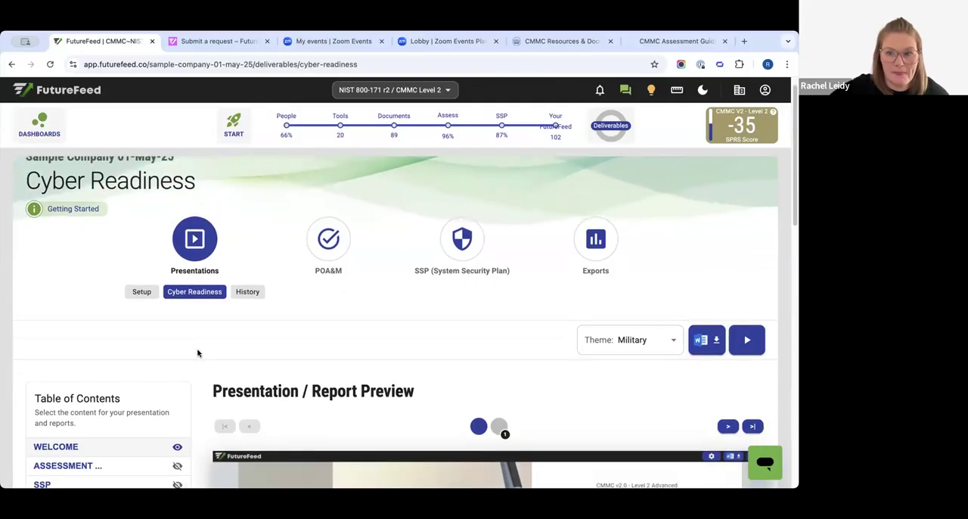
{"action": "scroll", "coordinate": [204, 371], "scroll_direction": "up", "scroll_amount": 2}
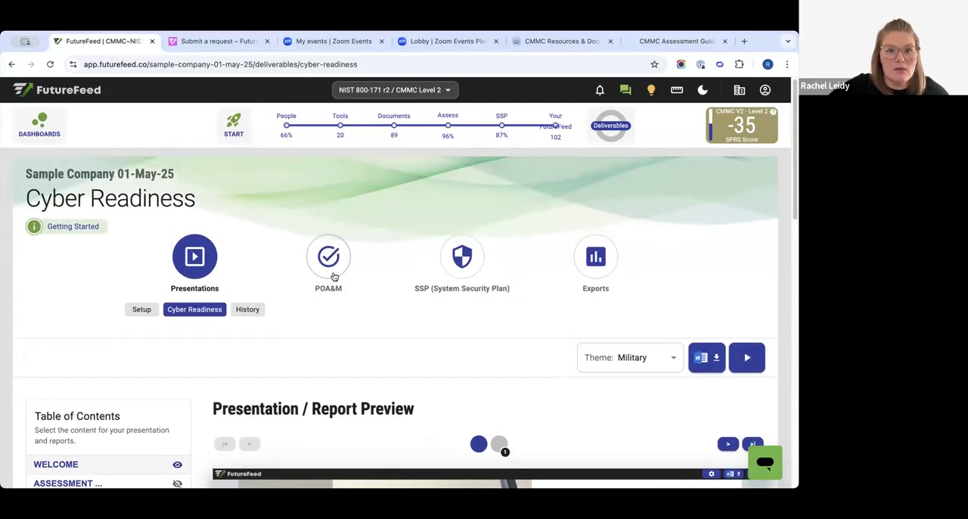
{"action": "left_click", "coordinate": [331, 265]}
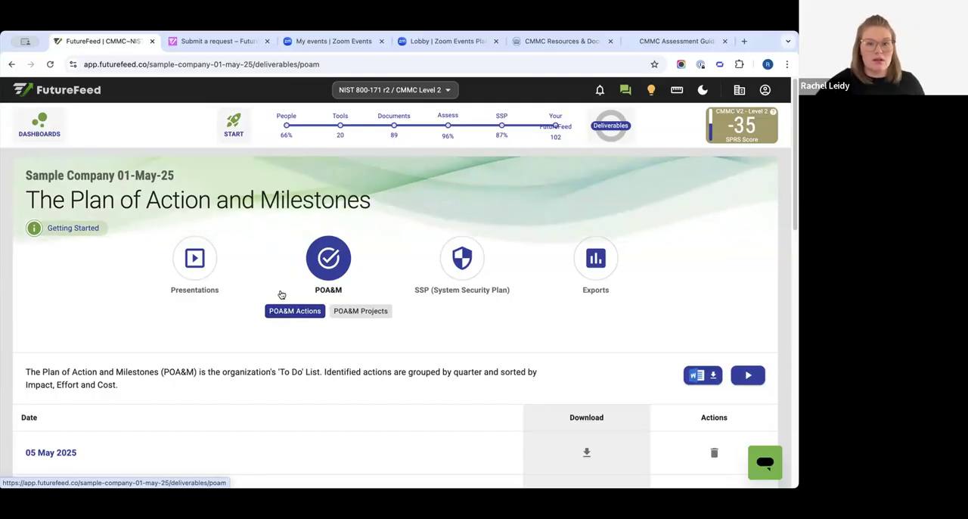
{"action": "left_click", "coordinate": [557, 137]}
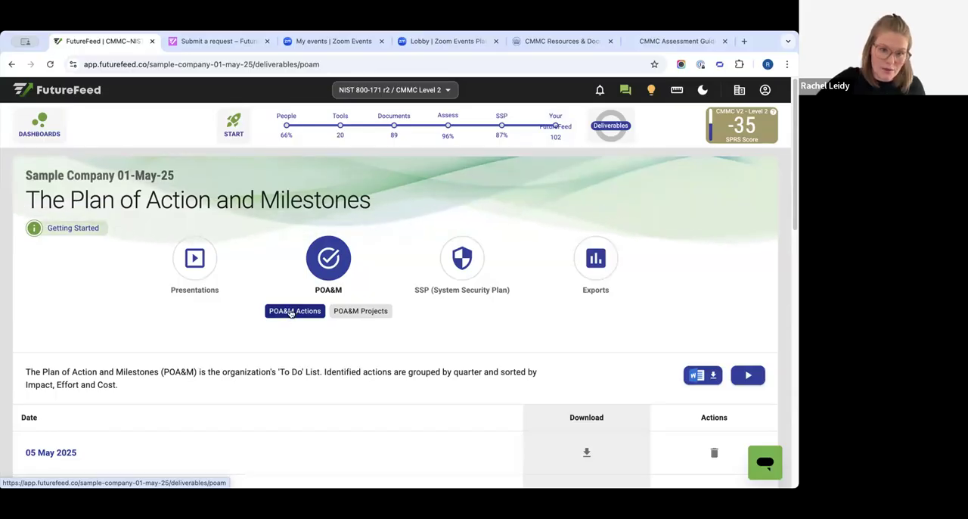
{"action": "left_click", "coordinate": [374, 311]}
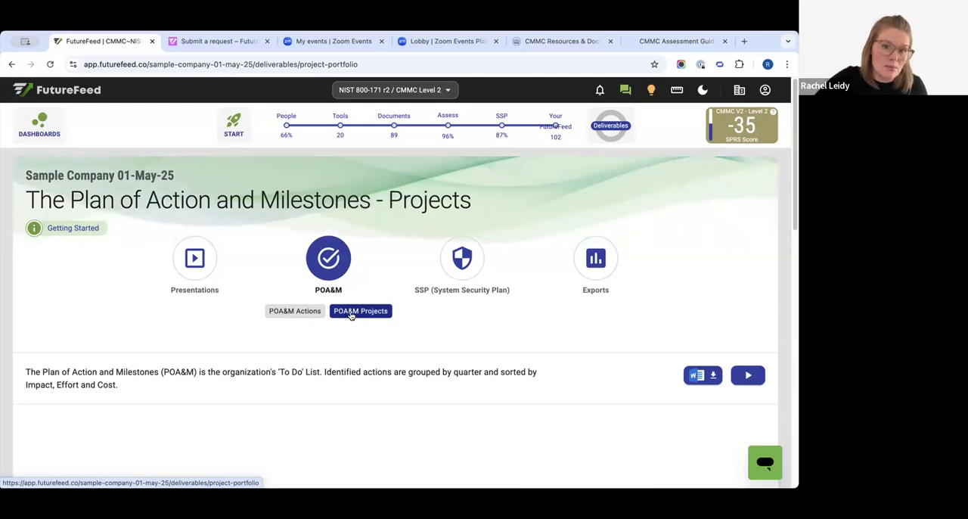
- Open the SSP Report deliverable and look over its revision history
{"action": "left_click", "coordinate": [459, 257]}
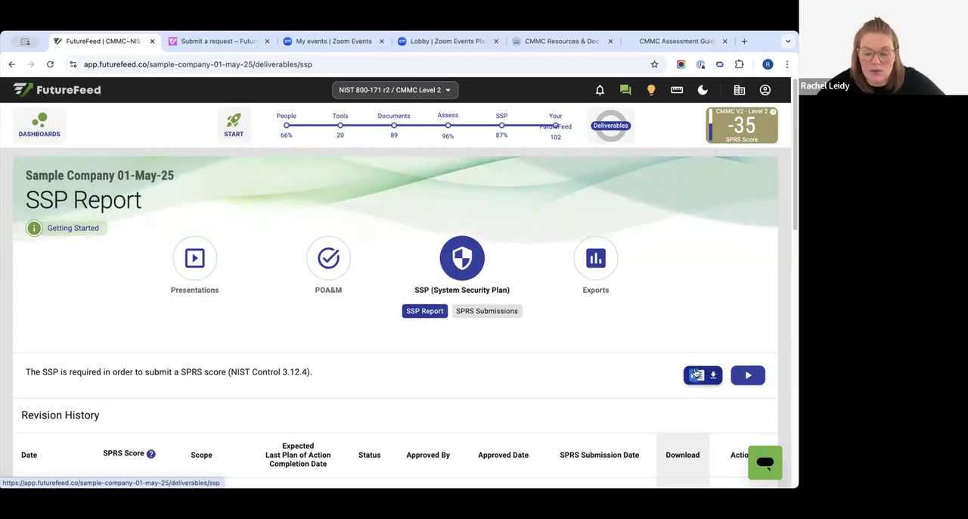
{"action": "scroll", "coordinate": [432, 403], "scroll_direction": "down", "scroll_amount": 1}
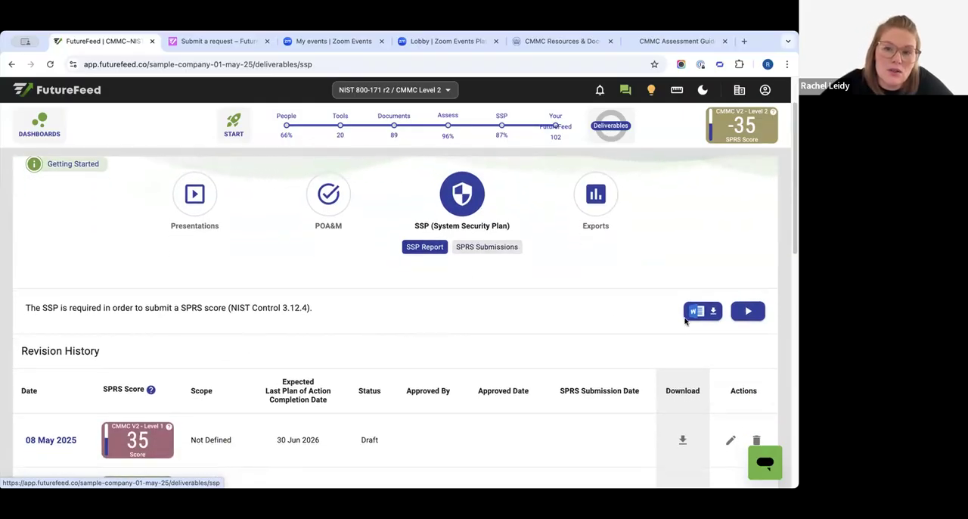
{"action": "scroll", "coordinate": [74, 353], "scroll_direction": "down", "scroll_amount": 1}
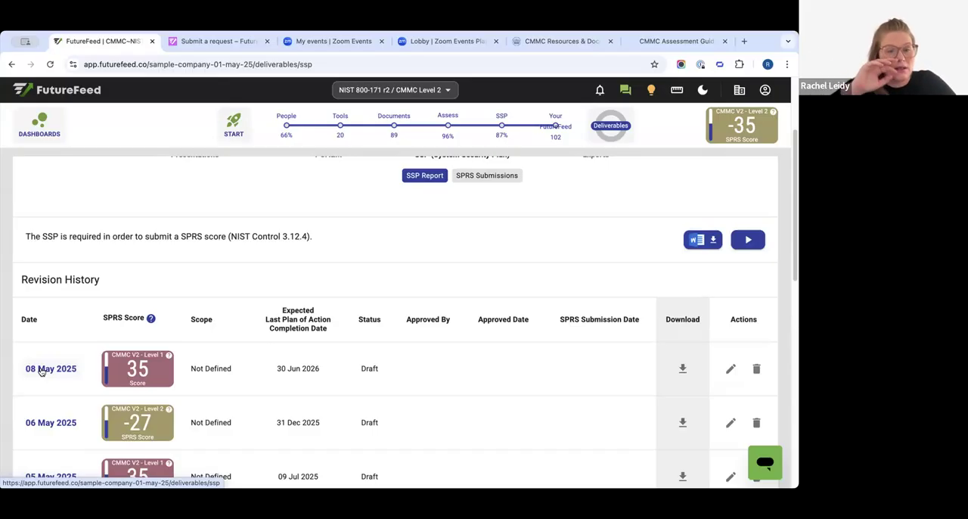
- Look over the SSP Report page, including its company heading, revision history and Word document download option
{"action": "scroll", "coordinate": [78, 277], "scroll_direction": "up", "scroll_amount": 2}
{"action": "left_click_drag", "start_coordinate": [25, 175], "coordinate": [173, 175]}
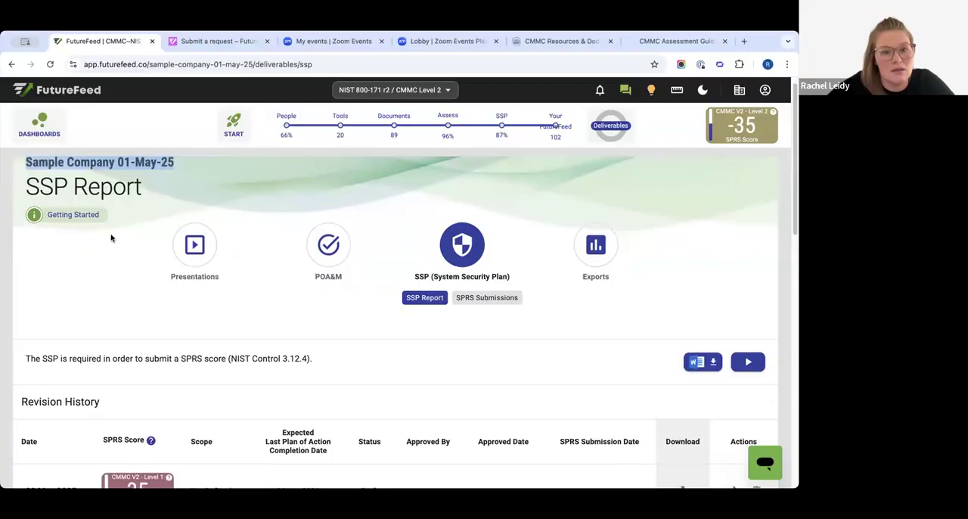
{"action": "scroll", "coordinate": [121, 220], "scroll_direction": "down", "scroll_amount": 1}
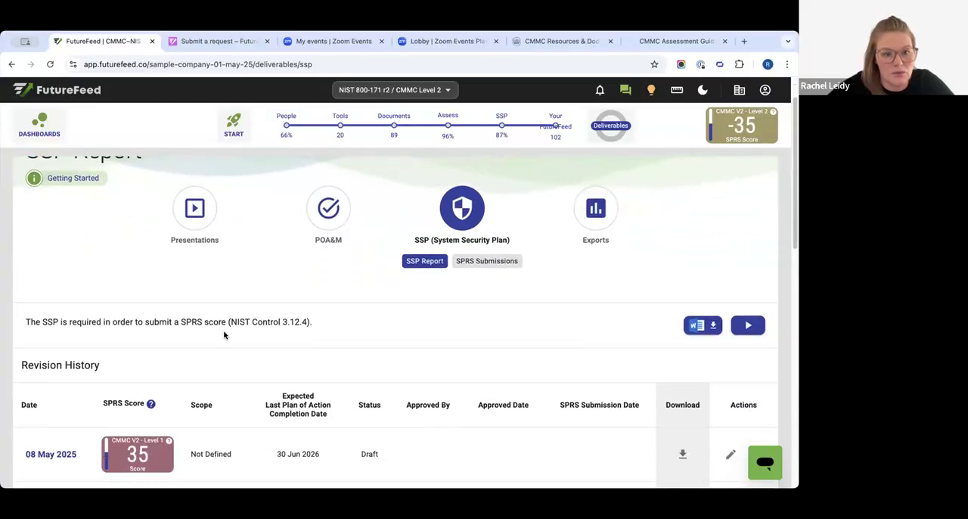
{"action": "scroll", "coordinate": [214, 320], "scroll_direction": "down", "scroll_amount": 3}
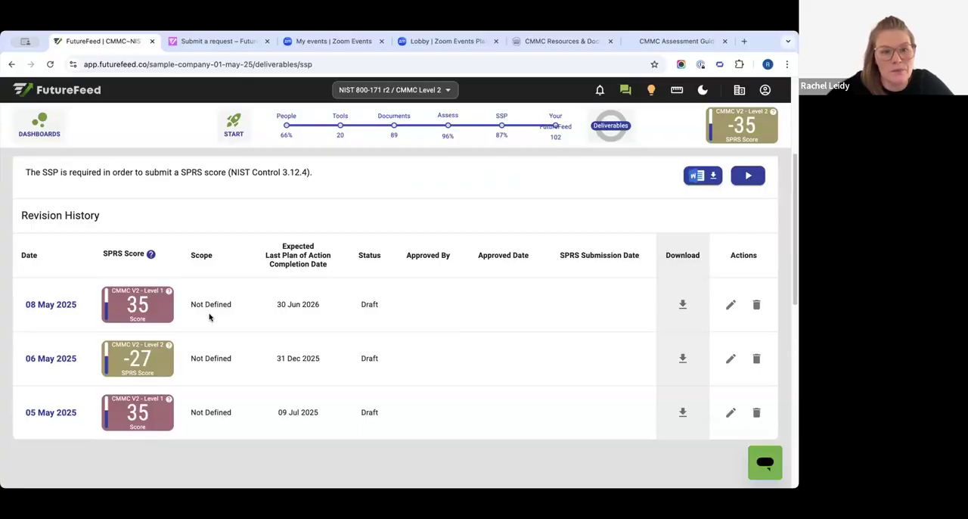
{"action": "scroll", "coordinate": [517, 366], "scroll_direction": "up", "scroll_amount": 3}
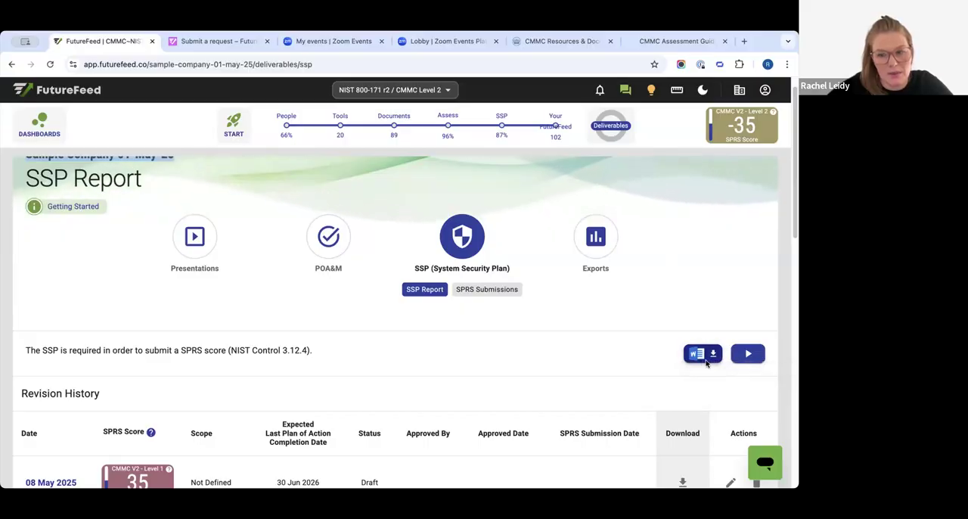
{"action": "left_click", "coordinate": [695, 354]}
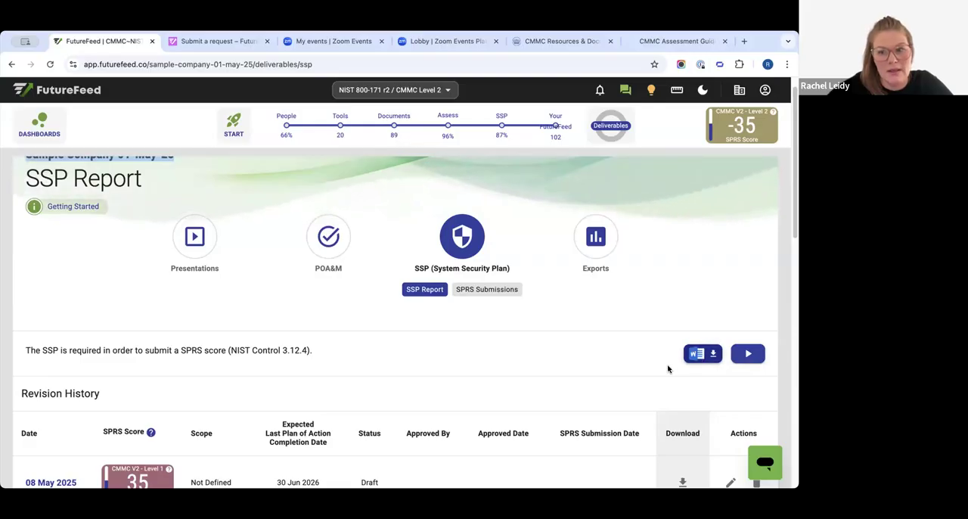
- Approve the 08 May 2025 SSP revision by selecting an approver in its SPRS Submission details and saving, leaving the version notes empty
{"action": "scroll", "coordinate": [668, 357], "scroll_direction": "down", "scroll_amount": 3}
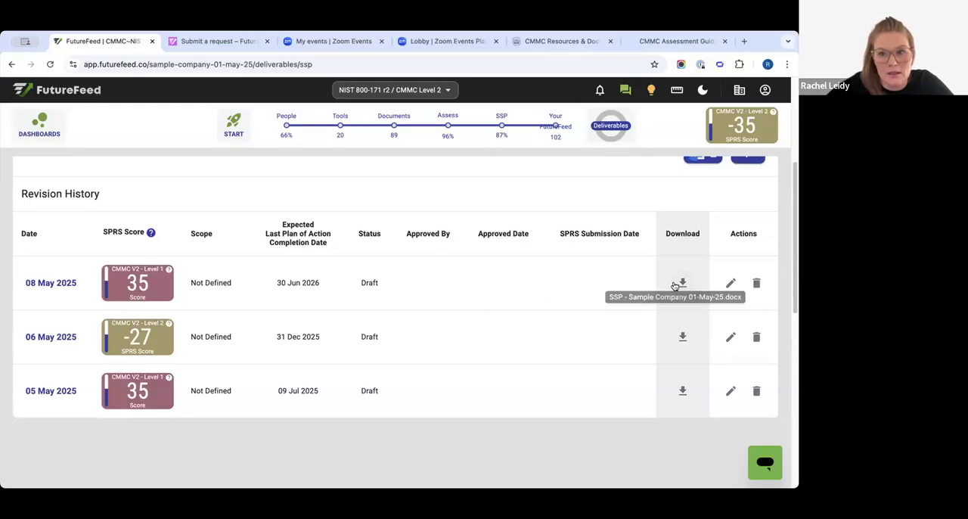
{"action": "left_click", "coordinate": [730, 283]}
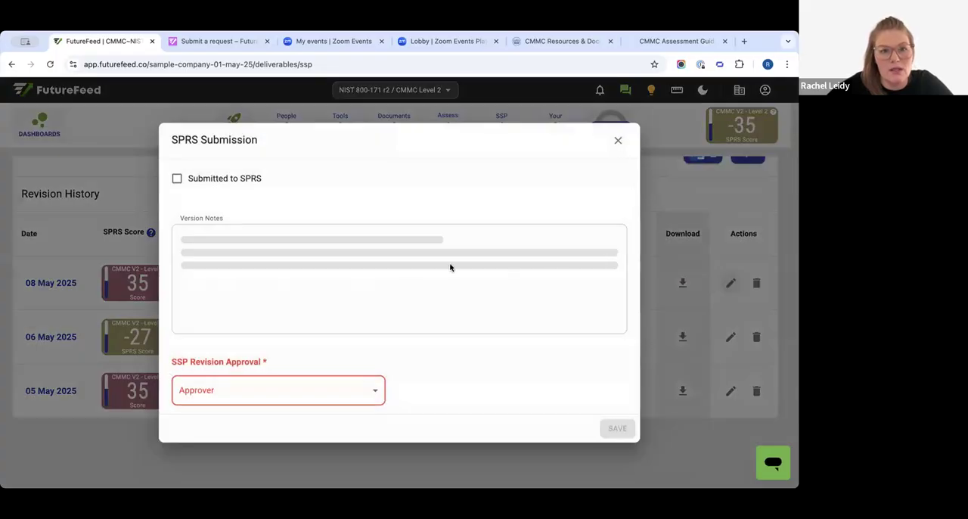
{"action": "left_click", "coordinate": [239, 321]}
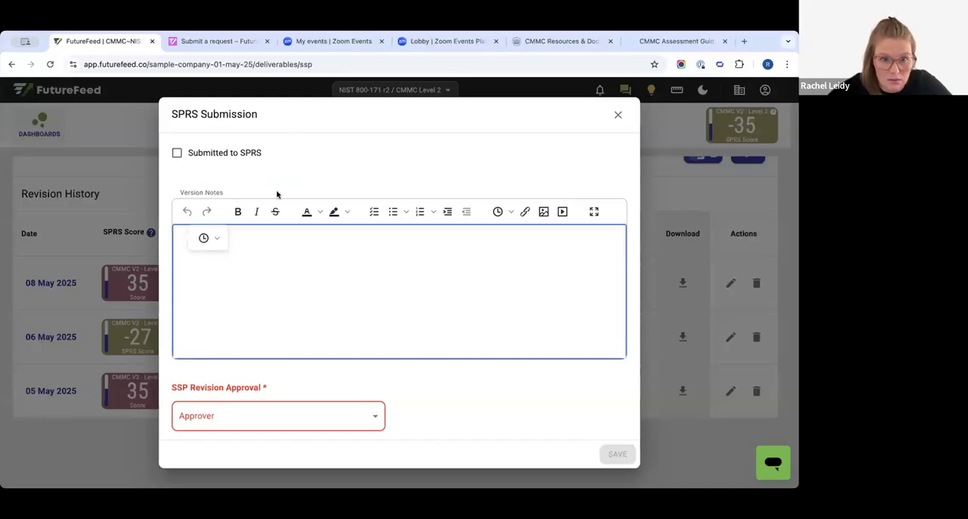
{"action": "left_click_drag", "start_coordinate": [277, 194], "coordinate": [184, 301]}
{"action": "left_click", "coordinate": [281, 285]}
{"action": "left_click_drag", "start_coordinate": [198, 383], "coordinate": [303, 390]}
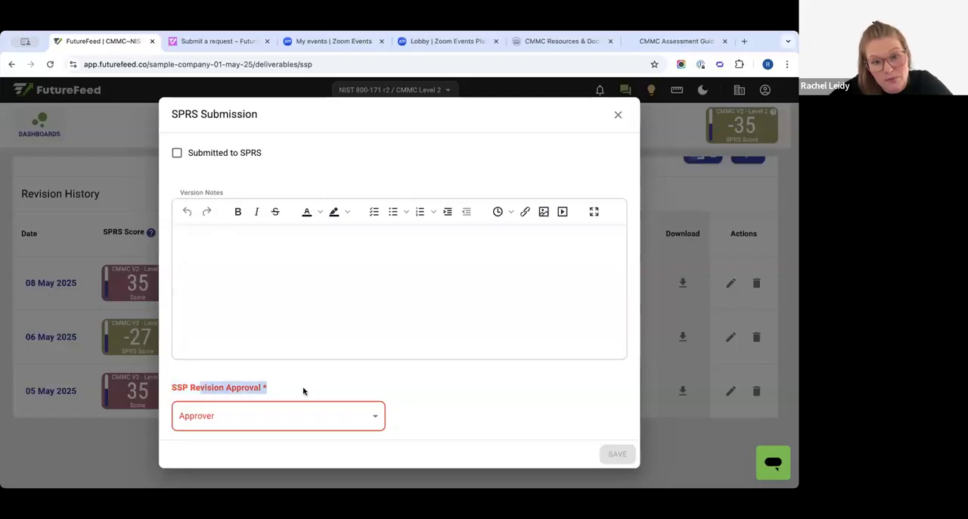
{"action": "left_click", "coordinate": [301, 427]}
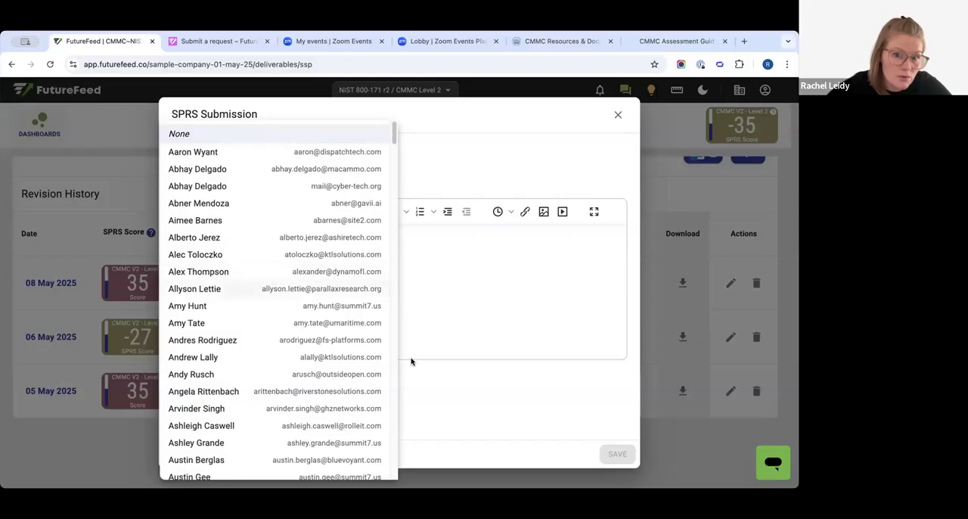
{"action": "left_click", "coordinate": [241, 412]}
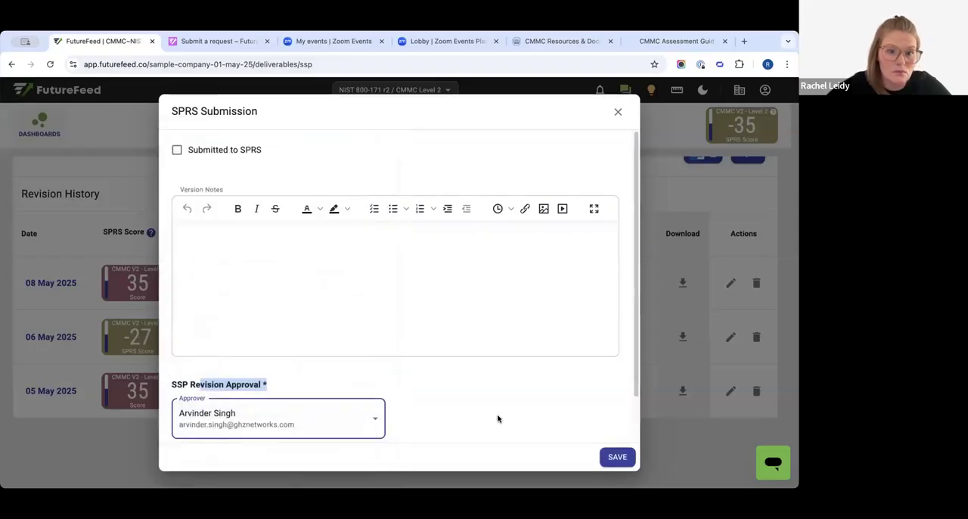
{"action": "left_click", "coordinate": [616, 459]}
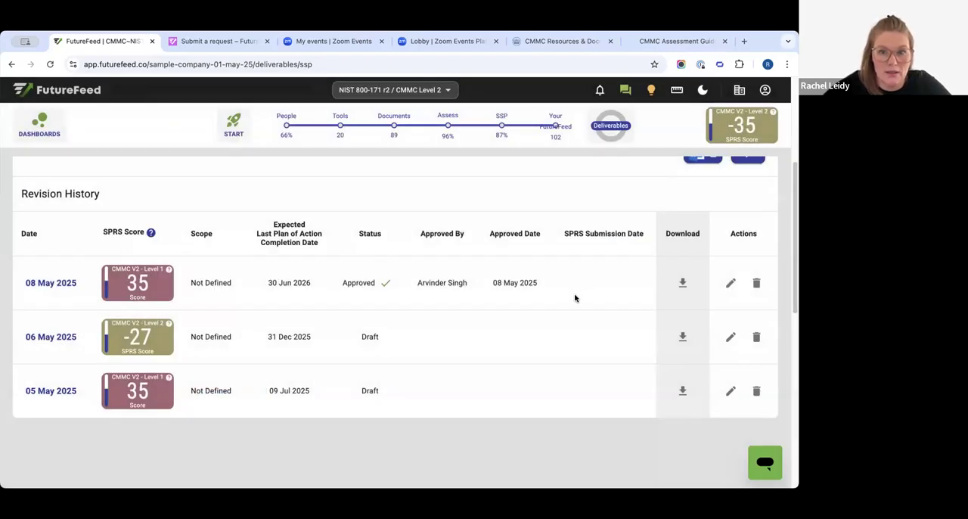
- Open the SPRS Submissions page and examine the current assessment data, CAGE codes and snapshot options
{"action": "scroll", "coordinate": [52, 310], "scroll_direction": "up", "scroll_amount": 3}
{"action": "left_click_drag", "start_coordinate": [50, 336], "coordinate": [21, 334]}
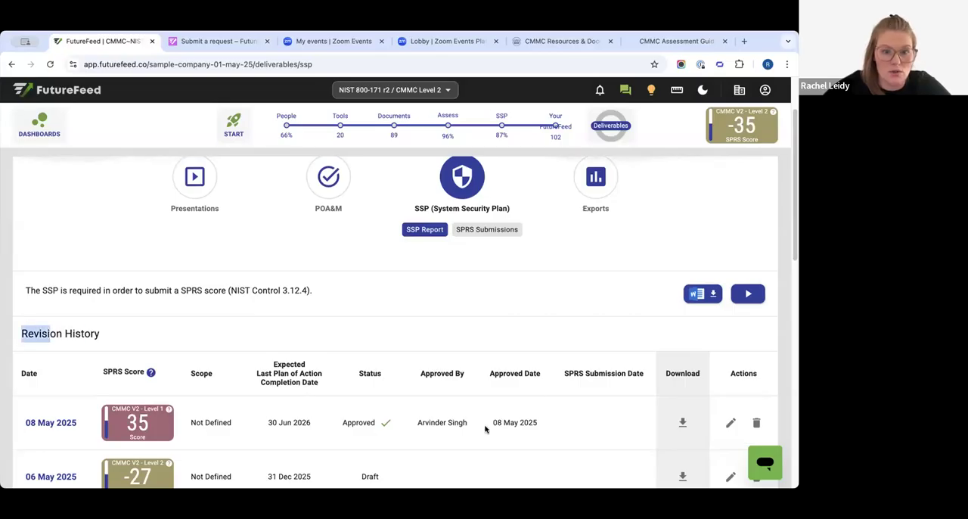
{"action": "scroll", "coordinate": [581, 391], "scroll_direction": "up", "scroll_amount": 2}
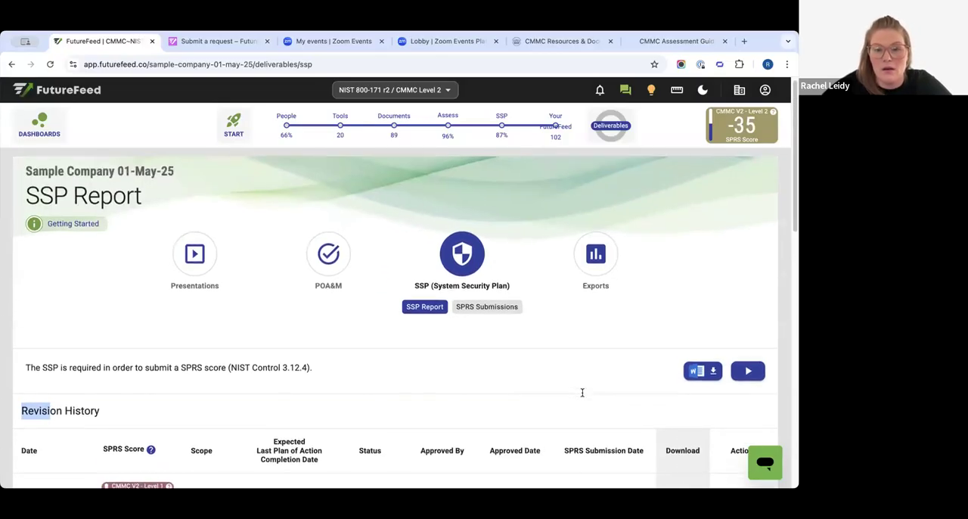
{"action": "left_click", "coordinate": [479, 311]}
{"action": "scroll", "coordinate": [499, 267], "scroll_direction": "down", "scroll_amount": 3}
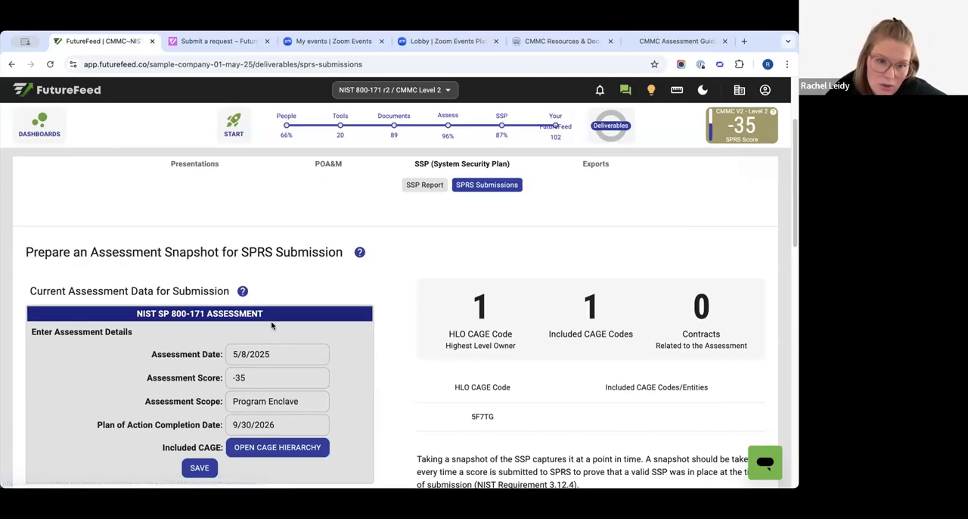
{"action": "scroll", "coordinate": [277, 340], "scroll_direction": "down", "scroll_amount": 3}
{"action": "scroll", "coordinate": [479, 162], "scroll_direction": "up", "scroll_amount": 3}
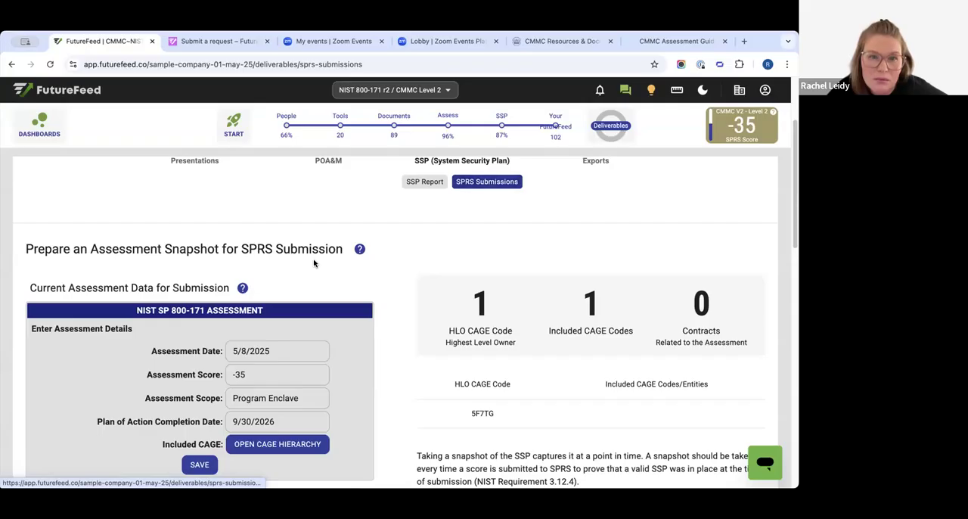
{"action": "scroll", "coordinate": [363, 195], "scroll_direction": "down", "scroll_amount": 1}
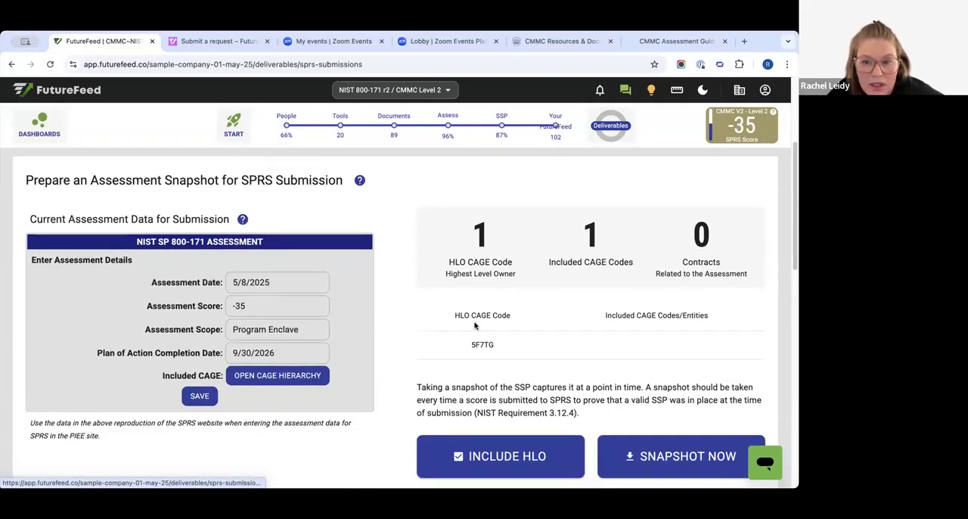
{"action": "scroll", "coordinate": [475, 325], "scroll_direction": "down", "scroll_amount": 1}
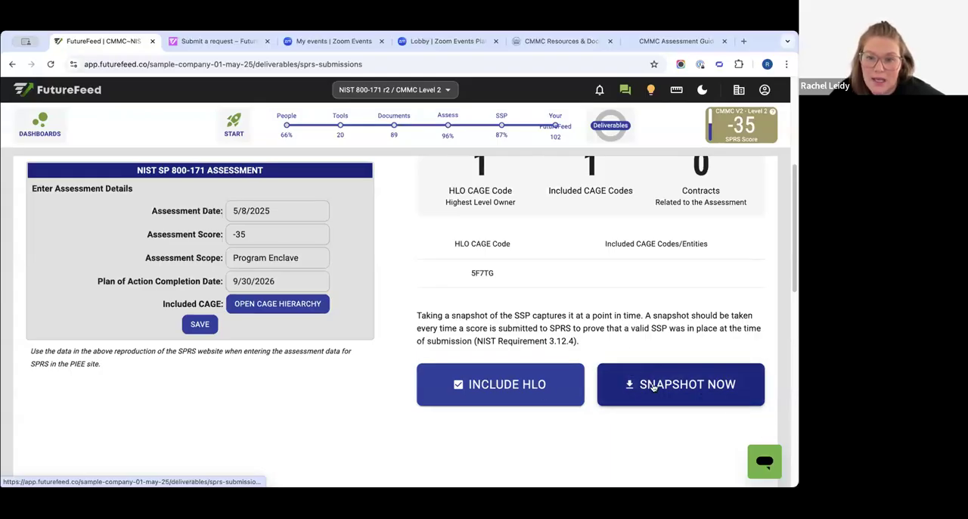
- Check the records area beneath the snapshot options for previously captured SPRS submission snapshots
{"action": "scroll", "coordinate": [341, 278], "scroll_direction": "down", "scroll_amount": 3}
{"action": "left_click_drag", "start_coordinate": [359, 286], "coordinate": [438, 285]}
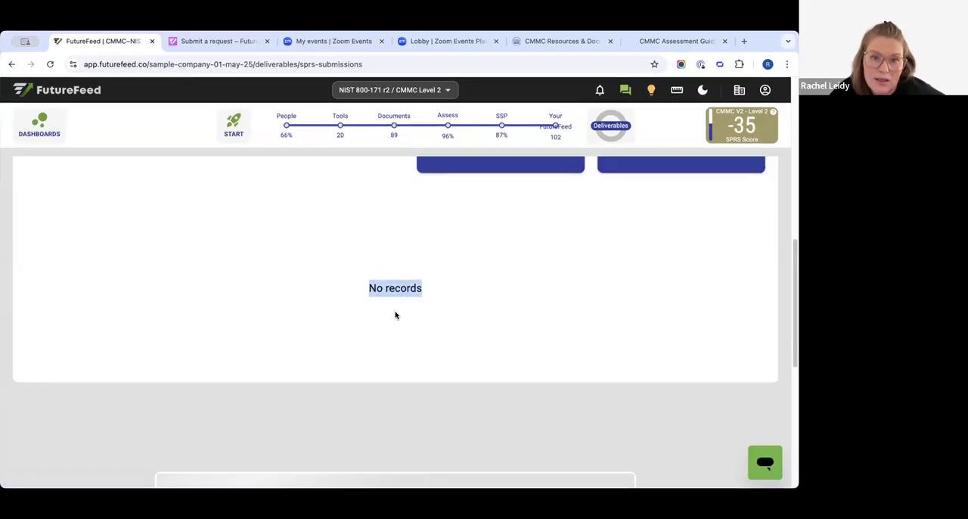
{"action": "scroll", "coordinate": [558, 351], "scroll_direction": "up", "scroll_amount": 4}
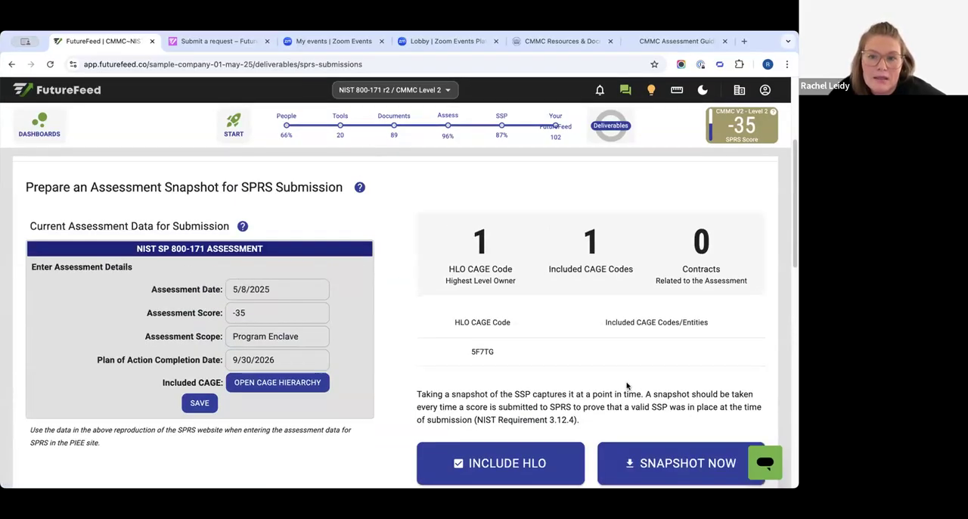
{"action": "scroll", "coordinate": [529, 394], "scroll_direction": "down", "scroll_amount": 5}
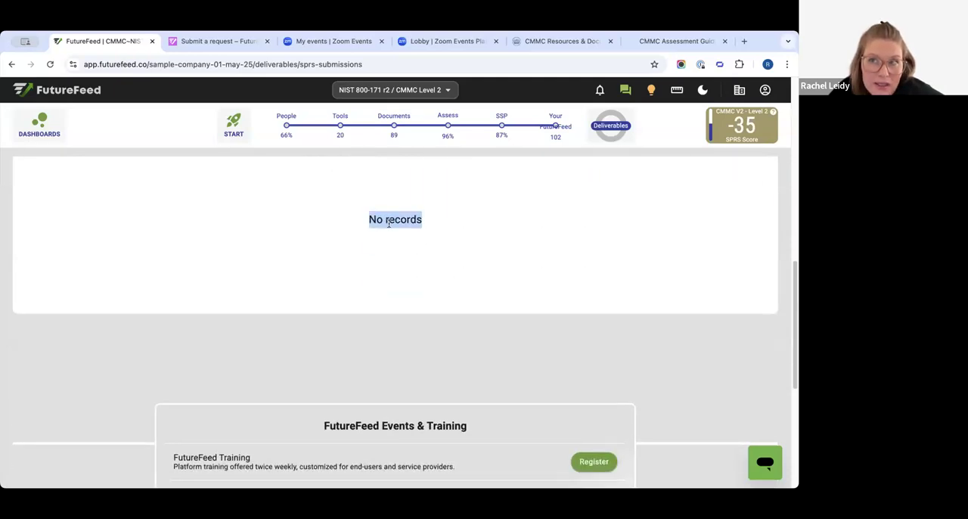
{"action": "scroll", "coordinate": [390, 250], "scroll_direction": "up", "scroll_amount": 5}
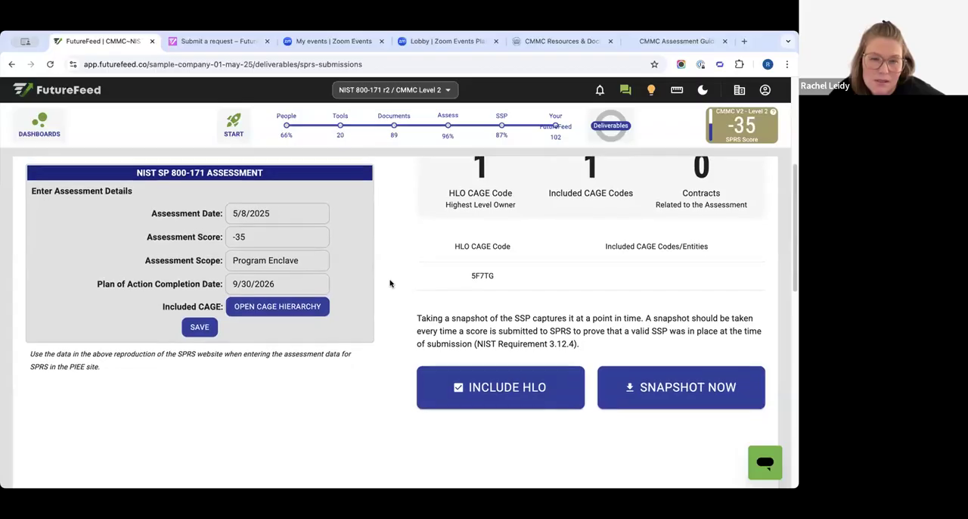
- Review the NIST SP 800-171 assessment score, scope and plan of action completion date prepared for SPRS submission
{"action": "scroll", "coordinate": [390, 283], "scroll_direction": "up", "scroll_amount": 1}
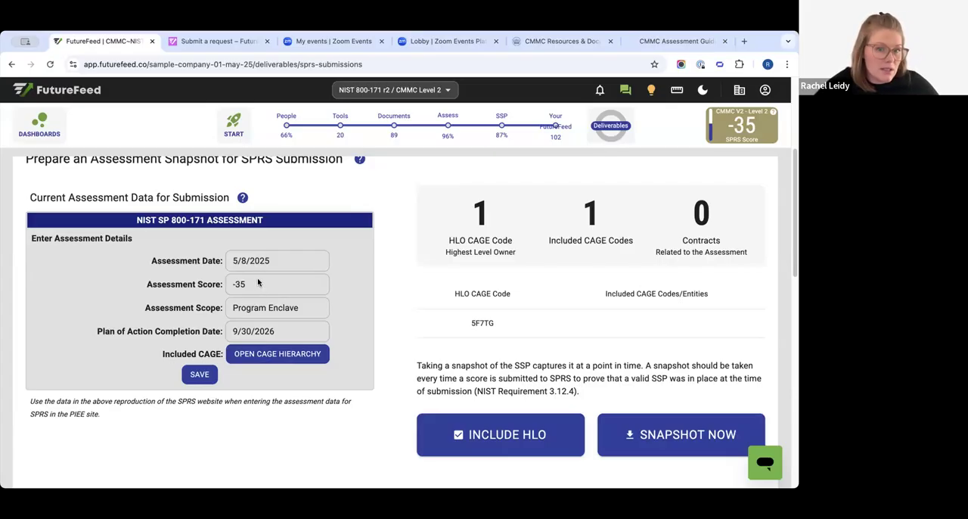
{"action": "scroll", "coordinate": [255, 283], "scroll_direction": "down", "scroll_amount": 1}
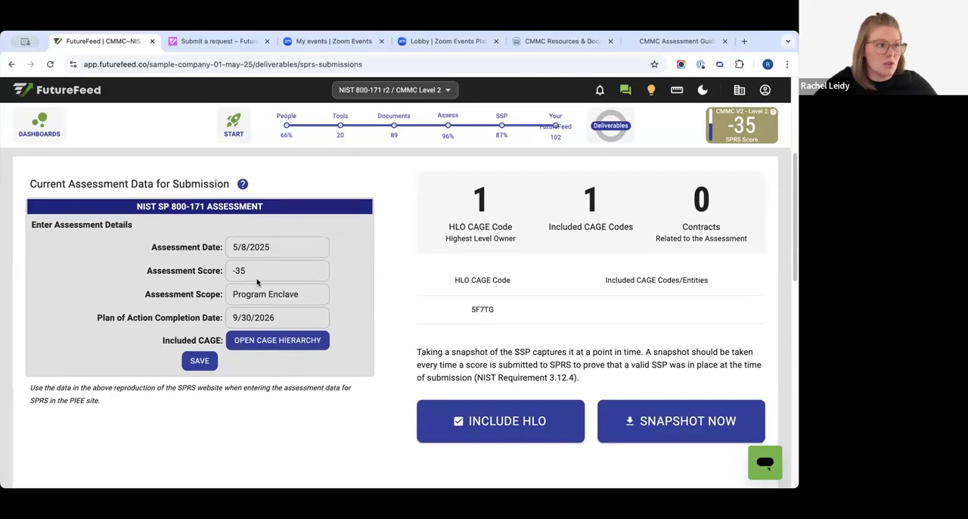
{"action": "scroll", "coordinate": [256, 281], "scroll_direction": "down", "scroll_amount": 1}
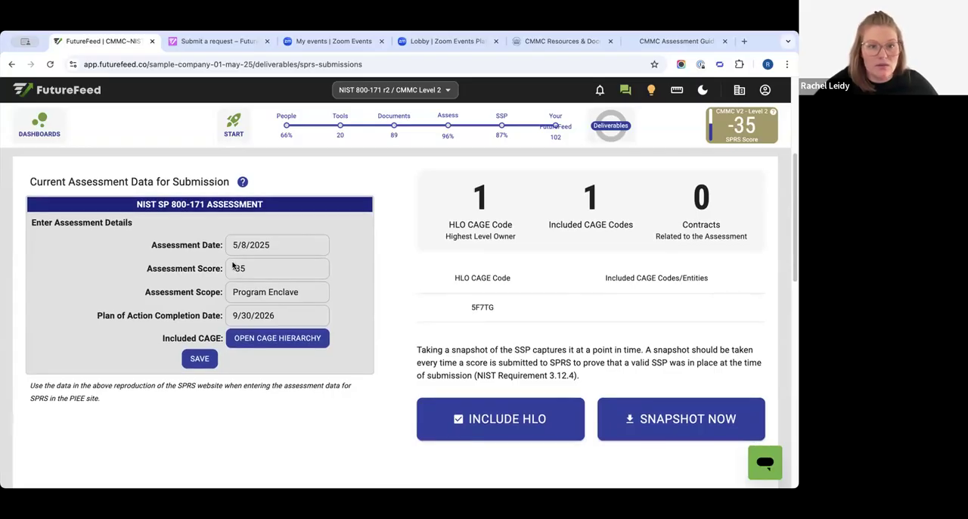
{"action": "scroll", "coordinate": [233, 264], "scroll_direction": "down", "scroll_amount": 5}
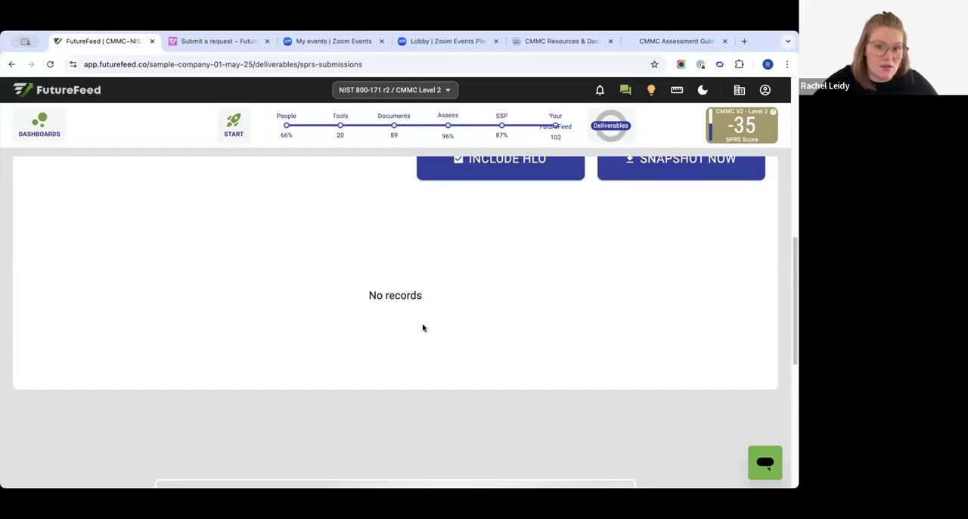
{"action": "scroll", "coordinate": [403, 378], "scroll_direction": "up", "scroll_amount": 10}
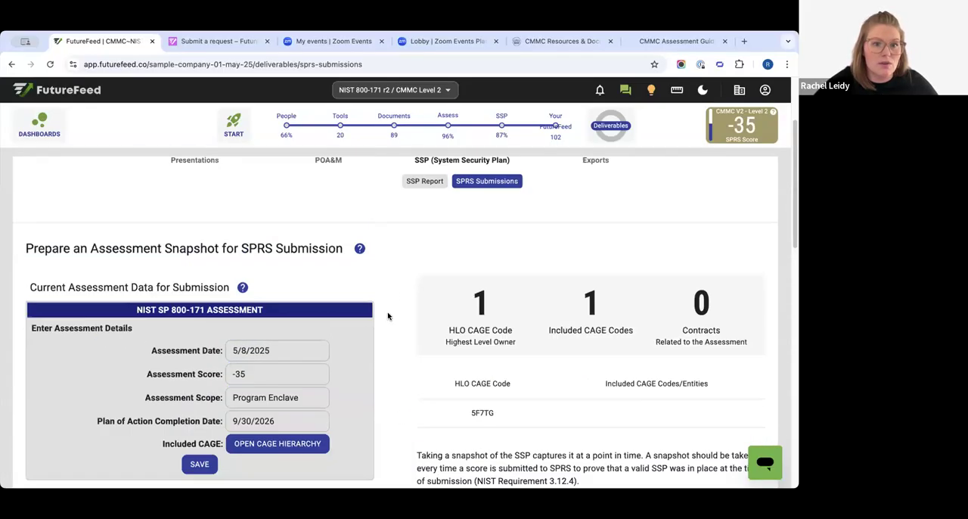
{"action": "scroll", "coordinate": [301, 302], "scroll_direction": "down", "scroll_amount": 3}
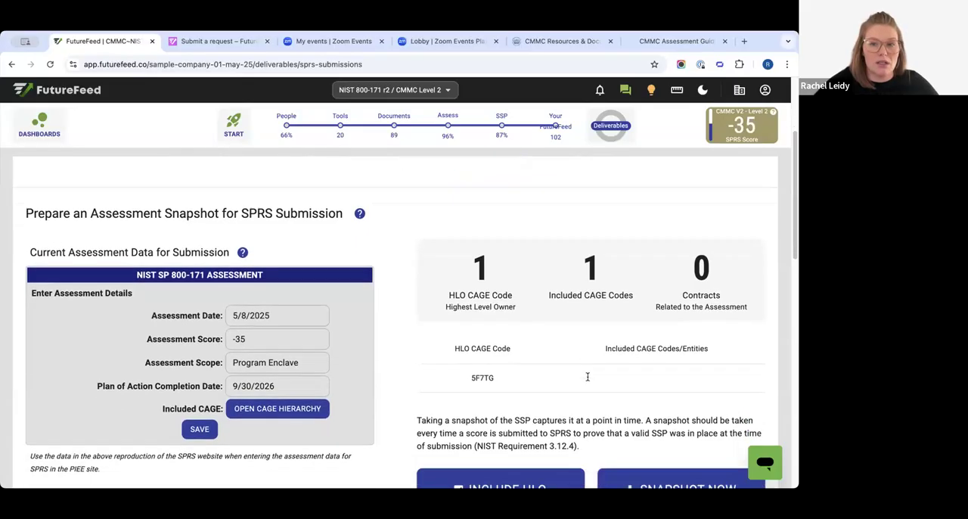
- Open the Exports deliverables, view the Evidence: Data export page, and return to the Evidence: Files export page
{"action": "scroll", "coordinate": [594, 424], "scroll_direction": "up", "scroll_amount": 4}
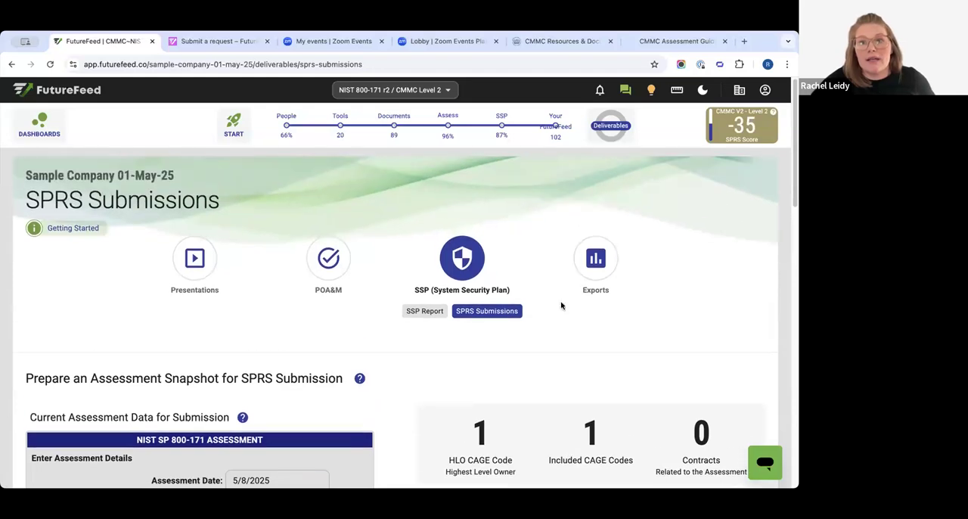
{"action": "left_click", "coordinate": [597, 263]}
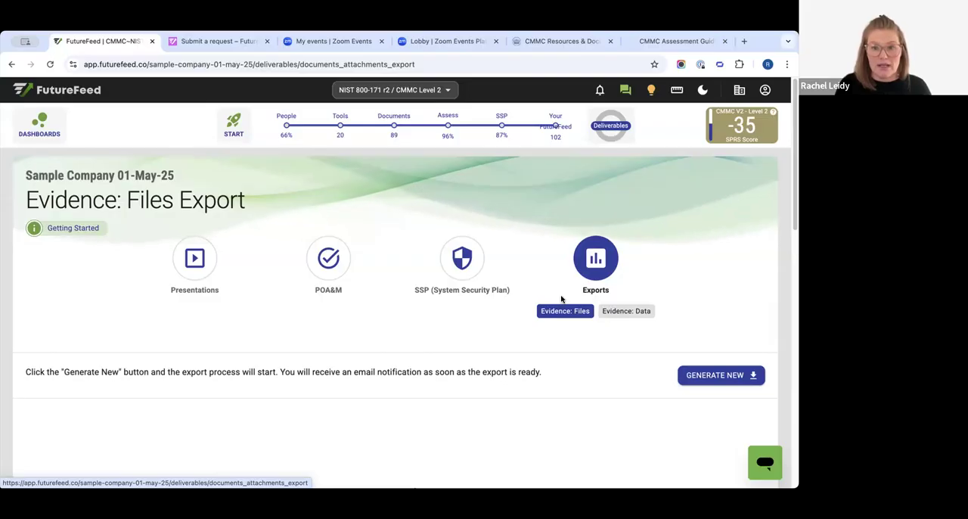
{"action": "left_click", "coordinate": [629, 311]}
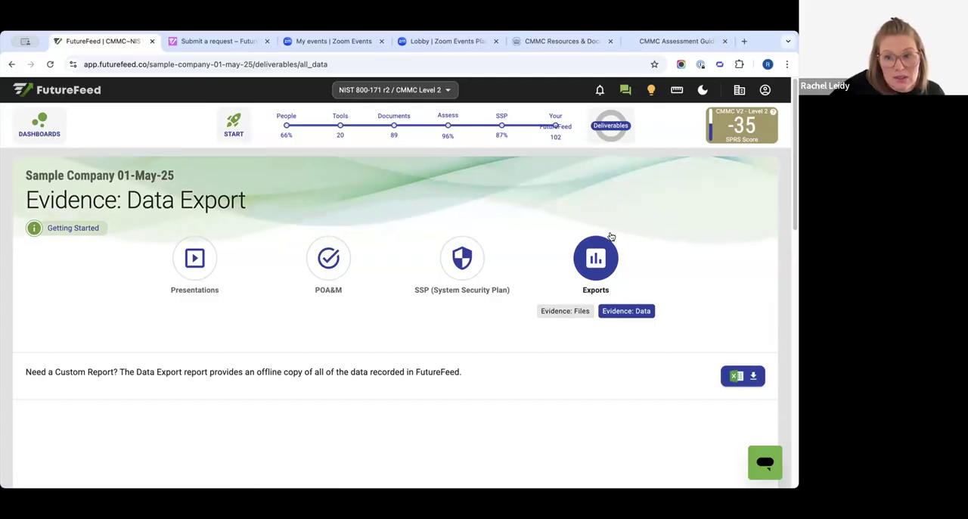
{"action": "left_click", "coordinate": [580, 265]}
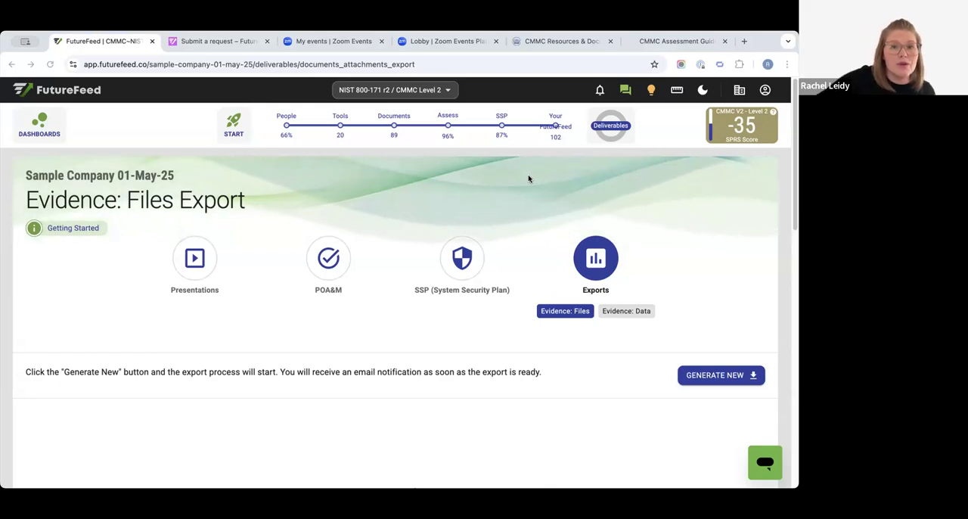
- Look over the FutureFeed Events & Training section and highlight the 15 Minutes with FutureFeed entry
{"action": "scroll", "coordinate": [542, 249], "scroll_direction": "down", "scroll_amount": 5}
{"action": "scroll", "coordinate": [522, 250], "scroll_direction": "up", "scroll_amount": 3}
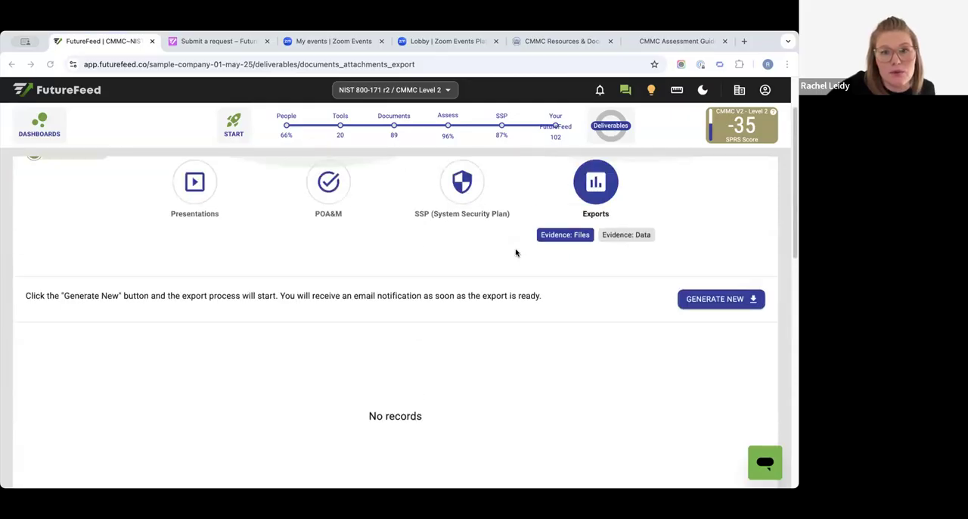
{"action": "scroll", "coordinate": [421, 217], "scroll_direction": "down", "scroll_amount": 10}
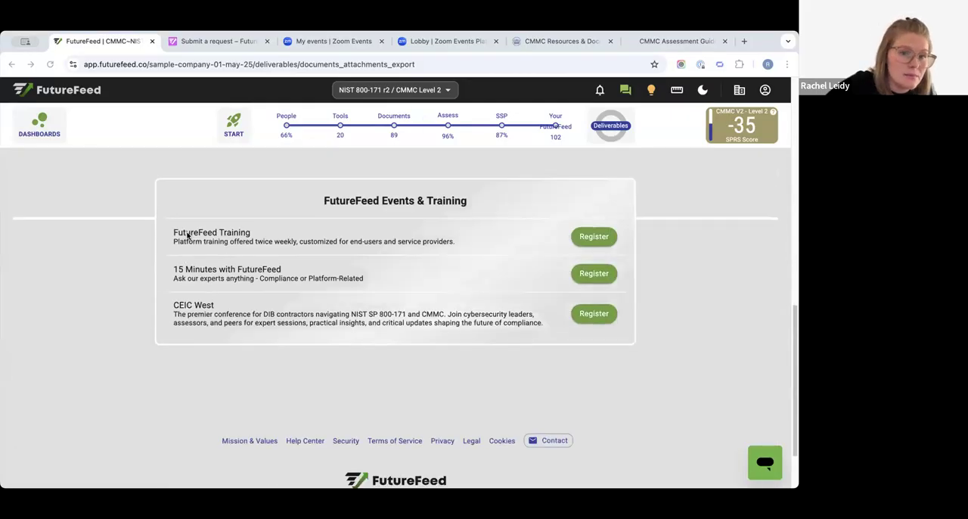
{"action": "left_click_drag", "start_coordinate": [258, 269], "coordinate": [178, 270]}
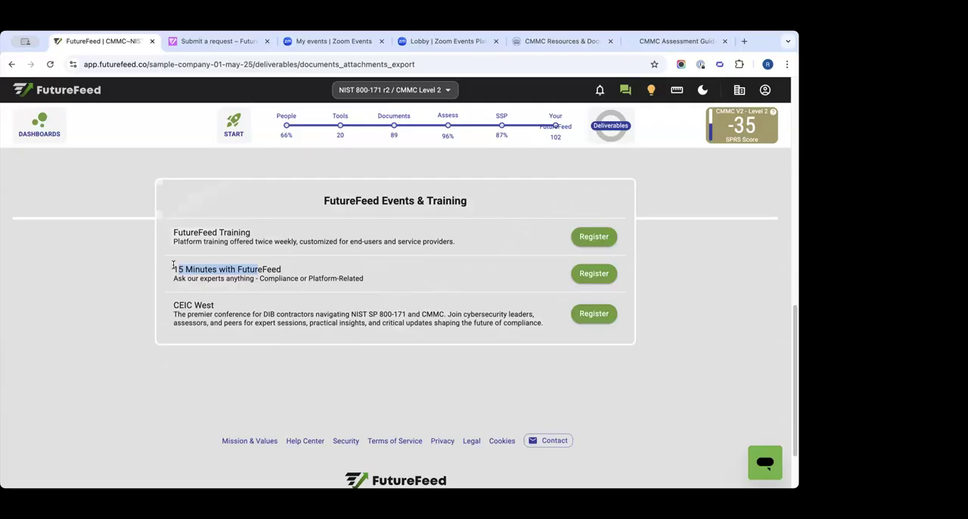
- Select the full 15 Minutes with FutureFeed title to point out the session for compliance or platform questions
{"action": "left_click", "coordinate": [220, 275]}
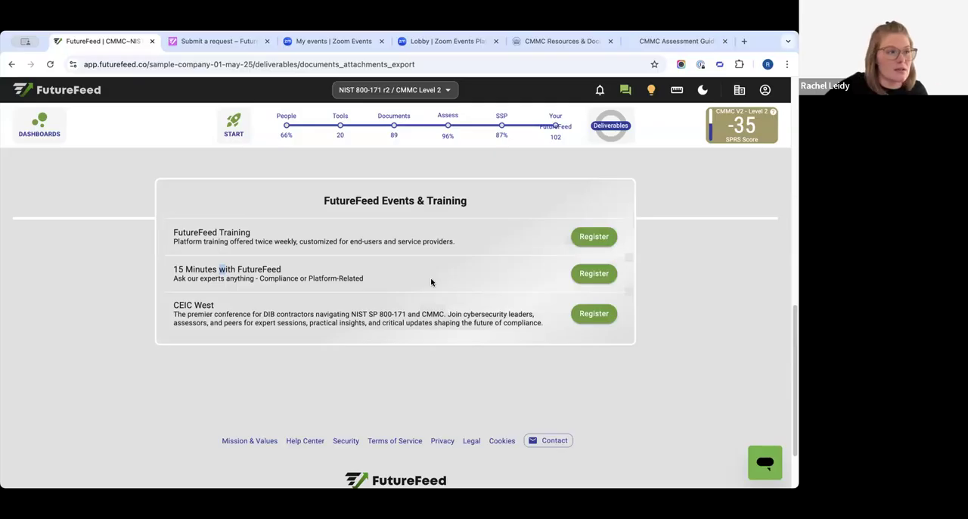
{"action": "left_click_drag", "start_coordinate": [169, 274], "coordinate": [349, 272]}
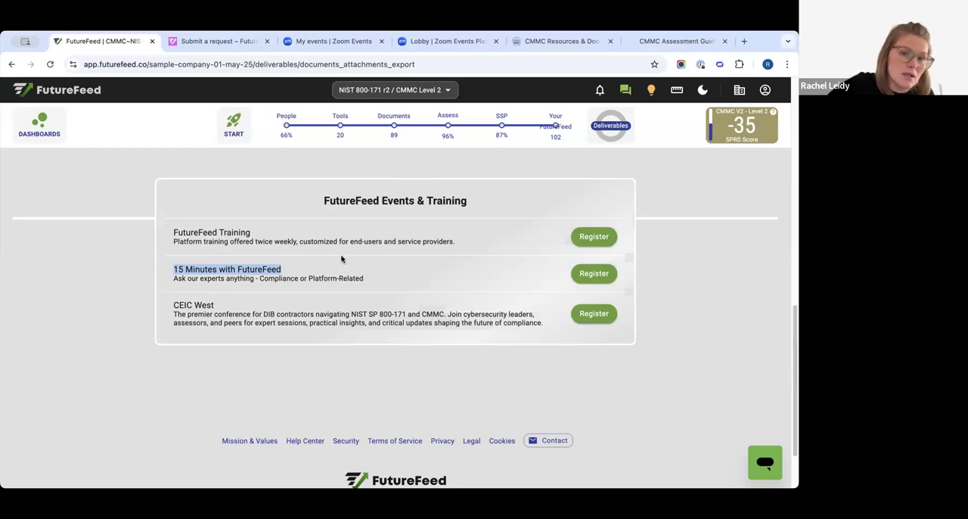
{"action": "scroll", "coordinate": [333, 259], "scroll_direction": "down", "scroll_amount": 1}
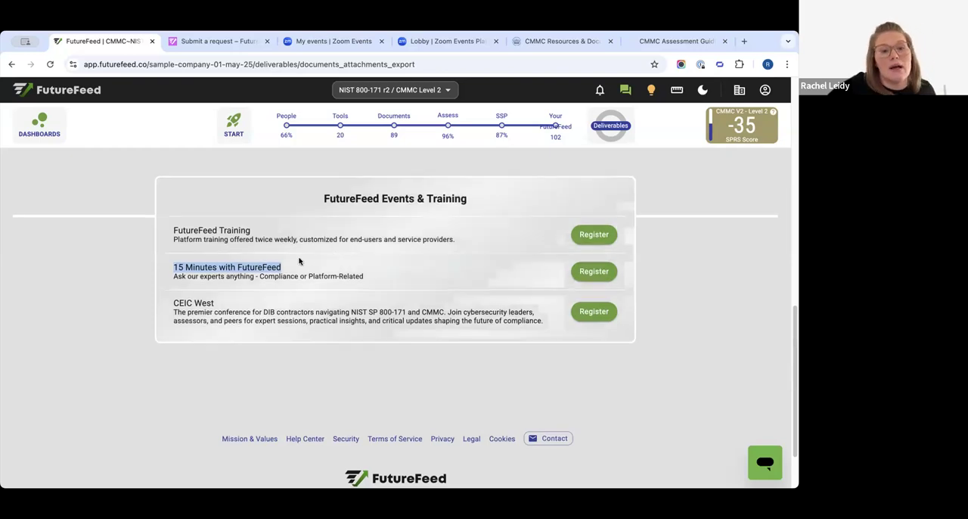
{"action": "left_click", "coordinate": [207, 270]}
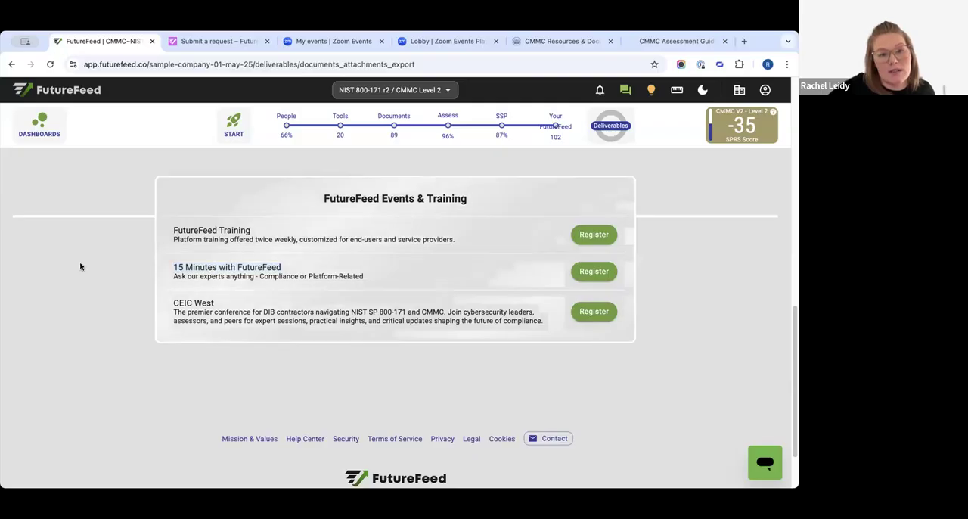
{"action": "triple_click", "coordinate": [283, 267]}
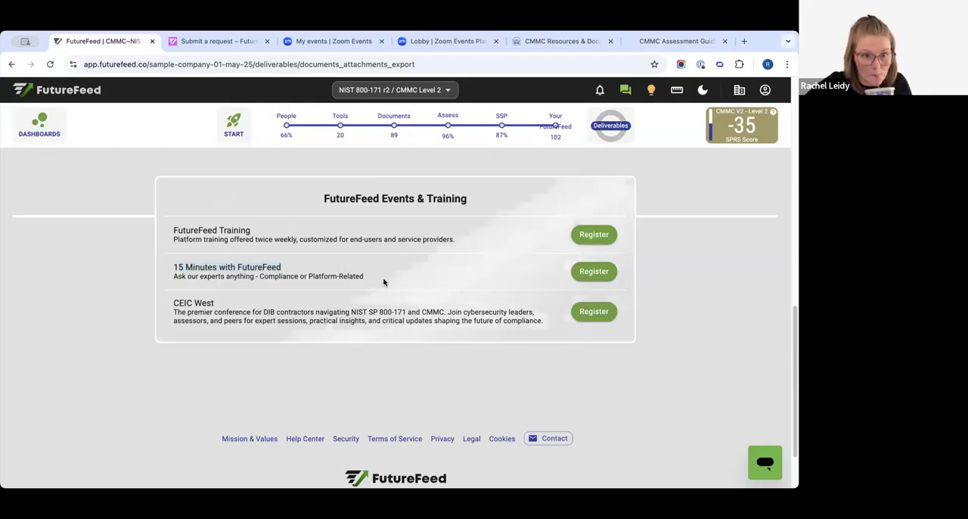
- Clear the highlighted session title and return to the beginning of the Evidence: Files Export page
{"action": "left_click", "coordinate": [382, 313]}
{"action": "scroll", "coordinate": [381, 346], "scroll_direction": "up", "scroll_amount": 1}
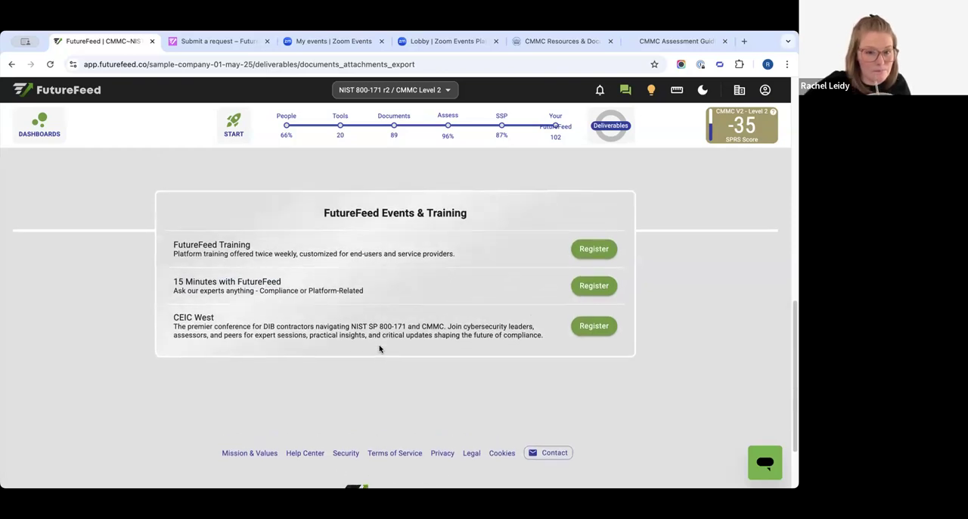
{"action": "scroll", "coordinate": [380, 348], "scroll_direction": "up", "scroll_amount": 3}
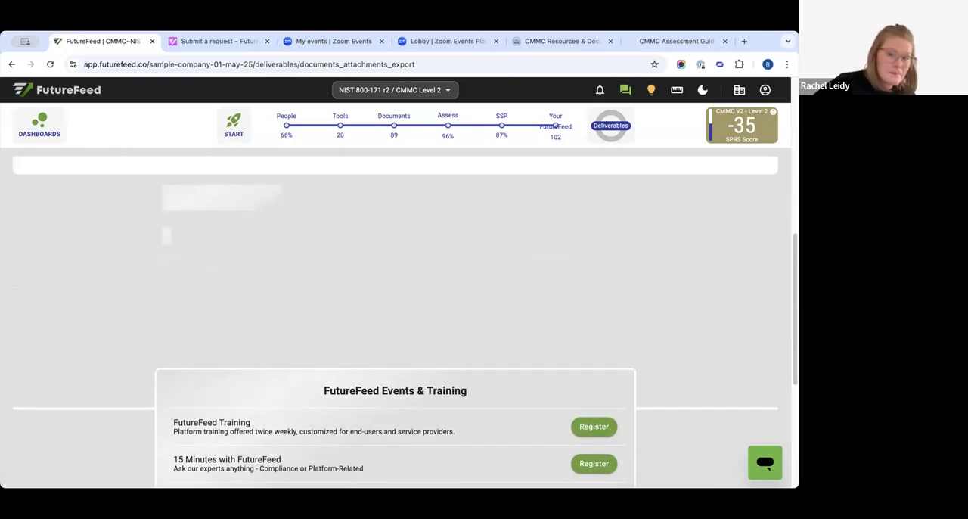
{"action": "scroll", "coordinate": [367, 363], "scroll_direction": "up", "scroll_amount": 3}
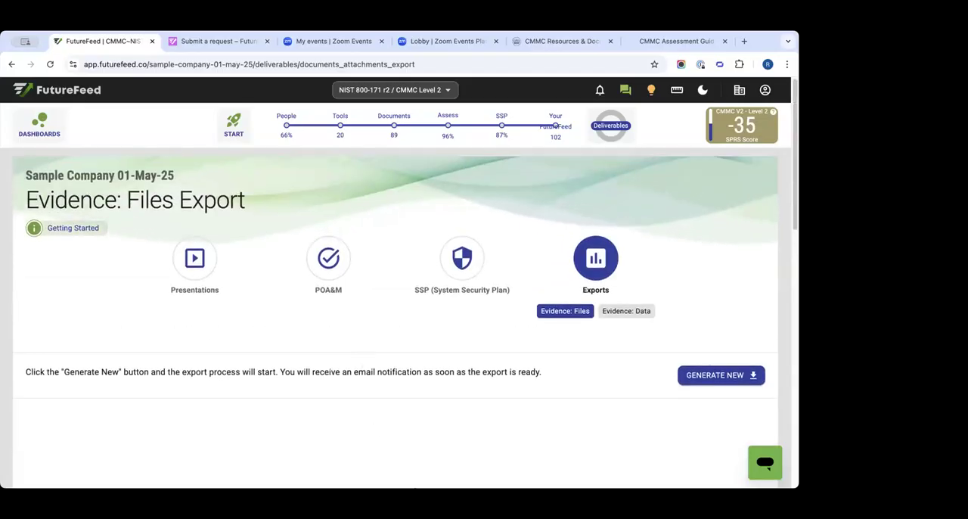